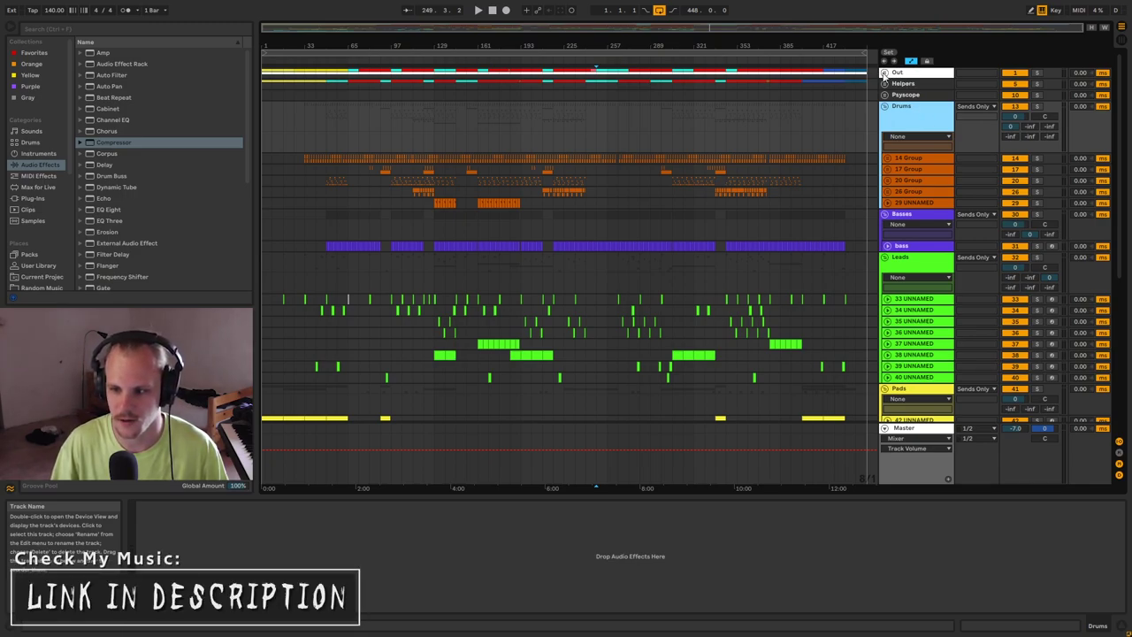
Unfold the Out group, the Refrence Track inside it and the Helpers group in the arrangement.
{"action": "left_click", "coordinate": [885, 73]}
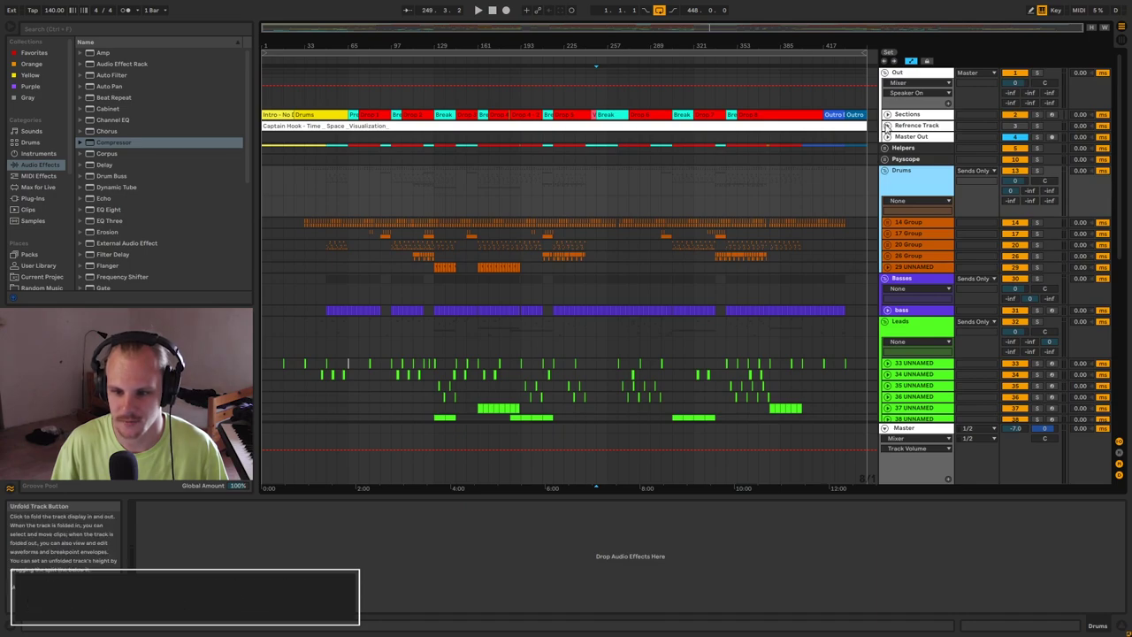
{"action": "left_click", "coordinate": [887, 127]}
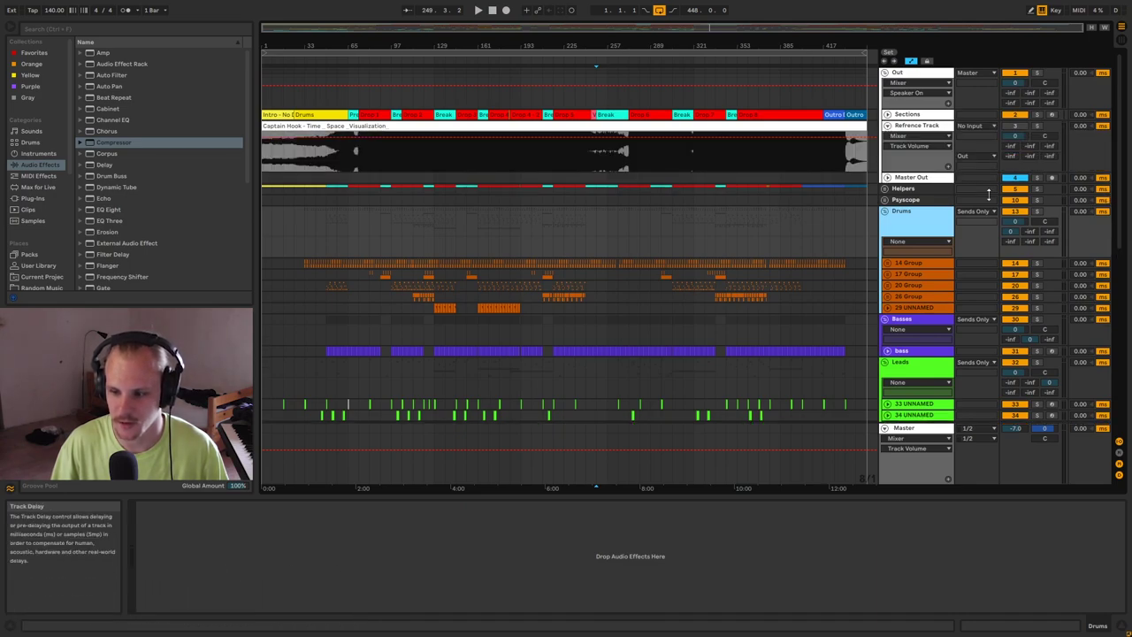
{"action": "left_click", "coordinate": [887, 188]}
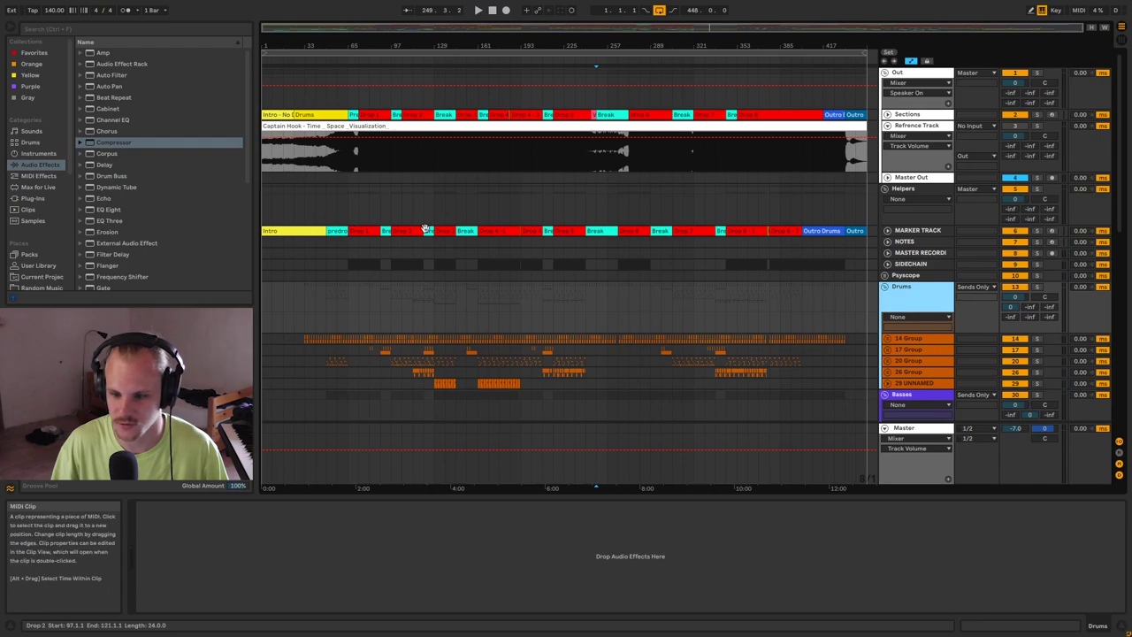
Examine the reference track's waveform through the intro, drums and predrop sections up to bar 73.
{"action": "left_click_drag", "start_coordinate": [293, 41], "coordinate": [343, 81]}
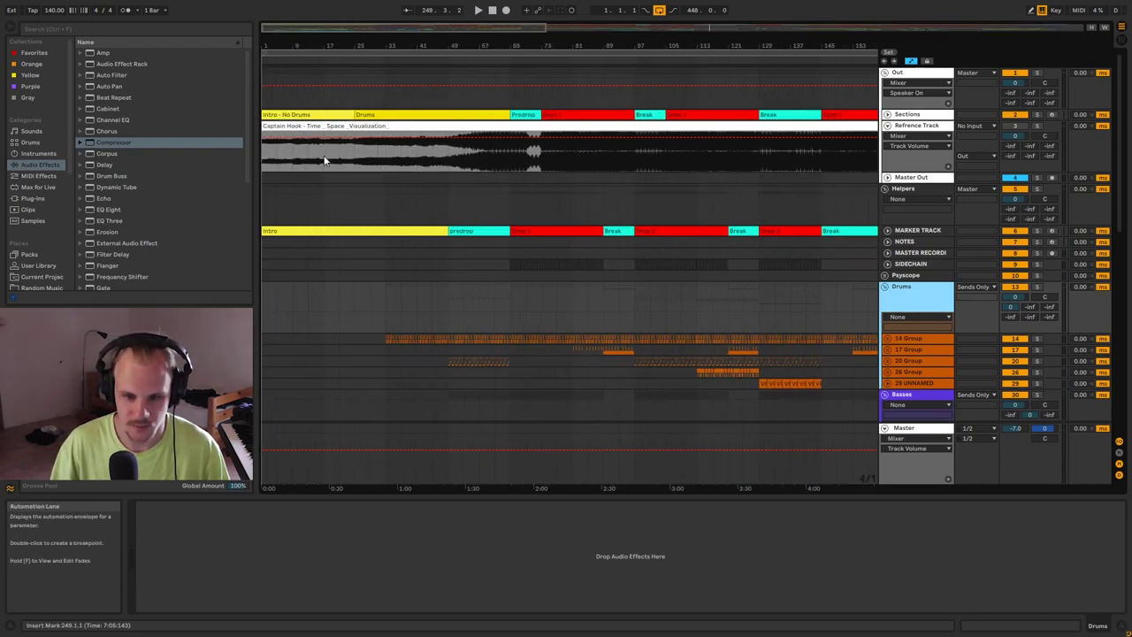
{"action": "left_click_drag", "start_coordinate": [262, 151], "coordinate": [521, 156]}
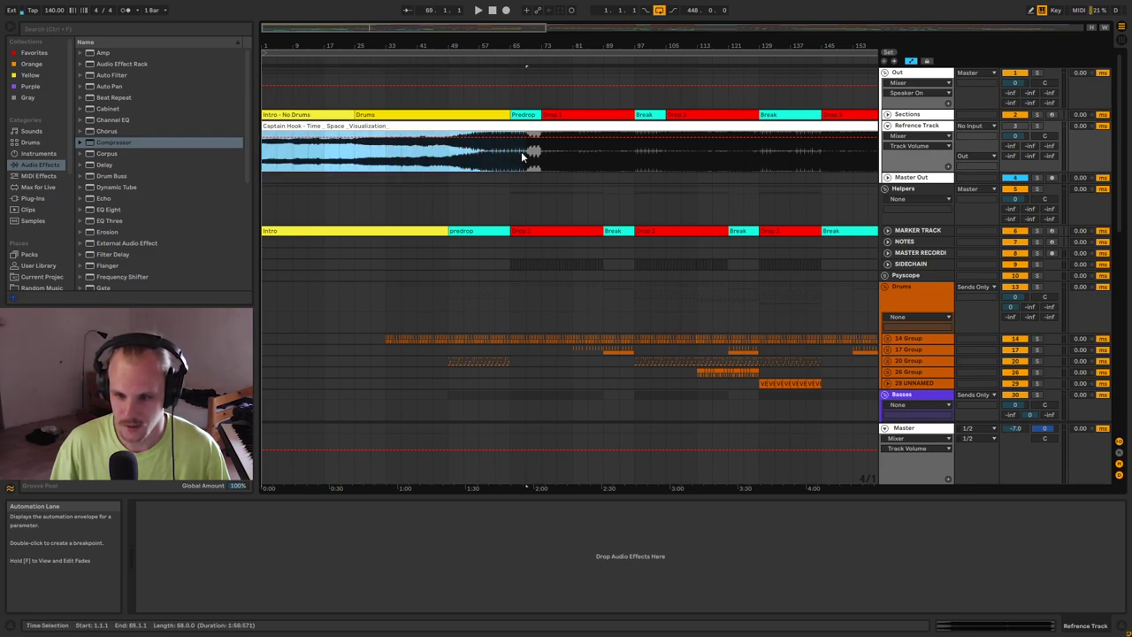
{"action": "left_click", "coordinate": [473, 152]}
{"action": "left_click_drag", "start_coordinate": [448, 152], "coordinate": [522, 155]}
{"action": "left_click", "coordinate": [529, 155]}
{"action": "left_click_drag", "start_coordinate": [492, 67], "coordinate": [492, 106]}
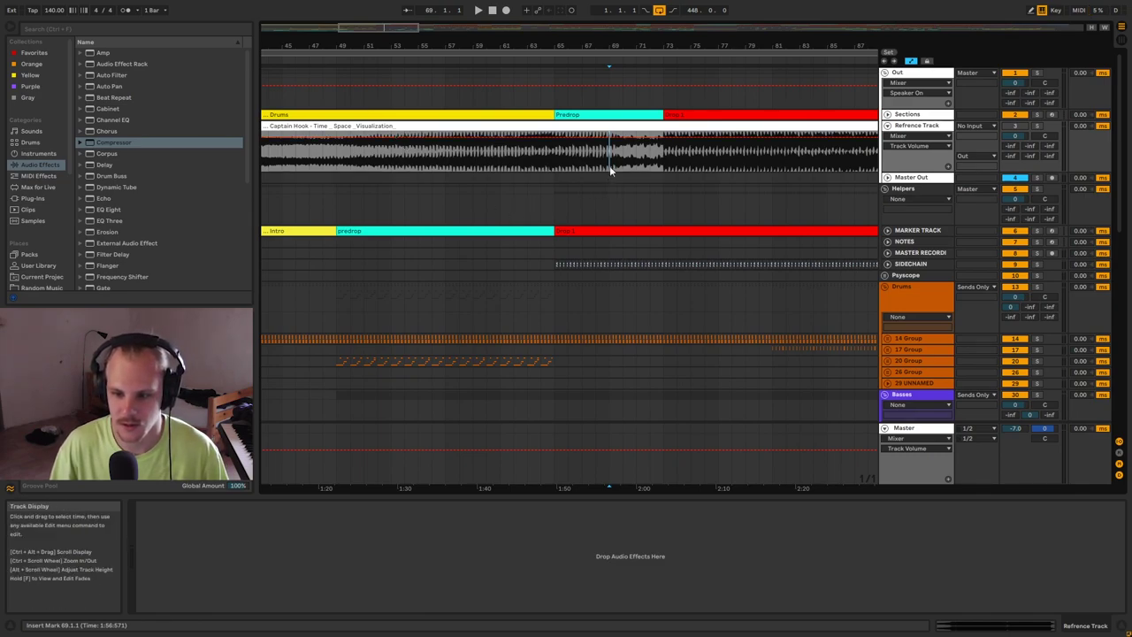
{"action": "left_click_drag", "start_coordinate": [555, 157], "coordinate": [662, 163]}
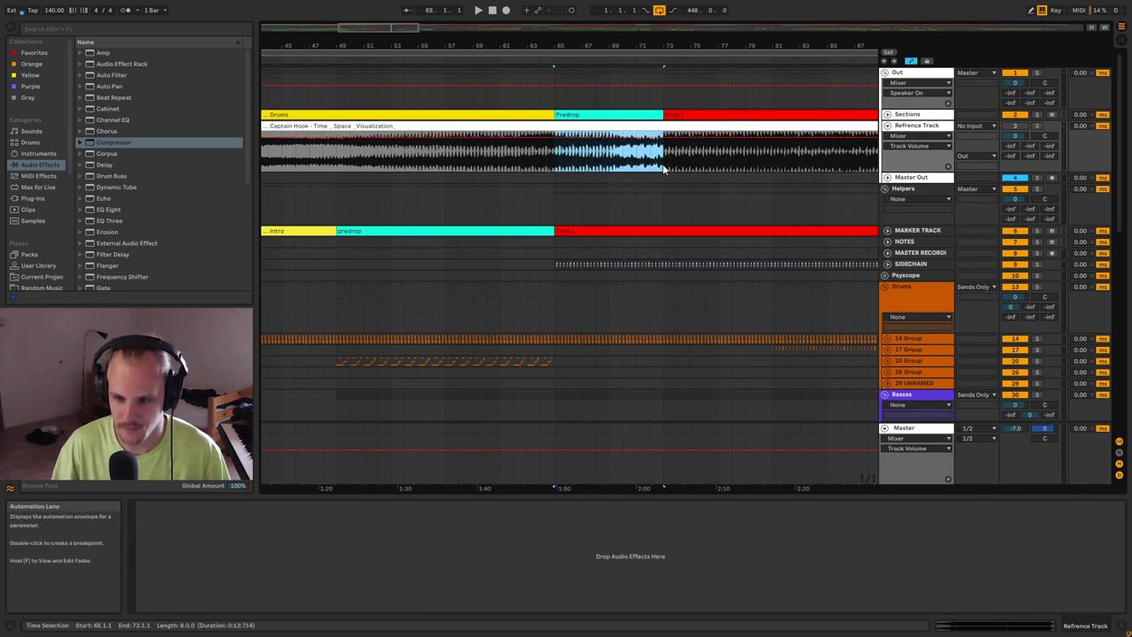
{"action": "left_click", "coordinate": [663, 163]}
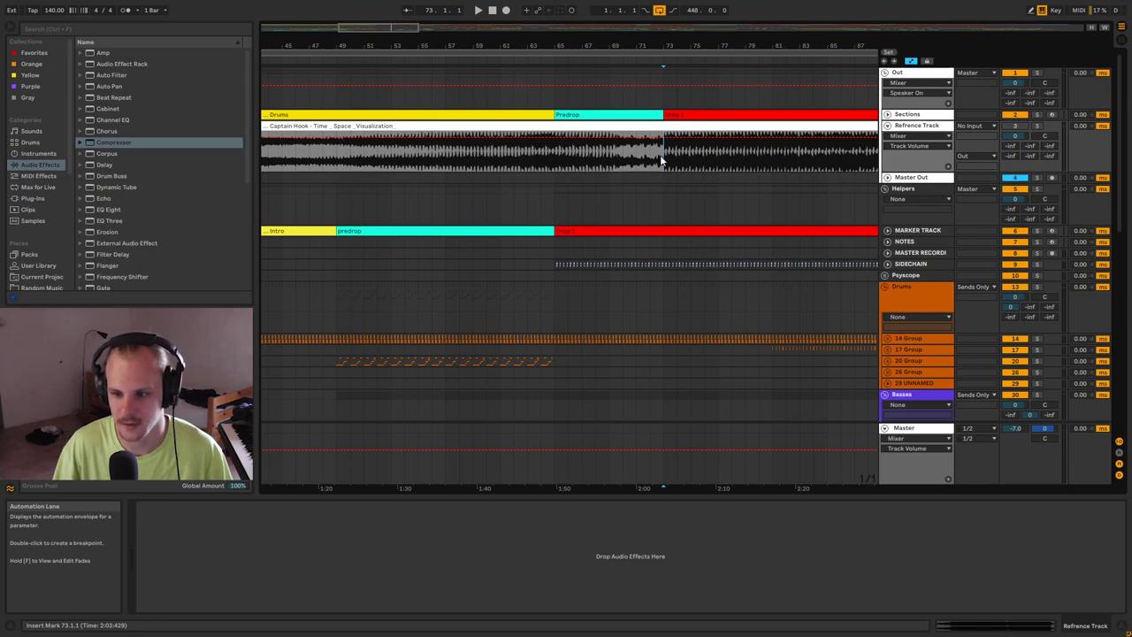
Examine the reference waveform across the first drop from bar 73 to 97 and the break from bar 97 to 105.
{"action": "left_click_drag", "start_coordinate": [665, 156], "coordinate": [736, 157]}
{"action": "left_click_drag", "start_coordinate": [681, 47], "coordinate": [386, 31]}
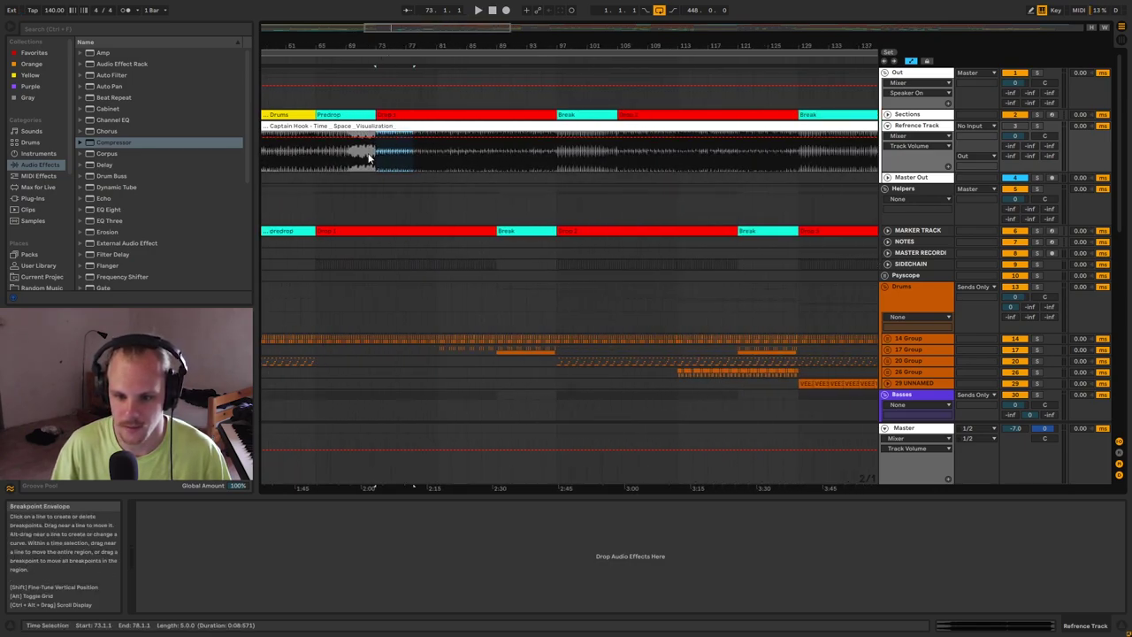
{"action": "left_click_drag", "start_coordinate": [414, 152], "coordinate": [558, 152]}
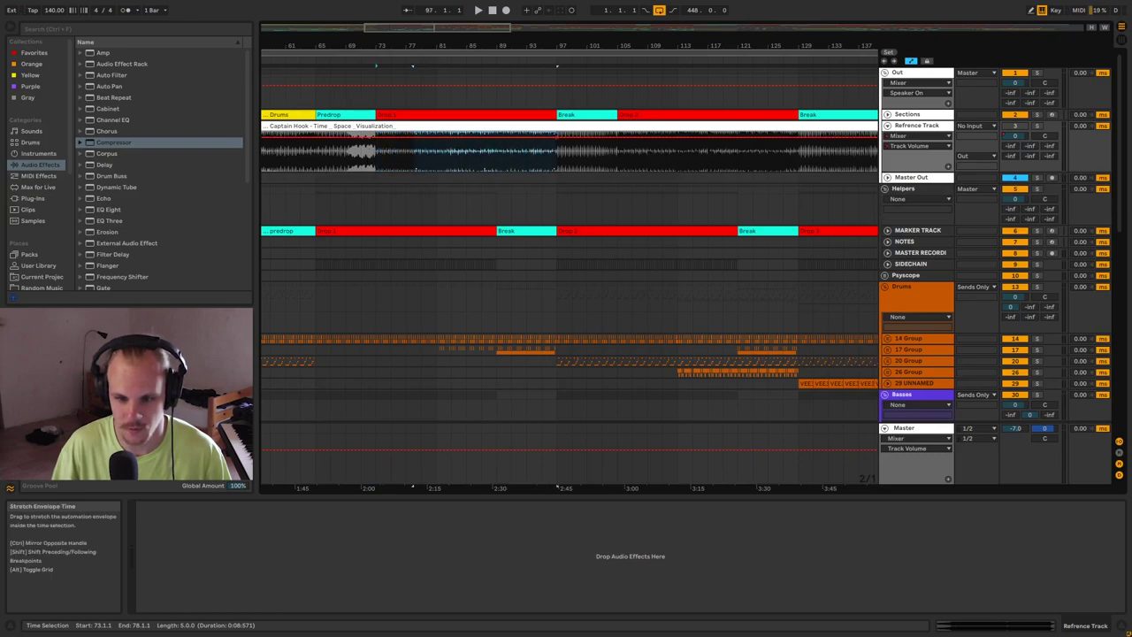
{"action": "left_click", "coordinate": [485, 155]}
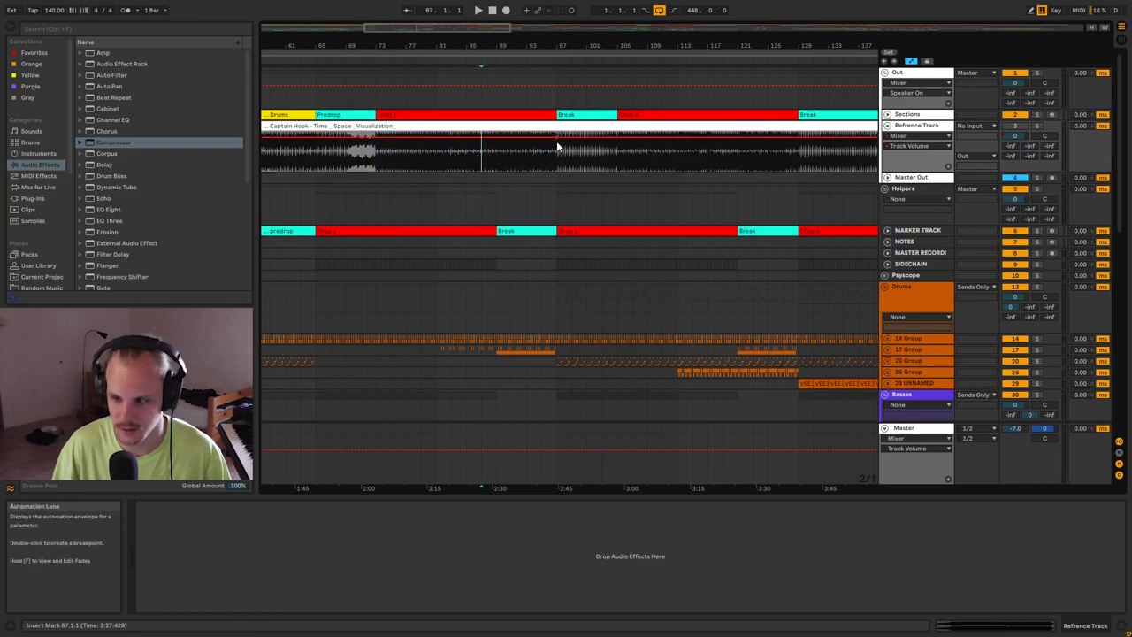
{"action": "left_click", "coordinate": [554, 173]}
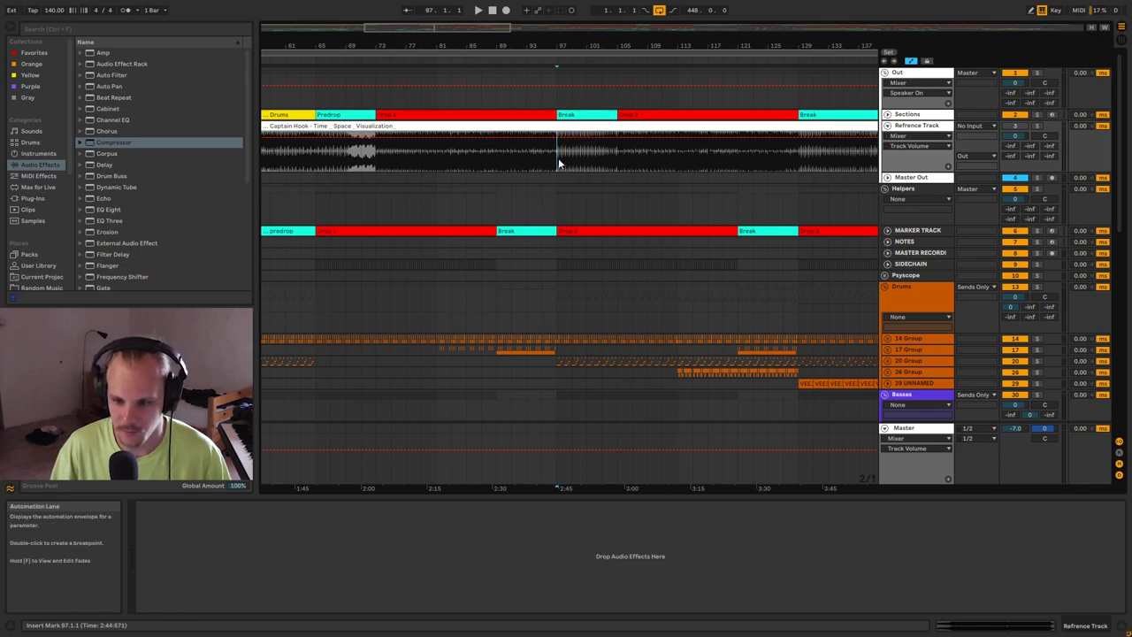
{"action": "left_click_drag", "start_coordinate": [558, 157], "coordinate": [617, 158]}
{"action": "double_click", "coordinate": [560, 47]}
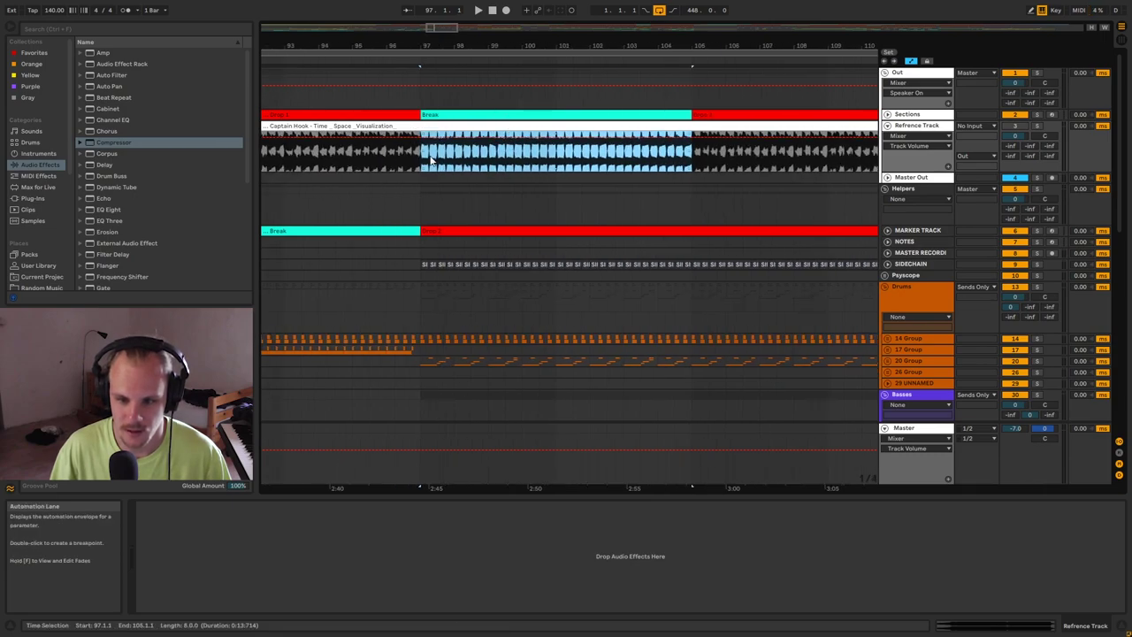
{"action": "left_click_drag", "start_coordinate": [684, 47], "coordinate": [684, 28]}
{"action": "left_click_drag", "start_coordinate": [405, 46], "coordinate": [404, 27]}
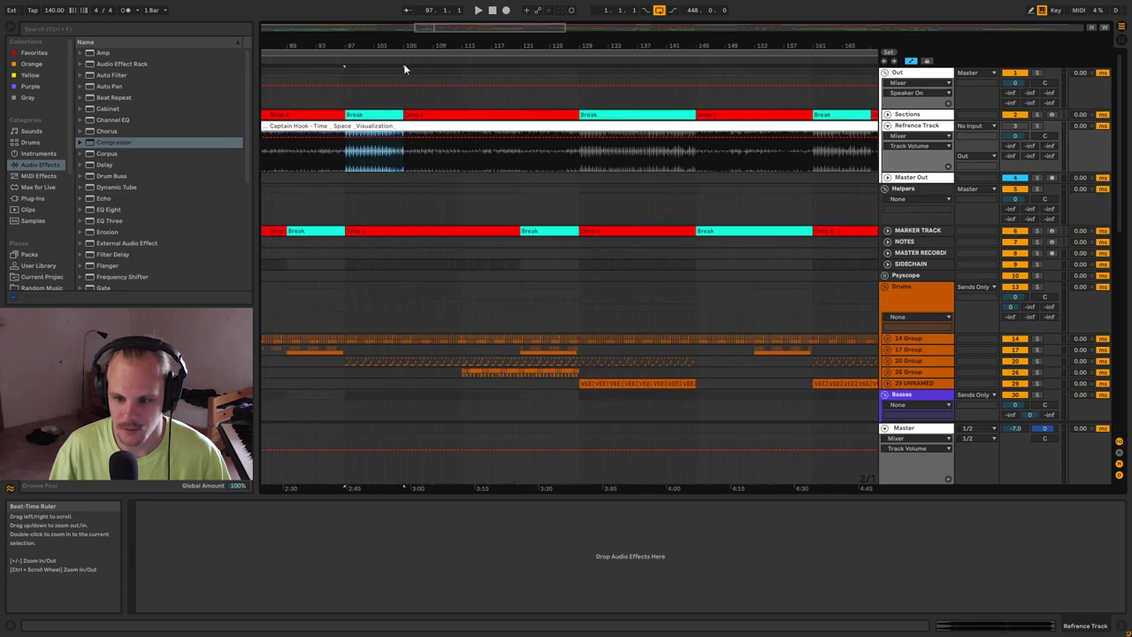
Examine the reference waveform in the break starting at bar 129 and in the one-bar fill at bar 184.
{"action": "left_click_drag", "start_coordinate": [652, 47], "coordinate": [531, 47]}
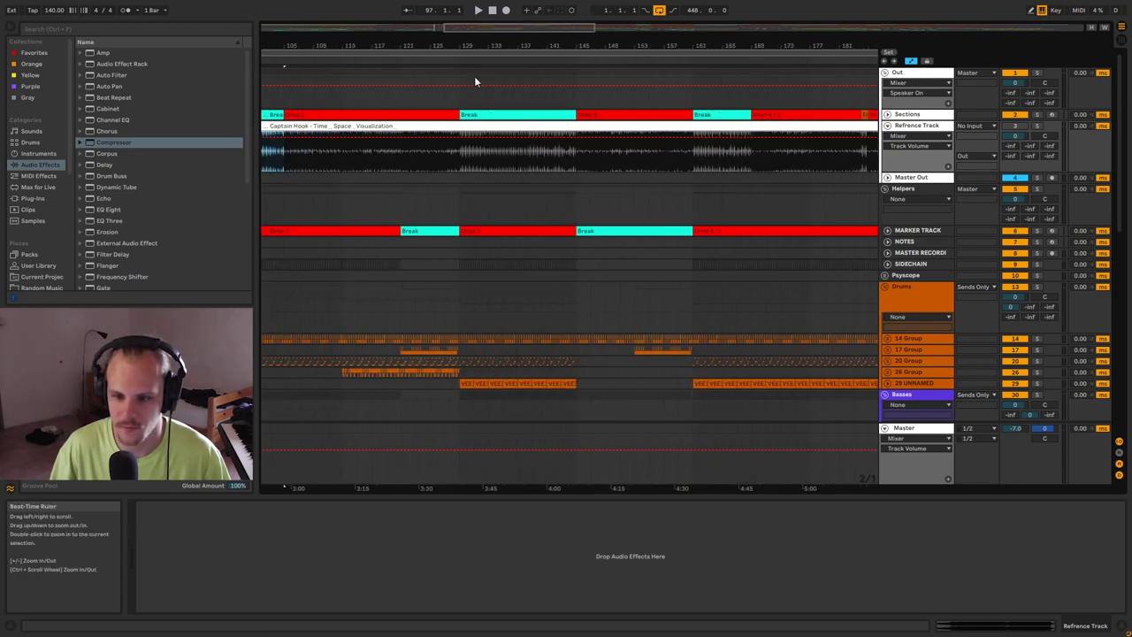
{"action": "left_click", "coordinate": [459, 158]}
{"action": "left_click_drag", "start_coordinate": [461, 153], "coordinate": [580, 159]}
{"action": "left_click_drag", "start_coordinate": [745, 46], "coordinate": [559, 40]}
{"action": "left_click_drag", "start_coordinate": [657, 46], "coordinate": [653, 71]}
{"action": "left_click_drag", "start_coordinate": [637, 153], "coordinate": [670, 154]}
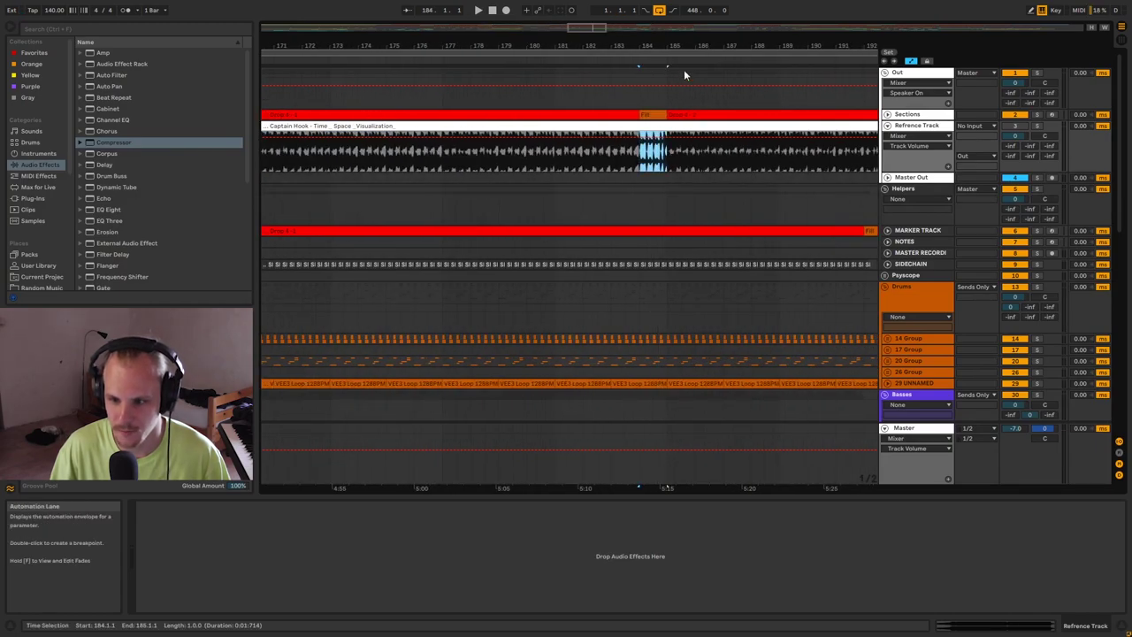
Examine the reference waveform from the Vol Down section at bar 245 through the long break to the drop at bar 273.
{"action": "left_click_drag", "start_coordinate": [679, 47], "coordinate": [345, 10]}
{"action": "left_click_drag", "start_coordinate": [705, 44], "coordinate": [553, 70]}
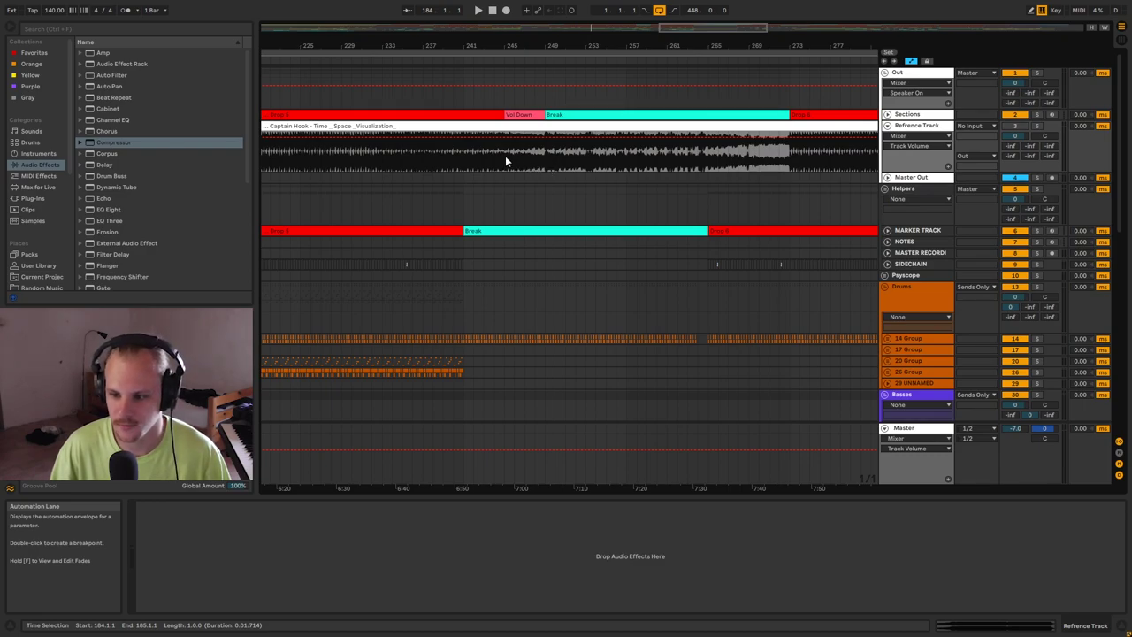
{"action": "left_click_drag", "start_coordinate": [505, 155], "coordinate": [786, 153]}
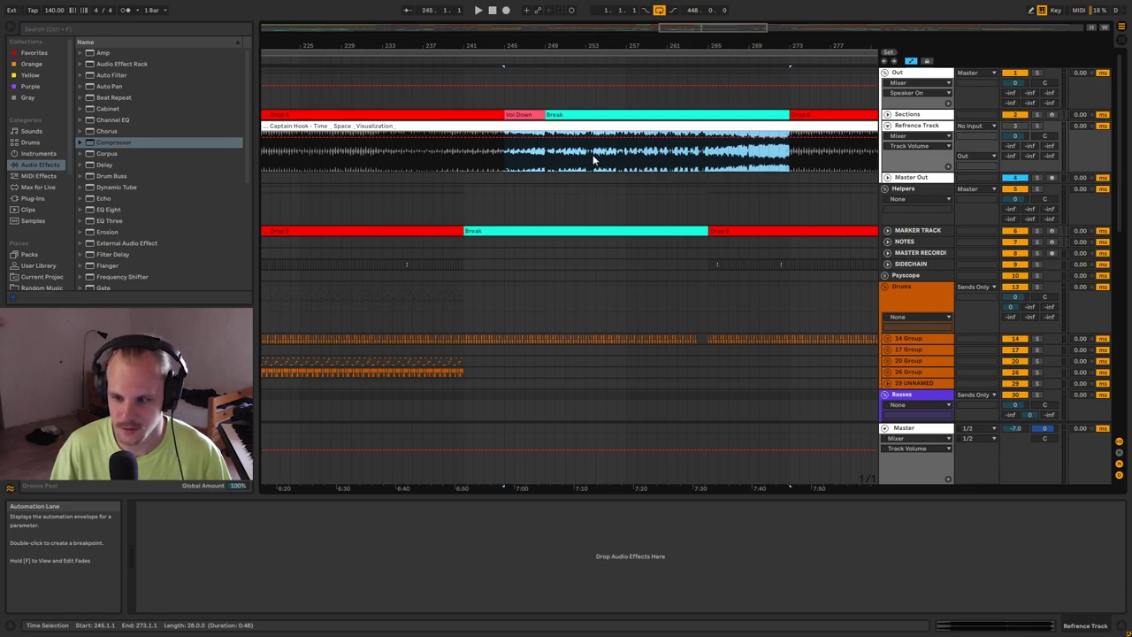
{"action": "mouse_move", "coordinate": [752, 46]}
{"action": "left_mouse_down"}
{"action": "mouse_move", "coordinate": [640, 50]}
{"action": "mouse_move", "coordinate": [639, 75]}
{"action": "mouse_move", "coordinate": [572, 84]}
{"action": "left_mouse_up"}
{"action": "left_click", "coordinate": [564, 161]}
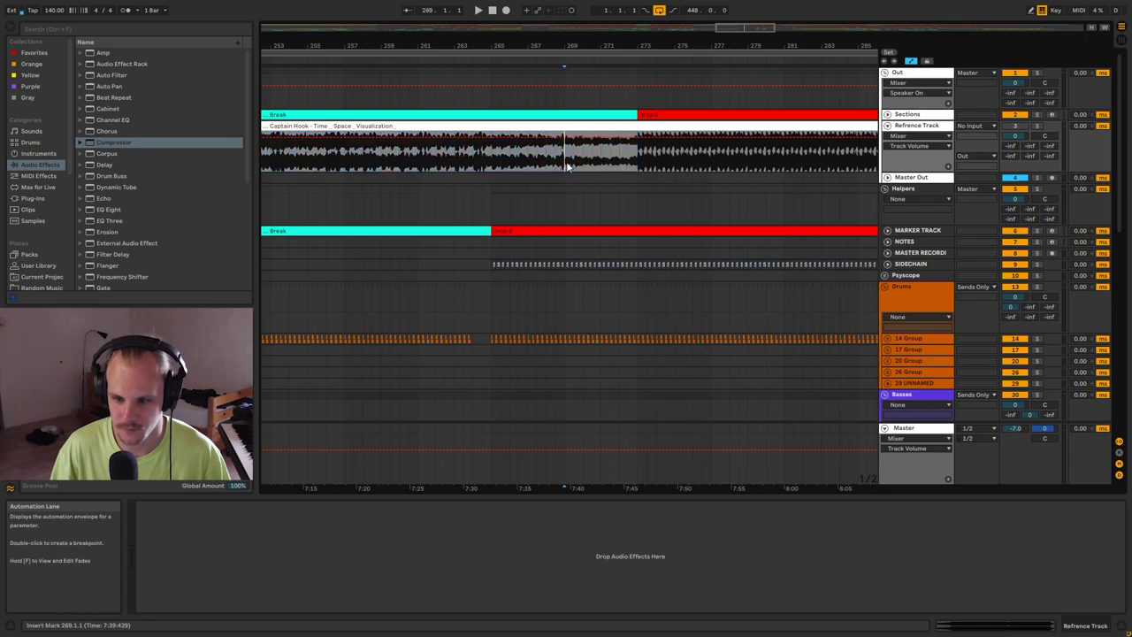
{"action": "left_click_drag", "start_coordinate": [591, 159], "coordinate": [684, 157]}
{"action": "left_click", "coordinate": [637, 157]}
Examine the reference waveform from the break at bar 305 through the outro drums, bars 417 to 433, and into the outro.
{"action": "left_click_drag", "start_coordinate": [682, 43], "coordinate": [322, 42]}
{"action": "left_click", "coordinate": [416, 159]}
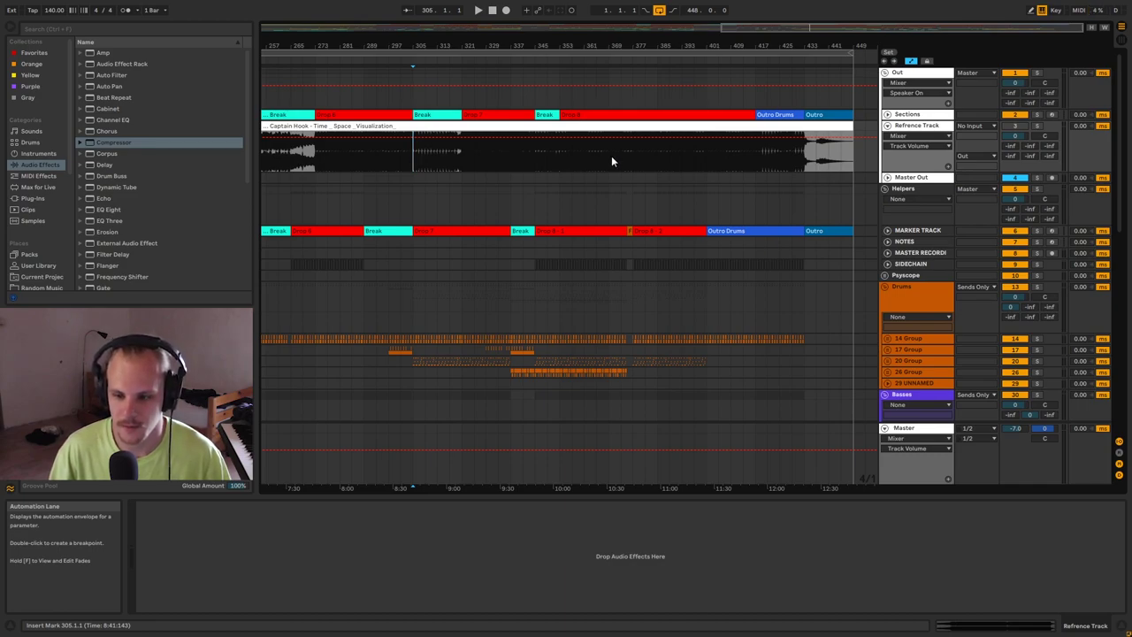
{"action": "left_click_drag", "start_coordinate": [574, 160], "coordinate": [802, 160]}
{"action": "left_click", "coordinate": [756, 159]}
{"action": "left_click_drag", "start_coordinate": [823, 46], "coordinate": [824, 92]}
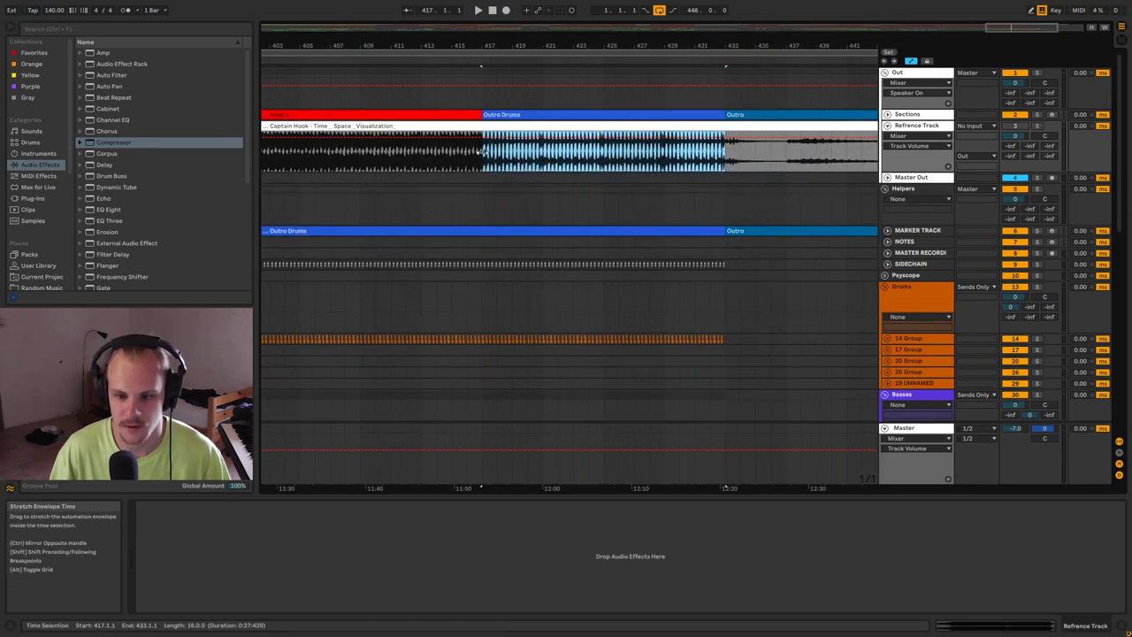
{"action": "left_click_drag", "start_coordinate": [485, 161], "coordinate": [831, 159]}
{"action": "left_click_drag", "start_coordinate": [798, 45], "coordinate": [836, 45]}
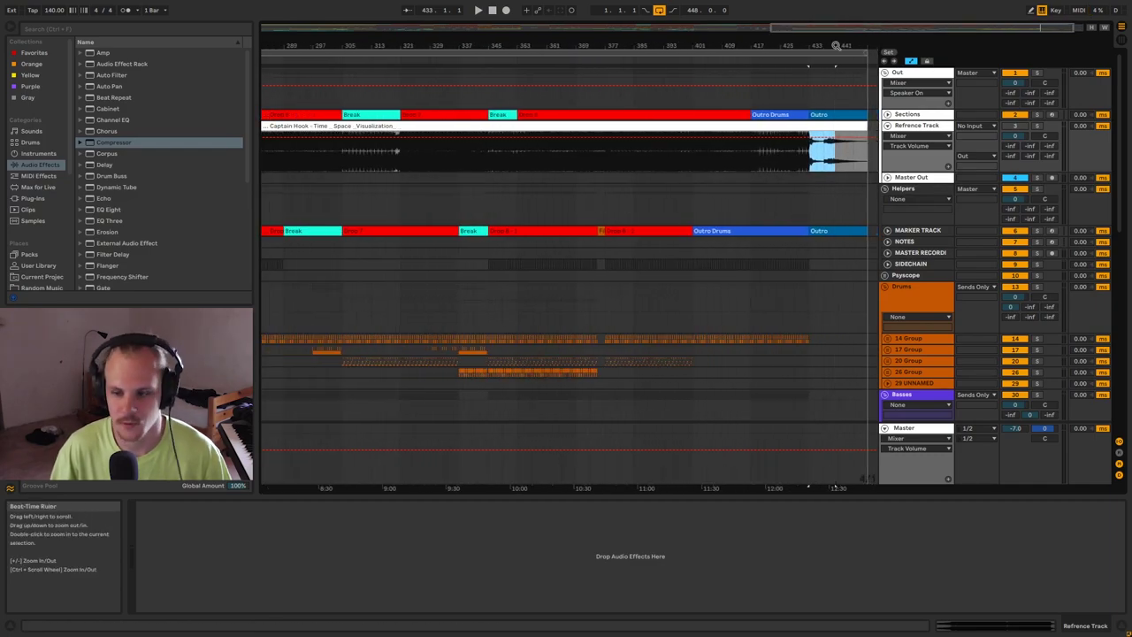
Fold the Refrence Track and survey the drum, bass and lead tracks over the whole arrangement.
{"action": "left_click", "coordinate": [887, 126]}
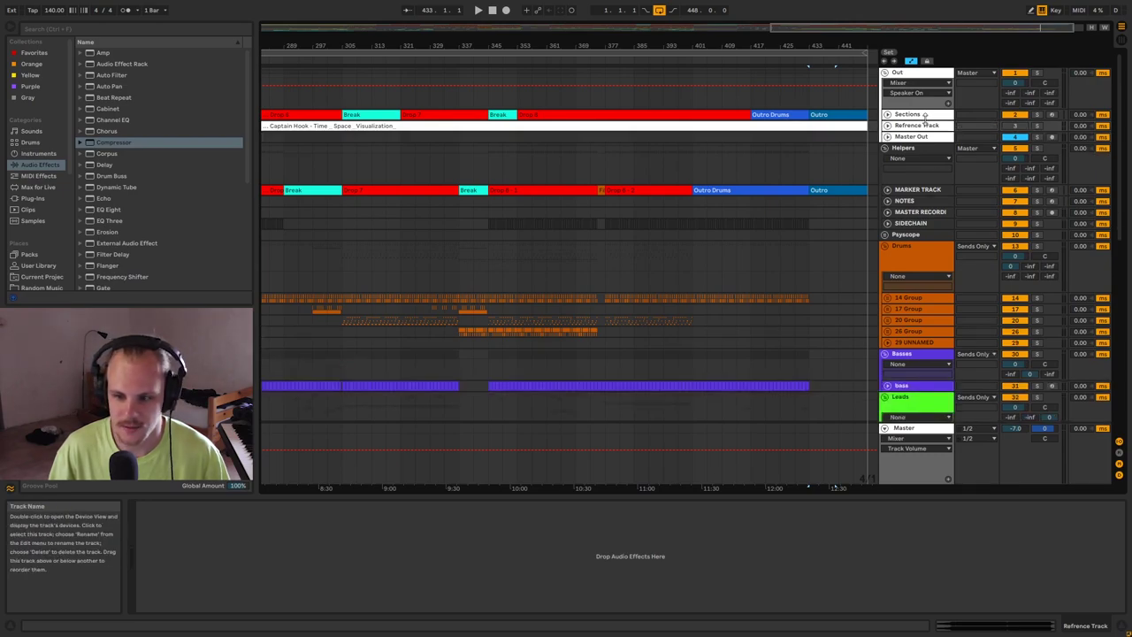
{"action": "left_click_drag", "start_coordinate": [717, 45], "coordinate": [811, 45]}
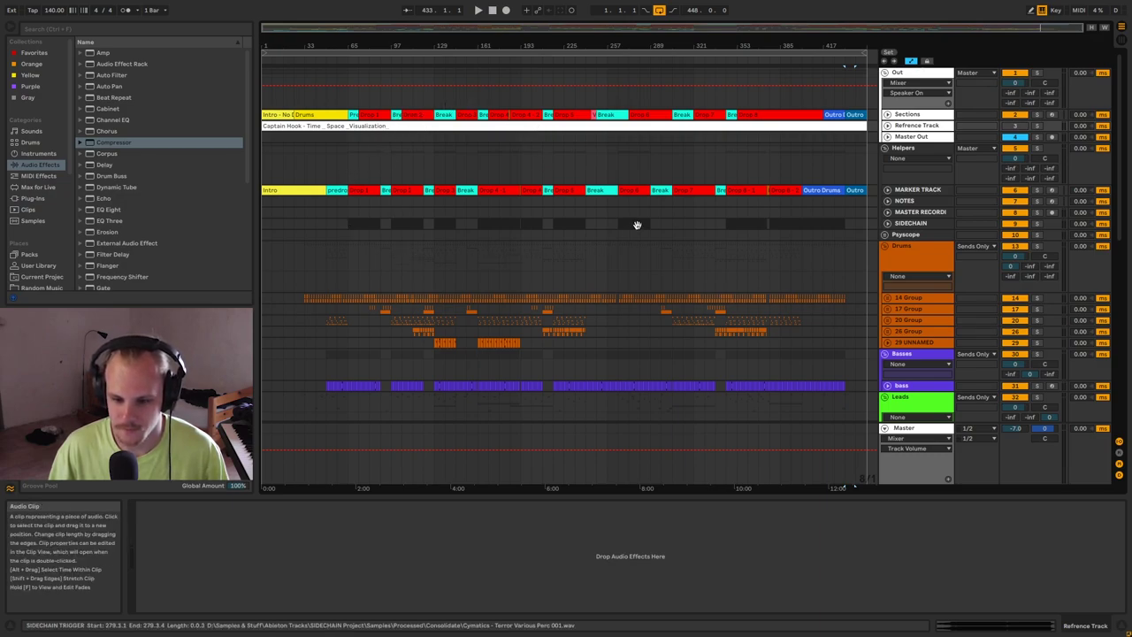
{"action": "scroll", "coordinate": [589, 220], "scroll_direction": "down", "scroll_amount": 2}
{"action": "scroll", "coordinate": [743, 205], "scroll_direction": "up", "scroll_amount": 2}
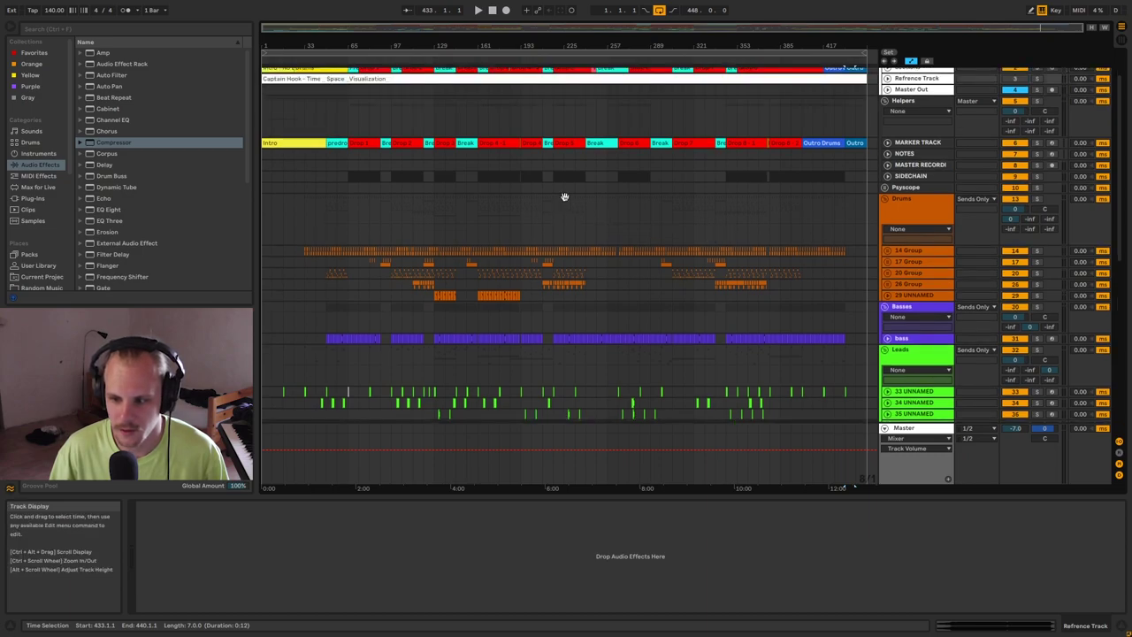
{"action": "scroll", "coordinate": [805, 212], "scroll_direction": "down", "scroll_amount": 2}
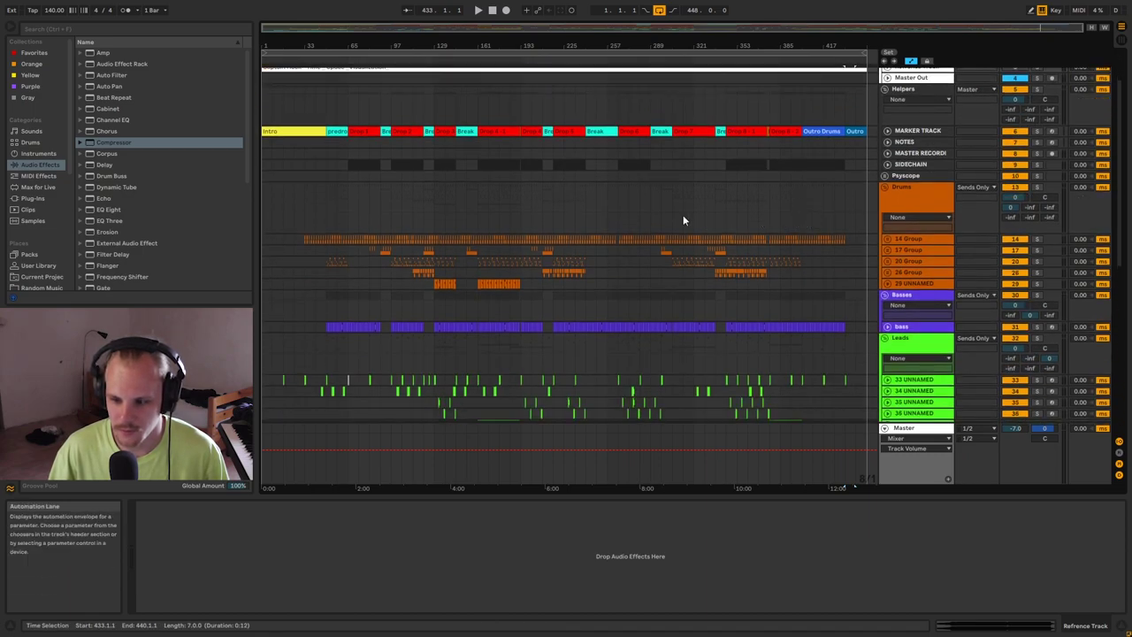
Unfold the 14 Group in the drums, solo it and play it from the first drop at bar 65.
{"action": "left_click", "coordinate": [907, 200]}
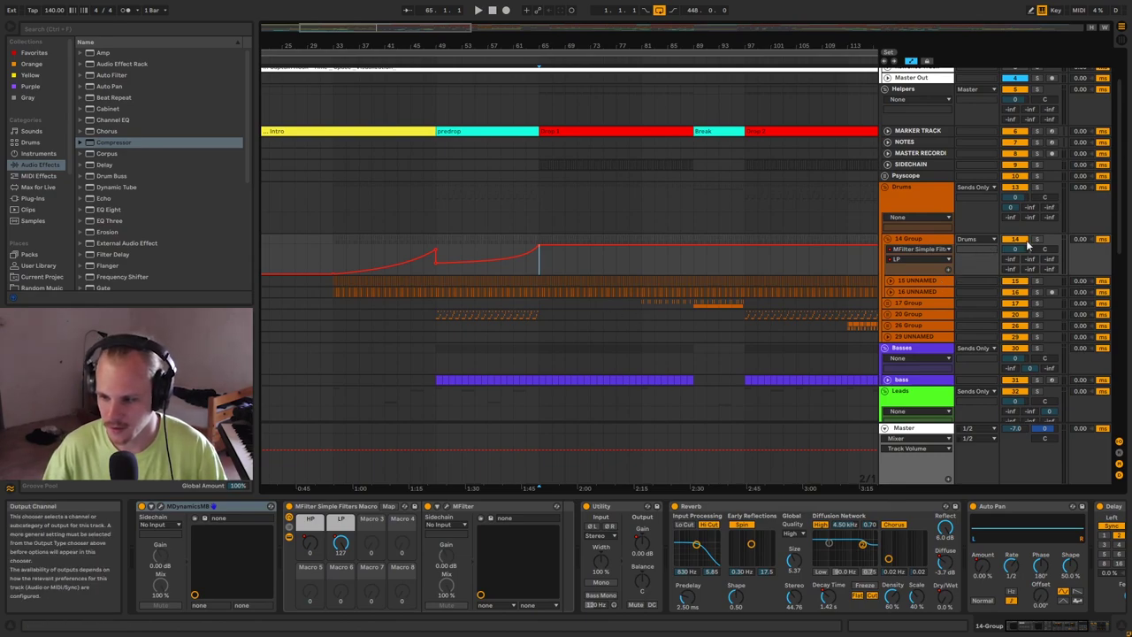
{"action": "left_click", "coordinate": [916, 239]}
{"action": "mouse_move", "coordinate": [543, 45]}
{"action": "left_mouse_down"}
{"action": "mouse_move", "coordinate": [459, 79]}
{"action": "mouse_move", "coordinate": [462, 32]}
{"action": "mouse_move", "coordinate": [349, 8]}
{"action": "mouse_move", "coordinate": [349, 46]}
{"action": "mouse_move", "coordinate": [437, 47]}
{"action": "mouse_move", "coordinate": [455, 76]}
{"action": "left_mouse_up"}
{"action": "left_click", "coordinate": [457, 269]}
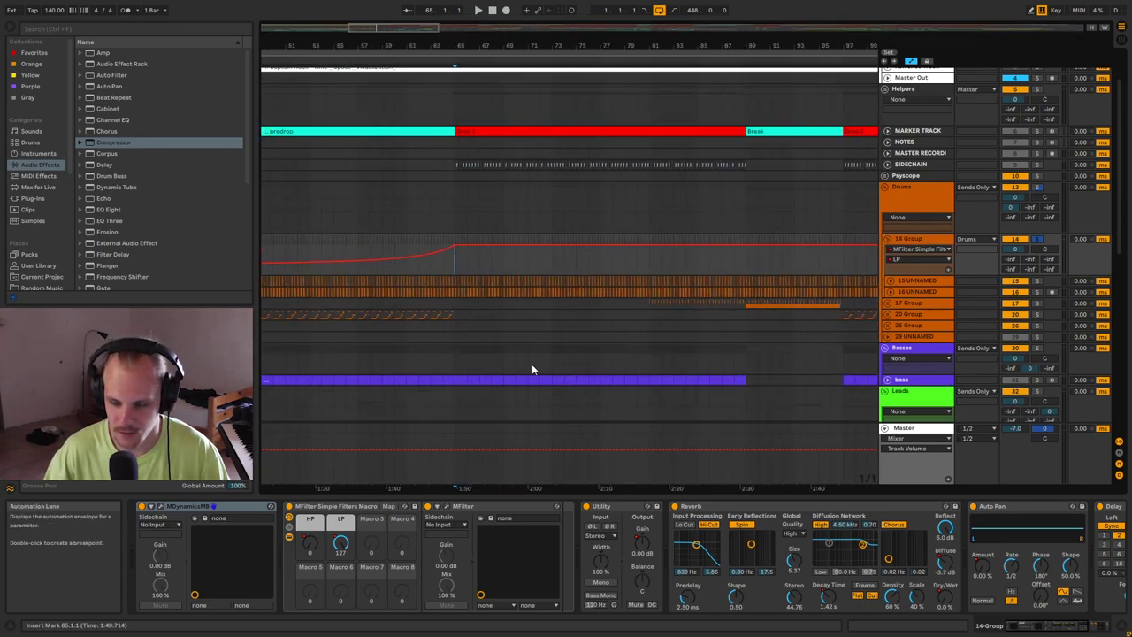
{"action": "key", "text": "space"}
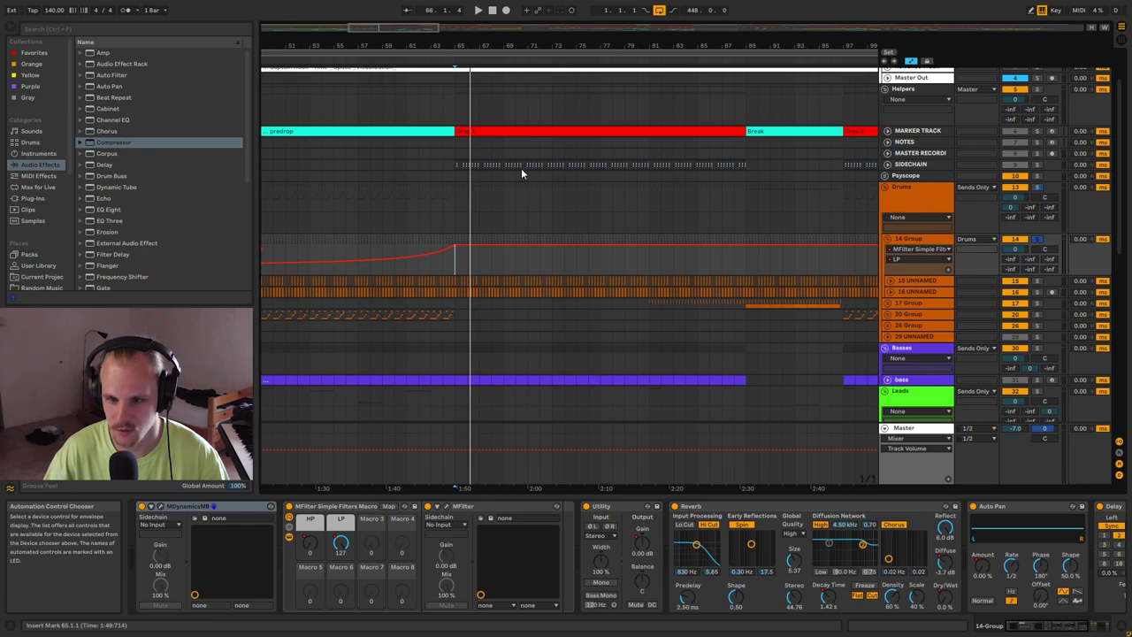
Display the HP filter macro automation of the 14 Group over the whole arrangement.
{"action": "left_click_drag", "start_coordinate": [504, 54], "coordinate": [734, 37]}
{"action": "left_click", "coordinate": [906, 261]}
{"action": "left_click", "coordinate": [920, 283]}
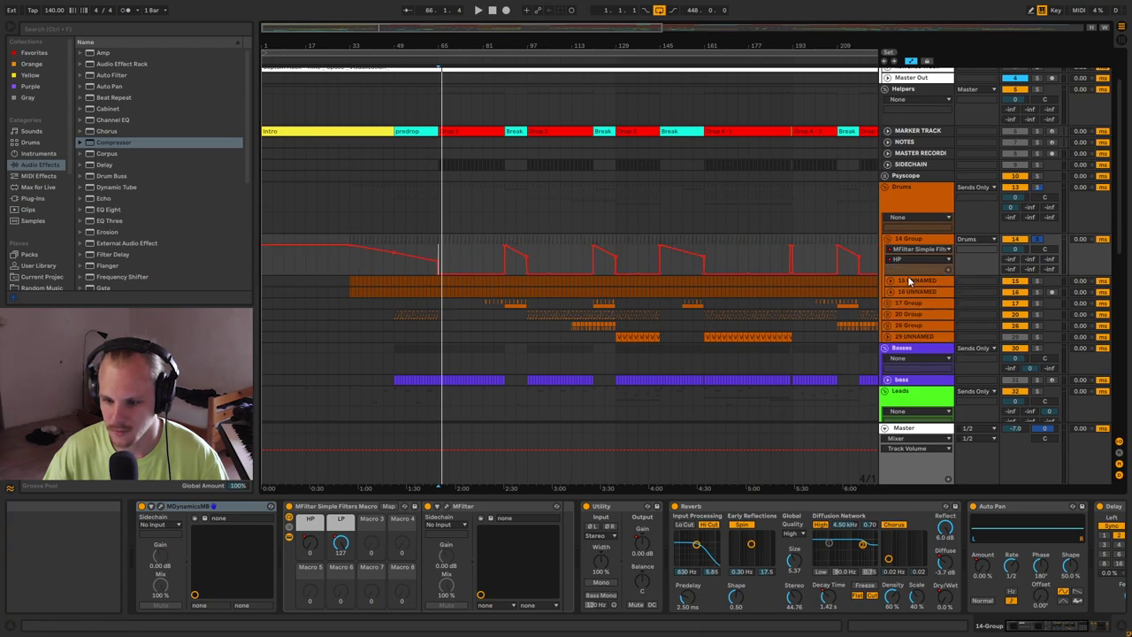
{"action": "left_click_drag", "start_coordinate": [592, 44], "coordinate": [592, 18]}
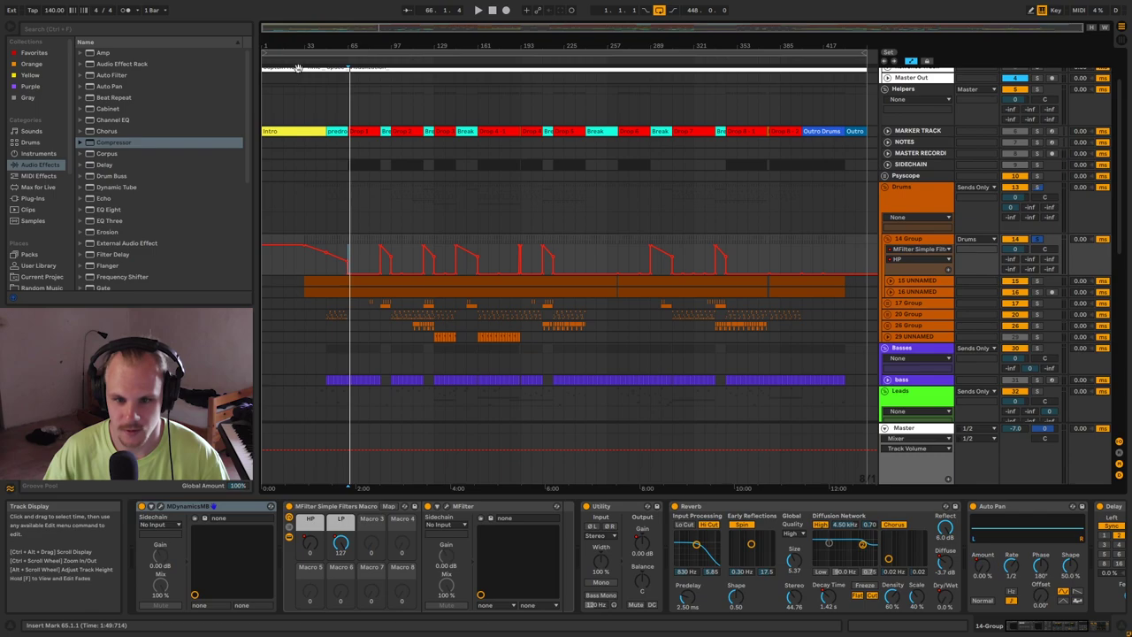
Examine the 14 Group's HP automation across the first drop and the following break, bars 65 to 97.
{"action": "left_click_drag", "start_coordinate": [356, 45], "coordinate": [485, 97]}
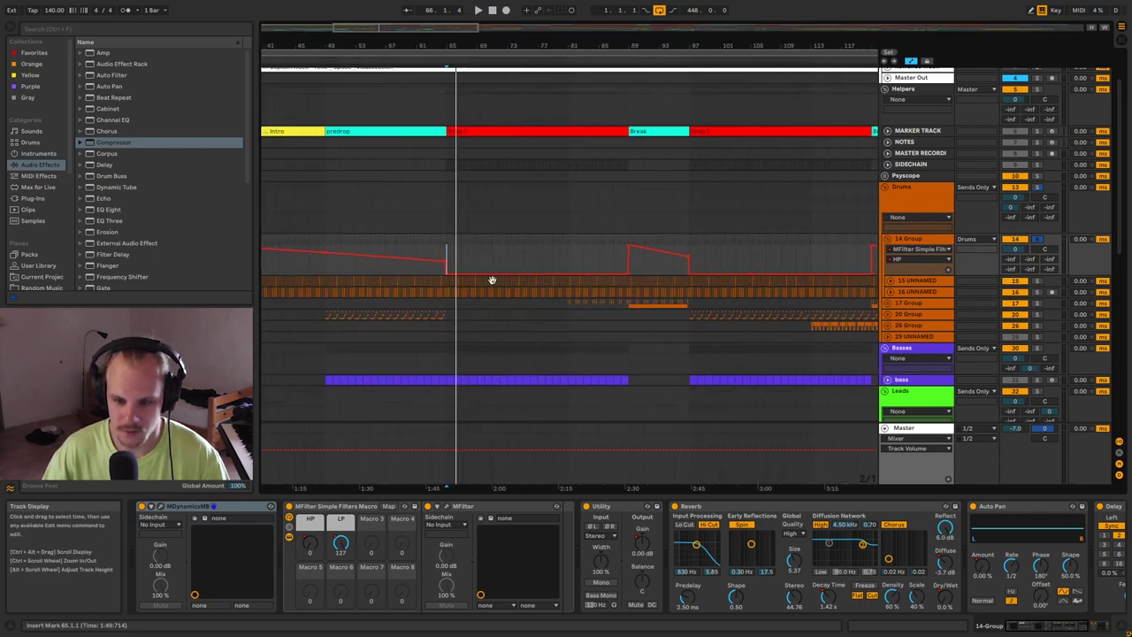
{"action": "left_click_drag", "start_coordinate": [446, 247], "coordinate": [627, 249]}
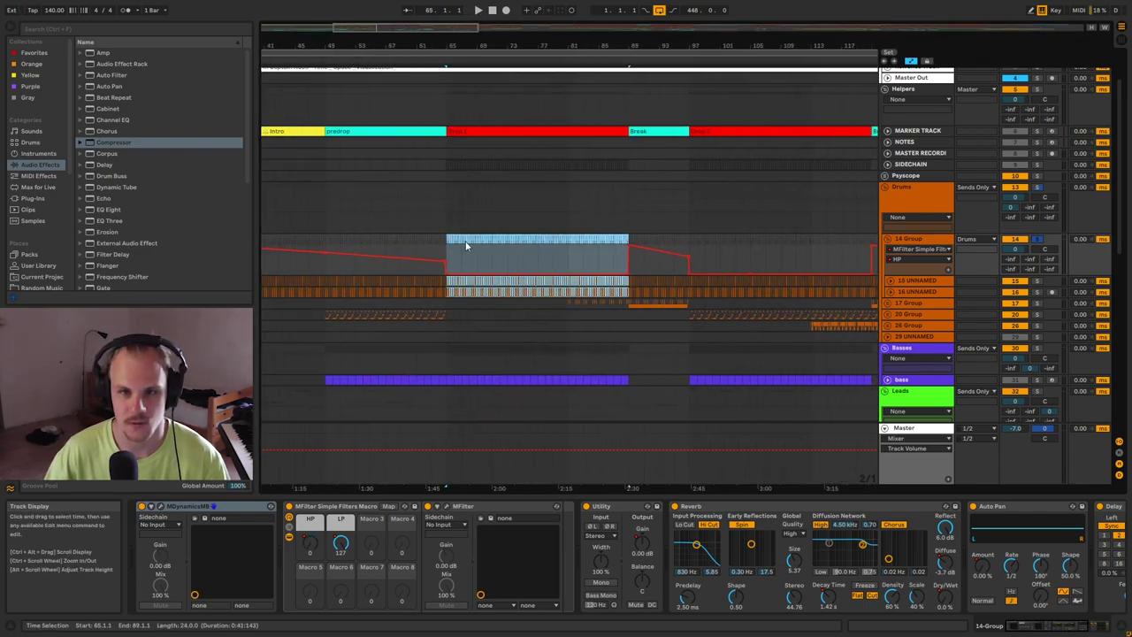
{"action": "left_click_drag", "start_coordinate": [639, 243], "coordinate": [687, 241]}
{"action": "left_click_drag", "start_coordinate": [659, 45], "coordinate": [488, 126]}
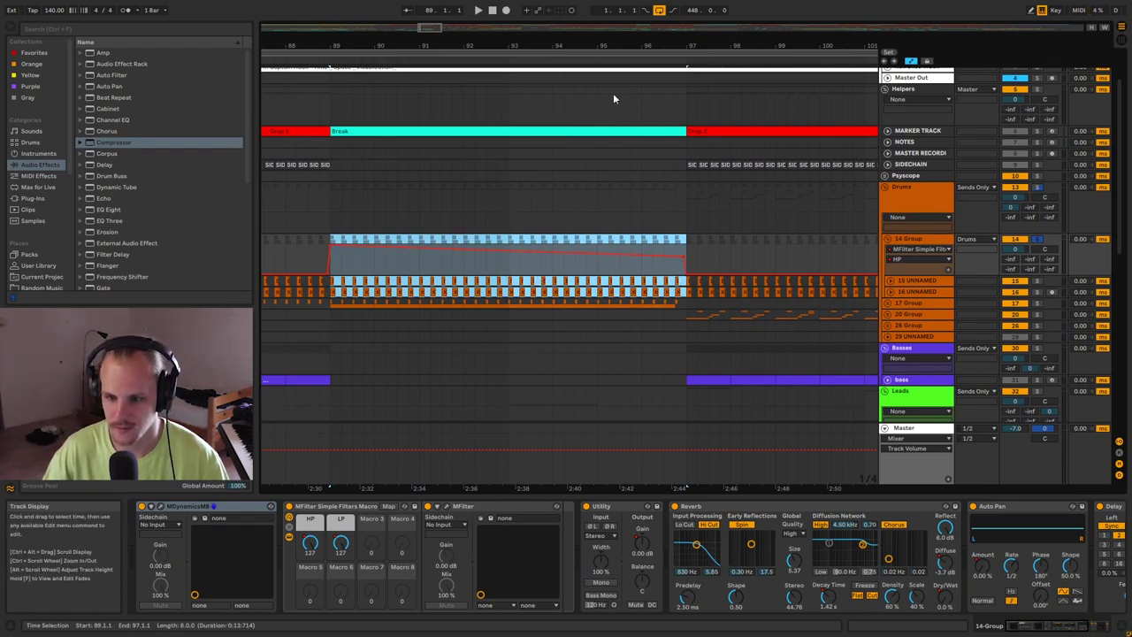
{"action": "left_click", "coordinate": [691, 237]}
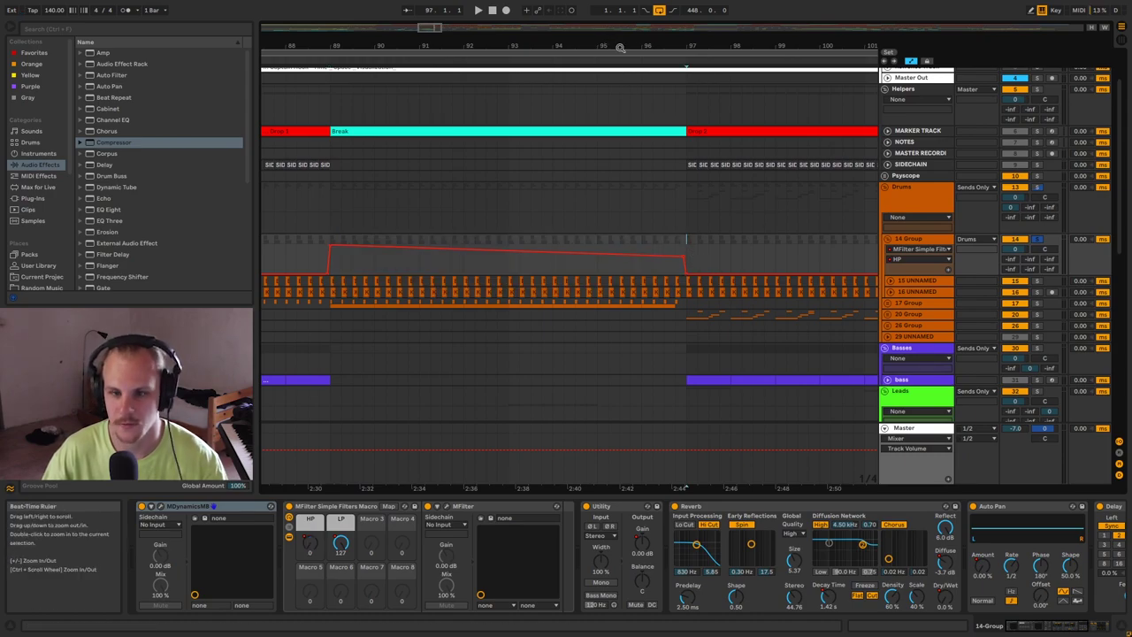
Fold the 14 Group and unfold the 17 Group to display its tracks around the break at bar 89.
{"action": "left_click_drag", "start_coordinate": [620, 47], "coordinate": [632, 4]}
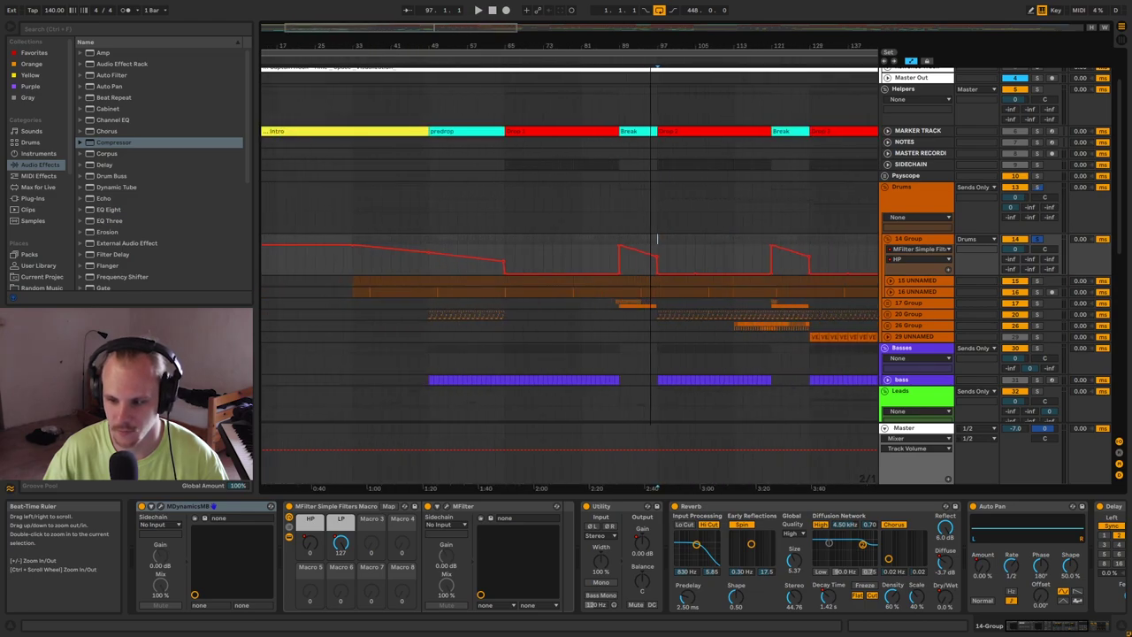
{"action": "left_click", "coordinate": [889, 243]}
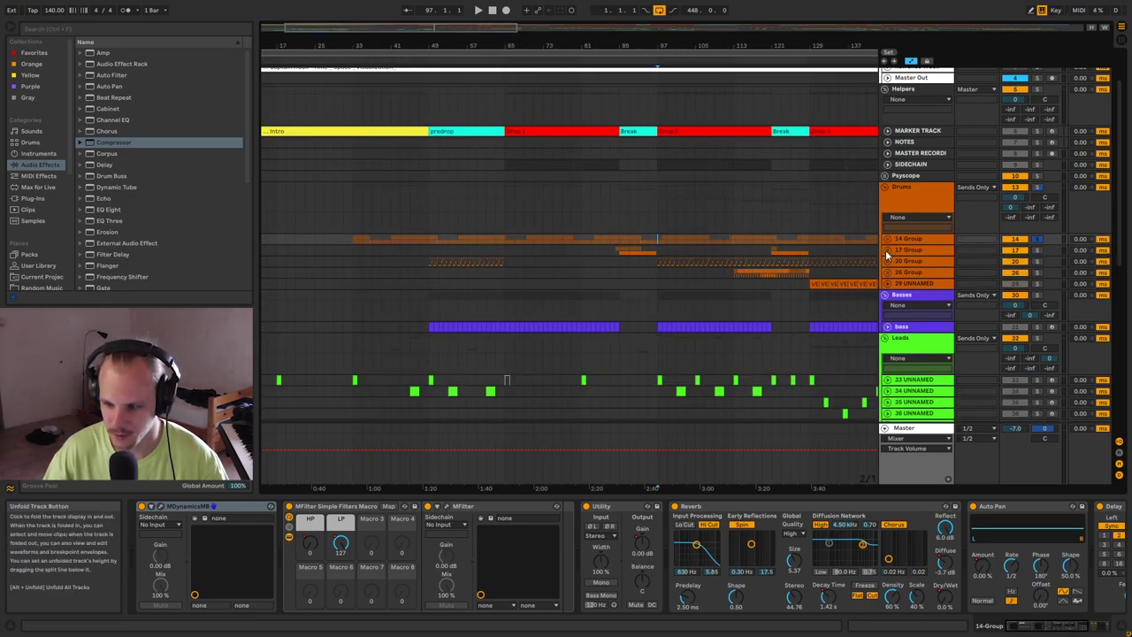
{"action": "left_click", "coordinate": [888, 252]}
{"action": "left_click", "coordinate": [915, 254]}
{"action": "left_click_drag", "start_coordinate": [626, 47], "coordinate": [626, 97]}
{"action": "left_click", "coordinate": [570, 250]}
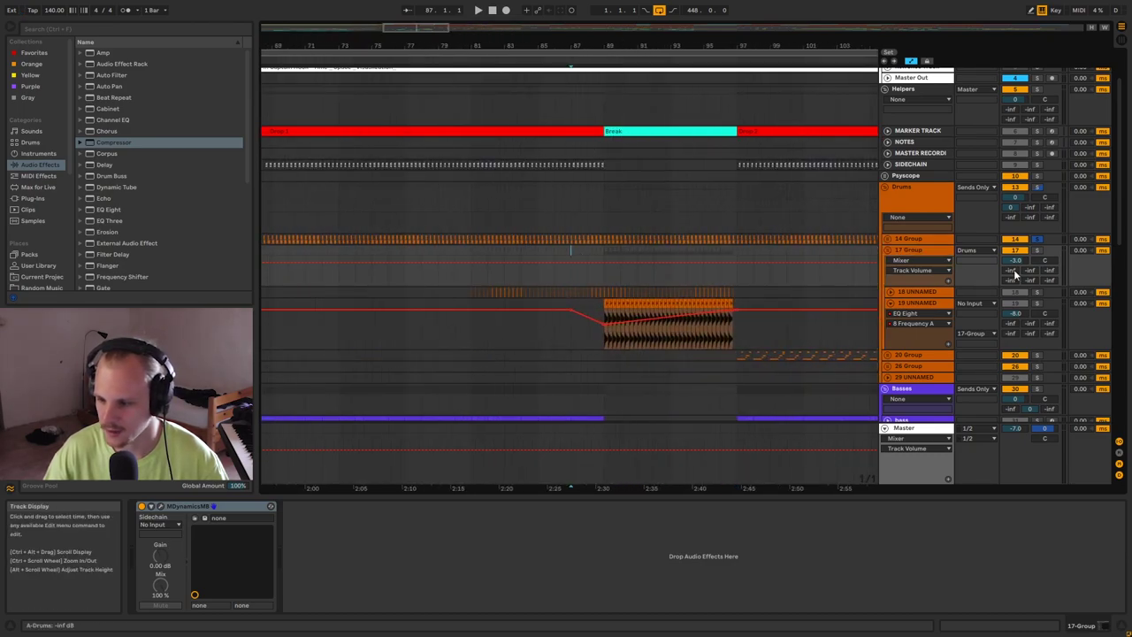
Solo the whole Drums group instead of the 14 Group, and play it from bar 80 and from bar 88 through the break.
{"action": "left_click", "coordinate": [456, 251]}
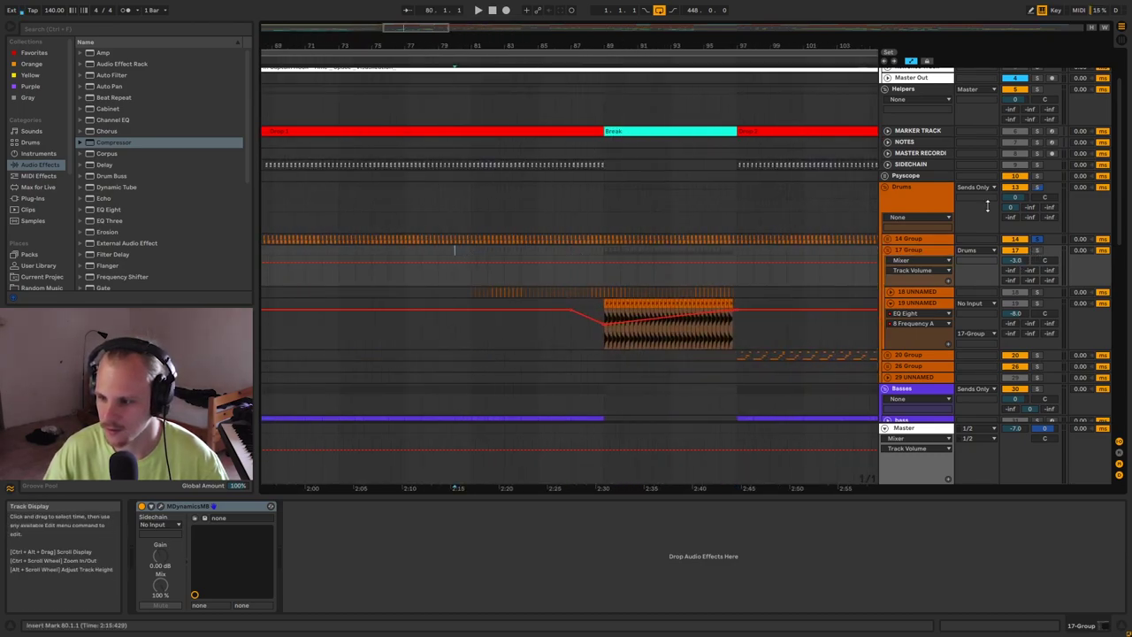
{"action": "left_click", "coordinate": [1041, 177]}
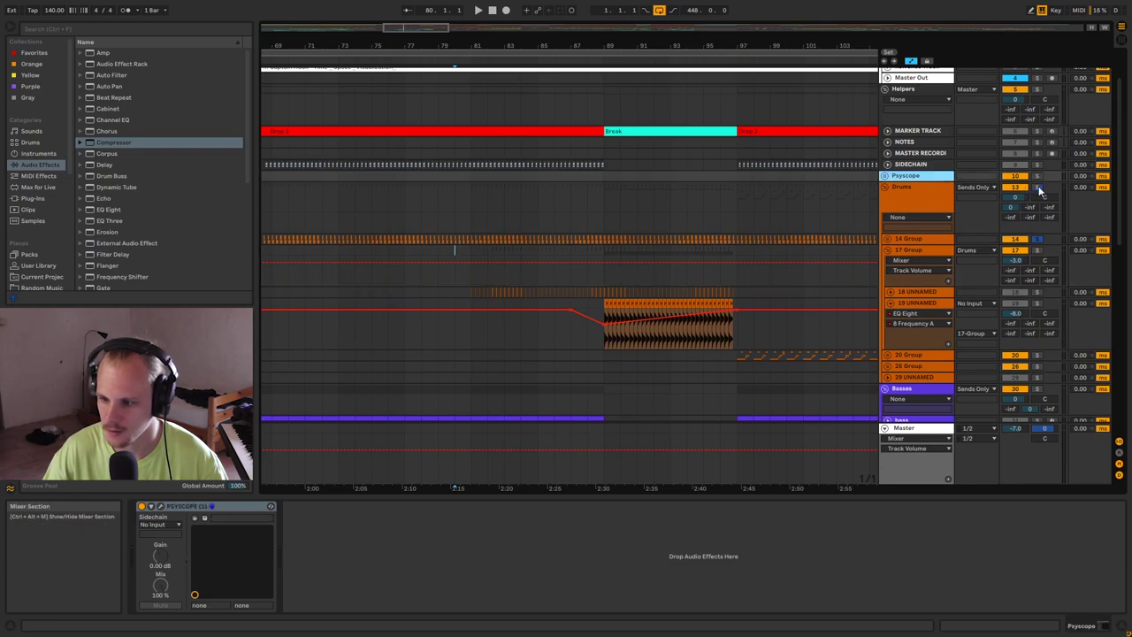
{"action": "left_click", "coordinate": [453, 251]}
{"action": "key", "text": "space"}
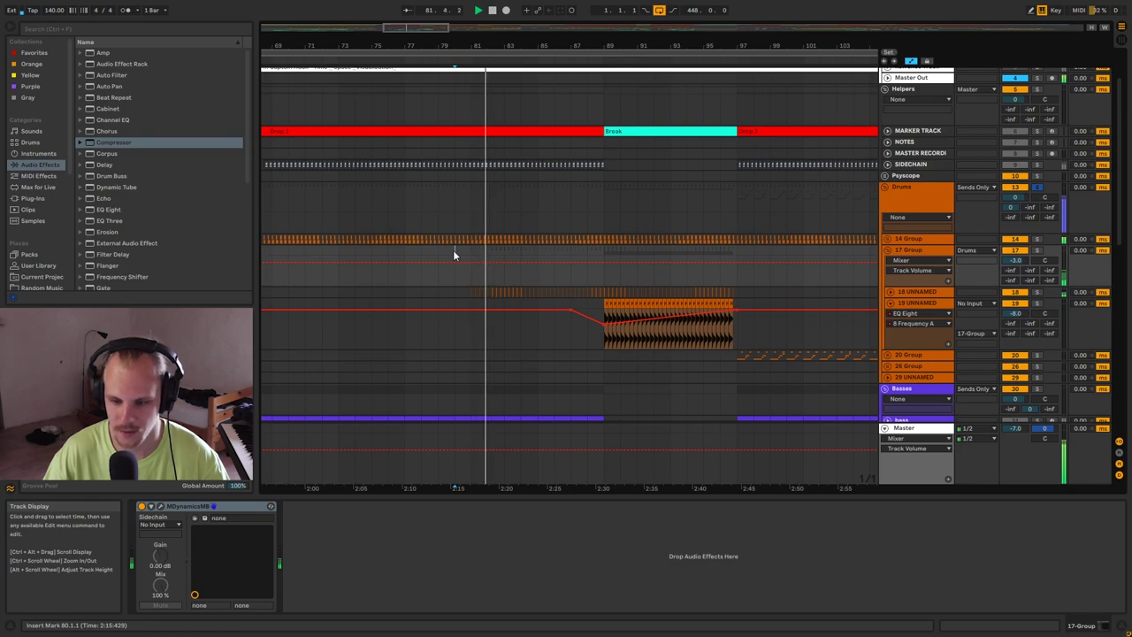
{"action": "left_click", "coordinate": [596, 251]}
{"action": "key", "text": "space"}
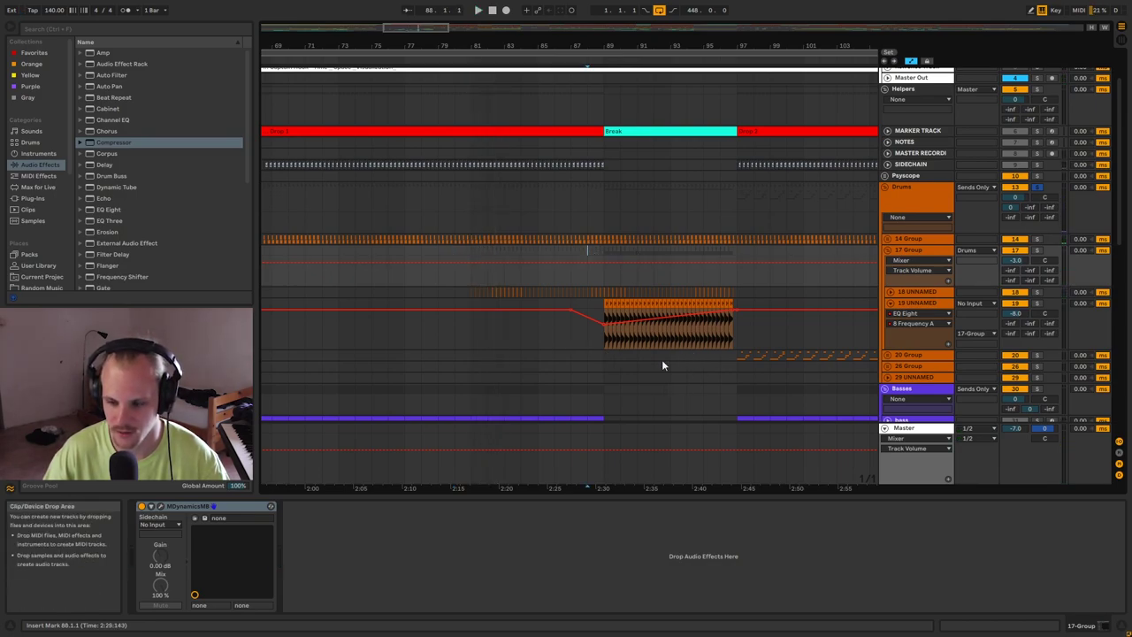
{"action": "key", "text": "space"}
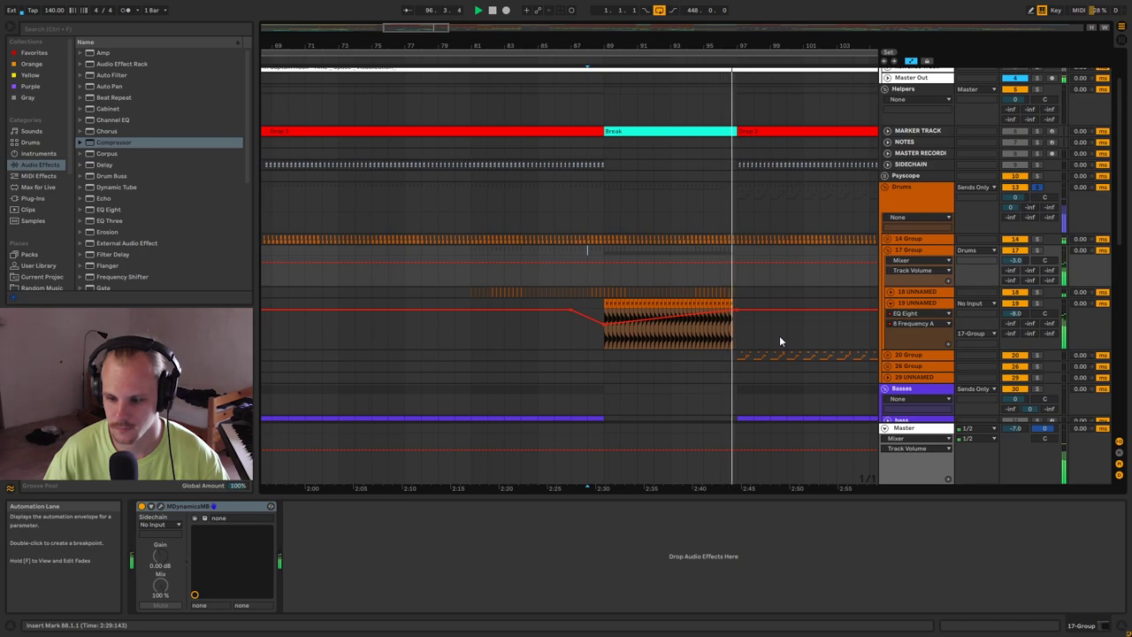
Fold the 17 Group and select the break, bars 89 to 97, in the 14 Group.
{"action": "left_click", "coordinate": [888, 250]}
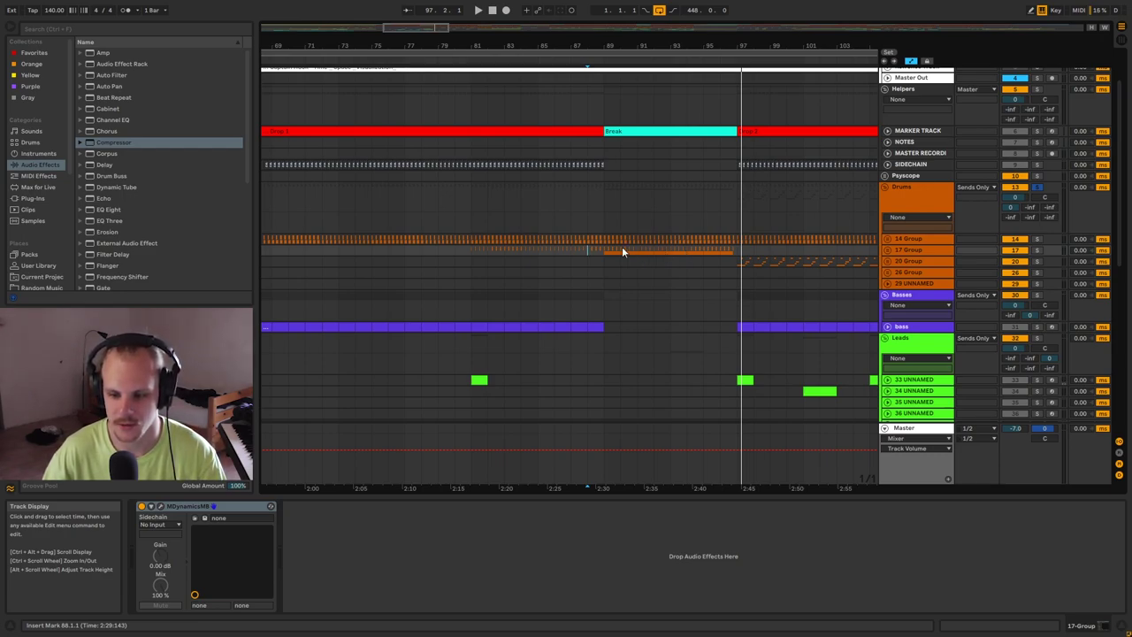
{"action": "left_click_drag", "start_coordinate": [601, 240], "coordinate": [731, 247]}
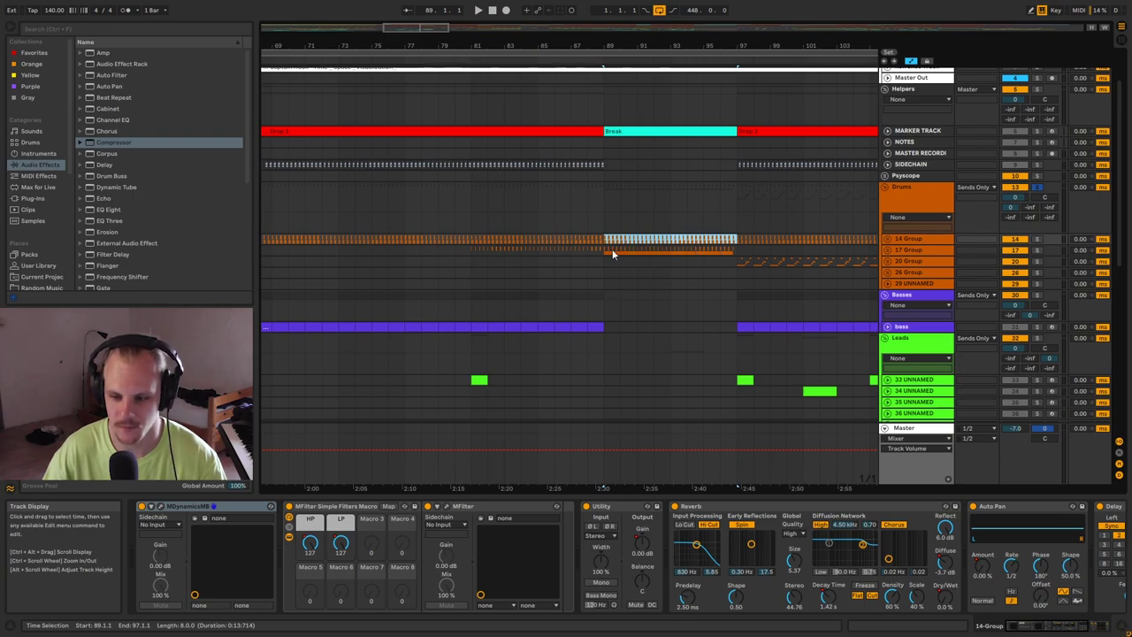
Display the effect devices of the 19 UNNAMED track inside the 17 Group, and fold the group again.
{"action": "left_click", "coordinate": [887, 250]}
{"action": "left_click", "coordinate": [923, 304]}
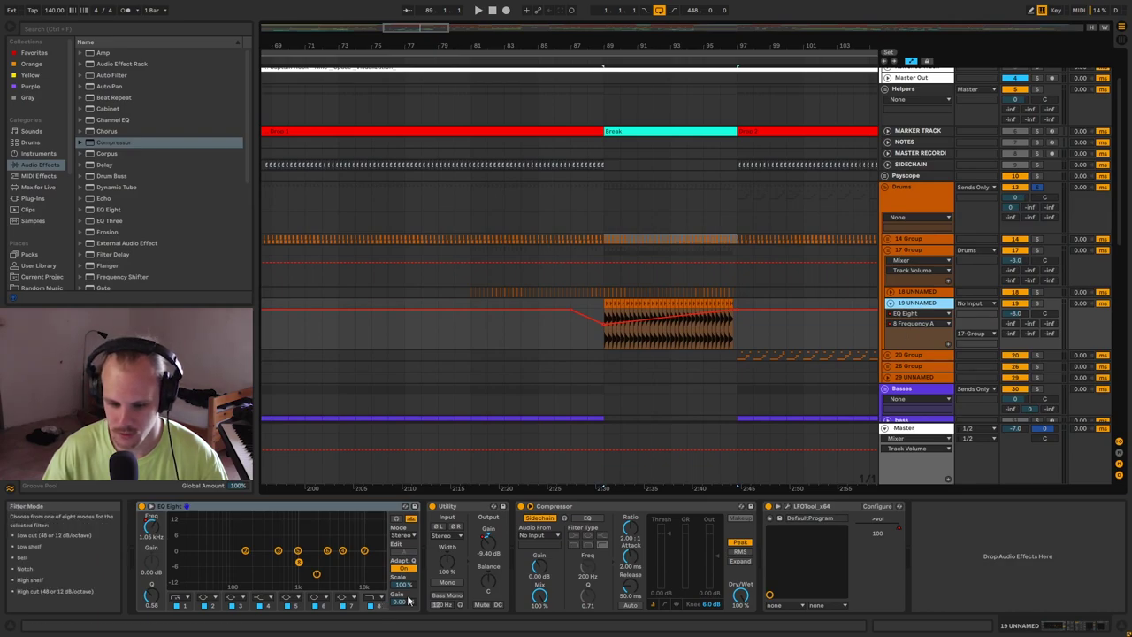
{"action": "left_click", "coordinate": [313, 507]}
{"action": "left_click", "coordinate": [454, 507]}
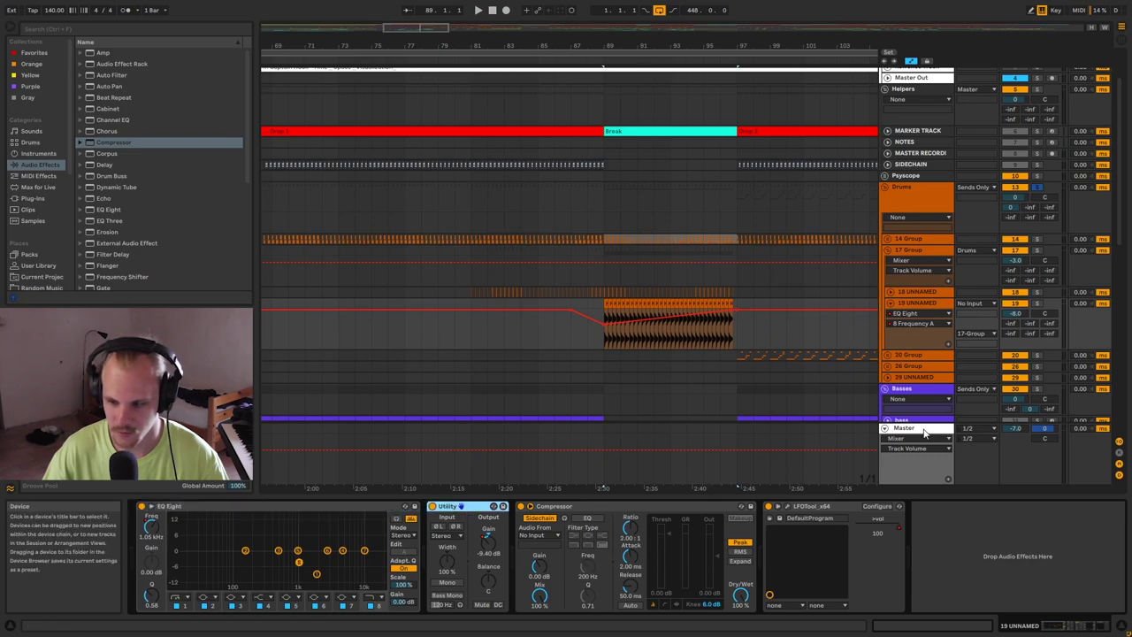
{"action": "left_click", "coordinate": [916, 249]}
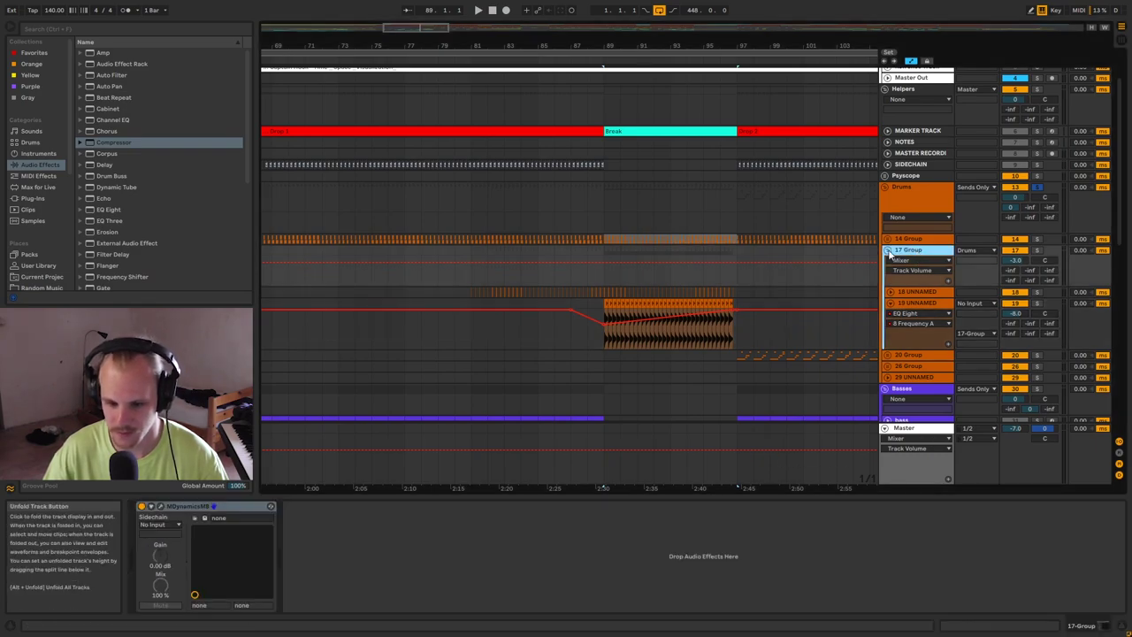
{"action": "left_click", "coordinate": [889, 251]}
Examine the end of the break in the 17 Group, marking the last beat from 96.4.1 to 97.1.1 before the second drop.
{"action": "left_click", "coordinate": [911, 189]}
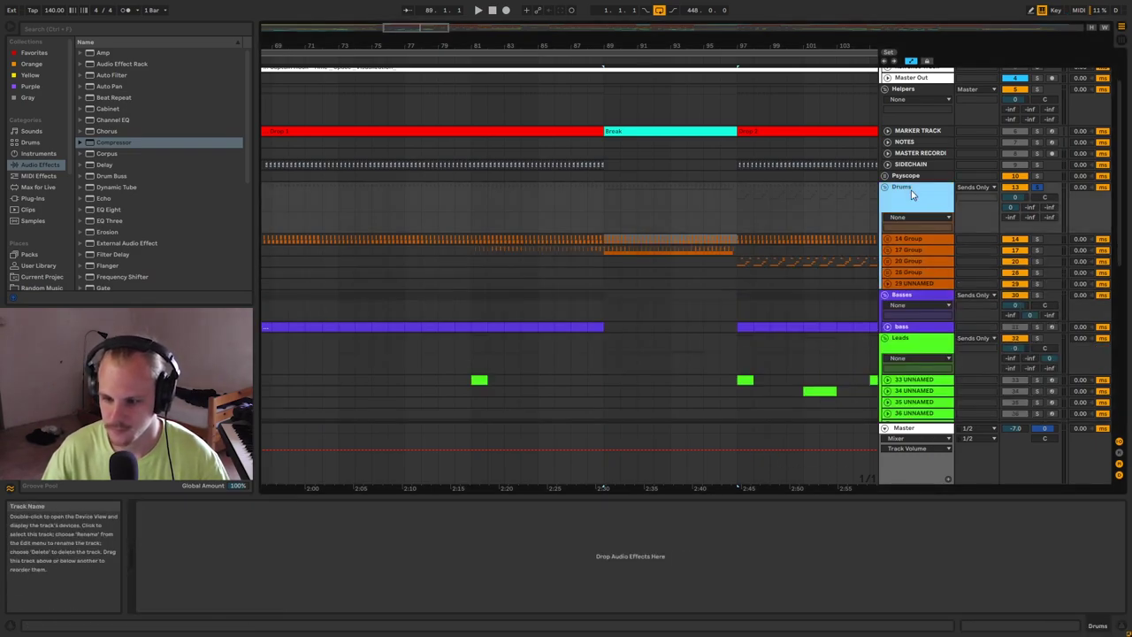
{"action": "left_click_drag", "start_coordinate": [743, 57], "coordinate": [640, 192]}
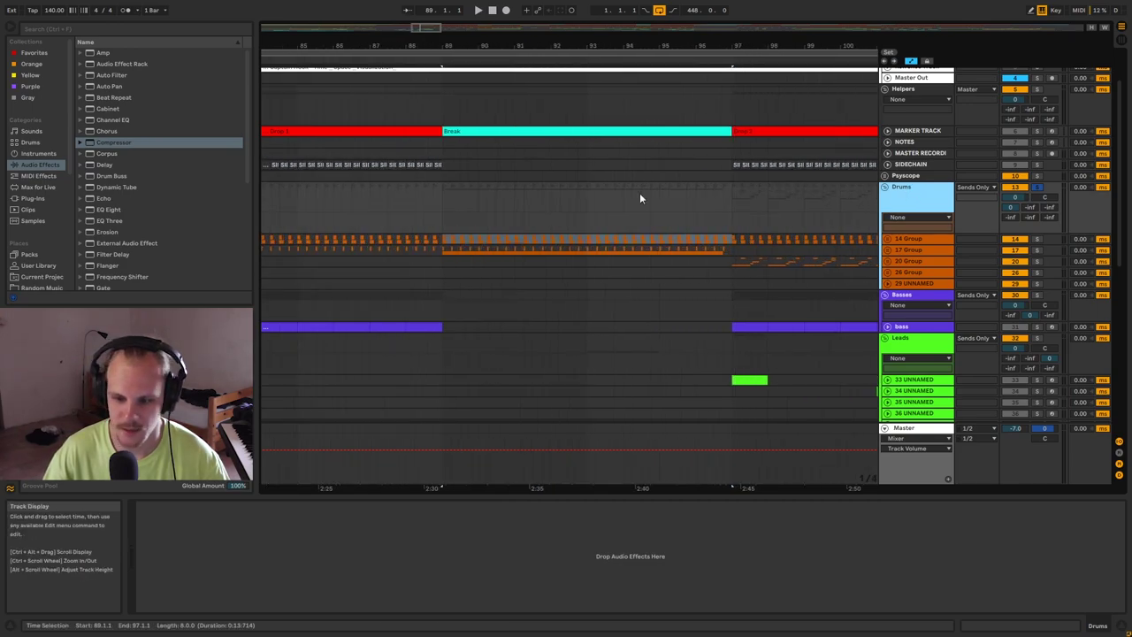
{"action": "left_click", "coordinate": [729, 253]}
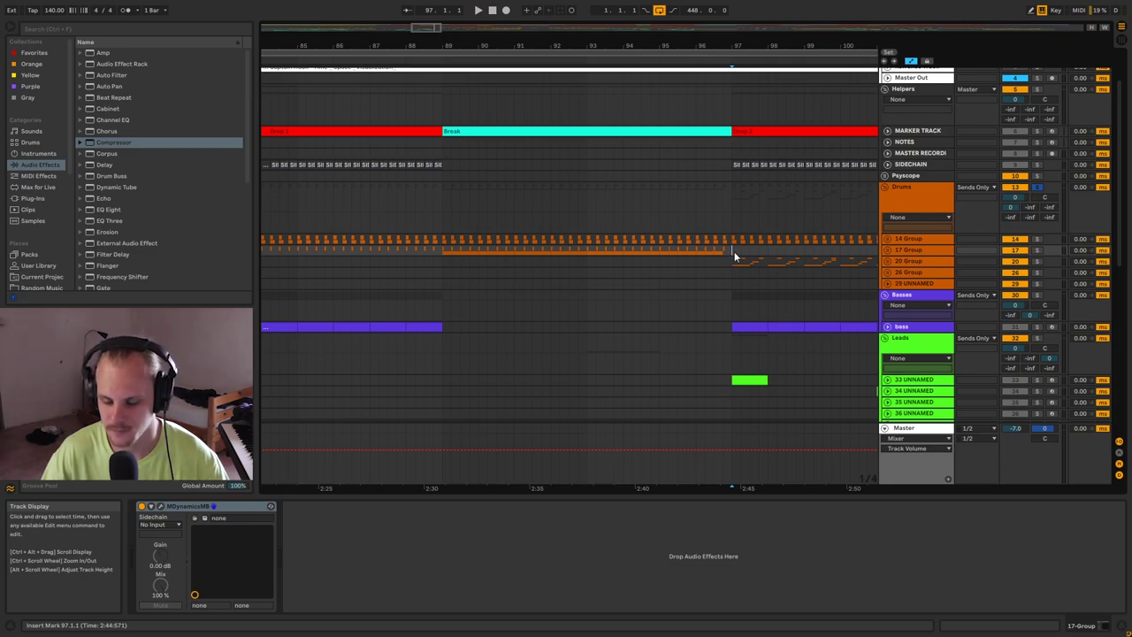
{"action": "left_click", "coordinate": [718, 254]}
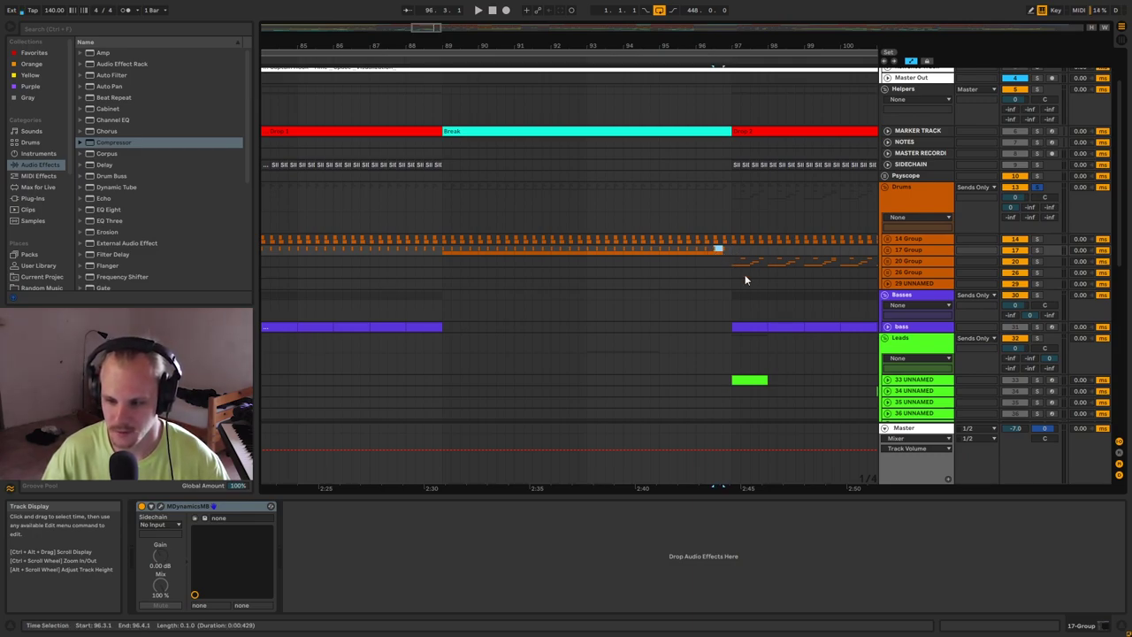
{"action": "left_click", "coordinate": [725, 251]}
{"action": "left_click_drag", "start_coordinate": [724, 251], "coordinate": [731, 252]}
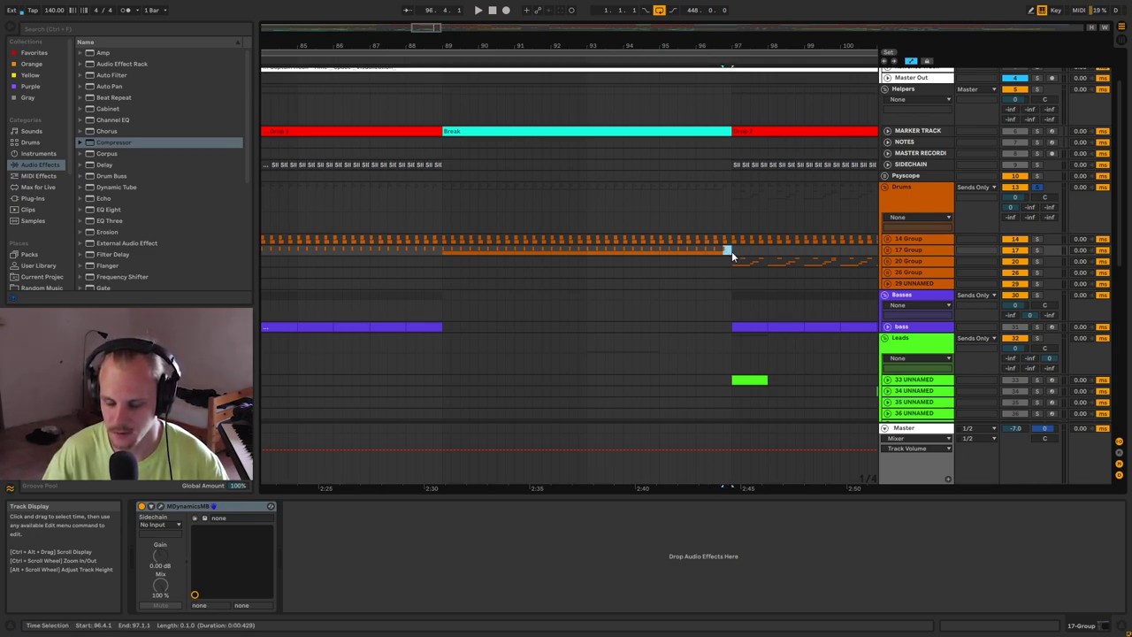
{"action": "left_click_drag", "start_coordinate": [728, 46], "coordinate": [642, 106]}
{"action": "left_click_drag", "start_coordinate": [642, 46], "coordinate": [562, 46]}
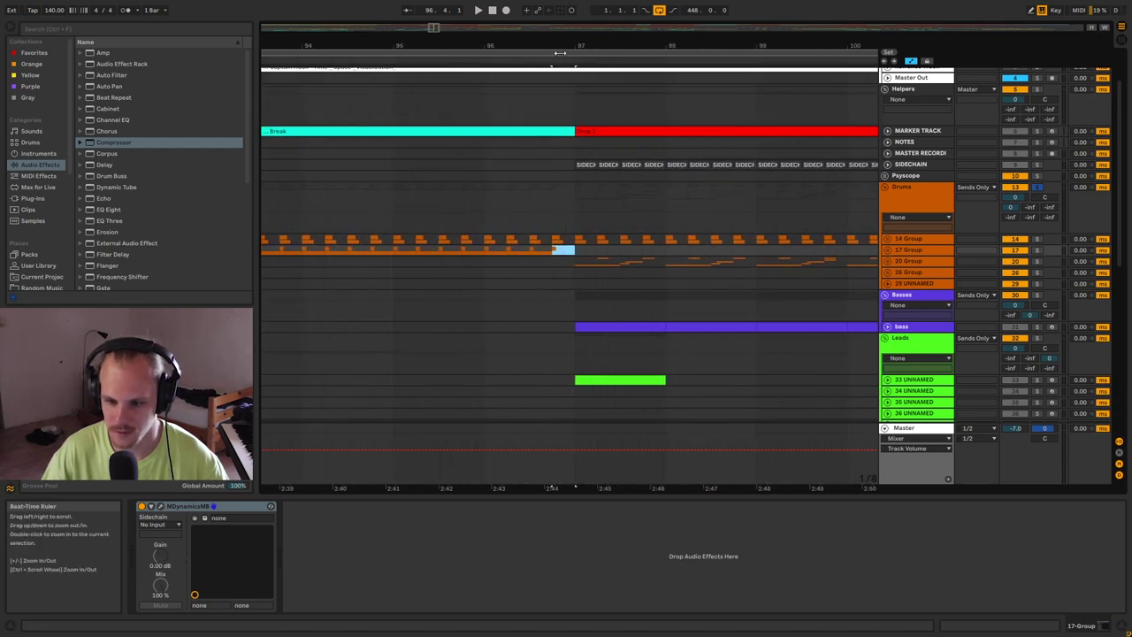
{"action": "left_click", "coordinate": [582, 252]}
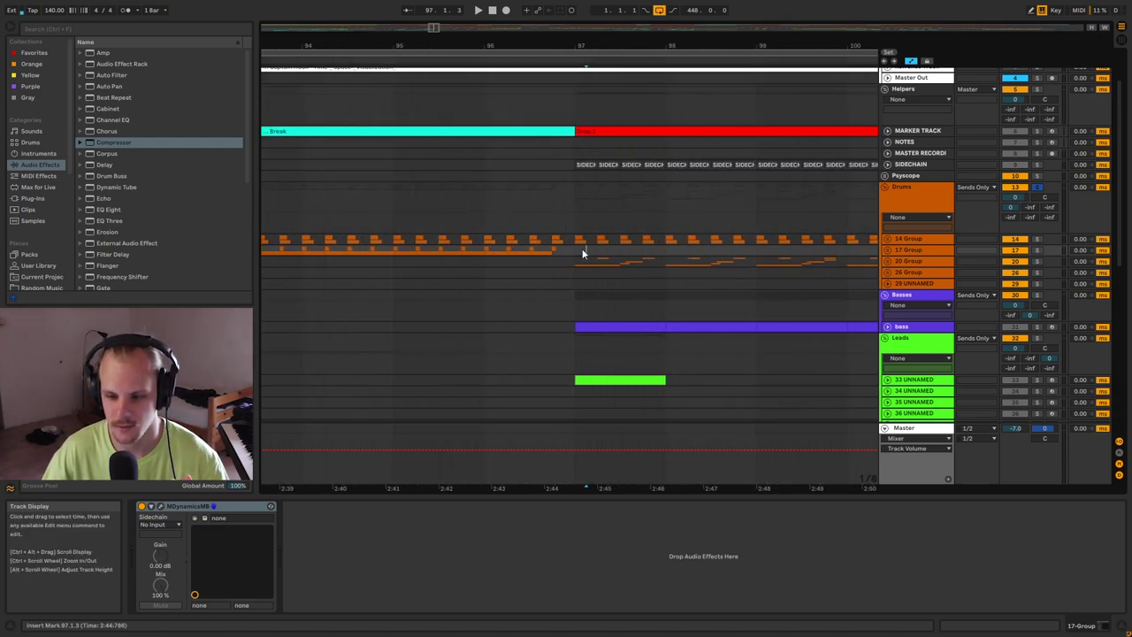
Unfold and solo the 20 Group and play it from the second drop at bar 97.
{"action": "left_click_drag", "start_coordinate": [614, 46], "coordinate": [462, 0]}
{"action": "left_click", "coordinate": [887, 262]}
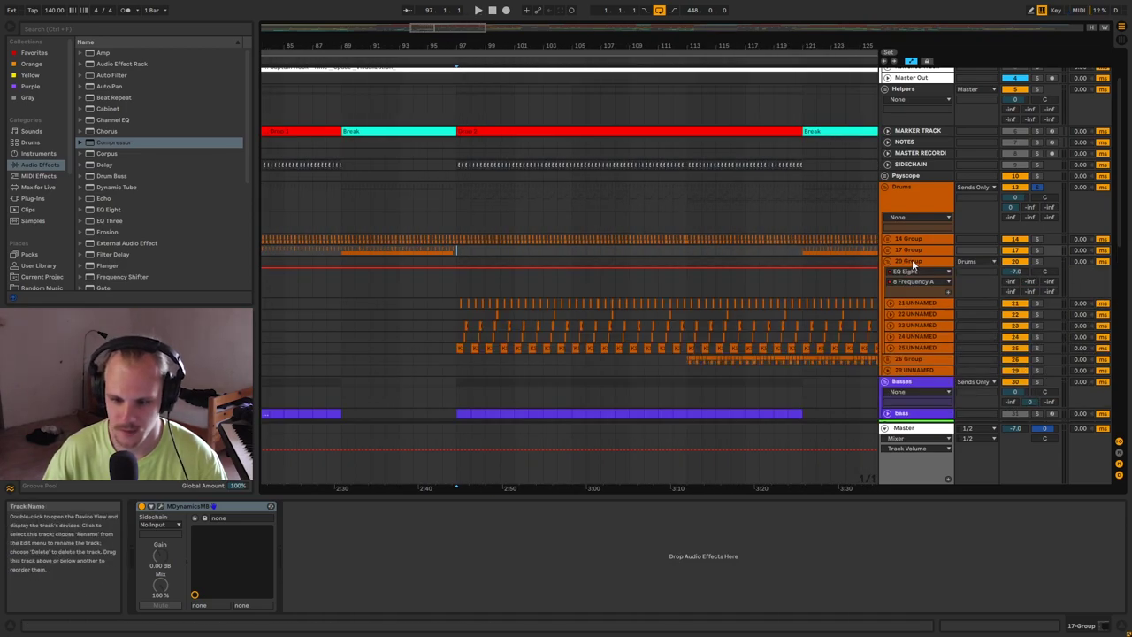
{"action": "left_click", "coordinate": [912, 260]}
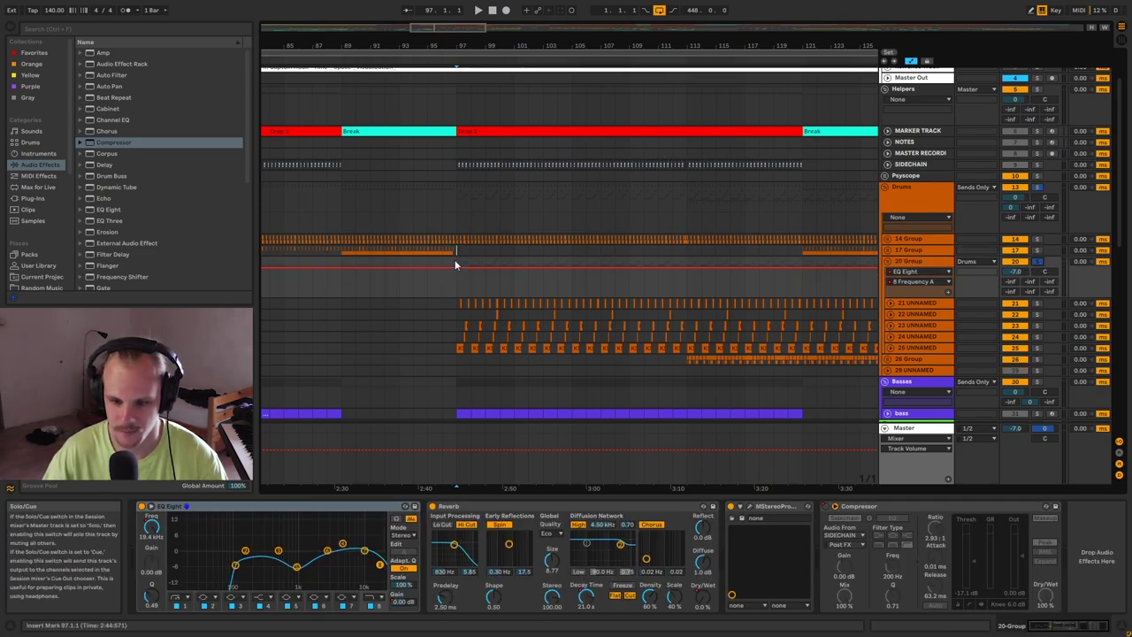
{"action": "key", "text": "space"}
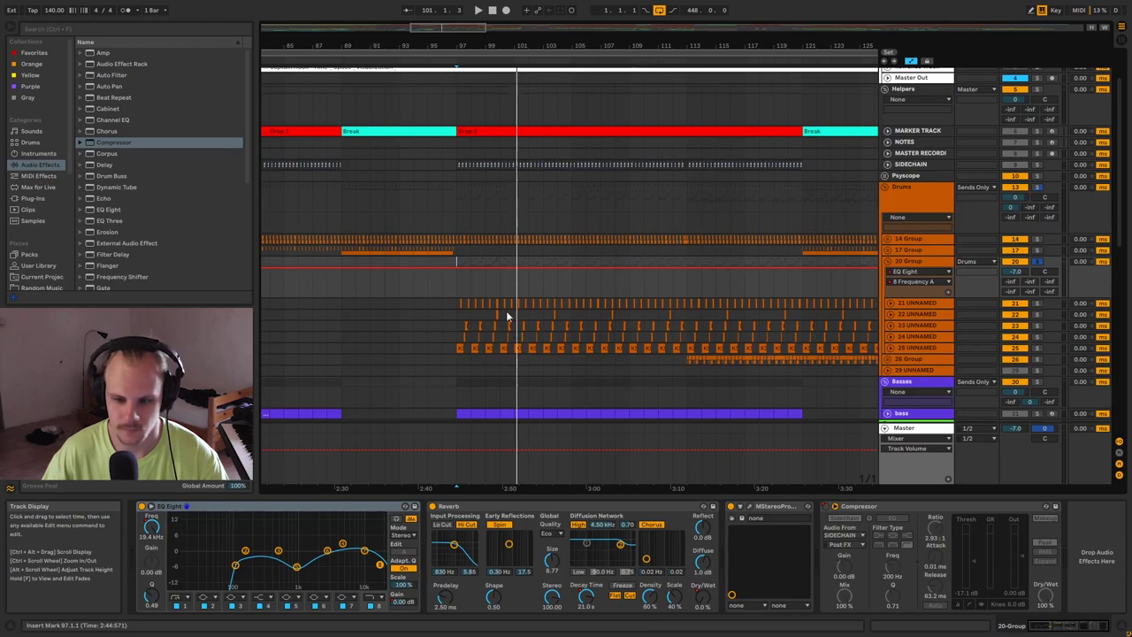
Examine the clap clips of the 20 Group after bar 97, unfolding the 23 UNNAMED track to show its waveforms.
{"action": "left_click_drag", "start_coordinate": [460, 42], "coordinate": [439, 324]}
{"action": "left_click", "coordinate": [449, 302]}
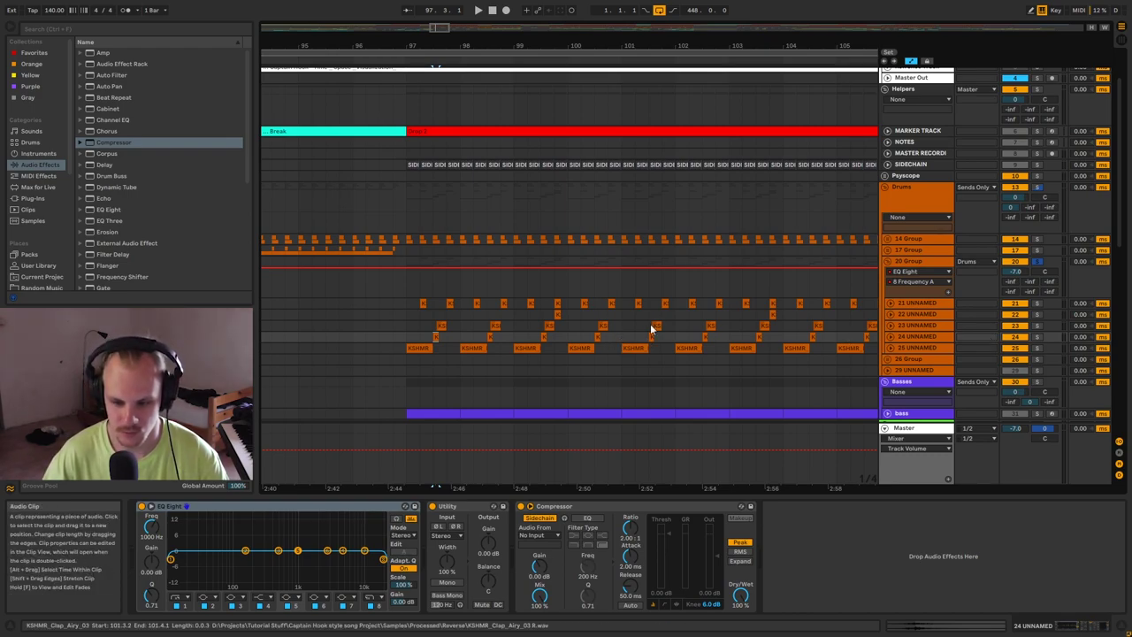
{"action": "left_click", "coordinate": [442, 327]}
{"action": "left_click_drag", "start_coordinate": [428, 46], "coordinate": [428, 88]}
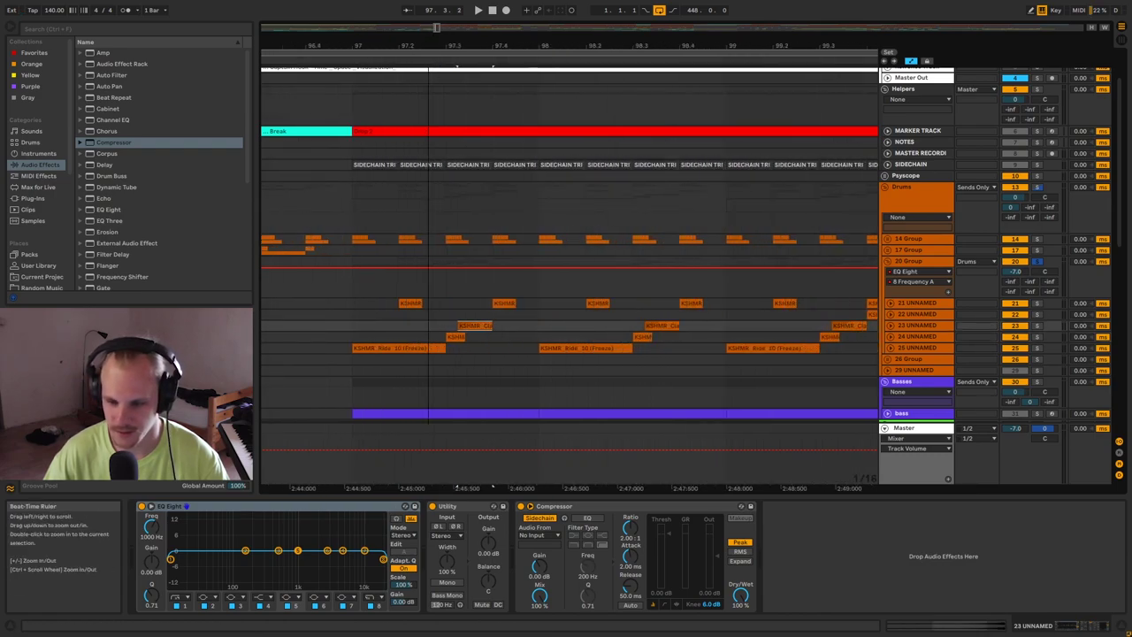
{"action": "left_click", "coordinate": [892, 325]}
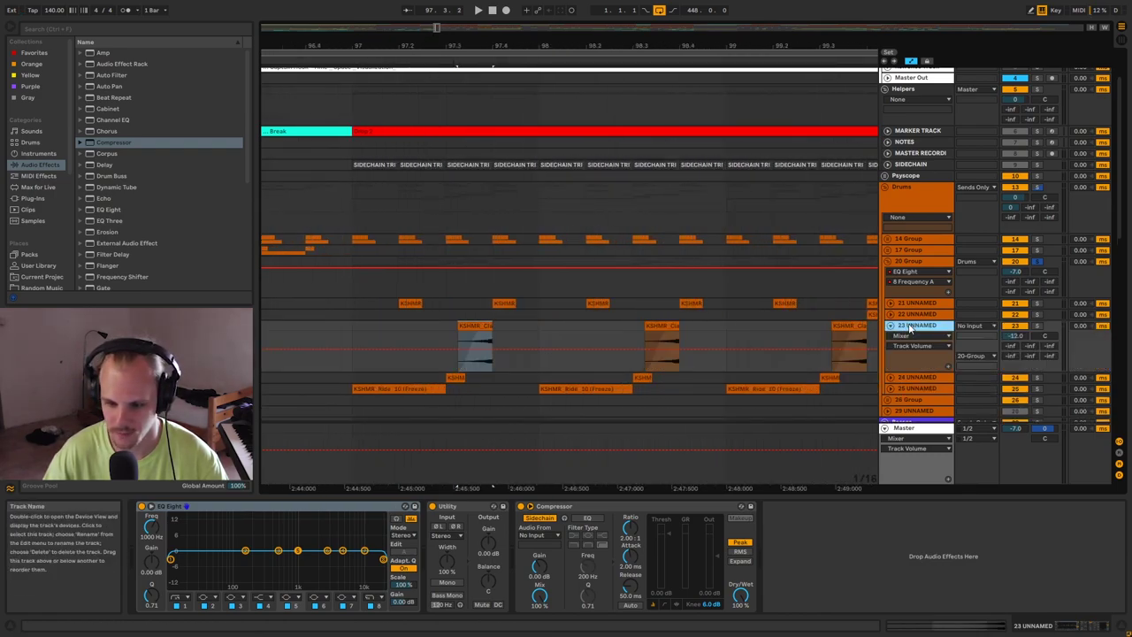
{"action": "left_click", "coordinate": [457, 336]}
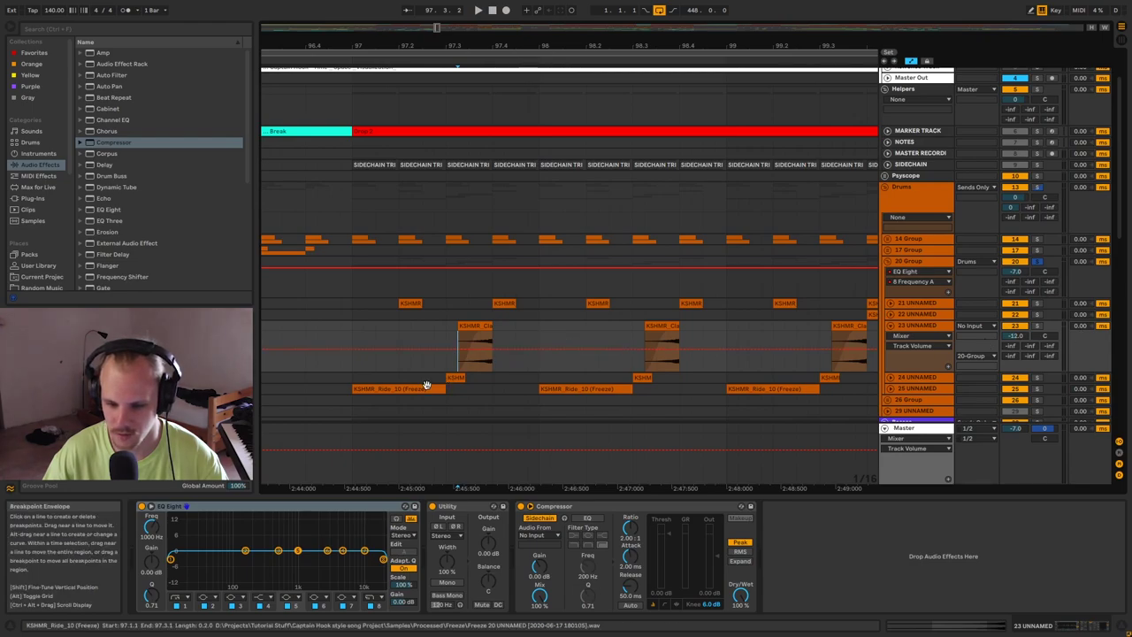
Fold the 23 UNNAMED track, unfold 25 UNNAMED and mark the tail of its first ride clip at bar 97.
{"action": "left_click", "coordinate": [888, 325]}
{"action": "left_click", "coordinate": [890, 349]}
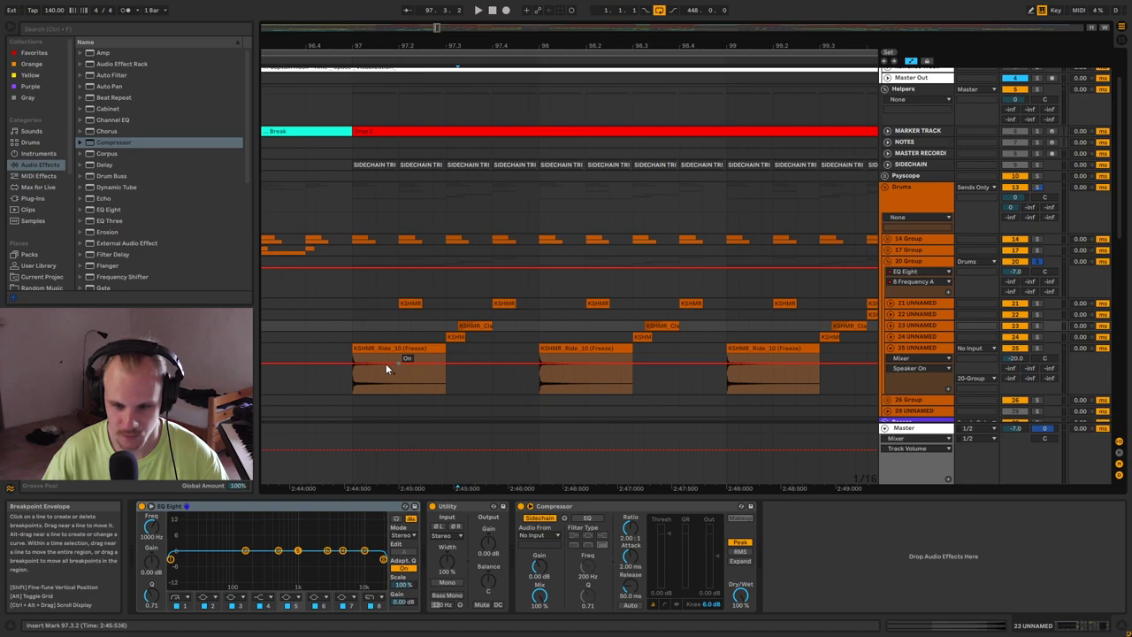
{"action": "left_click", "coordinate": [353, 378]}
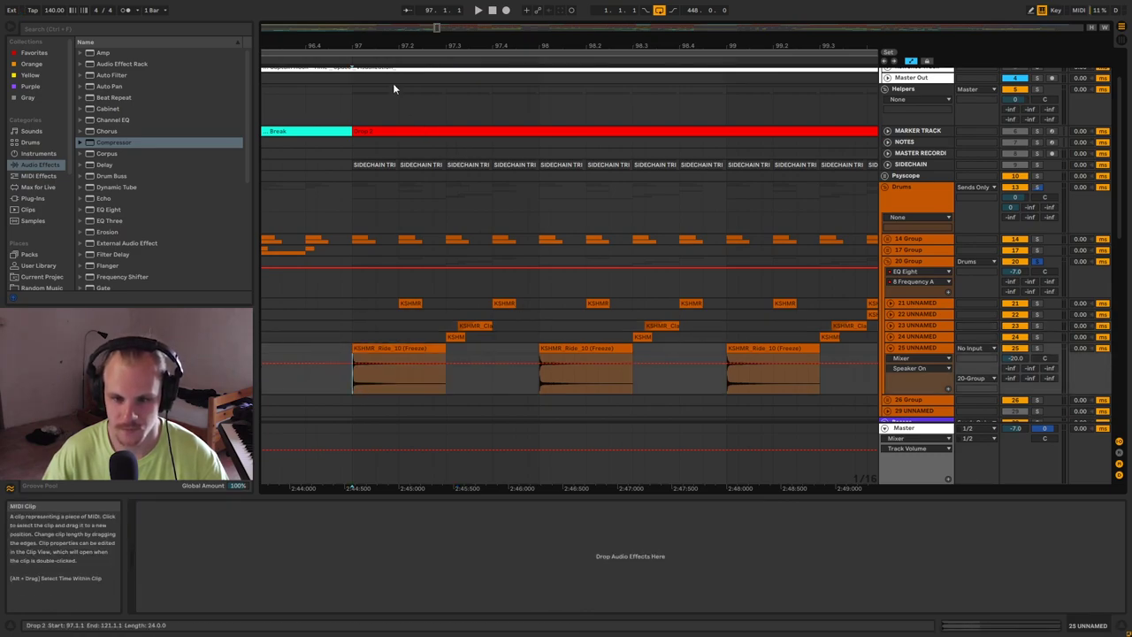
{"action": "left_click_drag", "start_coordinate": [358, 46], "coordinate": [369, 117]}
{"action": "left_click_drag", "start_coordinate": [348, 375], "coordinate": [572, 391]}
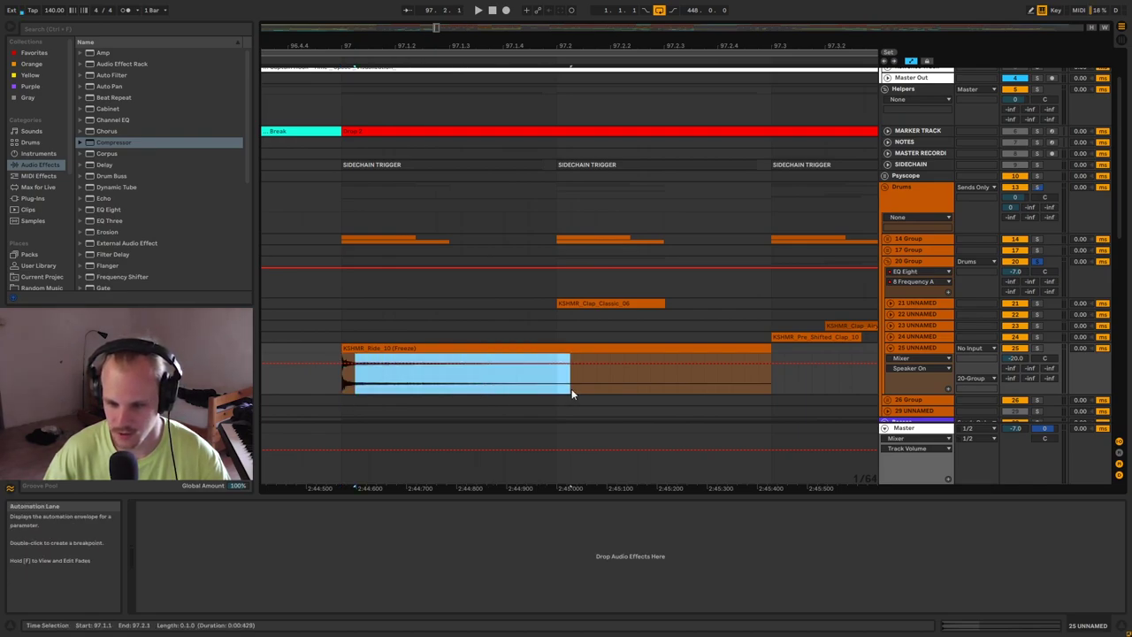
Fold the 25 UNNAMED track and the 20 Group, solo the whole Drums group and play it from bar 97.
{"action": "left_click", "coordinate": [890, 348]}
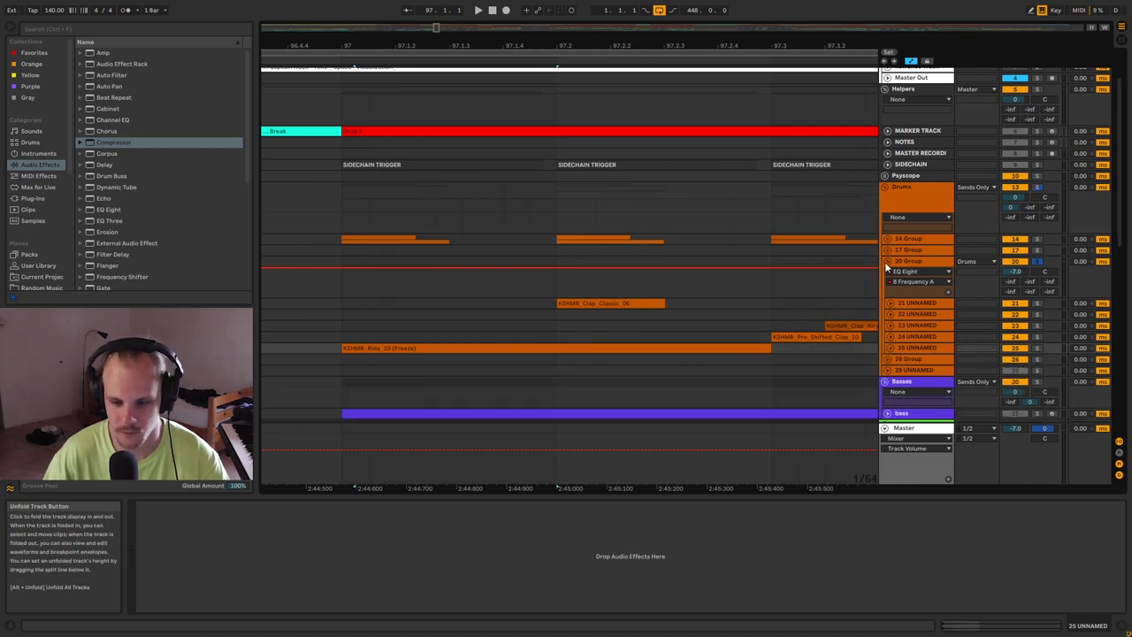
{"action": "left_click", "coordinate": [887, 262]}
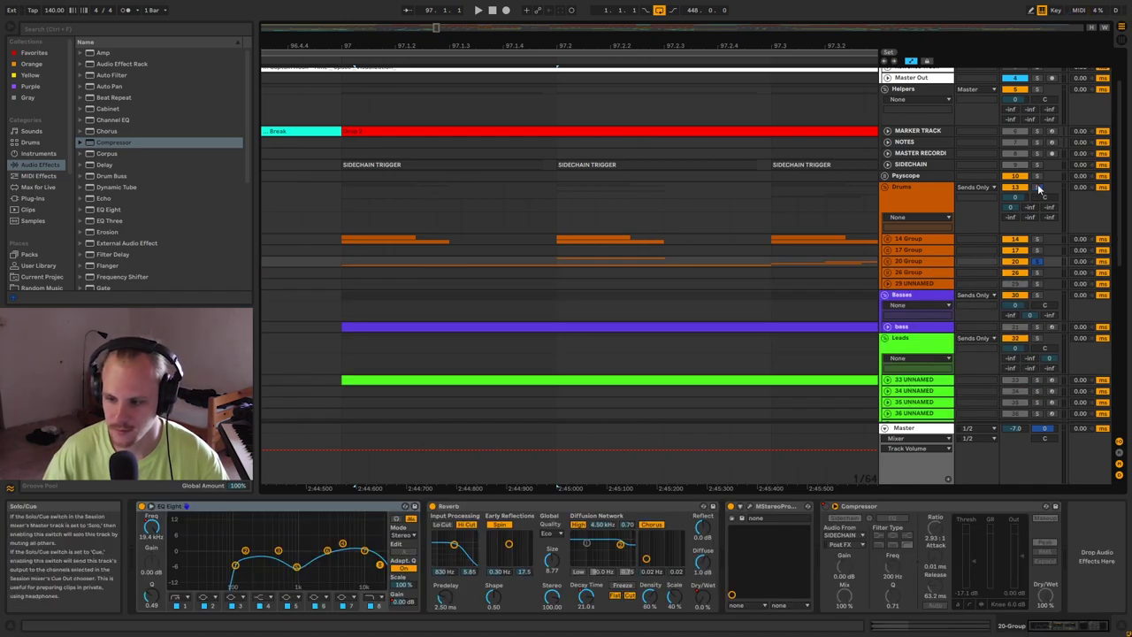
{"action": "left_click_drag", "start_coordinate": [355, 39], "coordinate": [352, 2]}
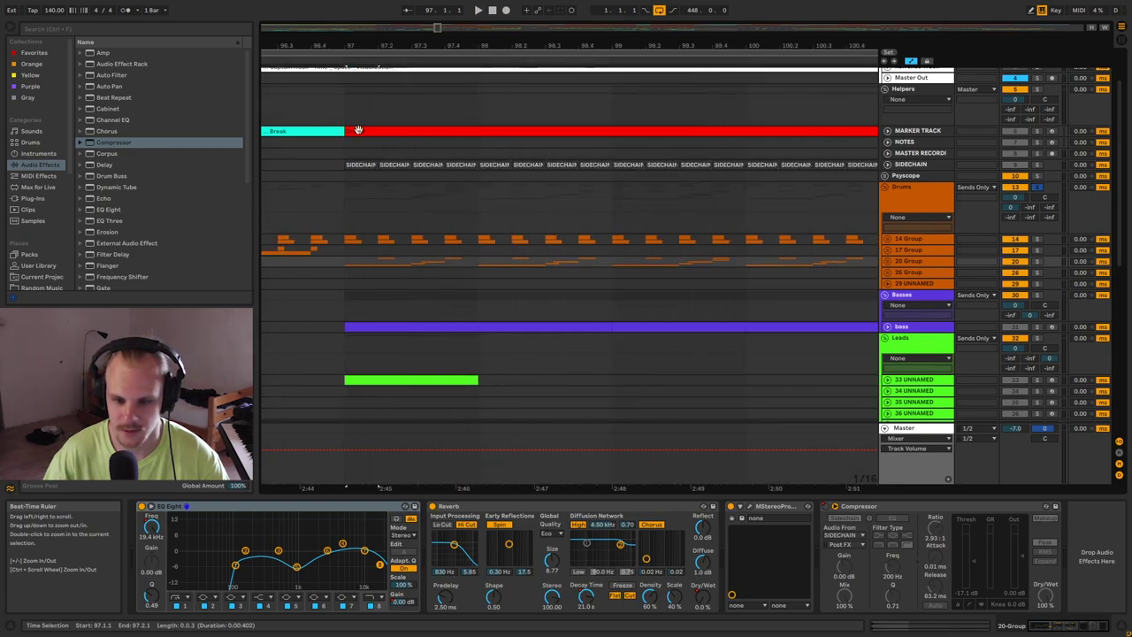
{"action": "left_click", "coordinate": [346, 193]}
{"action": "key", "text": "space"}
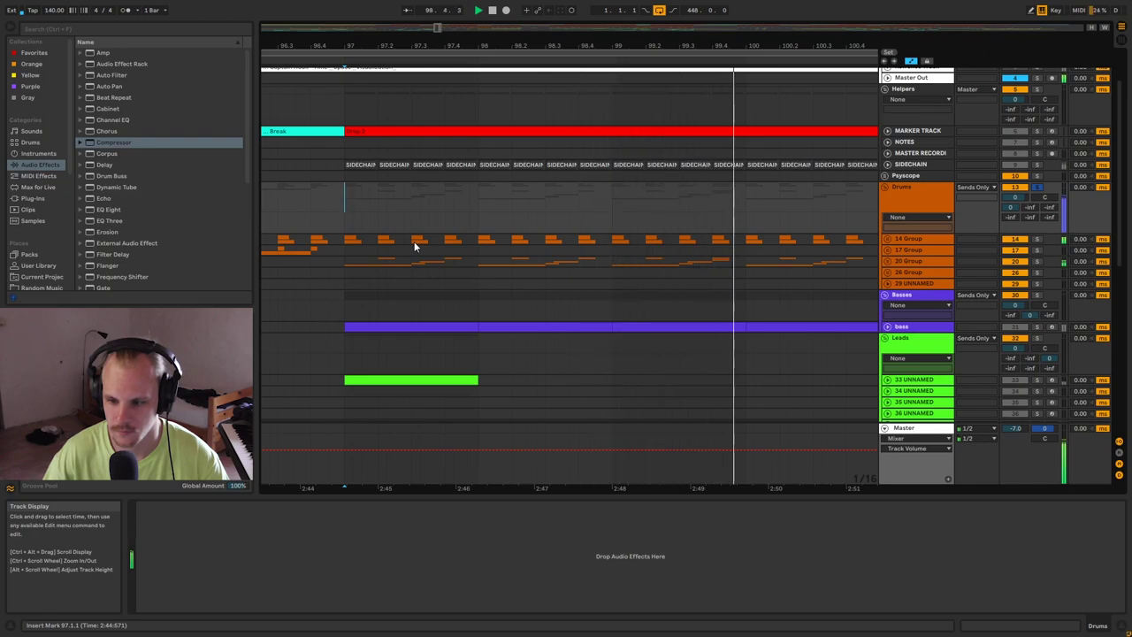
{"action": "left_click", "coordinate": [908, 261]}
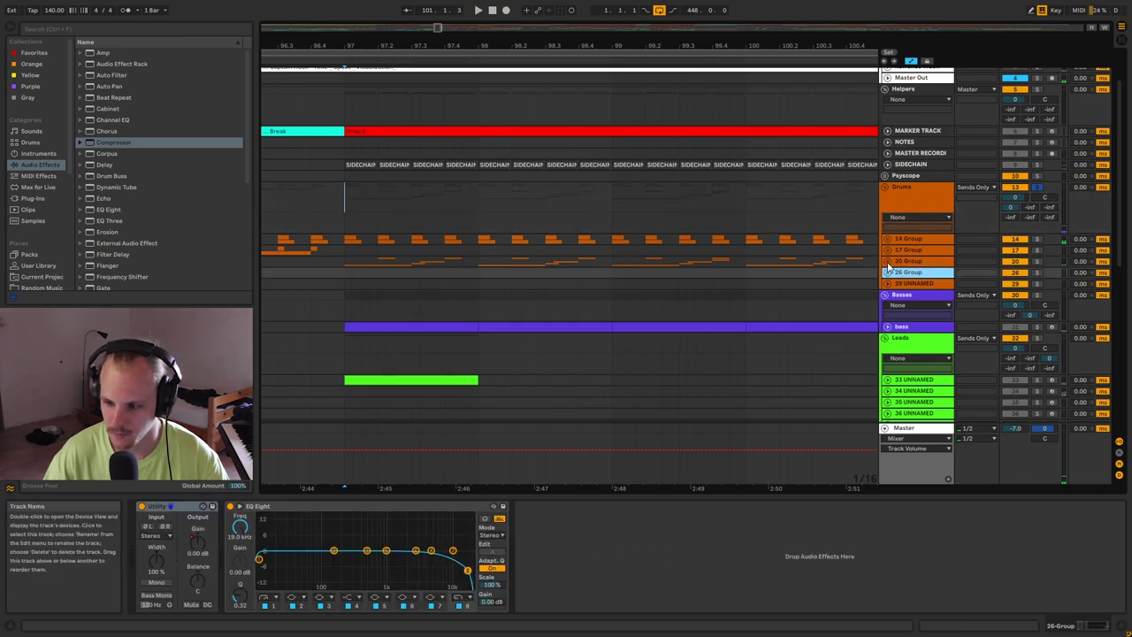
Unfold the 20 Group and its 22 UNNAMED track and place the insert marker on the clap at 99.4.
{"action": "left_click", "coordinate": [888, 260]}
{"action": "left_click", "coordinate": [890, 313]}
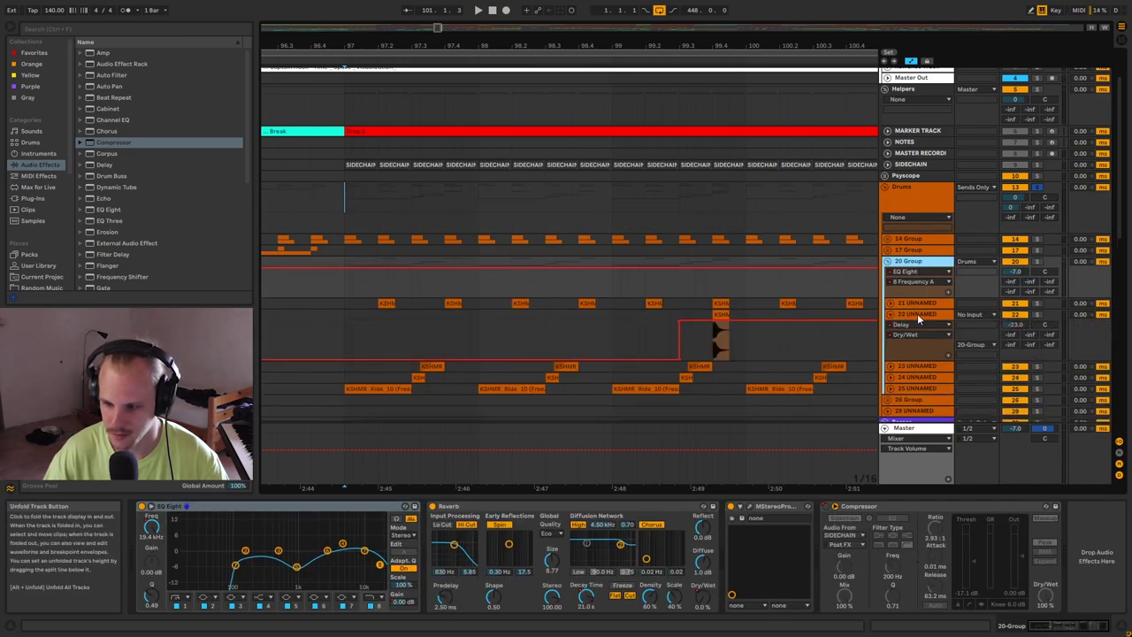
{"action": "left_click", "coordinate": [917, 314]}
{"action": "left_click_drag", "start_coordinate": [770, 46], "coordinate": [511, 46]}
{"action": "left_click", "coordinate": [488, 363]}
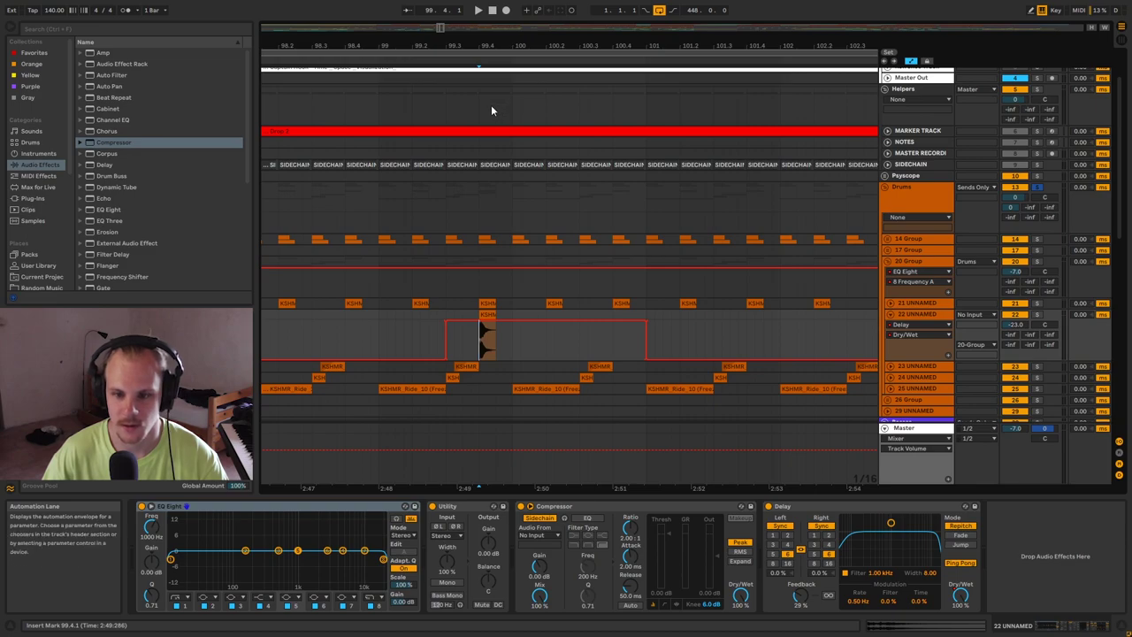
Mark the 22 UNNAMED clap clip at 99.4 under its Delay Dry/Wet automation, and the range from bar 100 to 101 after it.
{"action": "left_click_drag", "start_coordinate": [488, 46], "coordinate": [492, 168]}
{"action": "left_click", "coordinate": [492, 314]}
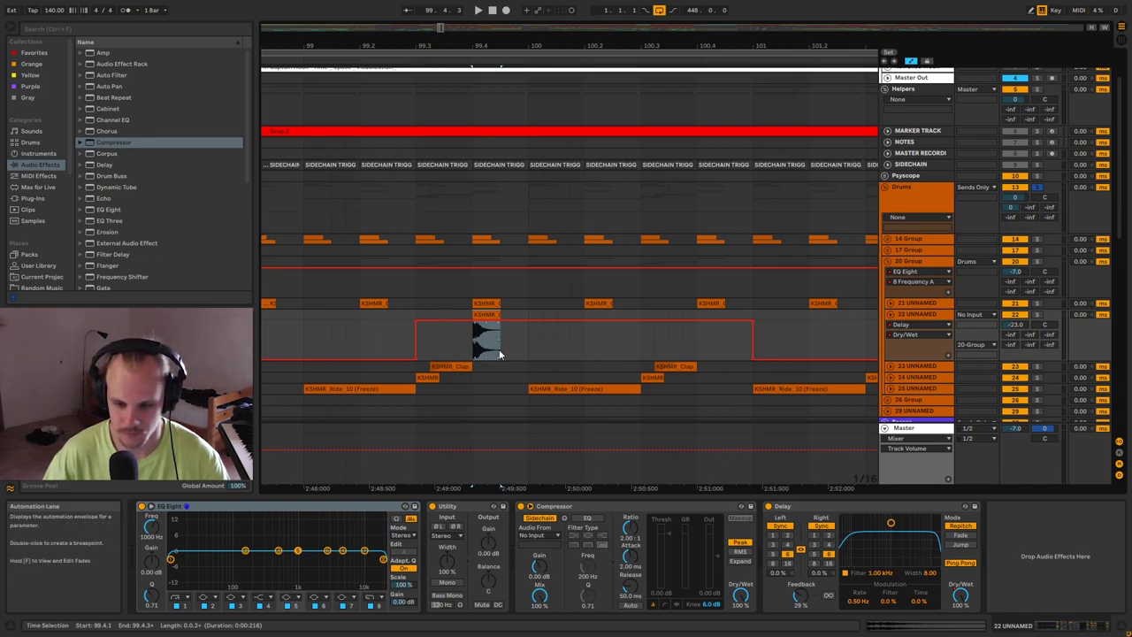
{"action": "left_click", "coordinate": [471, 345]}
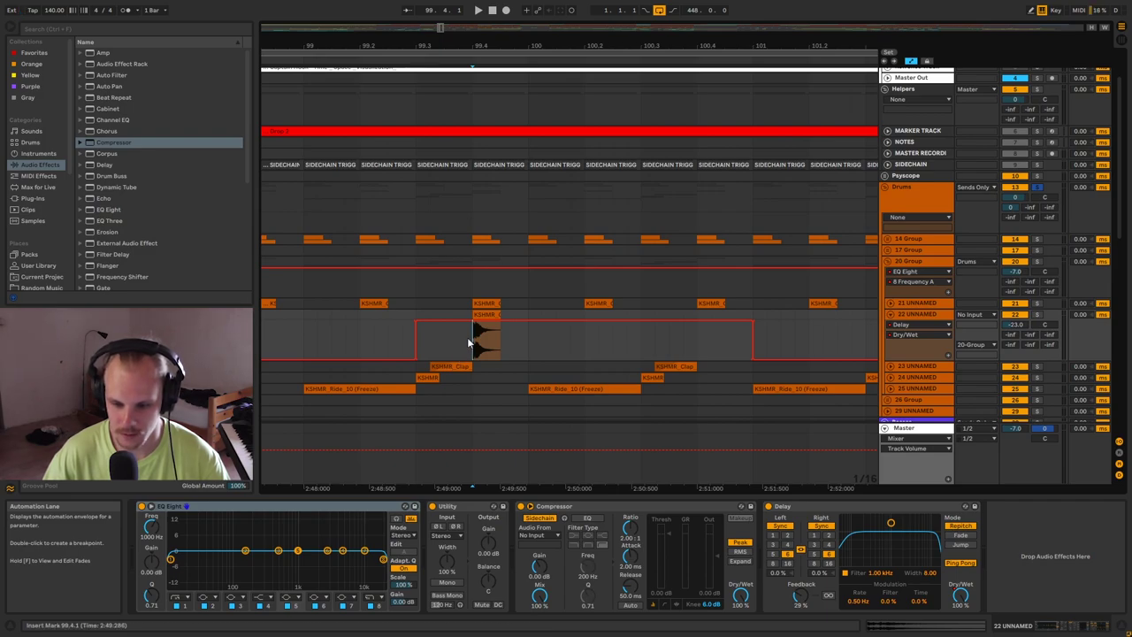
{"action": "left_click_drag", "start_coordinate": [470, 343], "coordinate": [501, 347]}
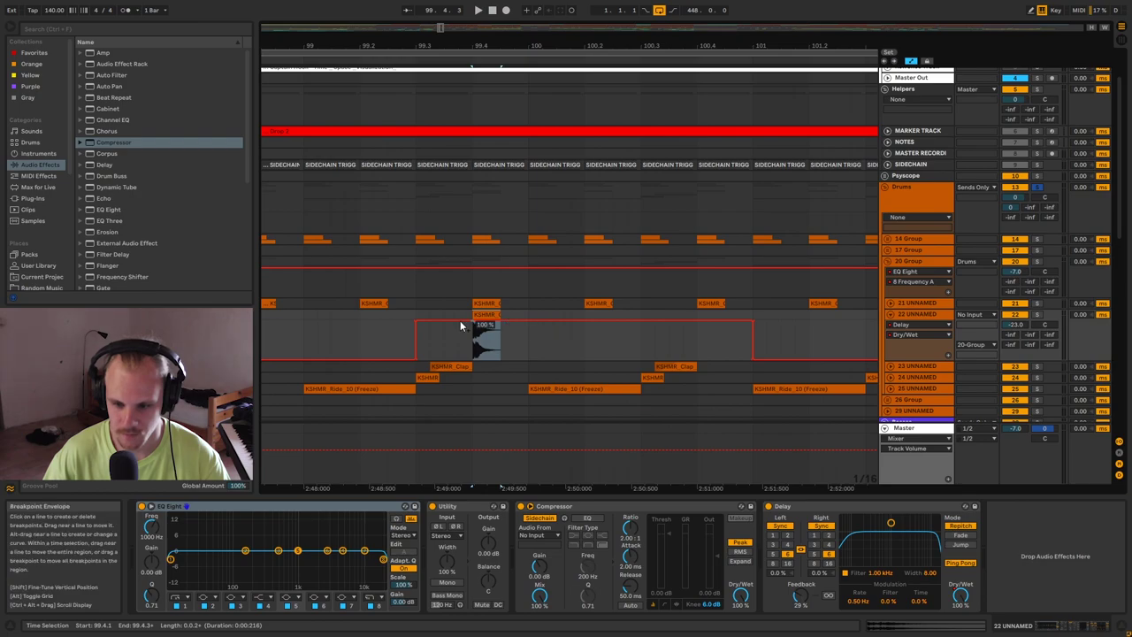
{"action": "left_click", "coordinate": [489, 338]}
{"action": "left_click", "coordinate": [528, 348]}
{"action": "left_click_drag", "start_coordinate": [529, 352], "coordinate": [756, 311]}
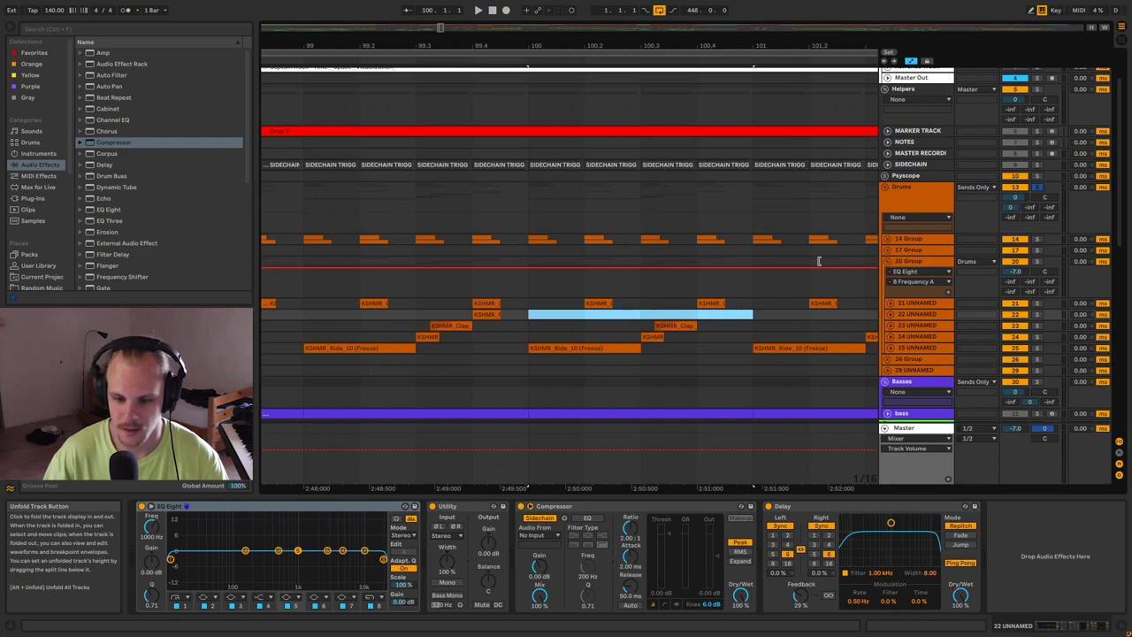
Fold the 20 Group, solo the 26 Group and play it from bar 113.
{"action": "left_click", "coordinate": [888, 262]}
{"action": "left_click_drag", "start_coordinate": [386, 46], "coordinate": [385, 7]}
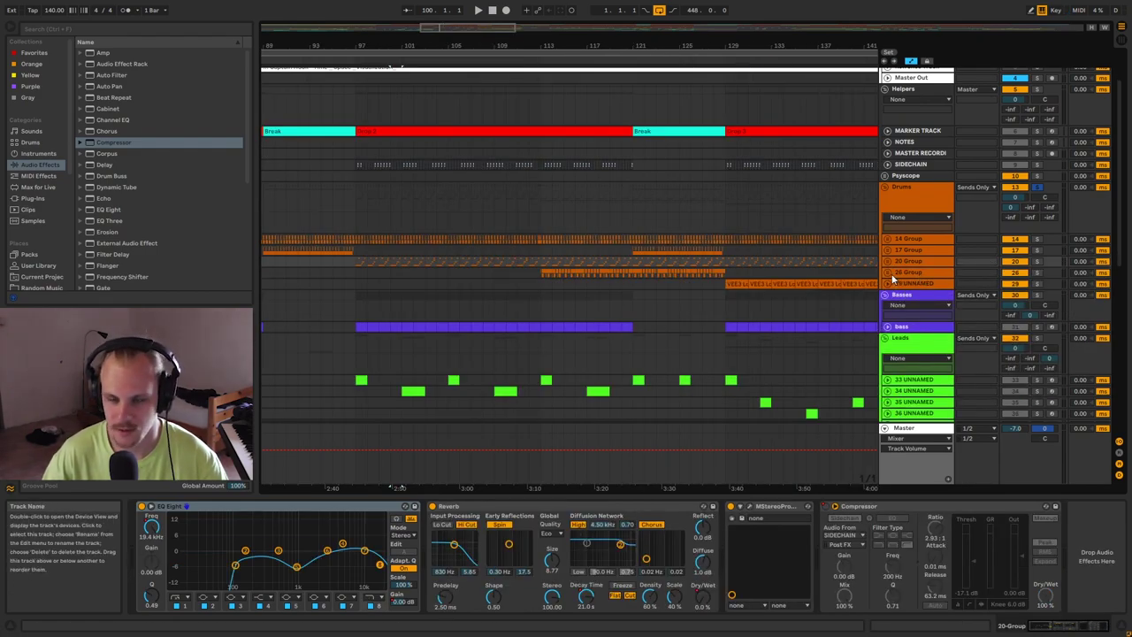
{"action": "left_click", "coordinate": [895, 274]}
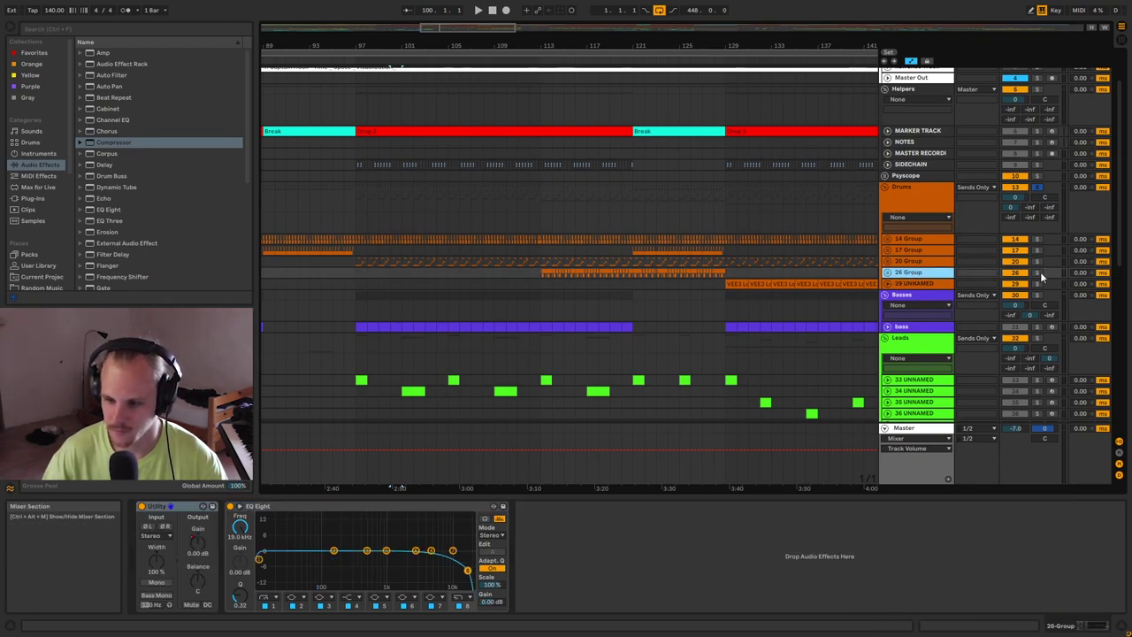
{"action": "left_click", "coordinate": [542, 277]}
{"action": "key", "text": "space"}
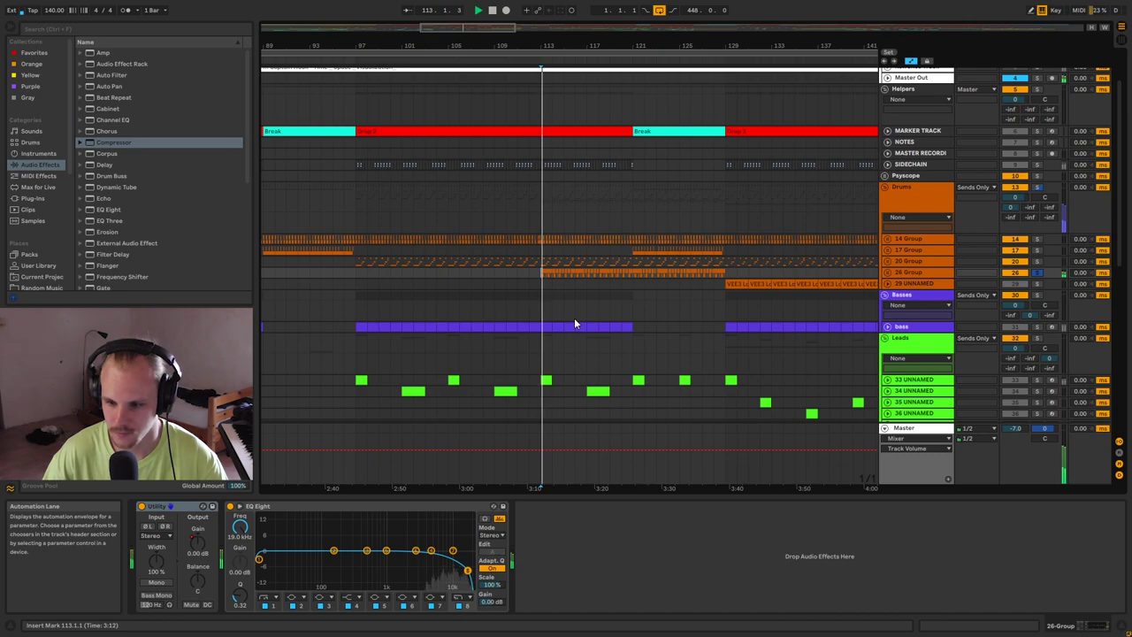
Unfold the 26 Group, then unfold and solo its 27 UNNAMED track and play it briefly from bar 113.
{"action": "left_click", "coordinate": [888, 275]}
{"action": "key", "text": "space"}
{"action": "left_click_drag", "start_coordinate": [545, 46], "coordinate": [579, 86]}
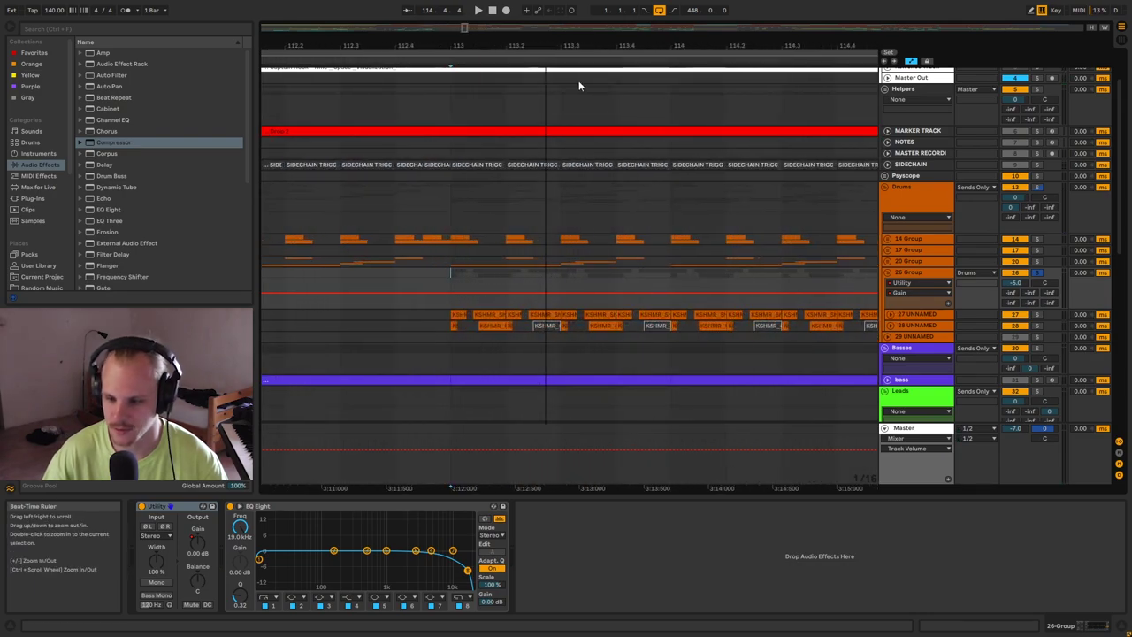
{"action": "left_click", "coordinate": [889, 314]}
{"action": "left_click", "coordinate": [1040, 315]}
{"action": "left_click", "coordinate": [1009, 315]}
{"action": "left_click", "coordinate": [459, 317]}
{"action": "key", "text": "space"}
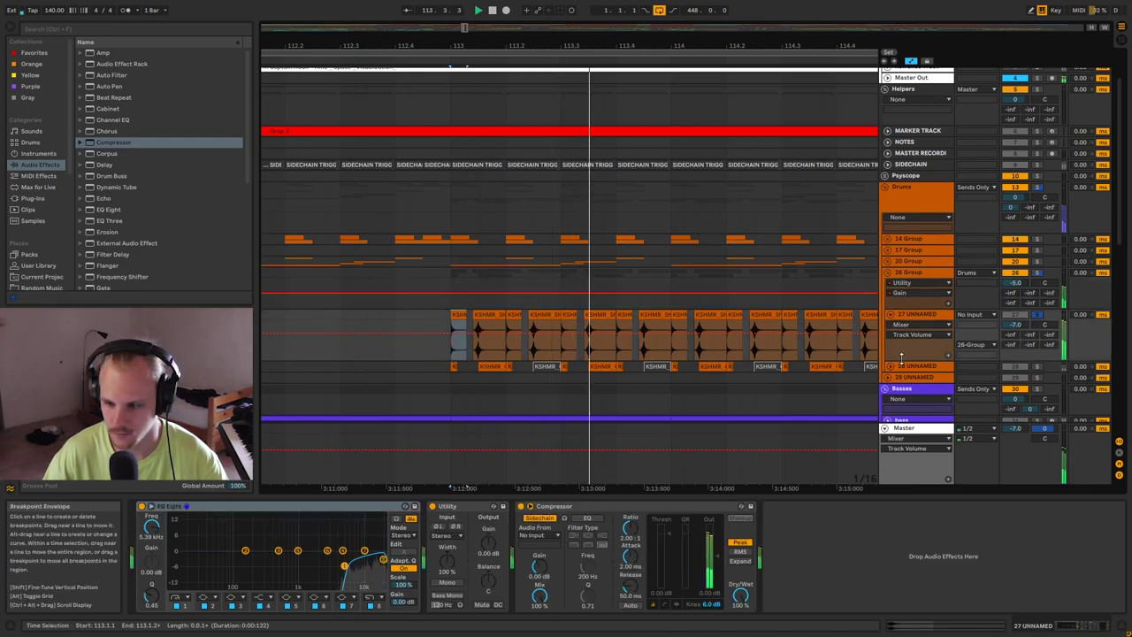
{"action": "key", "text": "space"}
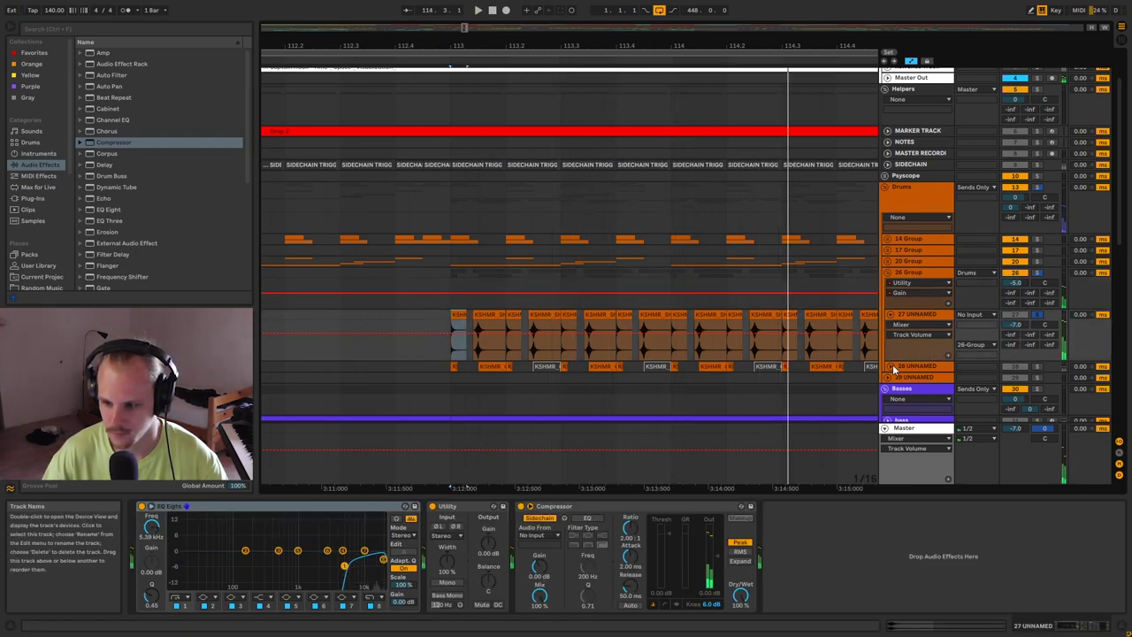
Unfold and solo the 28 UNNAMED track, mark its open hat clip at 113.1.3 and play the track from bar 113.
{"action": "left_click", "coordinate": [891, 366]}
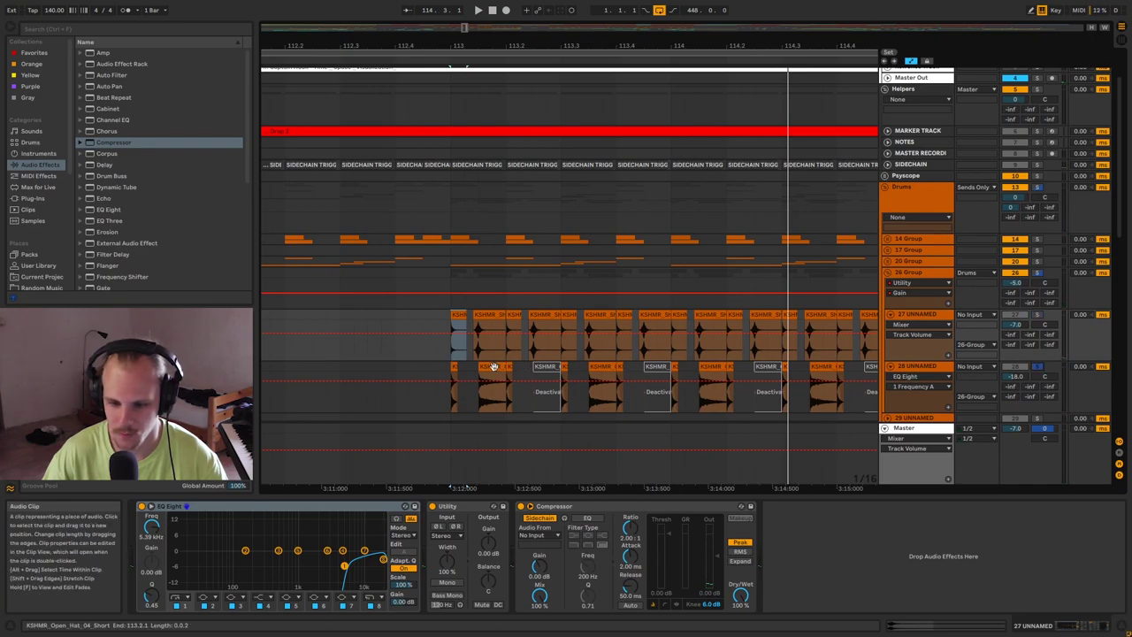
{"action": "left_click", "coordinate": [556, 365]}
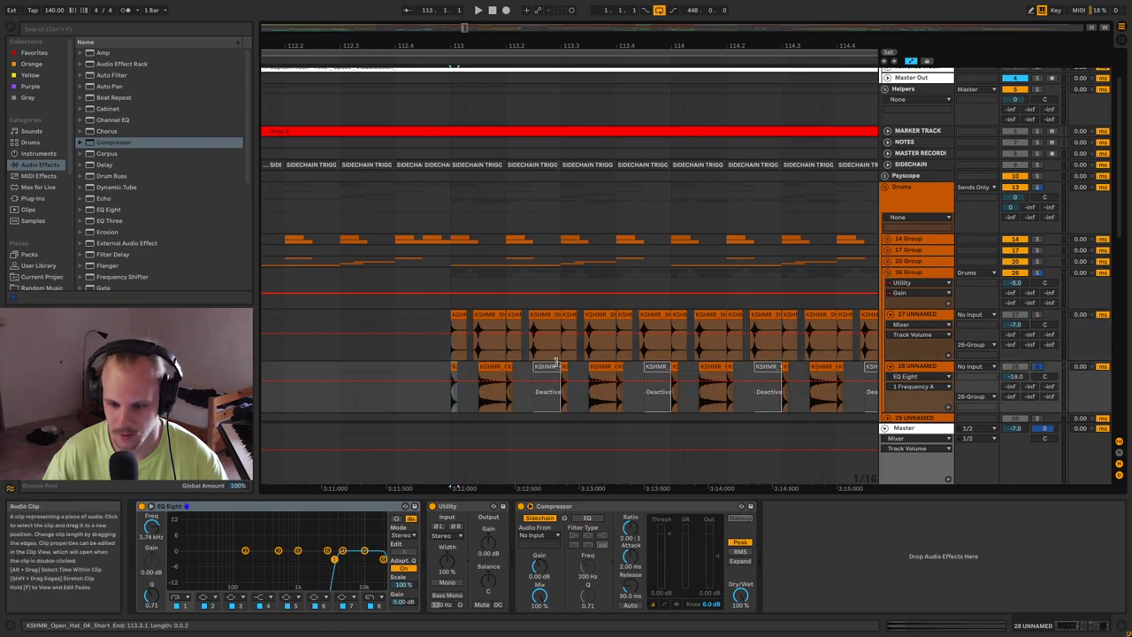
{"action": "left_click", "coordinate": [451, 378]}
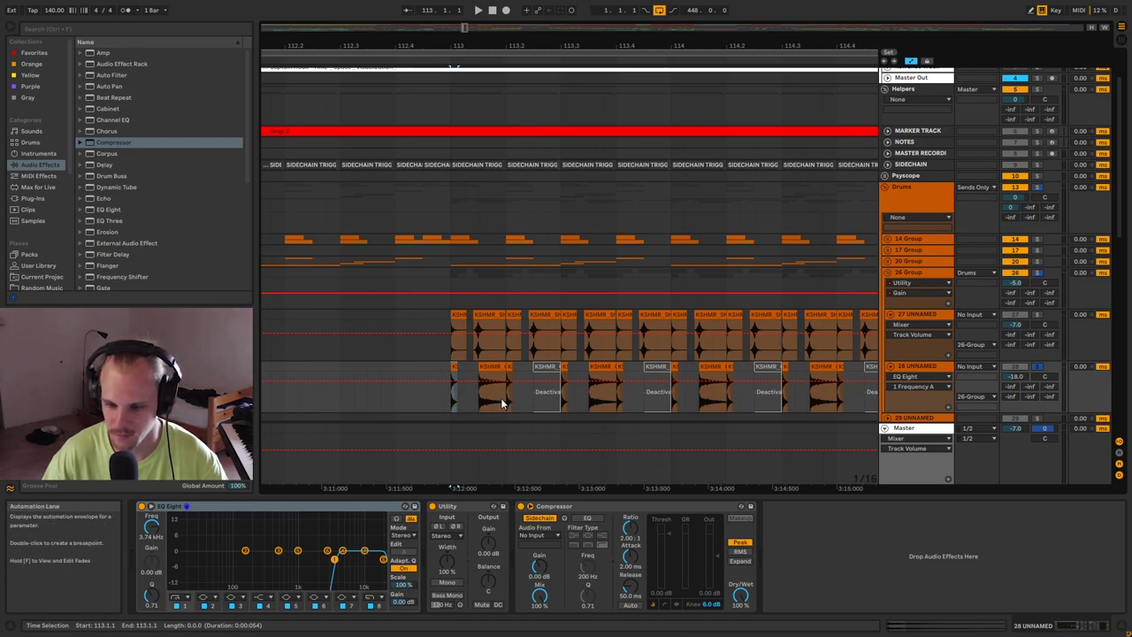
{"action": "left_click_drag", "start_coordinate": [485, 397], "coordinate": [506, 402]}
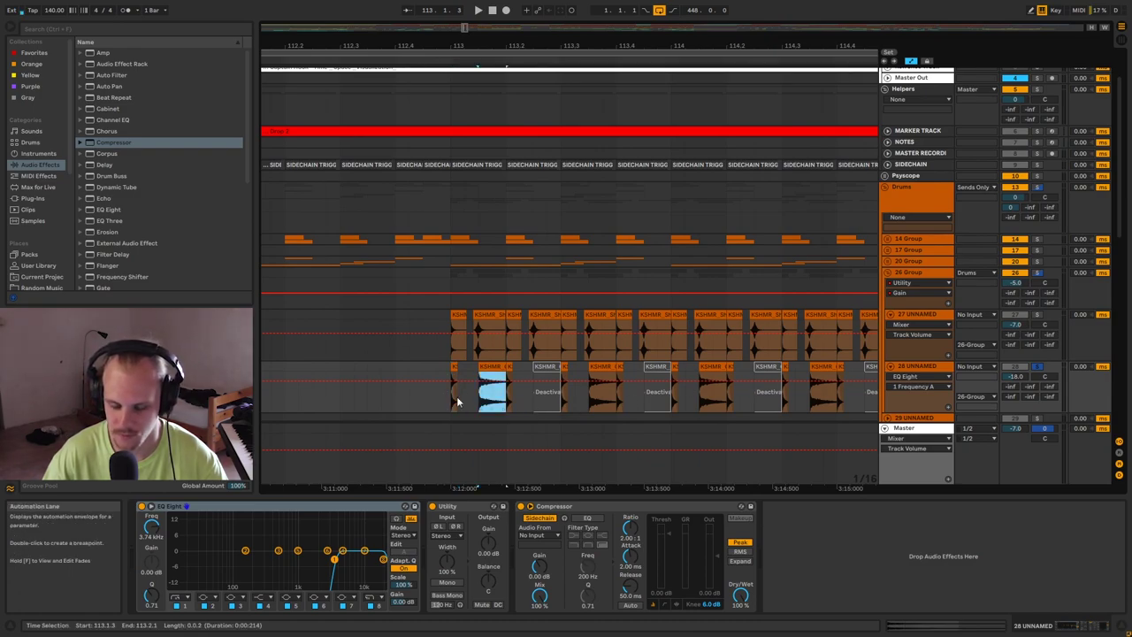
{"action": "left_click", "coordinate": [455, 368]}
{"action": "key", "text": "space"}
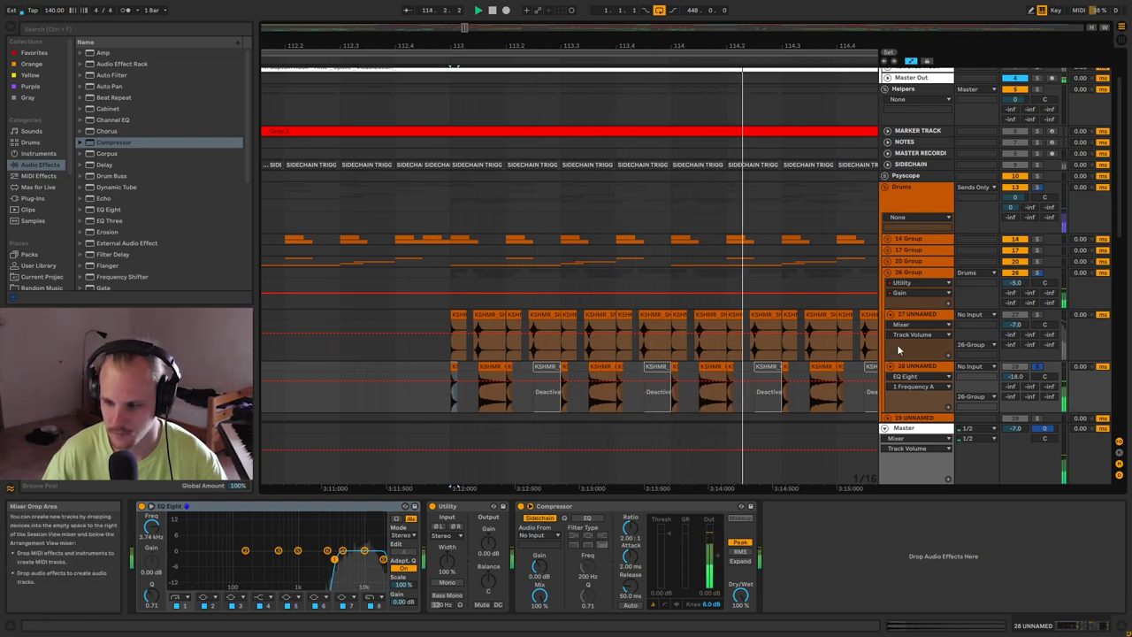
{"action": "key", "text": "space"}
Fold the 26 Group, solo and unfold the 29 UNNAMED track and play its first loop clip from bar 129.
{"action": "left_click", "coordinate": [889, 273]}
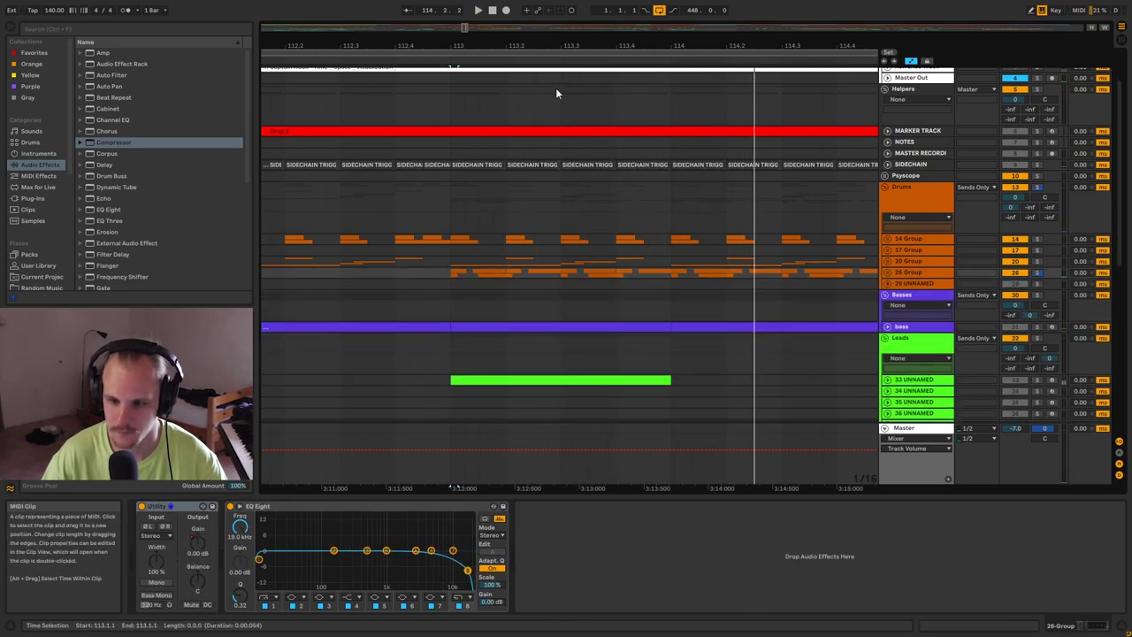
{"action": "left_click_drag", "start_coordinate": [599, 40], "coordinate": [461, 40]}
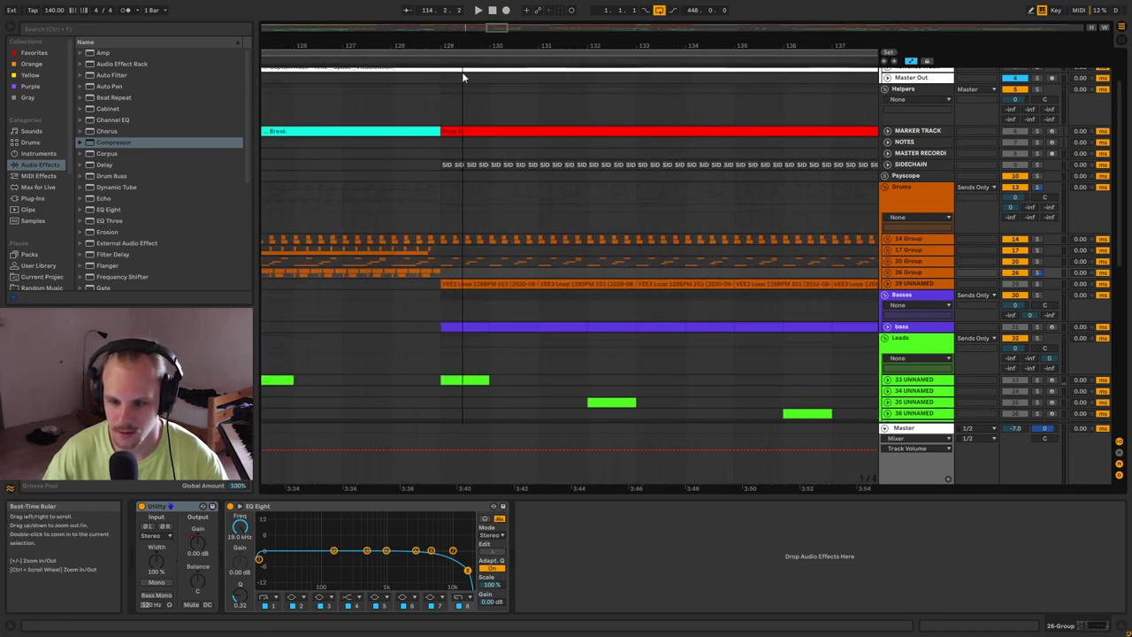
{"action": "left_click", "coordinate": [437, 285]}
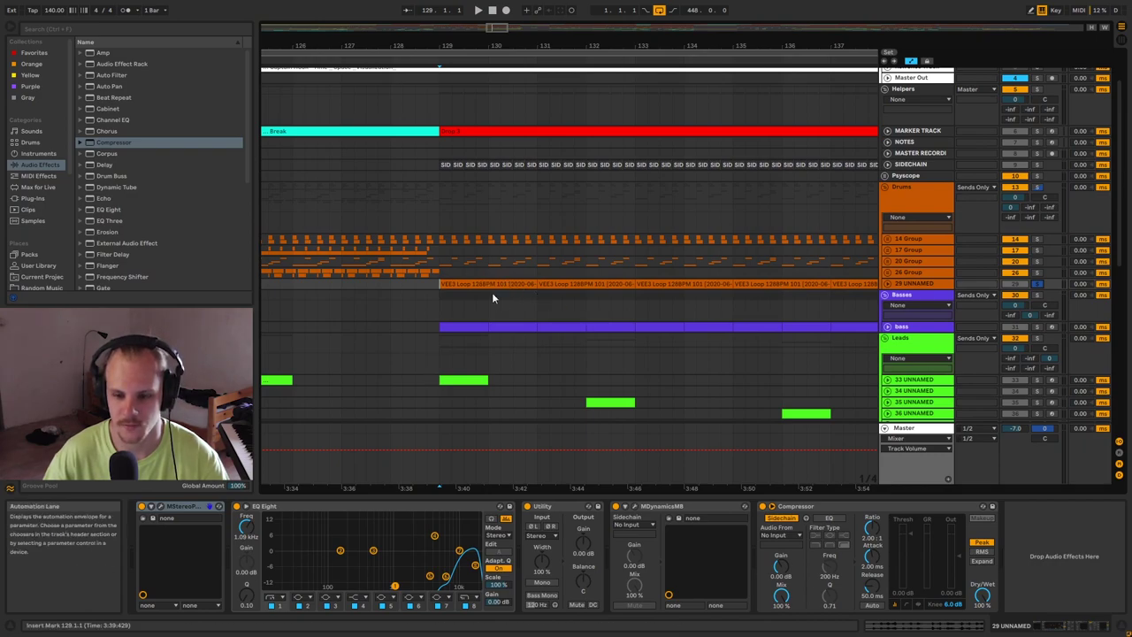
{"action": "scroll", "coordinate": [758, 263], "scroll_direction": "up", "scroll_amount": 2}
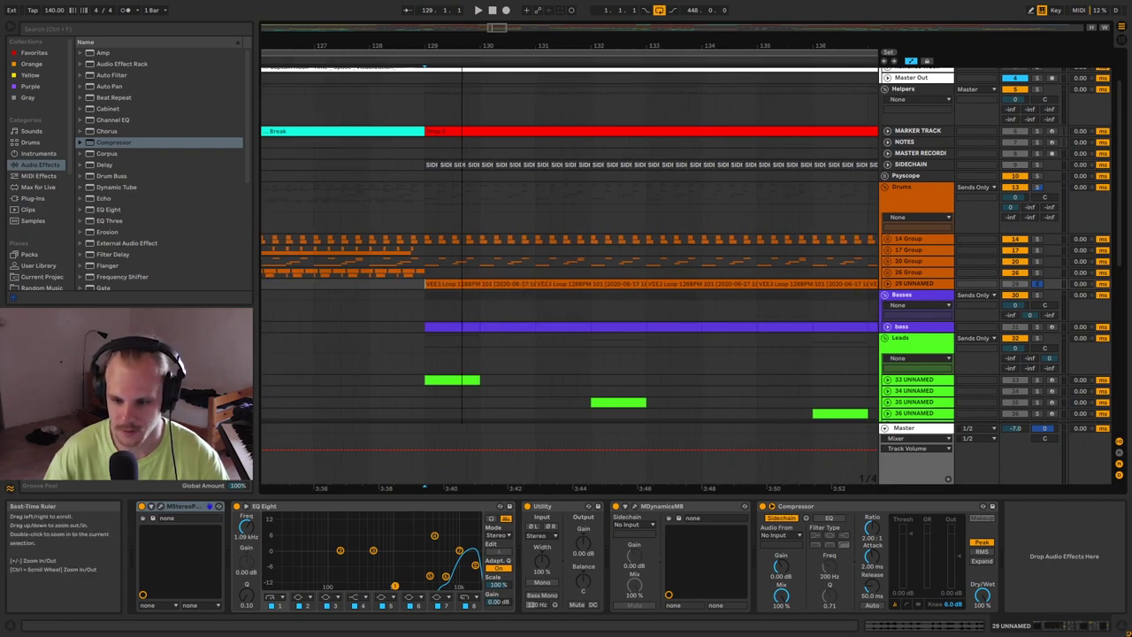
{"action": "left_click", "coordinate": [888, 282]}
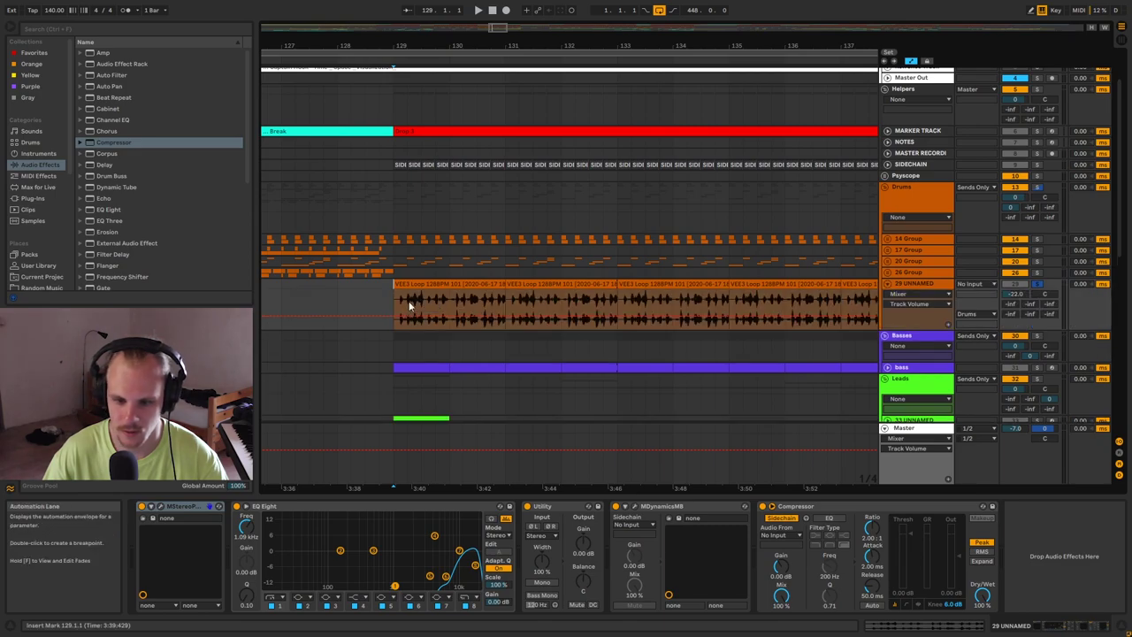
{"action": "left_click", "coordinate": [436, 289]}
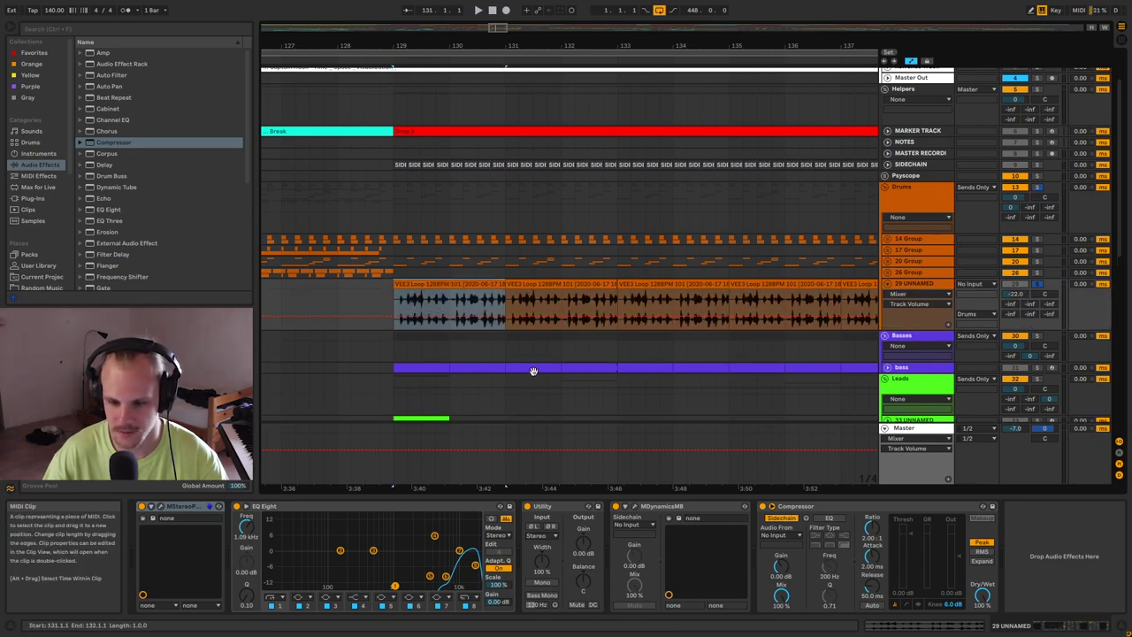
{"action": "key", "text": "space"}
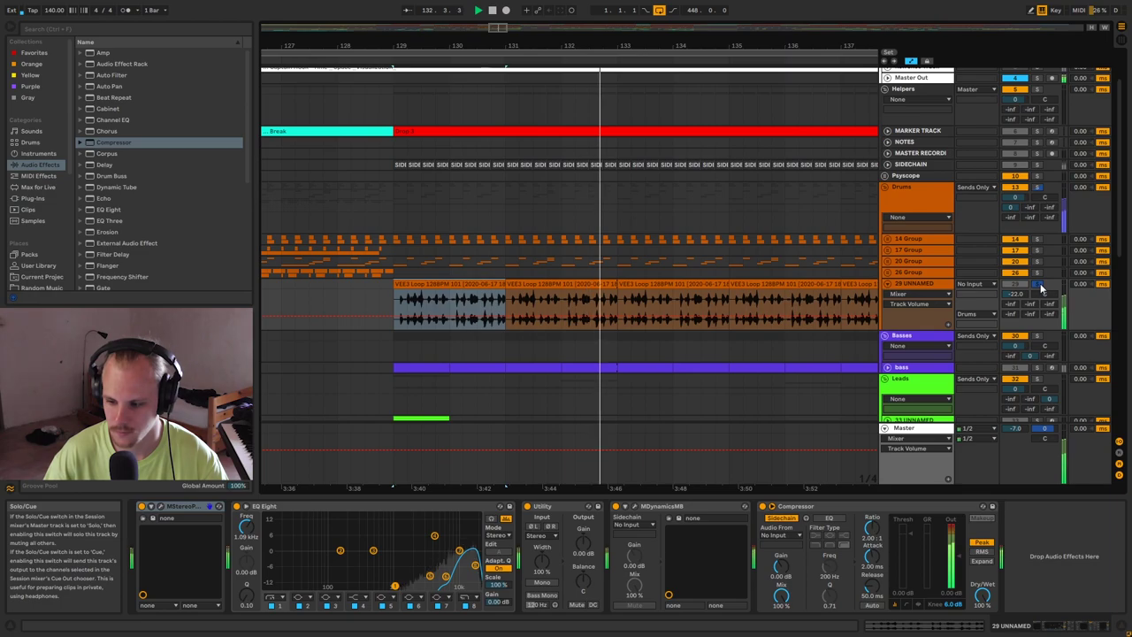
Fold the 29 UNNAMED track, clear the drum solos and select the Drums group, showing the arrangement from intro to second drop.
{"action": "left_click", "coordinate": [892, 284]}
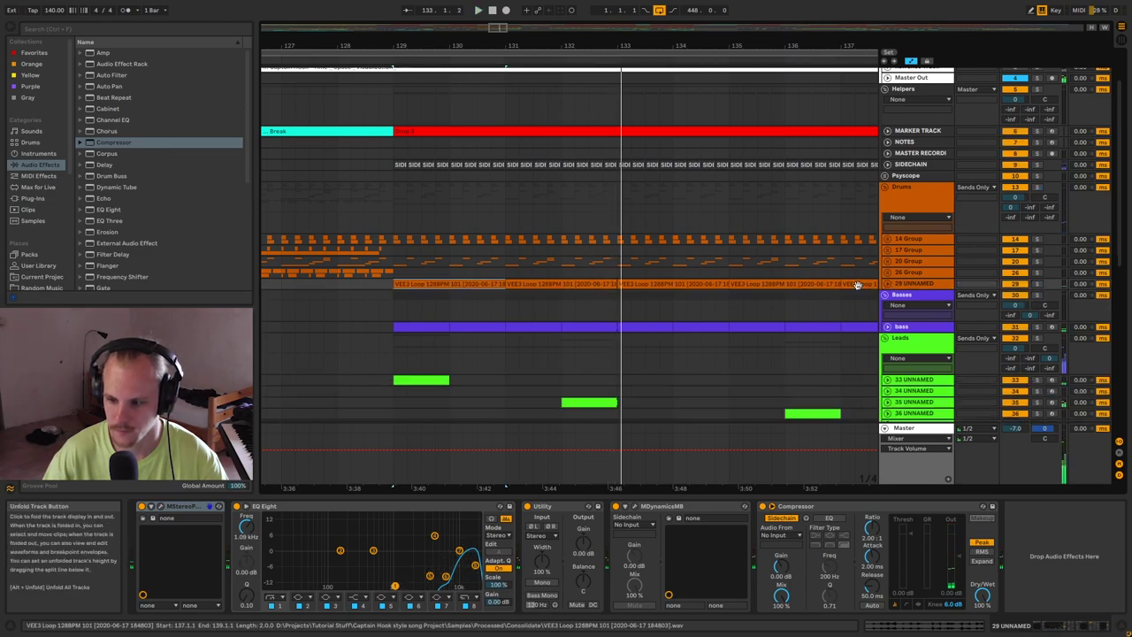
{"action": "left_click", "coordinate": [925, 223]}
{"action": "left_click_drag", "start_coordinate": [435, 48], "coordinate": [579, 48]}
{"action": "left_click_drag", "start_coordinate": [430, 48], "coordinate": [525, 53]}
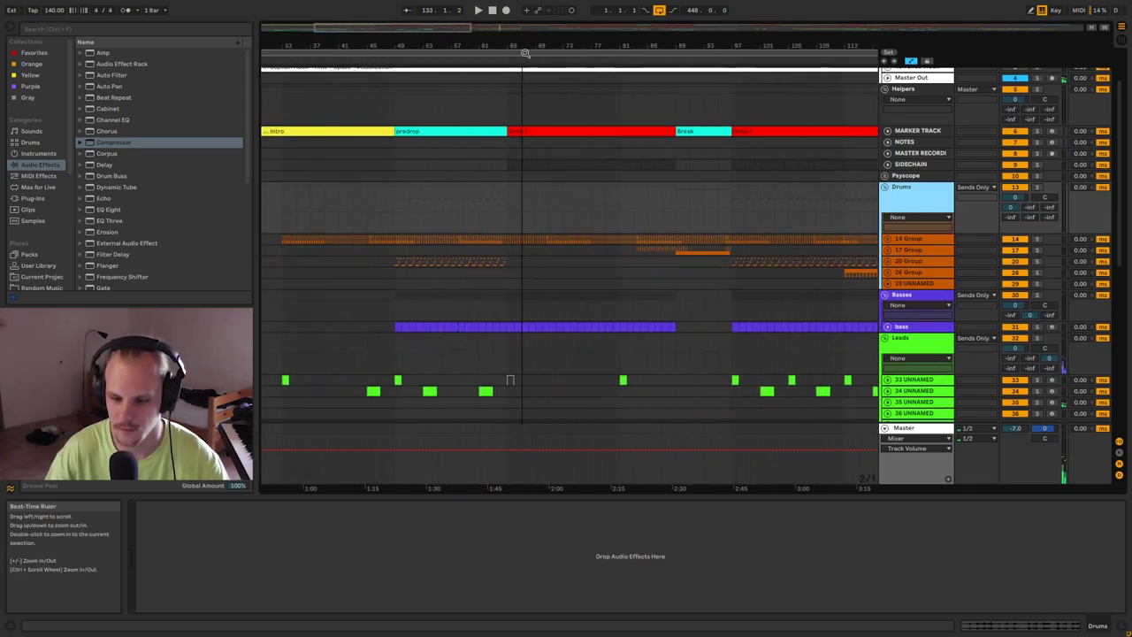
Select the bass clip at bar 65, where the first drop starts, and unfold the bass track to show its notes.
{"action": "left_click", "coordinate": [511, 329]}
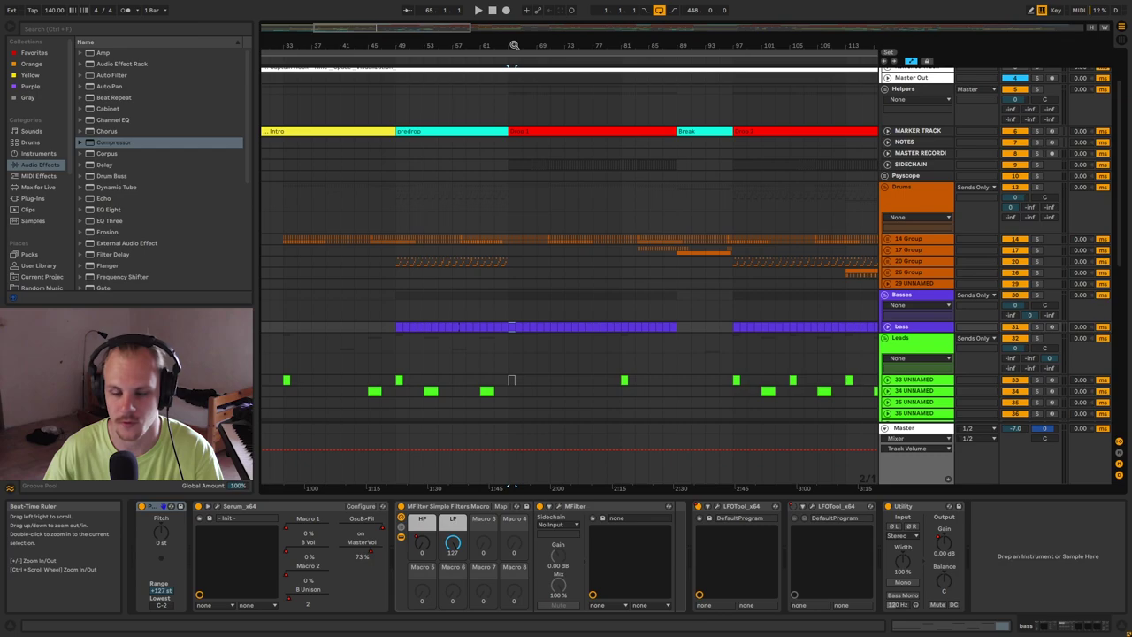
{"action": "left_click_drag", "start_coordinate": [510, 45], "coordinate": [509, 60]}
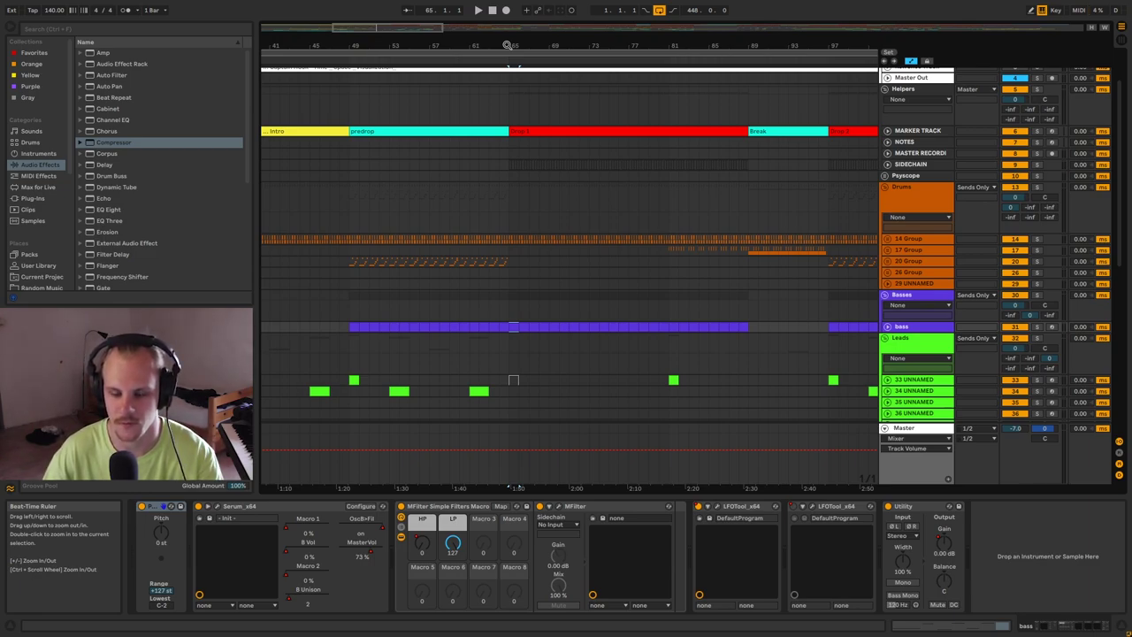
{"action": "left_click_drag", "start_coordinate": [507, 44], "coordinate": [470, 54]}
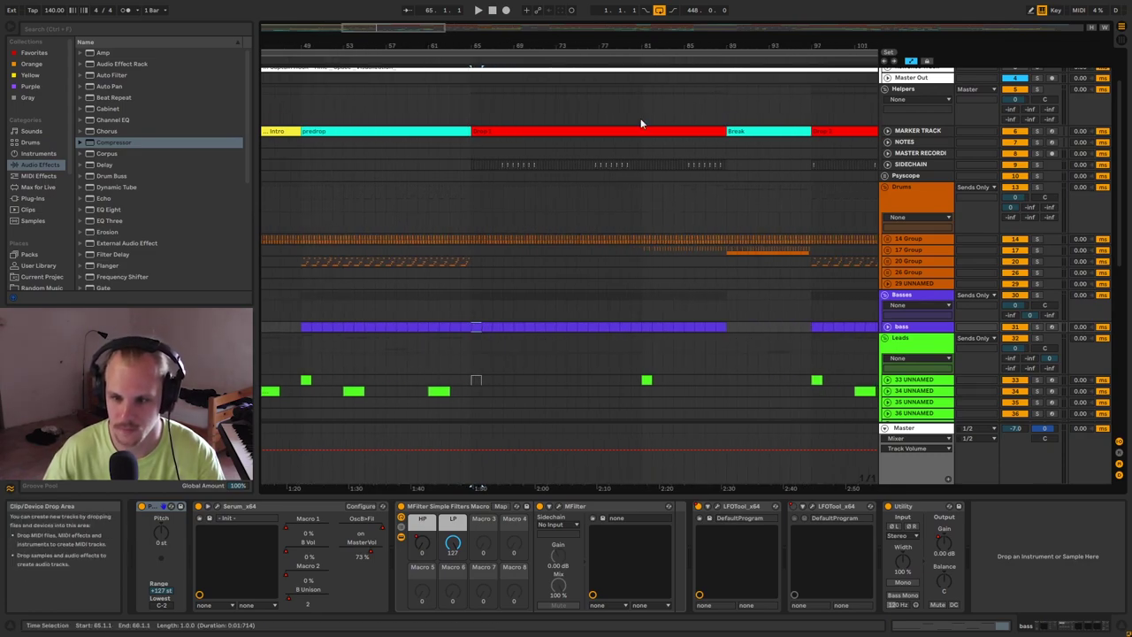
{"action": "left_click_drag", "start_coordinate": [605, 41], "coordinate": [781, 49]}
{"action": "left_click_drag", "start_coordinate": [462, 44], "coordinate": [469, 108]}
{"action": "left_click", "coordinate": [888, 327]}
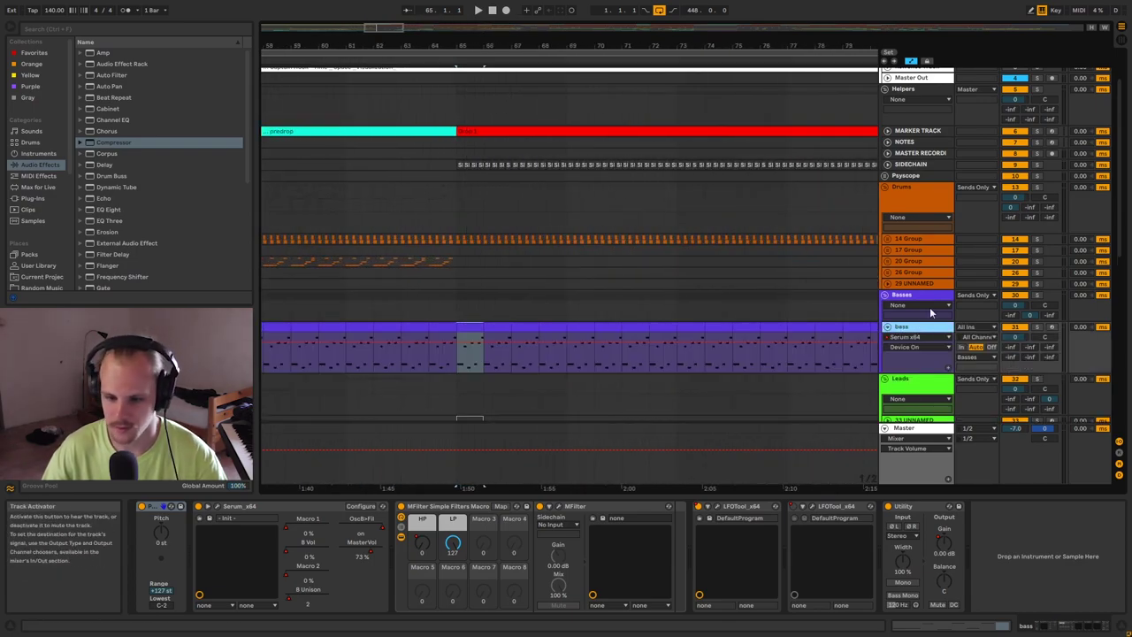
Open the bar 65 bass clip's notes, fold the note editor to the used pitches and restore the full keyboard.
{"action": "double_click", "coordinate": [472, 325]}
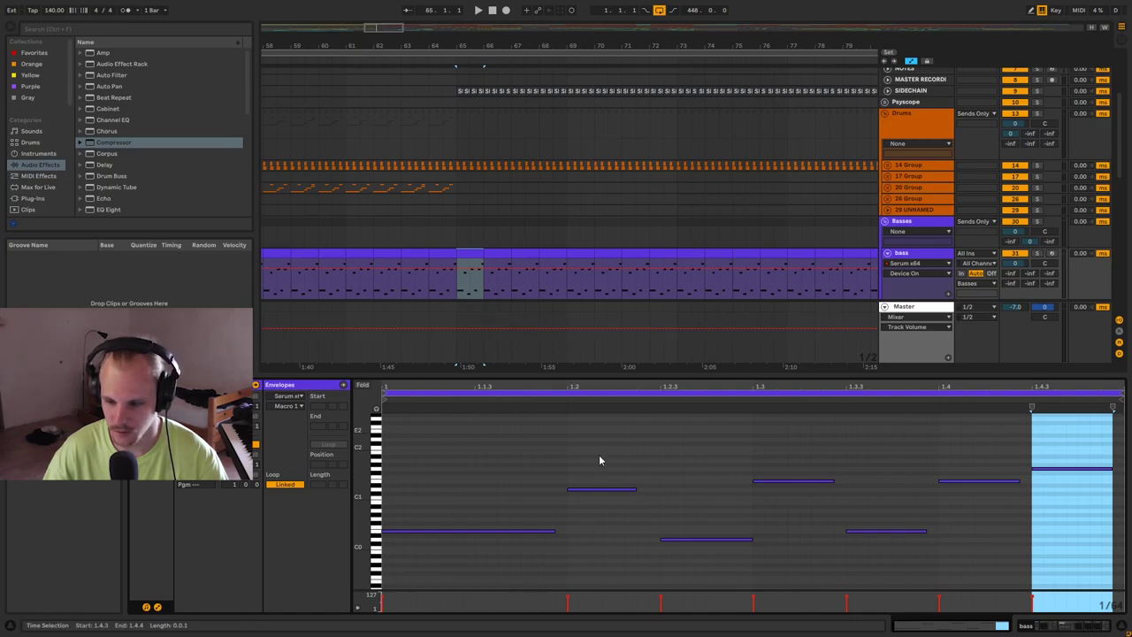
{"action": "left_click", "coordinate": [362, 387]}
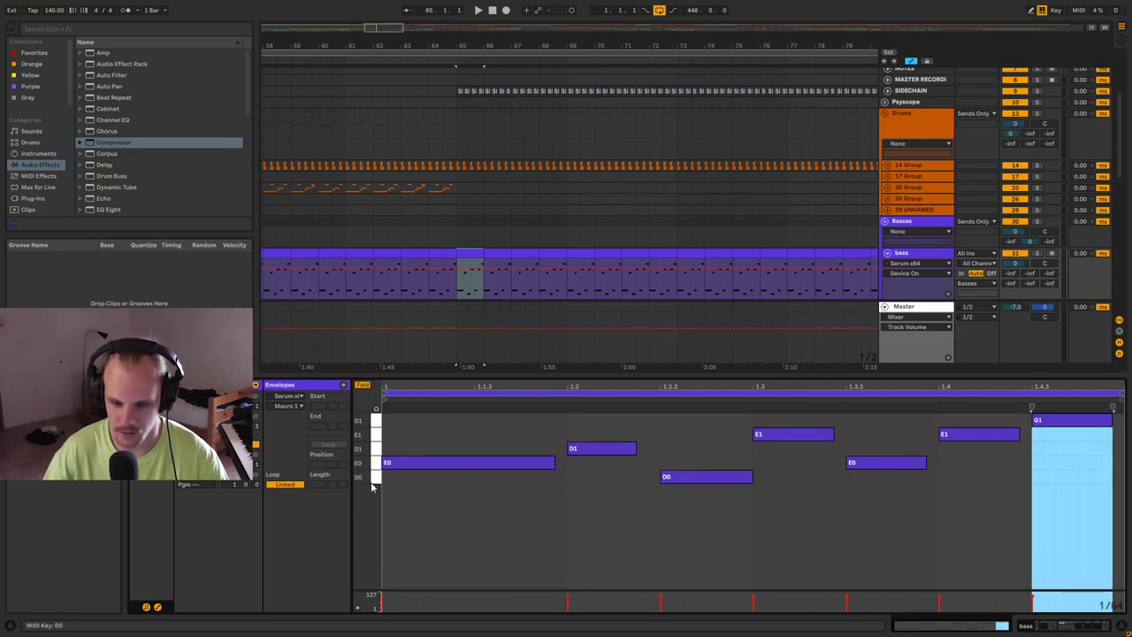
{"action": "left_click", "coordinate": [363, 387]}
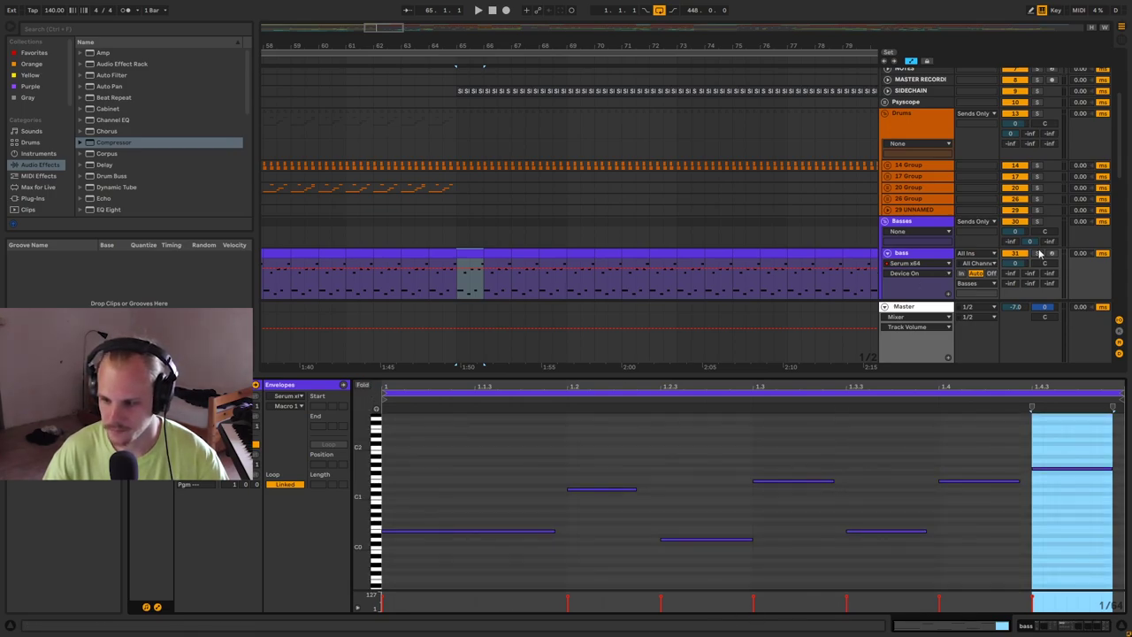
Solo the bass track and show its Serum Macro 1 automation, and switch the lane to B Vol.
{"action": "left_click", "coordinate": [909, 274]}
{"action": "left_click", "coordinate": [907, 293]}
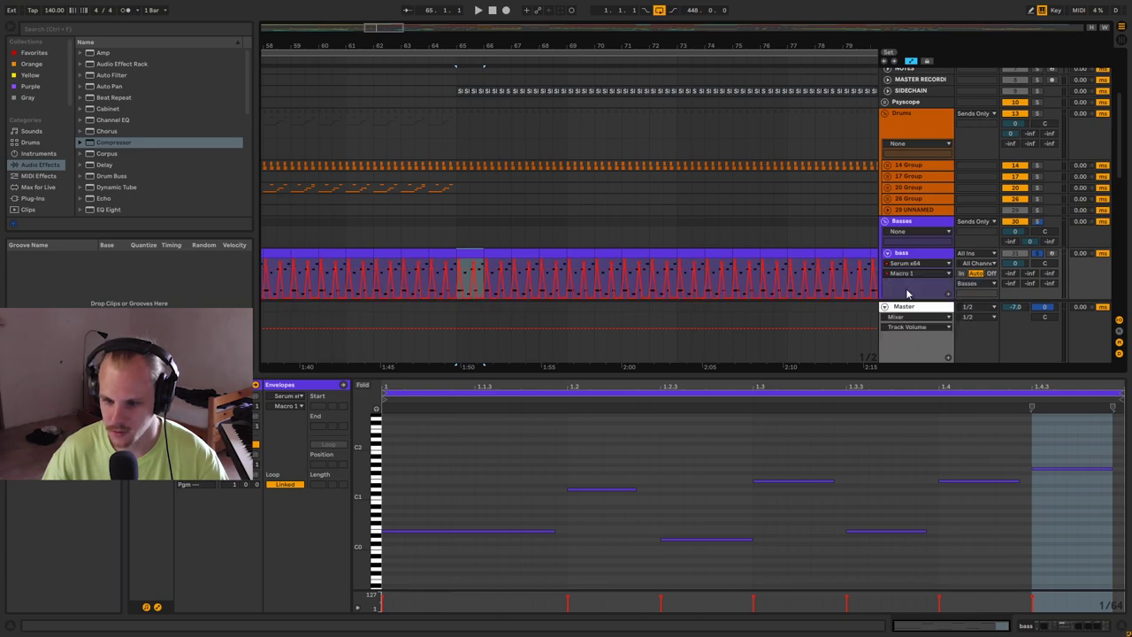
{"action": "left_click", "coordinate": [924, 274]}
{"action": "left_click", "coordinate": [916, 281]}
{"action": "left_click", "coordinate": [918, 275]}
{"action": "left_click", "coordinate": [921, 291]}
{"action": "left_click", "coordinate": [920, 275]}
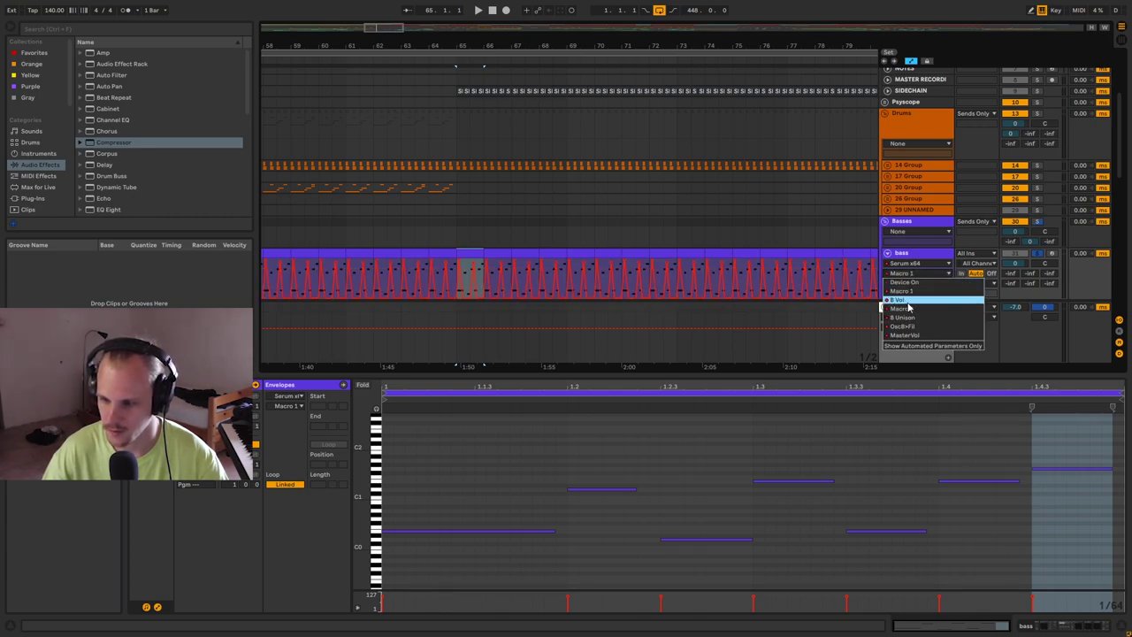
{"action": "left_click", "coordinate": [909, 301]}
Show the bass track's Macro 2 automation and switch the lane to B Unison.
{"action": "left_click", "coordinate": [907, 274]}
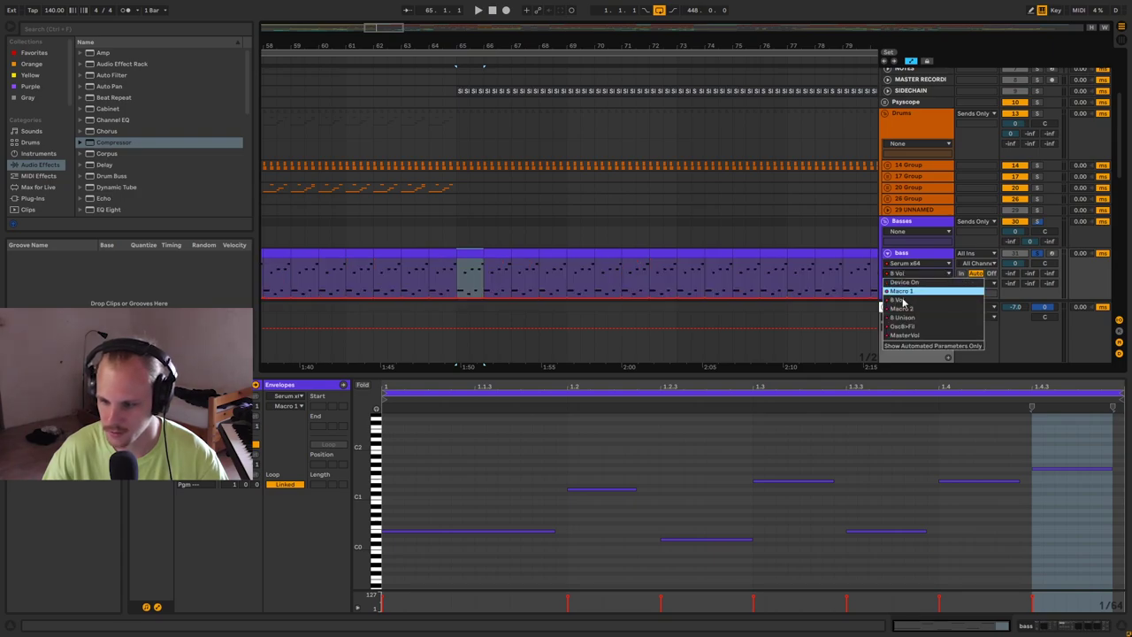
{"action": "left_click", "coordinate": [916, 304]}
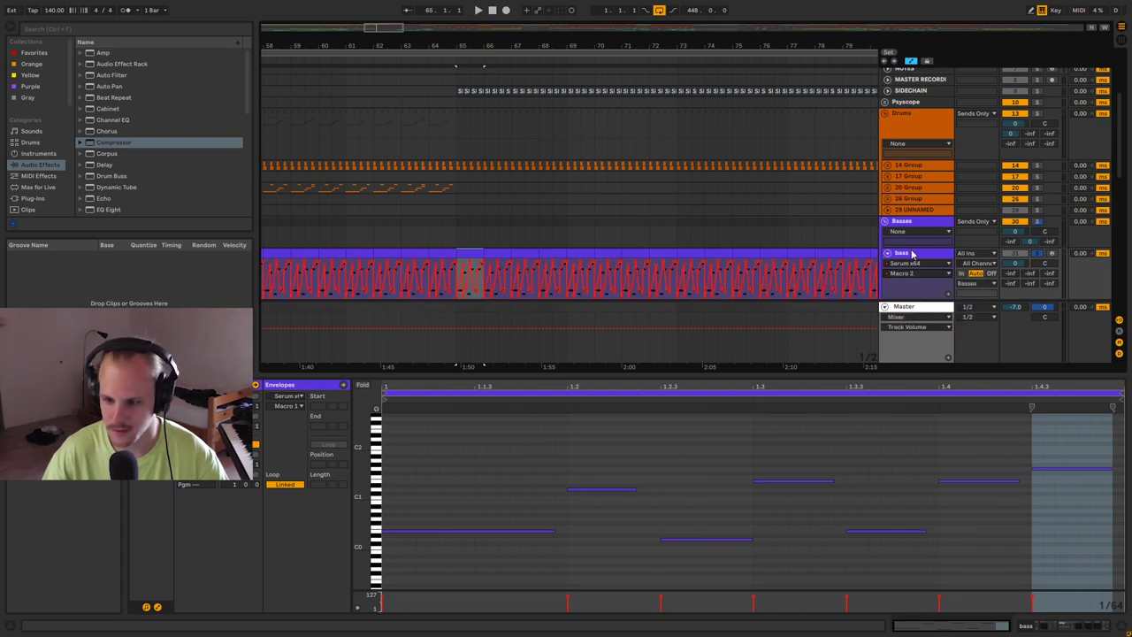
{"action": "left_click", "coordinate": [918, 275]}
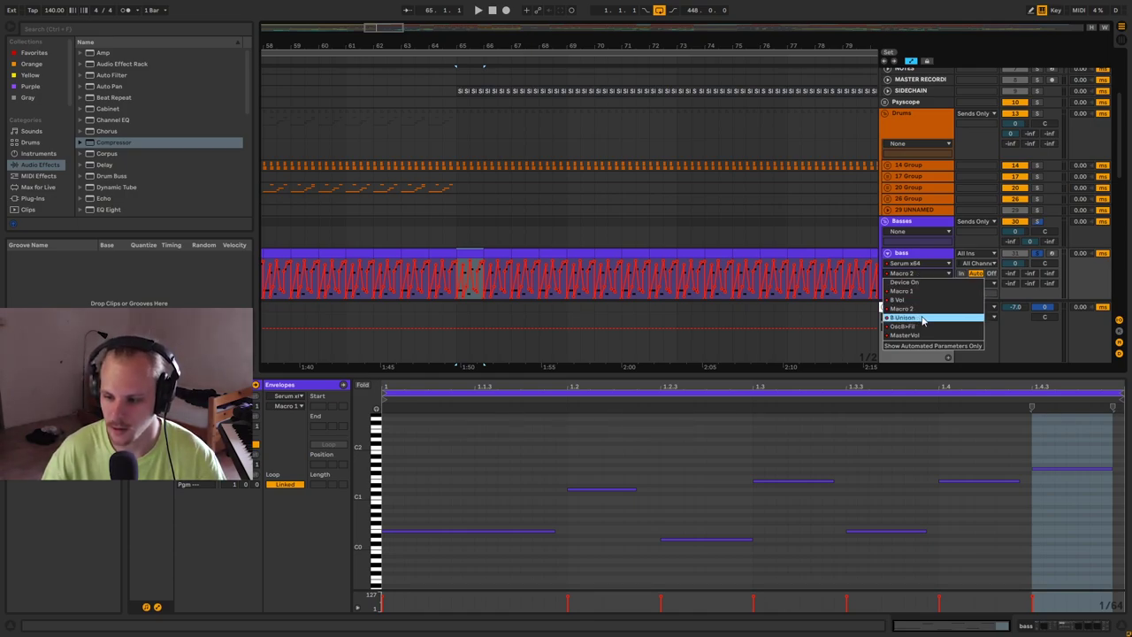
{"action": "left_click", "coordinate": [923, 319]}
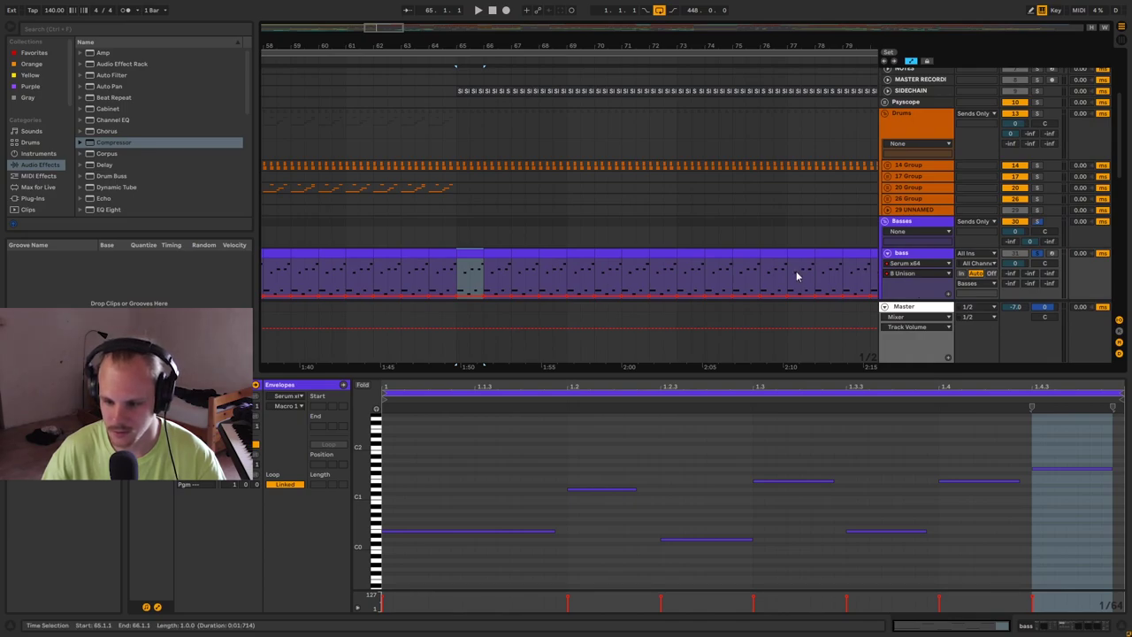
Show the bass track's MasterVol automation and select the last beat of bar 65 in it.
{"action": "left_click", "coordinate": [907, 276]}
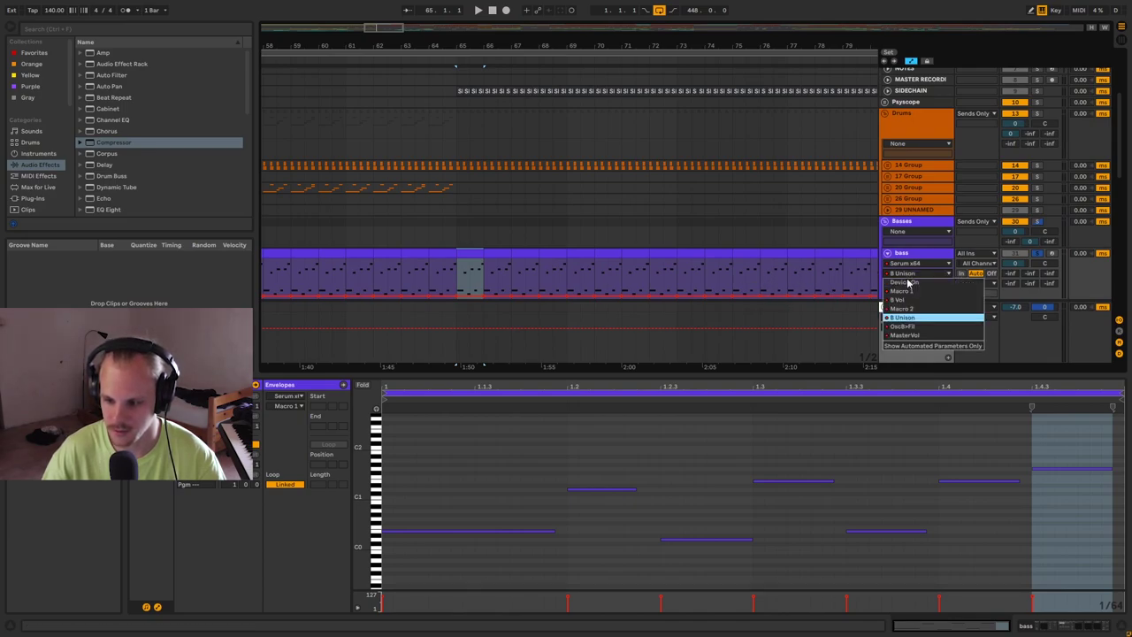
{"action": "left_click", "coordinate": [918, 335]}
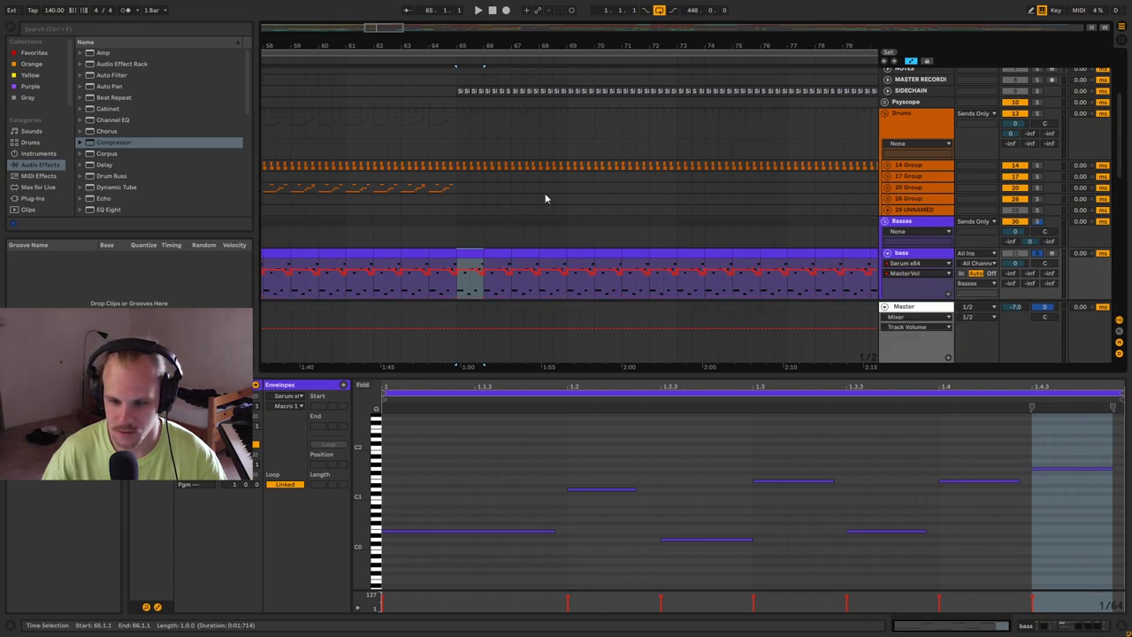
{"action": "left_click_drag", "start_coordinate": [478, 53], "coordinate": [535, 102]}
{"action": "left_click_drag", "start_coordinate": [519, 296], "coordinate": [535, 274]}
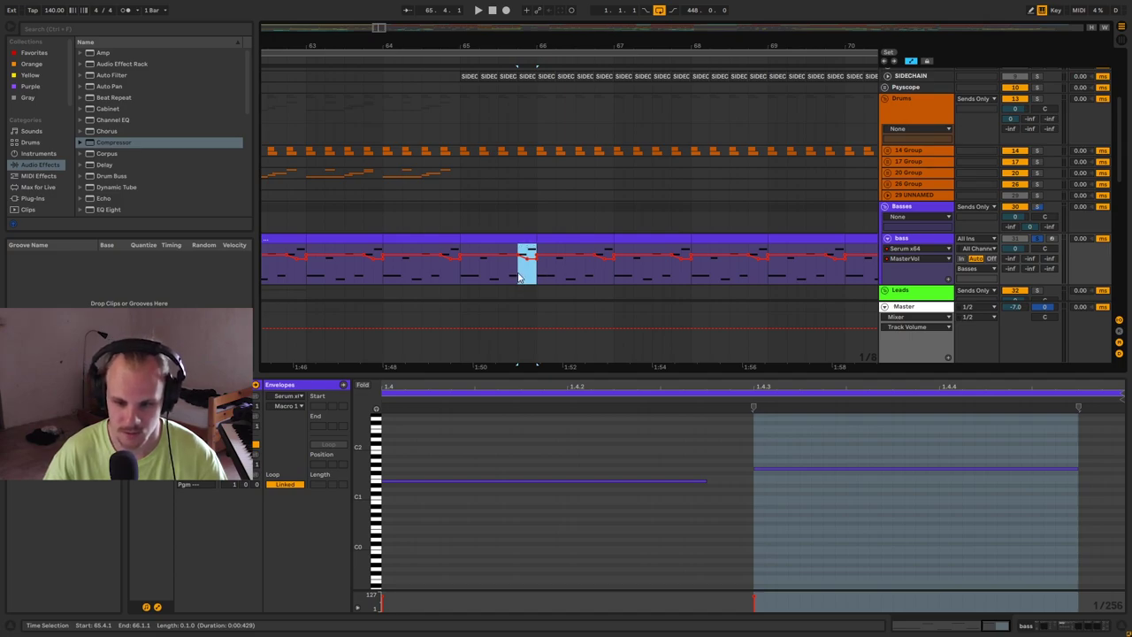
Set the bass automation lane to Macro 1, and open the bass track's Serum window to examine the patch before closing it.
{"action": "left_click", "coordinate": [906, 264]}
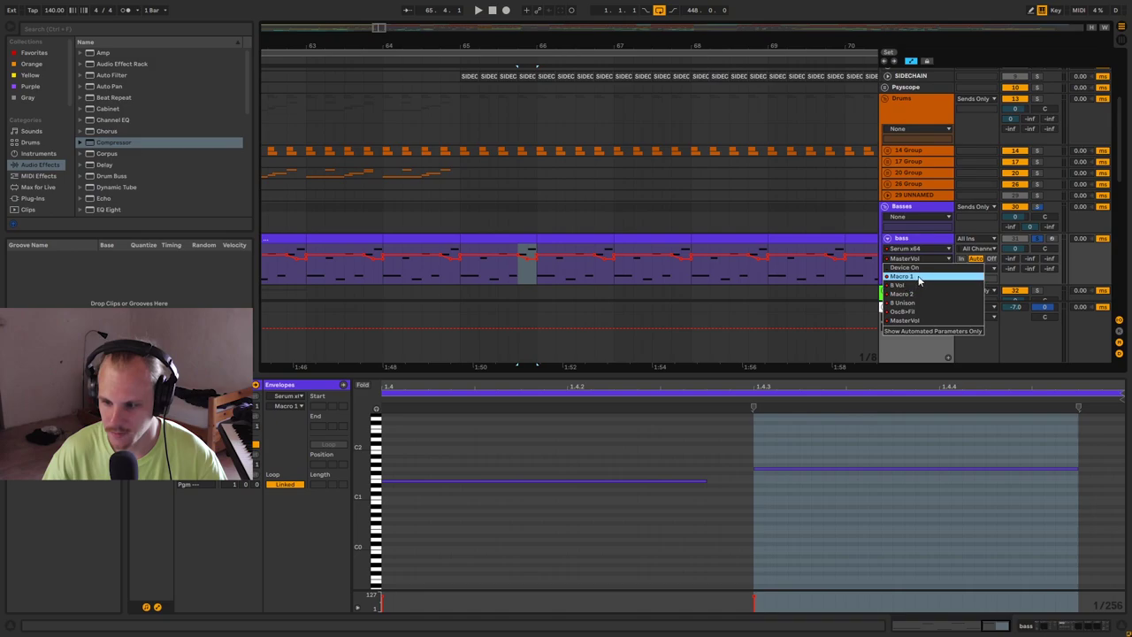
{"action": "left_click", "coordinate": [920, 278]}
{"action": "double_click", "coordinate": [916, 239]}
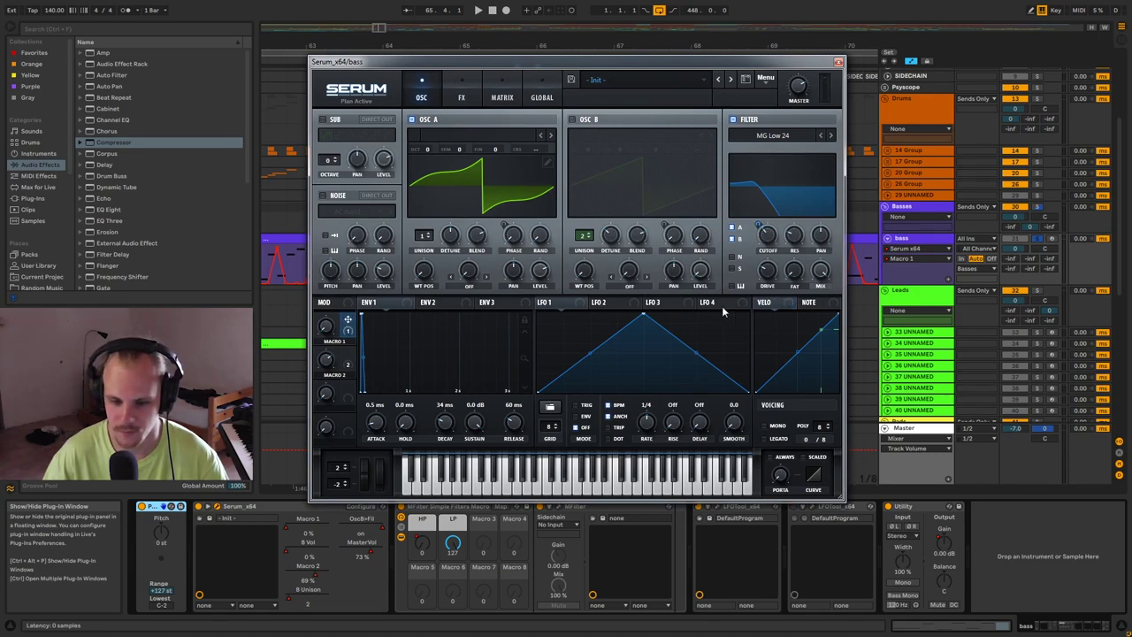
{"action": "left_click", "coordinate": [839, 61]}
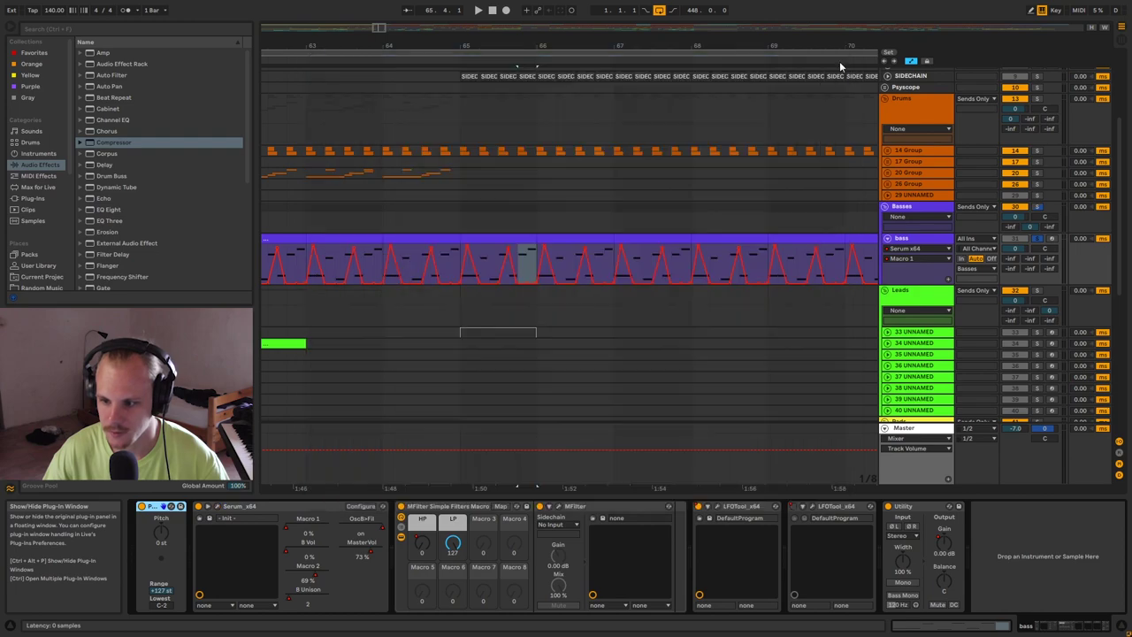
Select the bar 65 bass clip, play it with the 14 Group drums soloed, and clear the solos.
{"action": "left_click", "coordinate": [475, 239]}
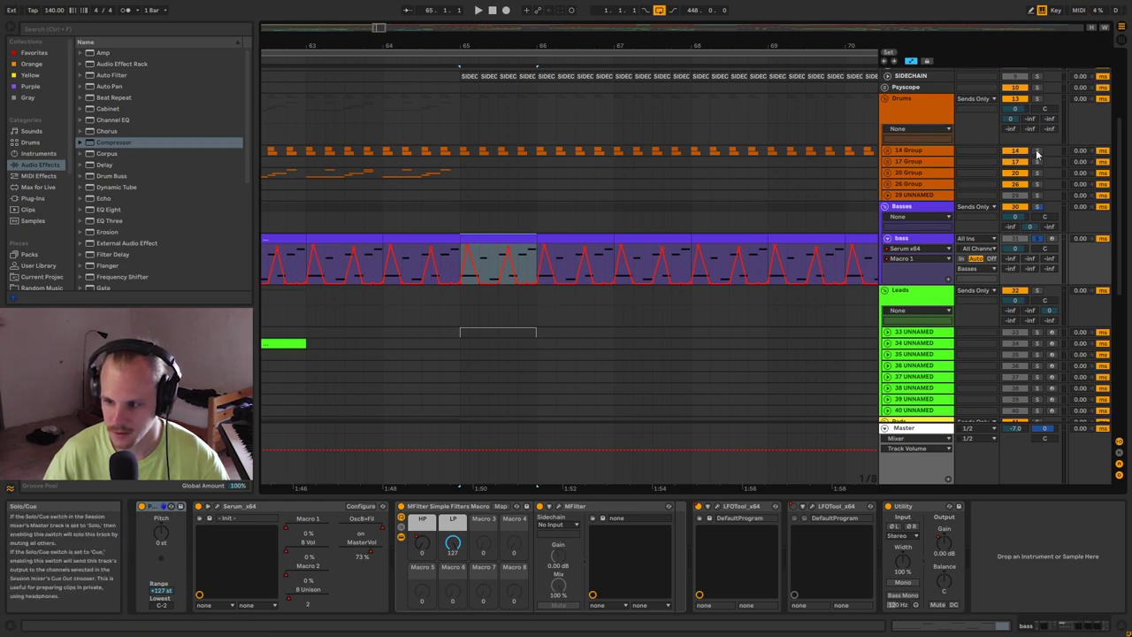
{"action": "key", "text": "space"}
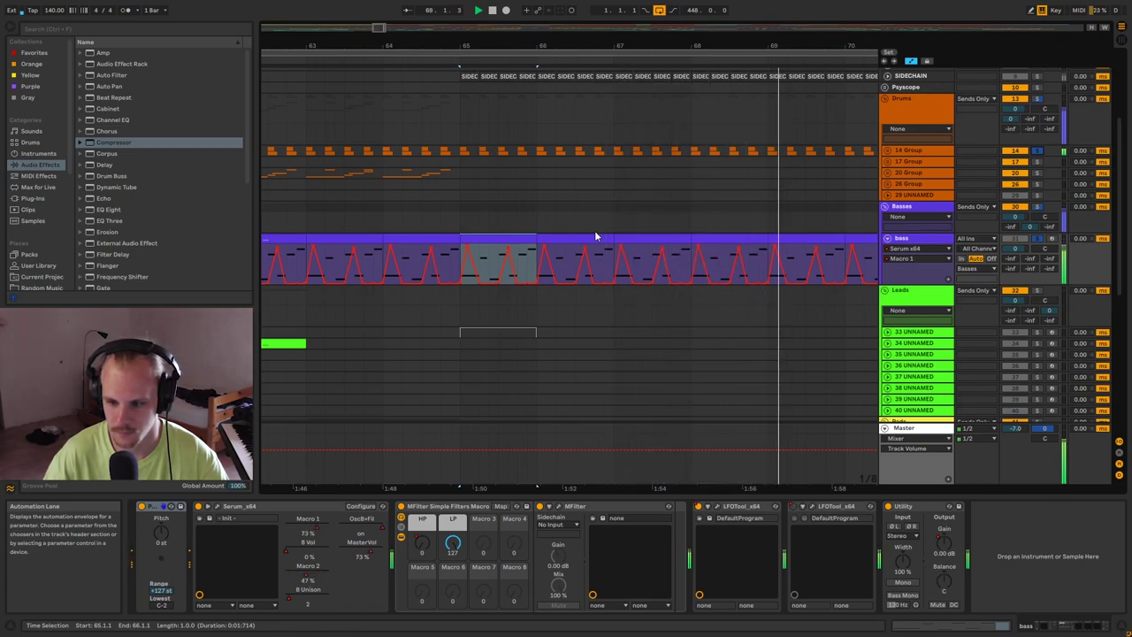
{"action": "left_click", "coordinate": [1038, 241]}
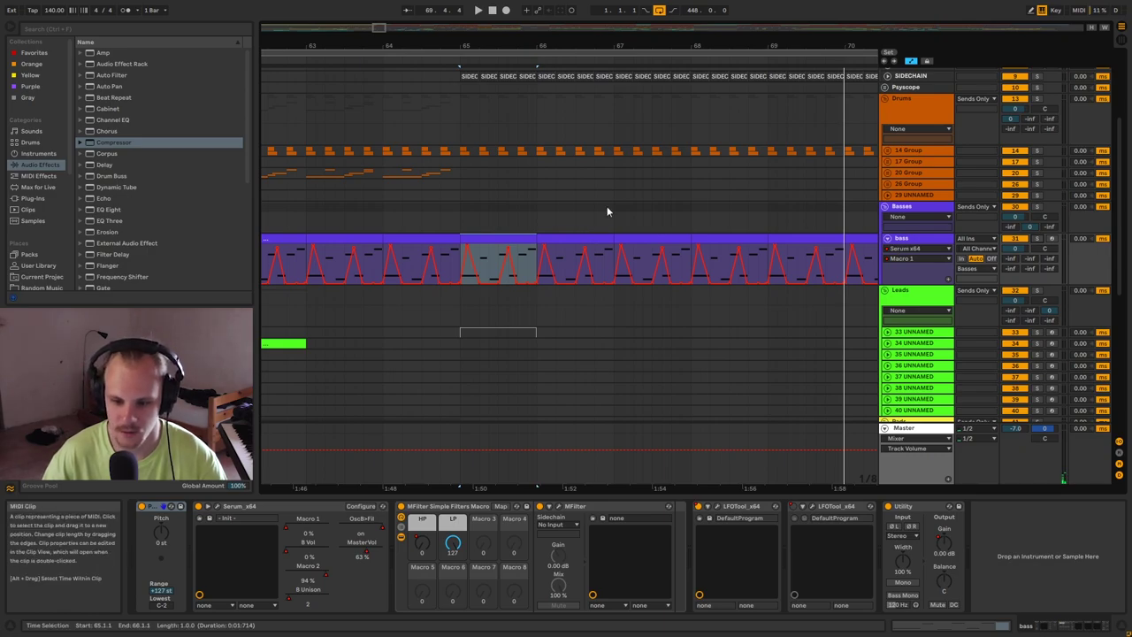
Examine the Macro 1 automation within bar 65 of the bass, selecting the range from 65.2.3 to 65.3.1.
{"action": "left_click_drag", "start_coordinate": [476, 42], "coordinate": [465, 110]}
{"action": "left_click_drag", "start_coordinate": [479, 264], "coordinate": [522, 262]}
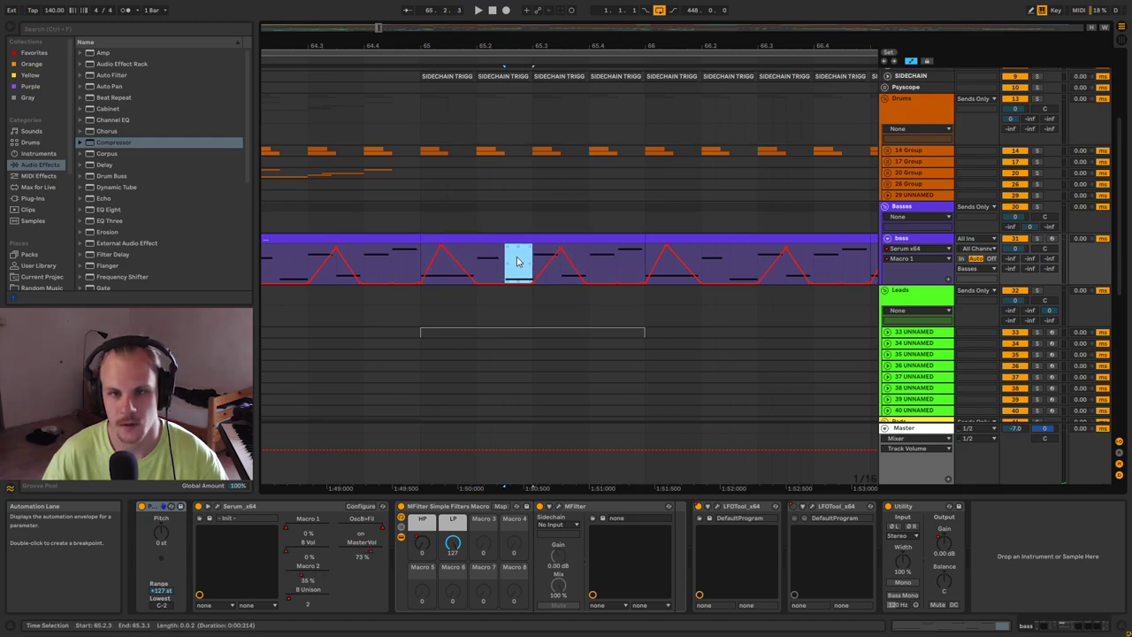
{"action": "left_click", "coordinate": [518, 261]}
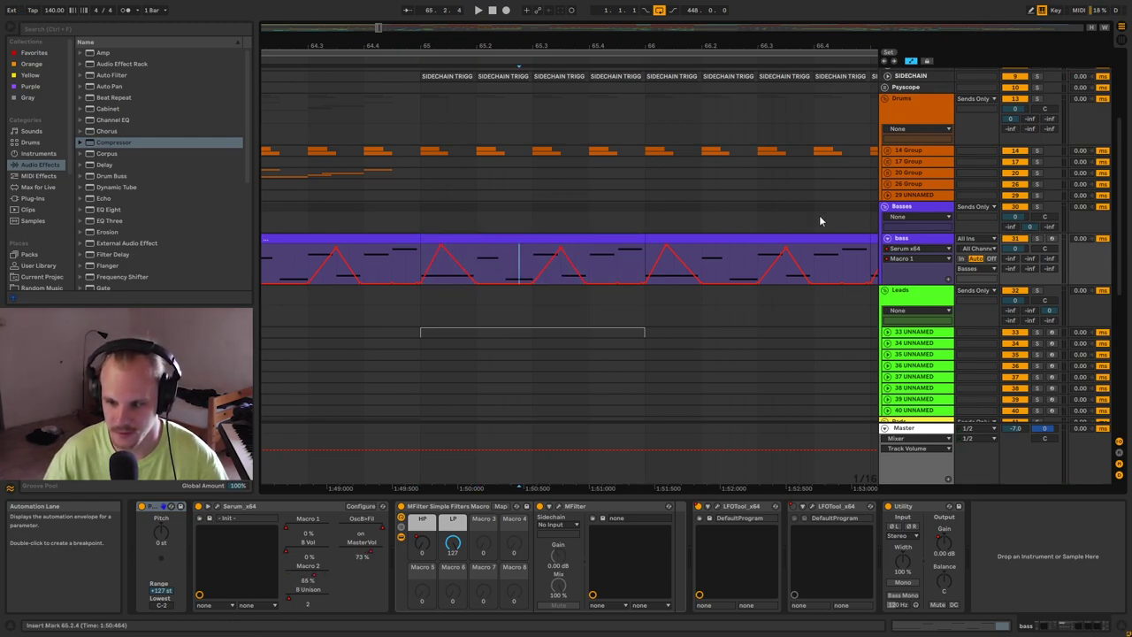
Fold the Basses group and select the Leads group, showing its clips from about bar 53 to 101.
{"action": "left_click", "coordinate": [885, 206]}
{"action": "left_click", "coordinate": [899, 219]}
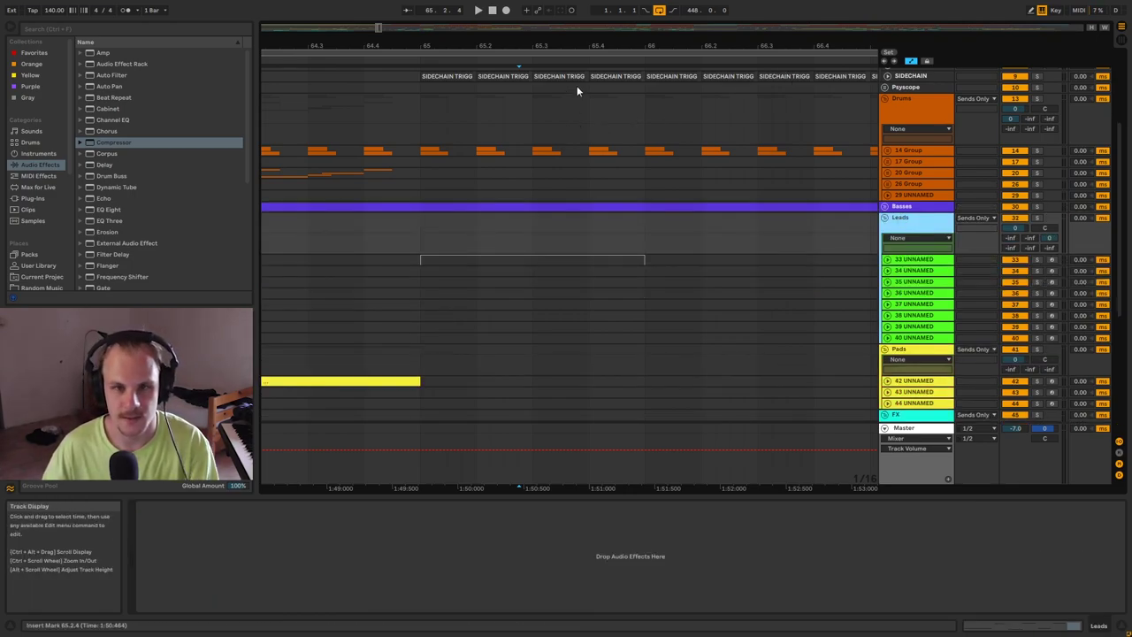
{"action": "left_click_drag", "start_coordinate": [418, 43], "coordinate": [428, 3]}
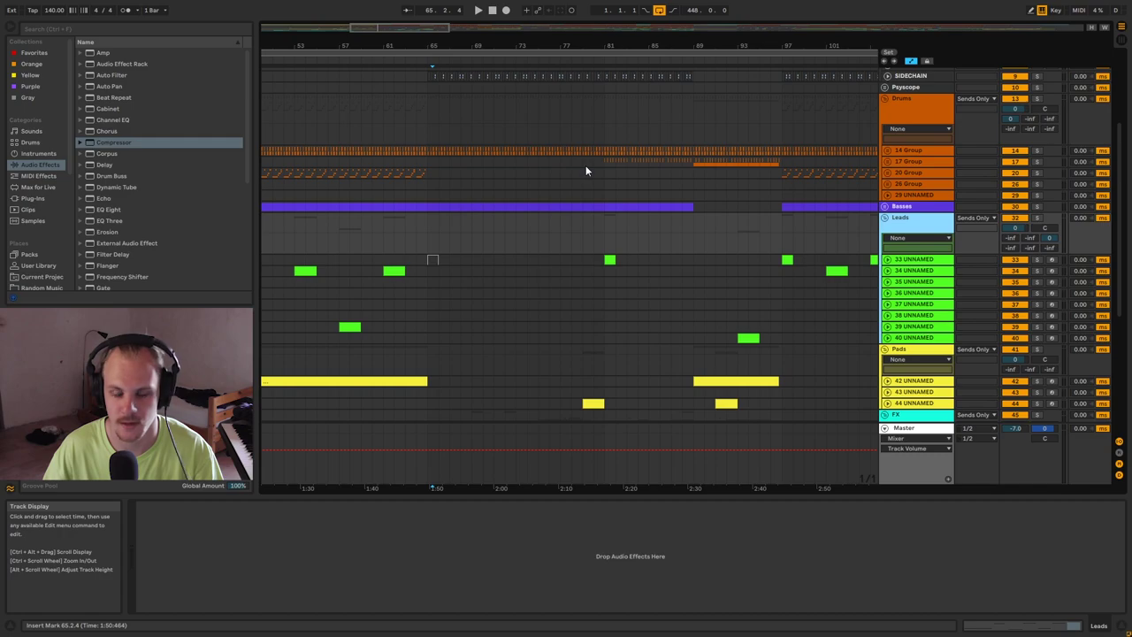
Unfold and solo the 33 UNNAMED lead track and select its clip at bar 81.
{"action": "left_click", "coordinate": [889, 261]}
{"action": "left_click", "coordinate": [1036, 255]}
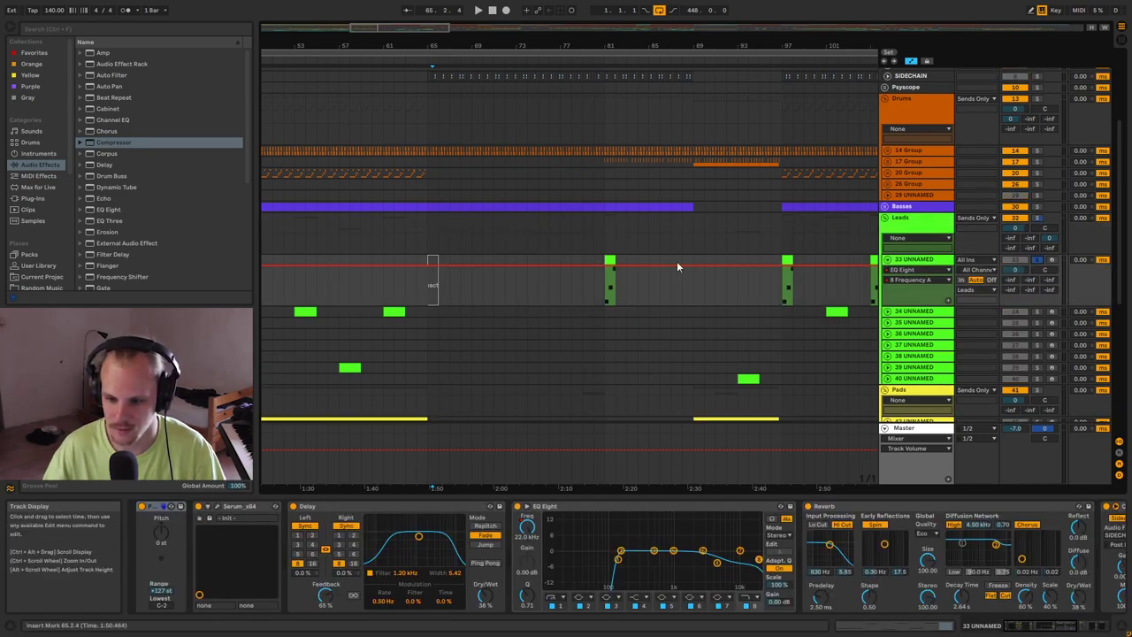
{"action": "left_click", "coordinate": [610, 261]}
{"action": "left_click_drag", "start_coordinate": [622, 43], "coordinate": [499, 66]}
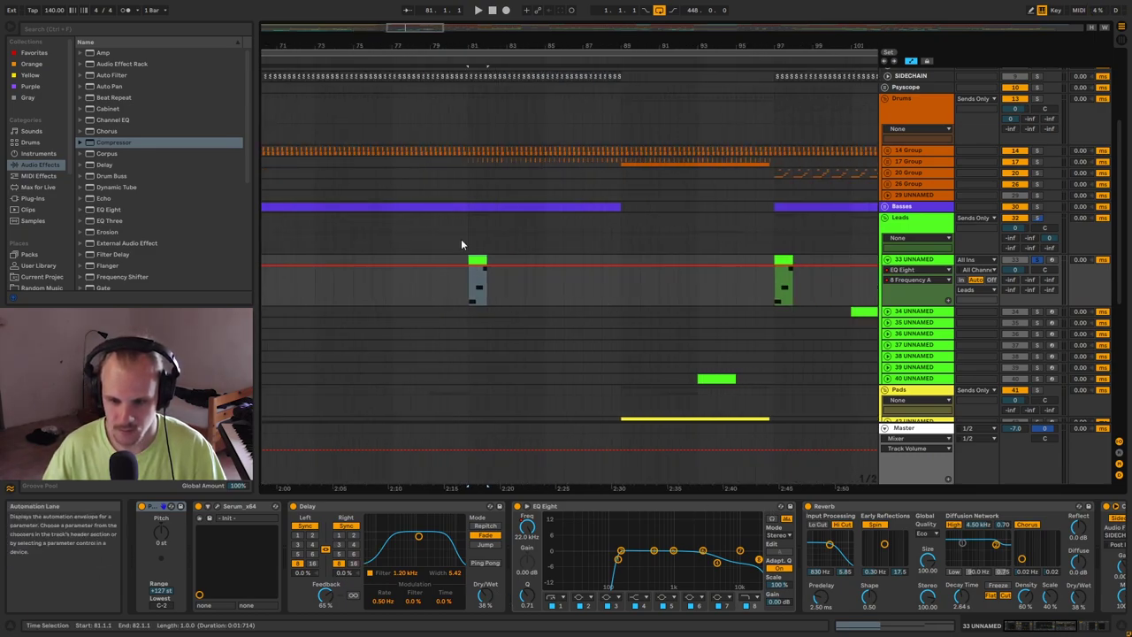
Play the soloed 33 UNNAMED lead from the start of bar 81 to hear its notes and delay tail.
{"action": "left_click_drag", "start_coordinate": [495, 289], "coordinate": [526, 290]}
{"action": "left_click", "coordinate": [526, 290]}
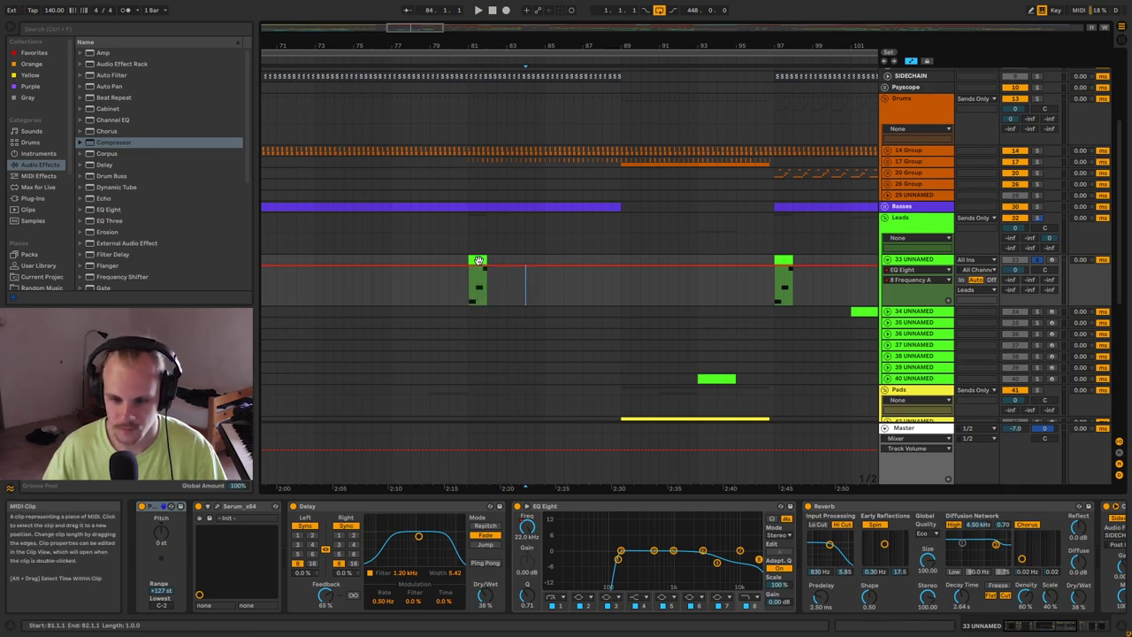
{"action": "left_click", "coordinate": [470, 304]}
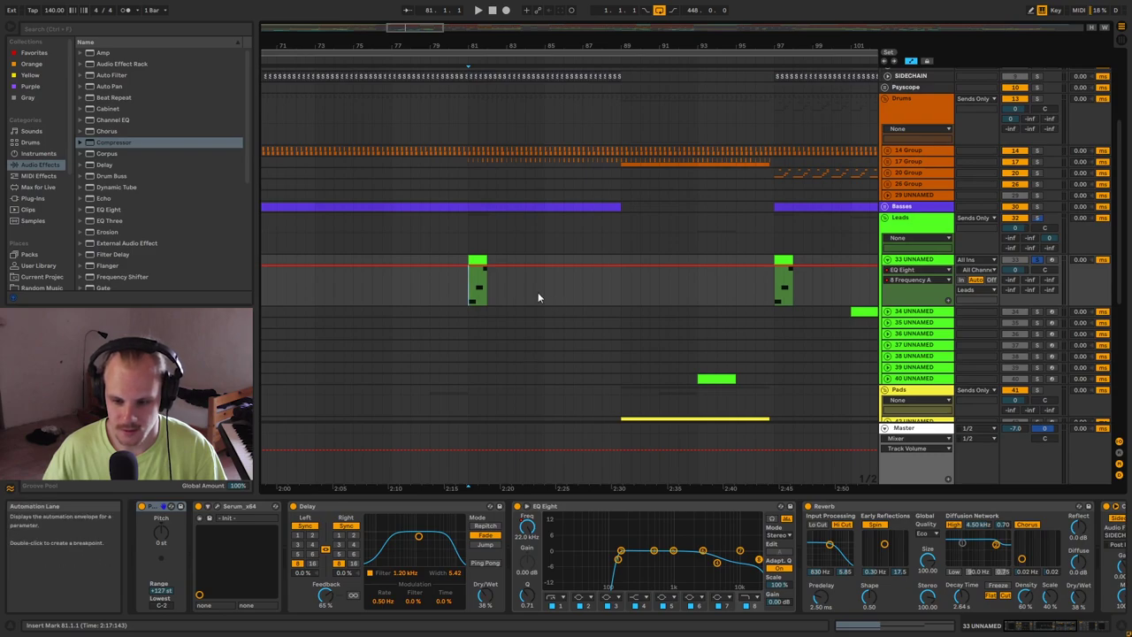
{"action": "key", "text": "space"}
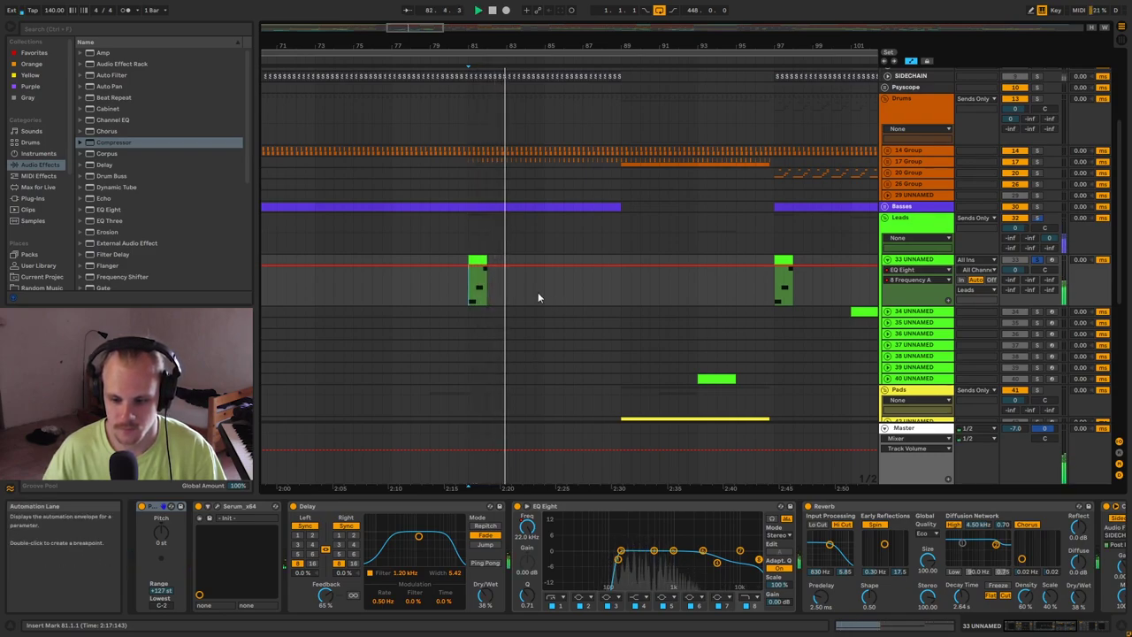
{"action": "key", "text": "space"}
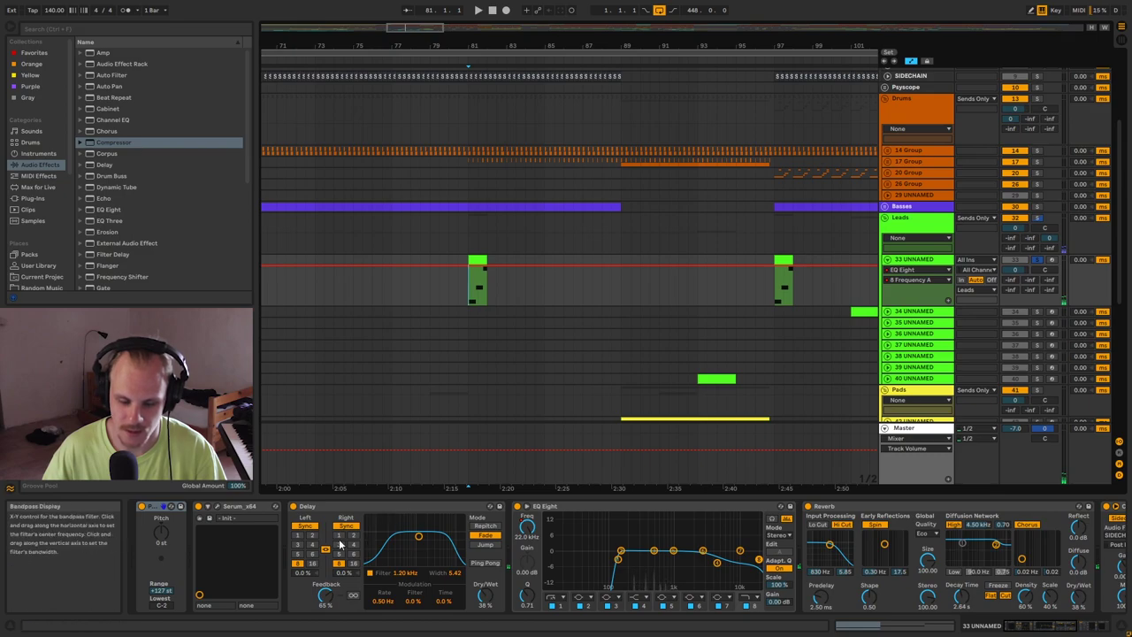
Examine the 33 UNNAMED clip's notes at bar 81 and its repeats, and fold and unsolo the track.
{"action": "left_click_drag", "start_coordinate": [480, 45], "coordinate": [472, 282]}
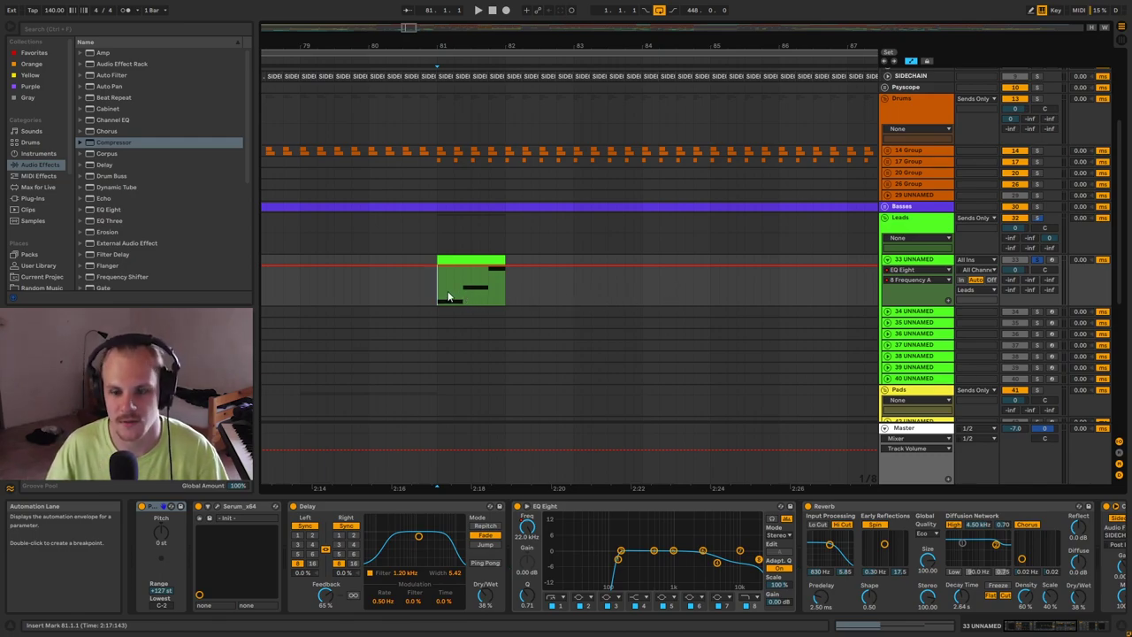
{"action": "left_click_drag", "start_coordinate": [454, 46], "coordinate": [454, 4]}
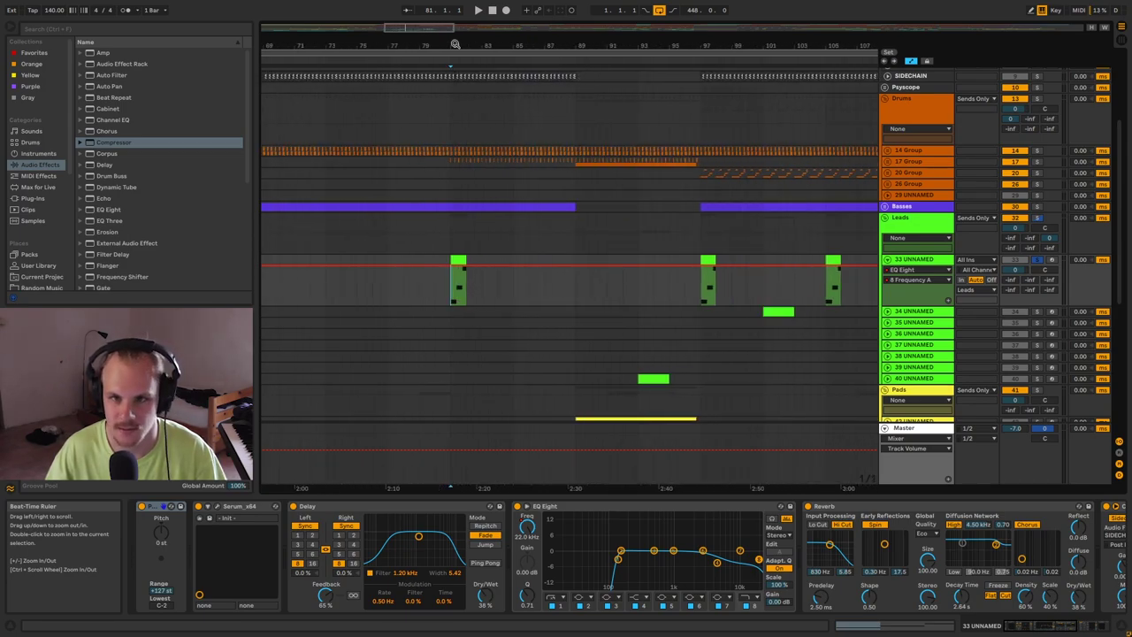
{"action": "left_click_drag", "start_coordinate": [455, 44], "coordinate": [460, 15]}
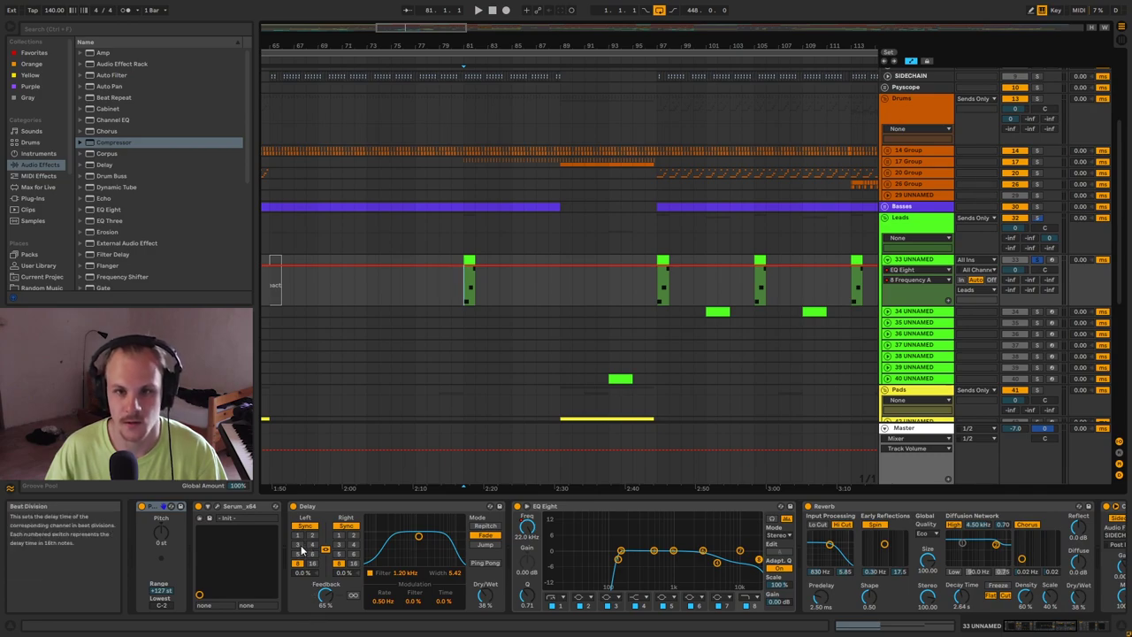
{"action": "left_click", "coordinate": [888, 260]}
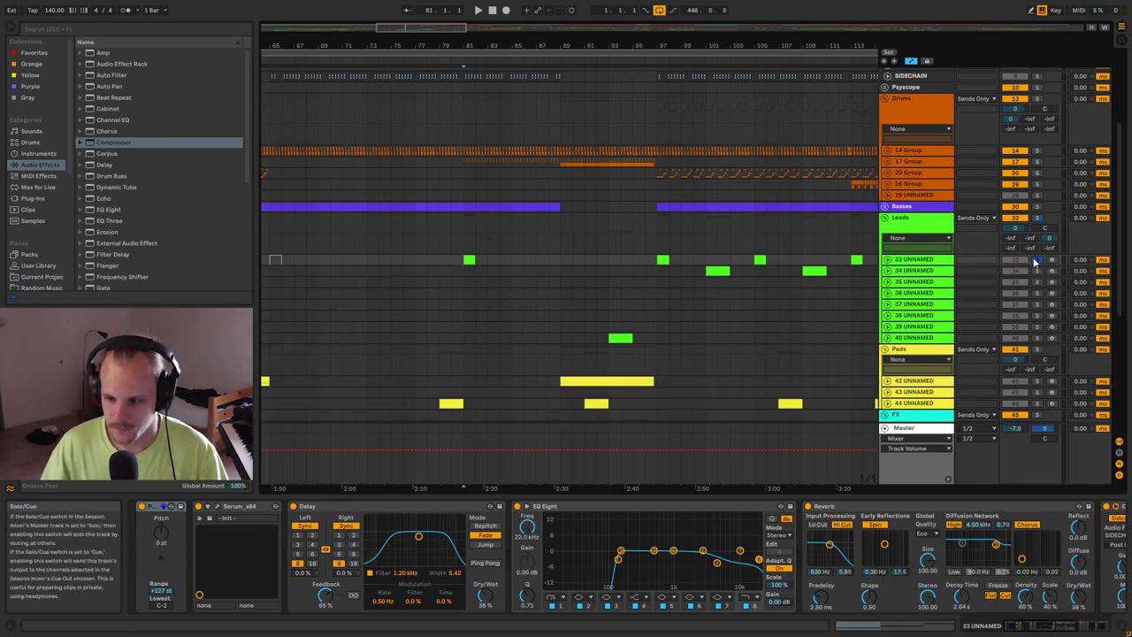
{"action": "left_click", "coordinate": [1036, 261]}
Unfold and solo the 34 UNNAMED lead track and play its clip from bar 101.
{"action": "left_click", "coordinate": [928, 272]}
{"action": "left_click", "coordinate": [888, 271]}
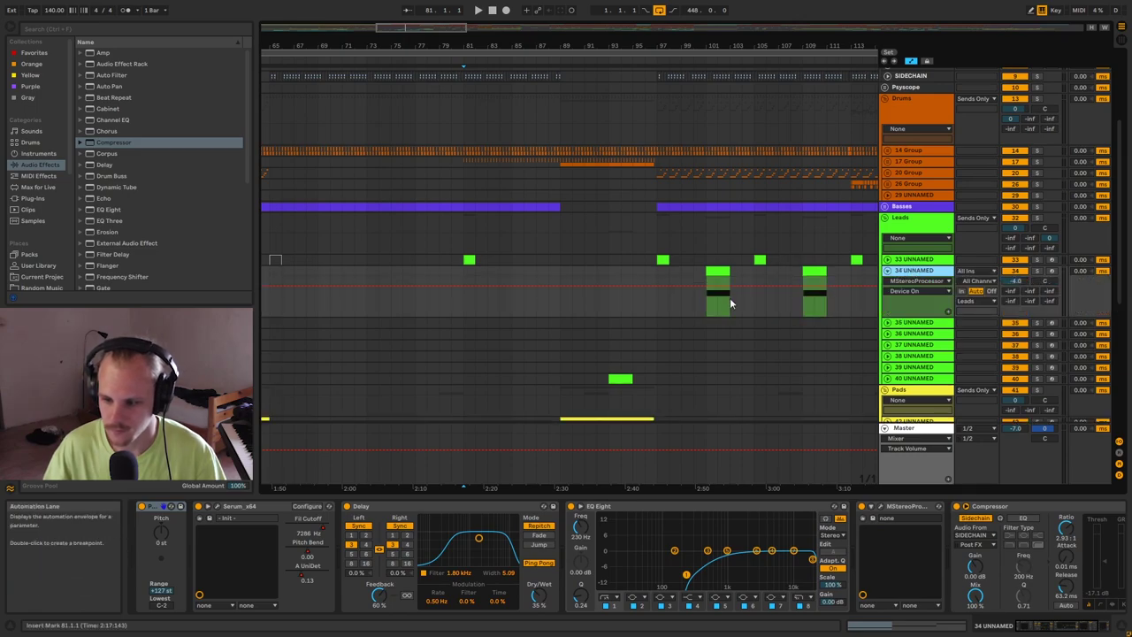
{"action": "left_click_drag", "start_coordinate": [767, 45], "coordinate": [614, 49]}
{"action": "left_click", "coordinate": [560, 300]}
{"action": "key", "text": "space"}
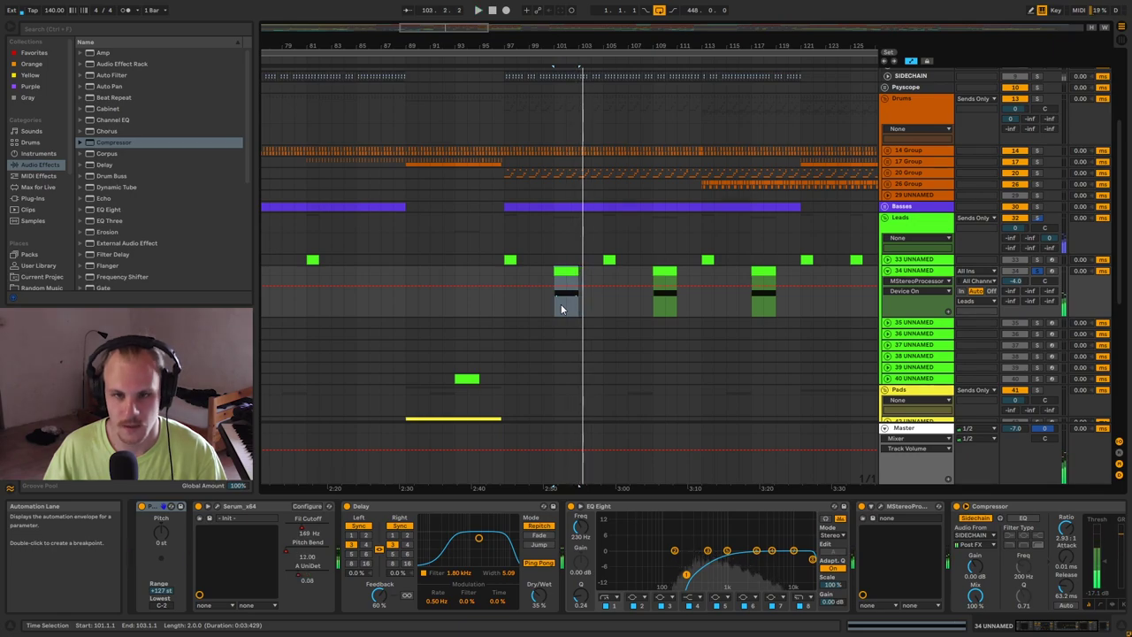
Inspect the 34 UNNAMED track's Serum patch, close its window and select the track's Delay device.
{"action": "double_click", "coordinate": [418, 431]}
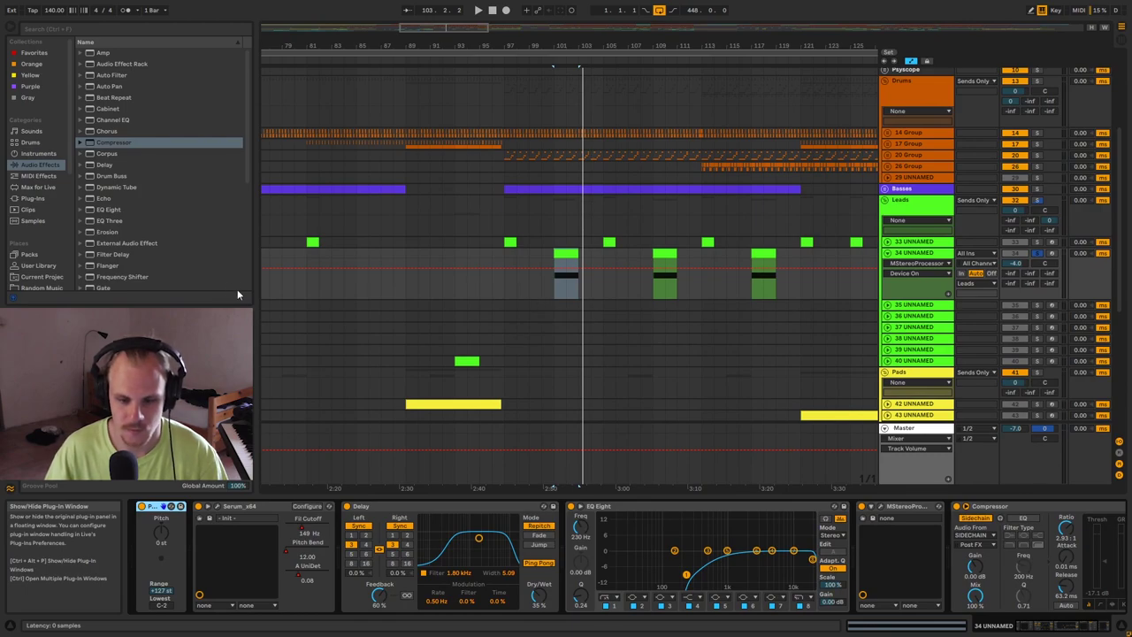
{"action": "key", "text": "ctrl+alt+p"}
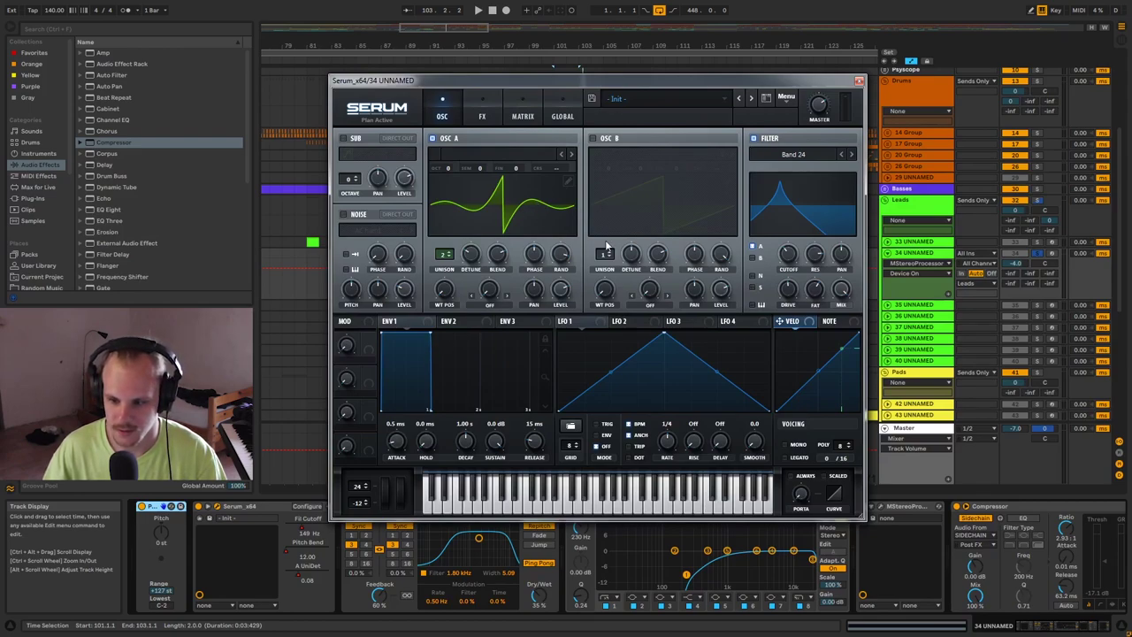
{"action": "left_click", "coordinate": [860, 80]}
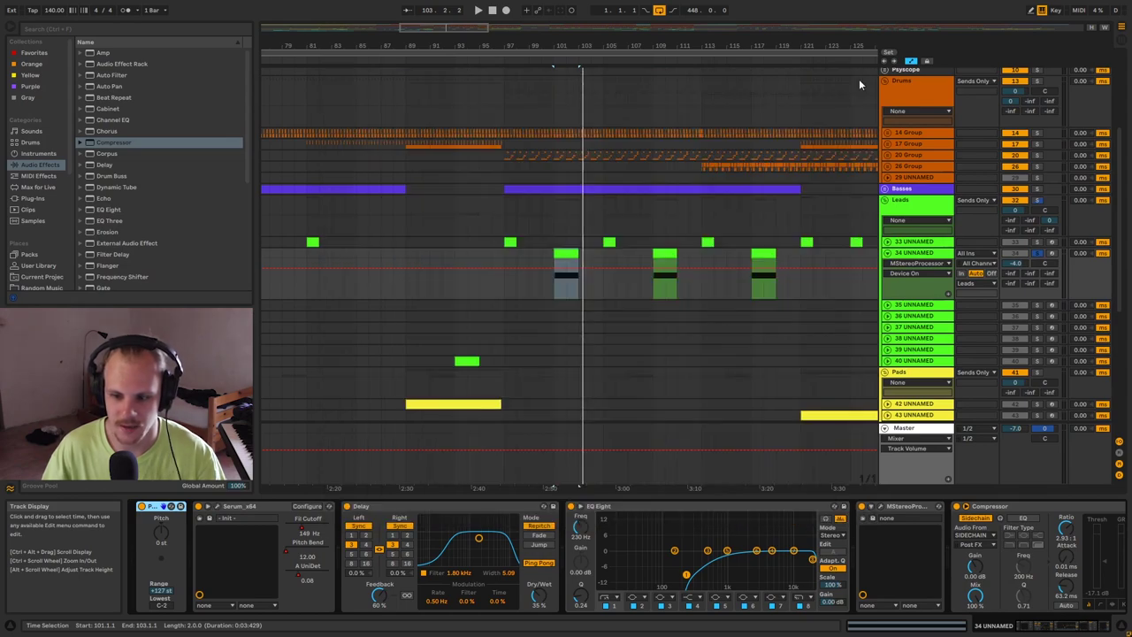
{"action": "left_click", "coordinate": [433, 507]}
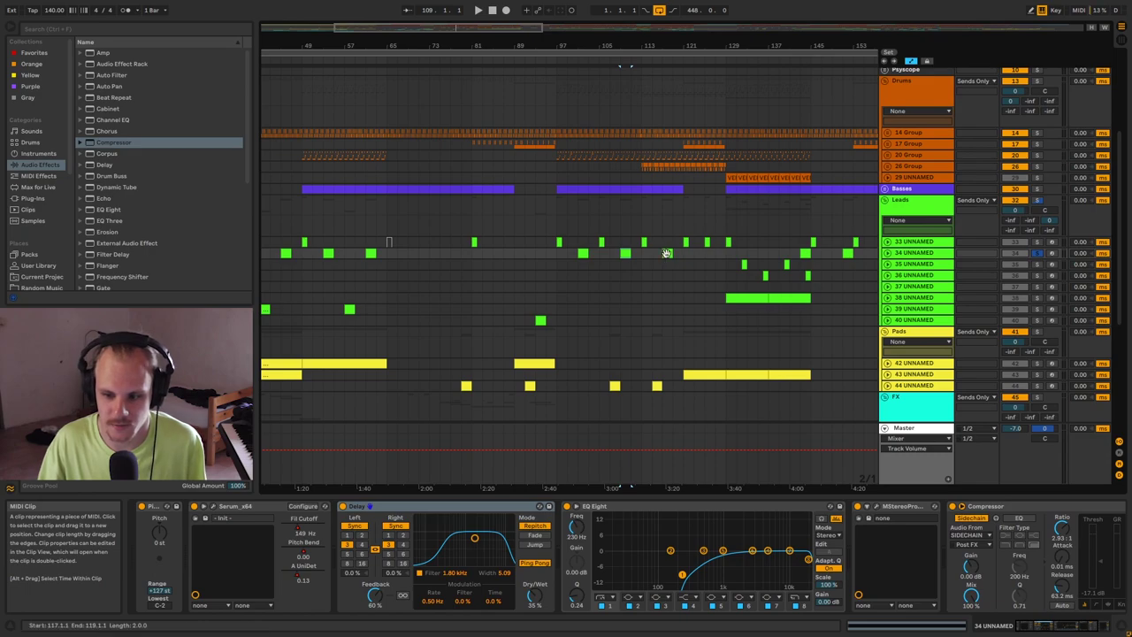
Solo the 35 UNNAMED lead track and play its clip from bar 132.
{"action": "left_click", "coordinate": [667, 253]}
{"action": "left_click", "coordinate": [746, 265]}
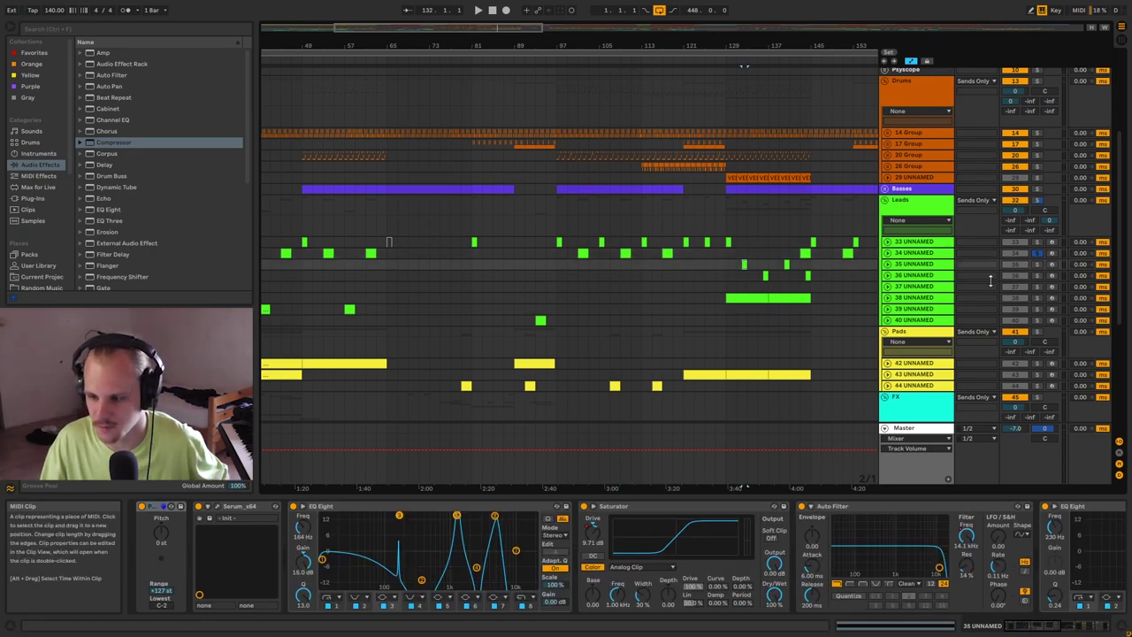
{"action": "left_click_drag", "start_coordinate": [775, 43], "coordinate": [533, 262]}
{"action": "key", "text": "space"}
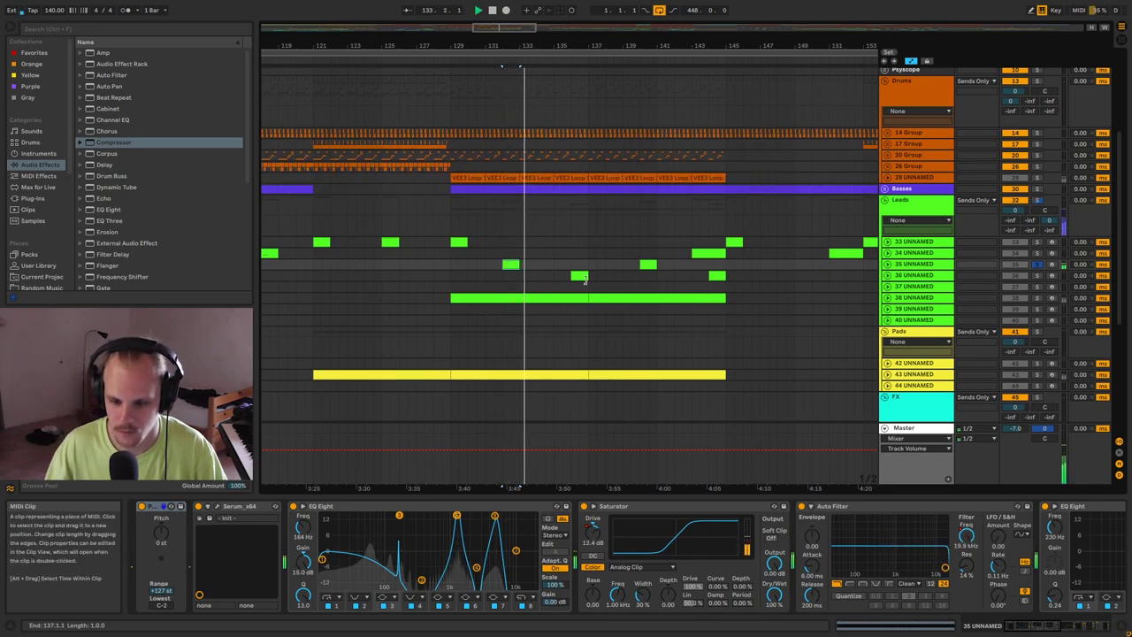
Solo the 36 UNNAMED lead track and play its clip from bar 136.
{"action": "left_click", "coordinate": [580, 275]}
{"action": "key", "text": "space"}
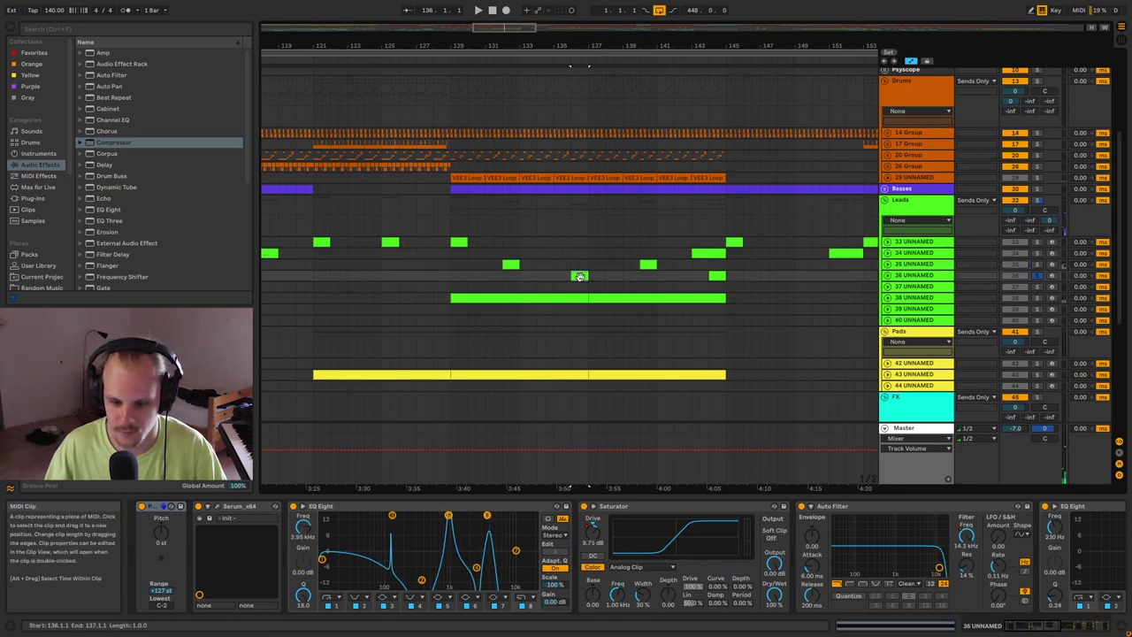
{"action": "key", "text": "space"}
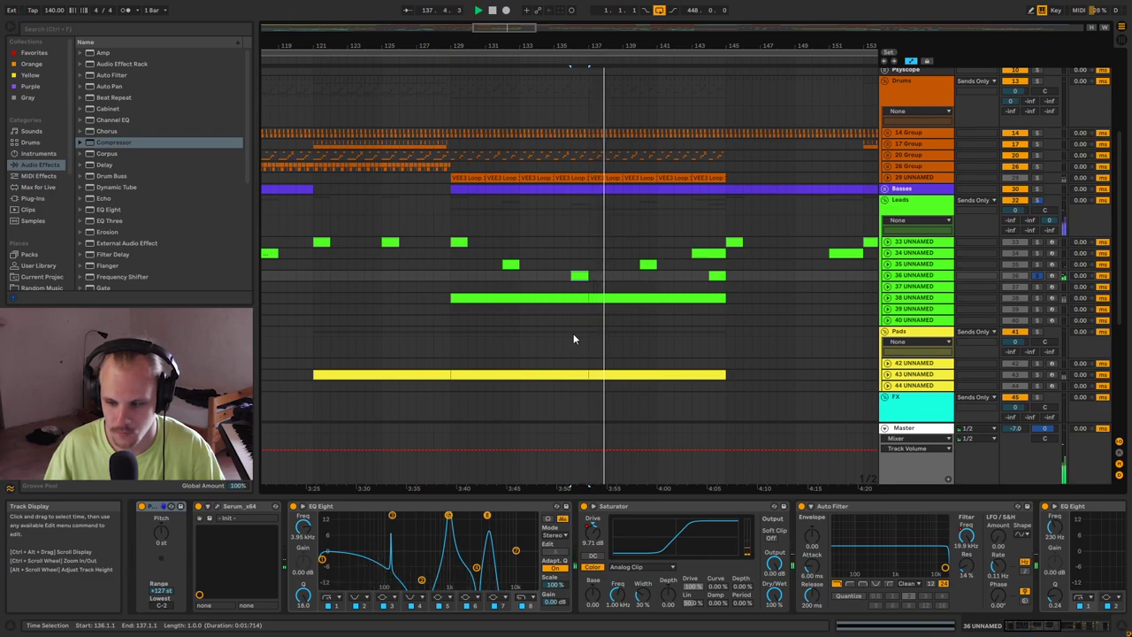
{"action": "key", "text": "space"}
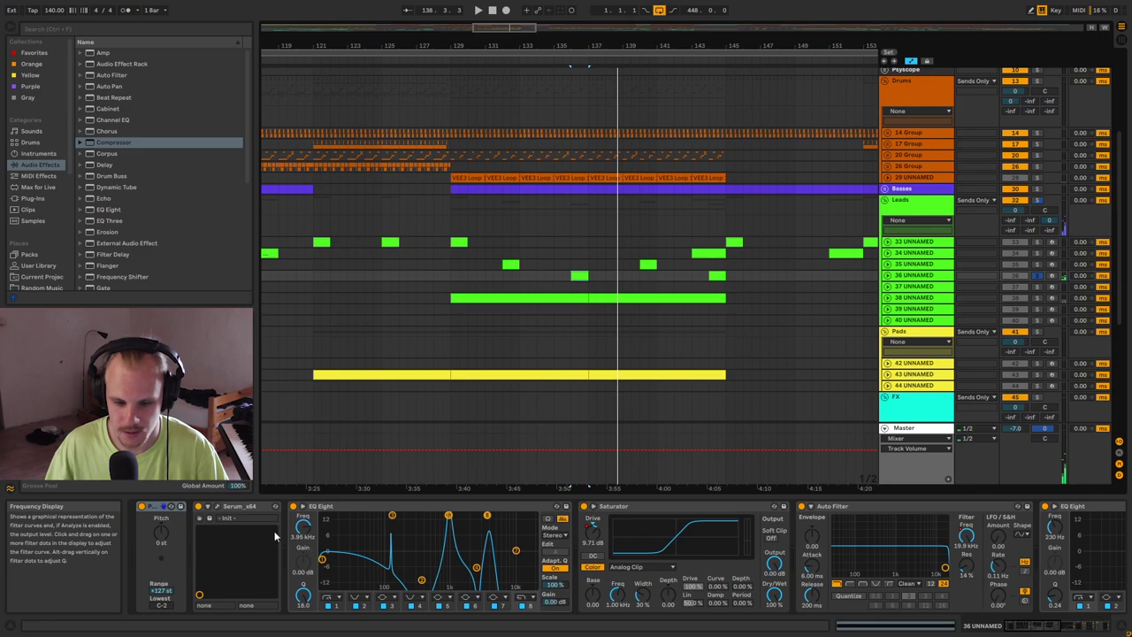
Inspect the 36 UNNAMED track's Serum patch and its clip's notes at bar 136, and unfold the track's automation lanes.
{"action": "left_click", "coordinate": [222, 512]}
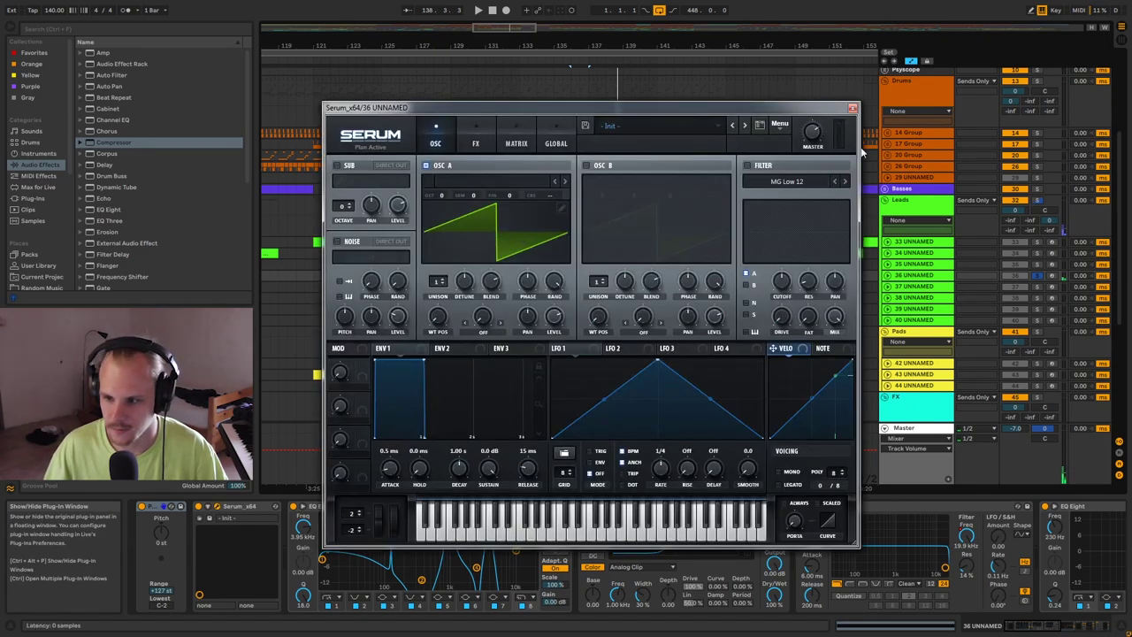
{"action": "left_click", "coordinate": [851, 108]}
{"action": "double_click", "coordinate": [580, 275]}
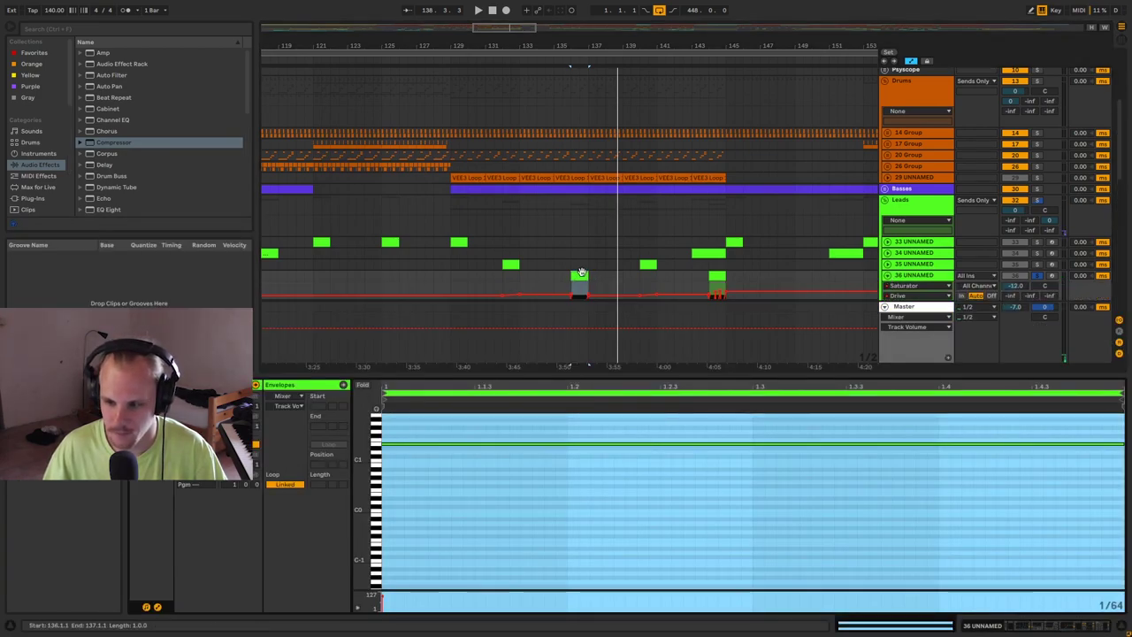
{"action": "double_click", "coordinate": [923, 277]}
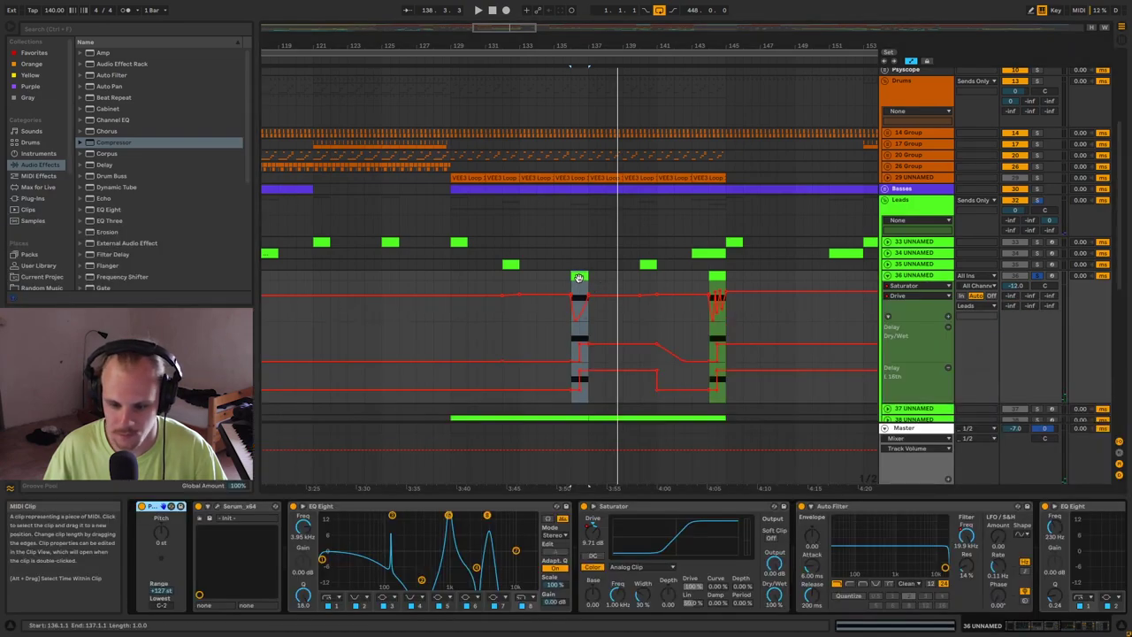
Enlarge the EQ Eight curve, compare it and the automation on 36 and 35 UNNAMED, and fold both tracks.
{"action": "left_click", "coordinate": [302, 512]}
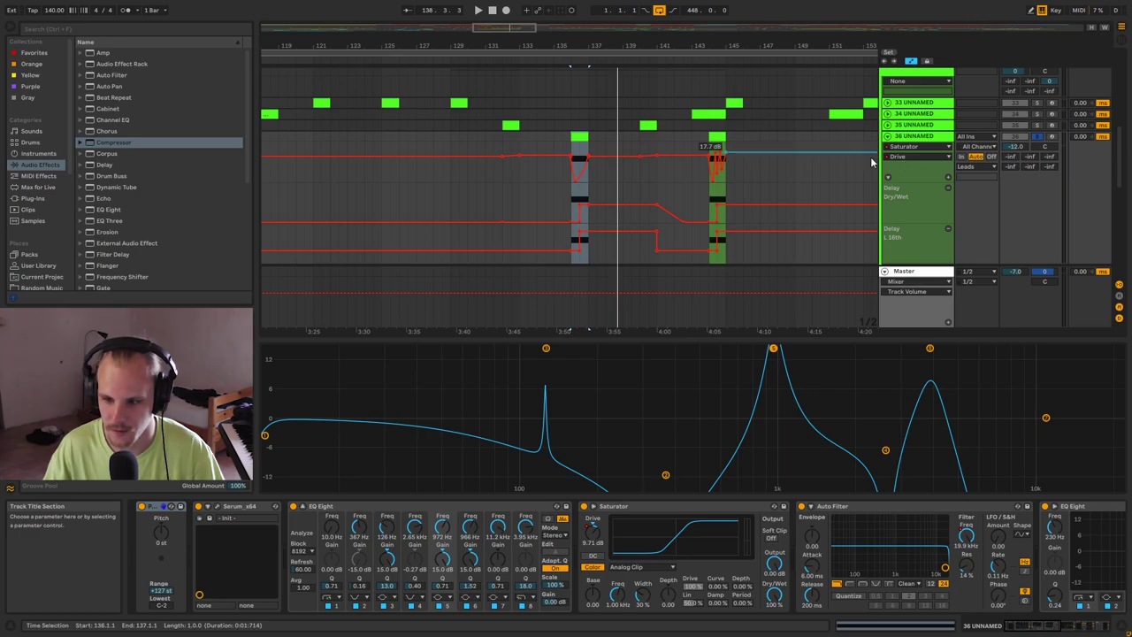
{"action": "left_click", "coordinate": [887, 125]}
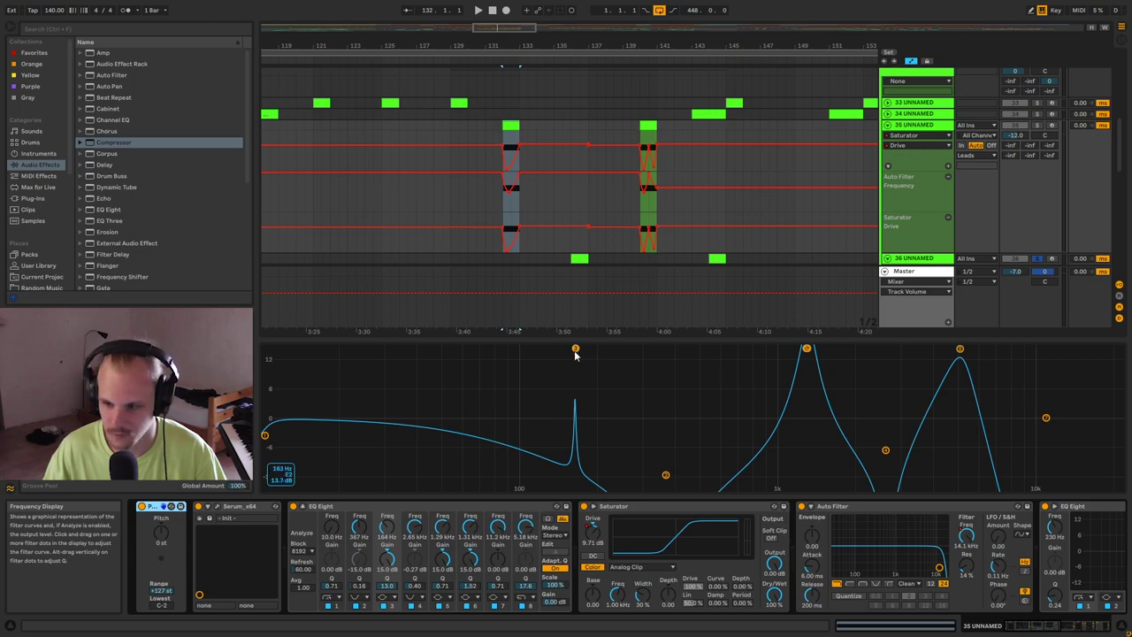
{"action": "left_click", "coordinate": [888, 126]}
{"action": "left_click", "coordinate": [904, 126]}
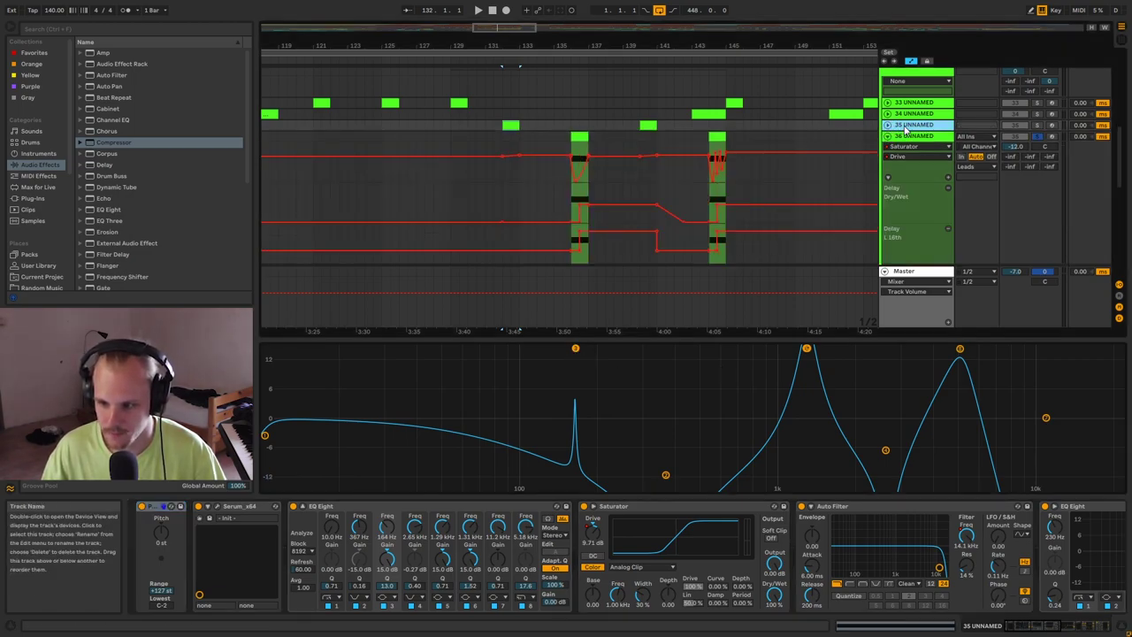
{"action": "left_click", "coordinate": [889, 137]}
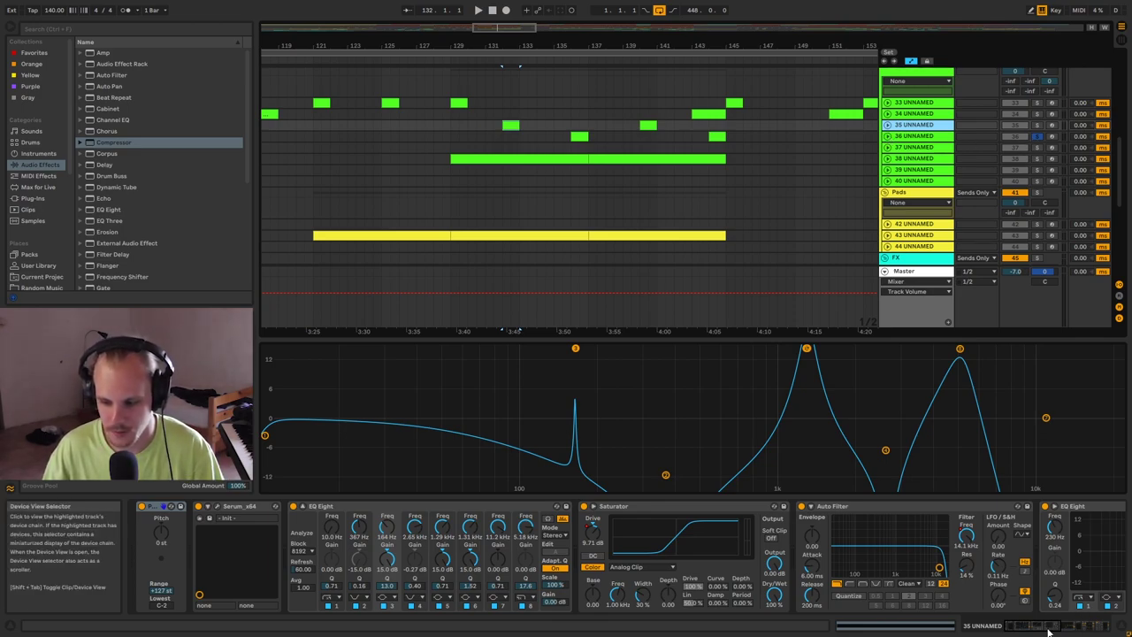
Select the 35 UNNAMED track's Delay and examine its L 16th automation around the clip at bar 132.
{"action": "left_click_drag", "start_coordinate": [1050, 628], "coordinate": [1102, 626]}
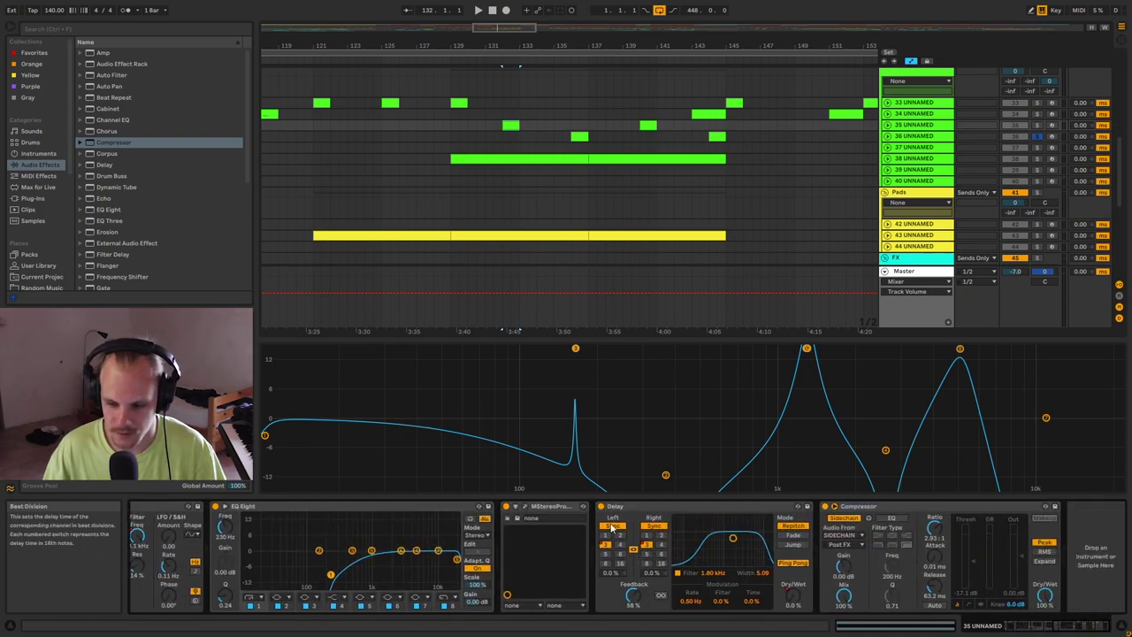
{"action": "left_click", "coordinate": [637, 506]}
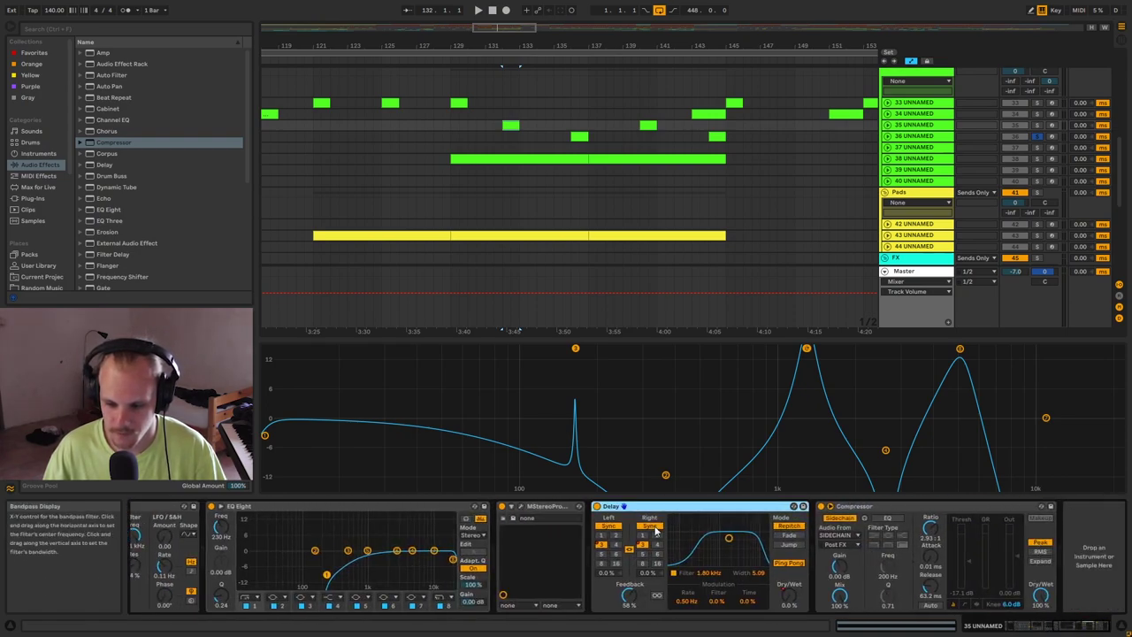
{"action": "left_click", "coordinate": [888, 126]}
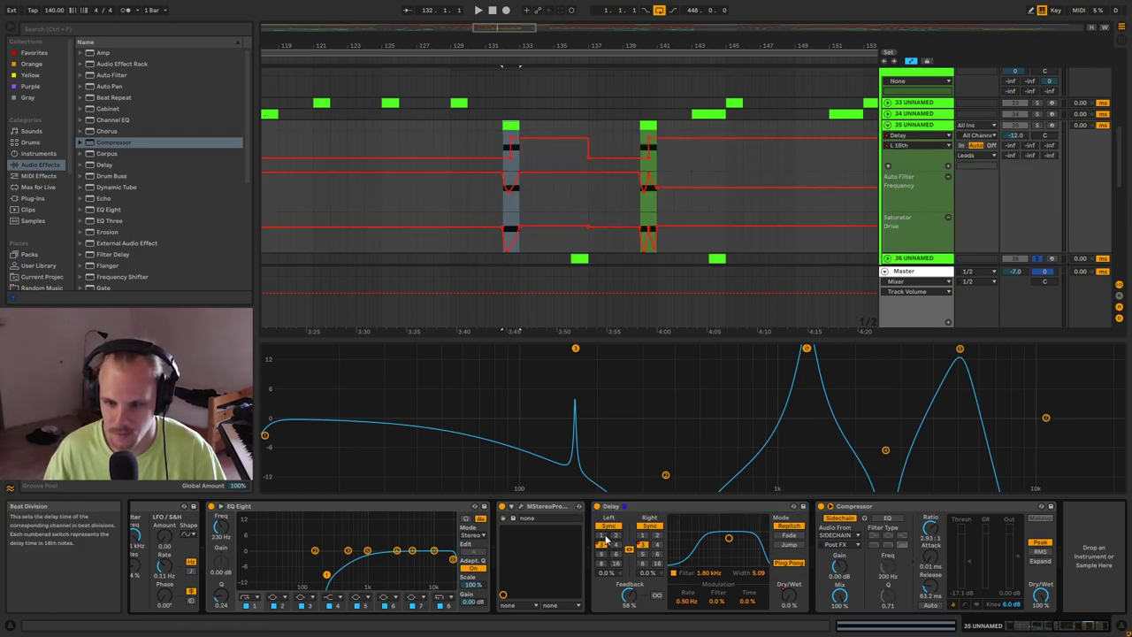
{"action": "left_click", "coordinate": [488, 150]}
{"action": "scroll", "coordinate": [487, 150], "scroll_direction": "up", "scroll_amount": 3}
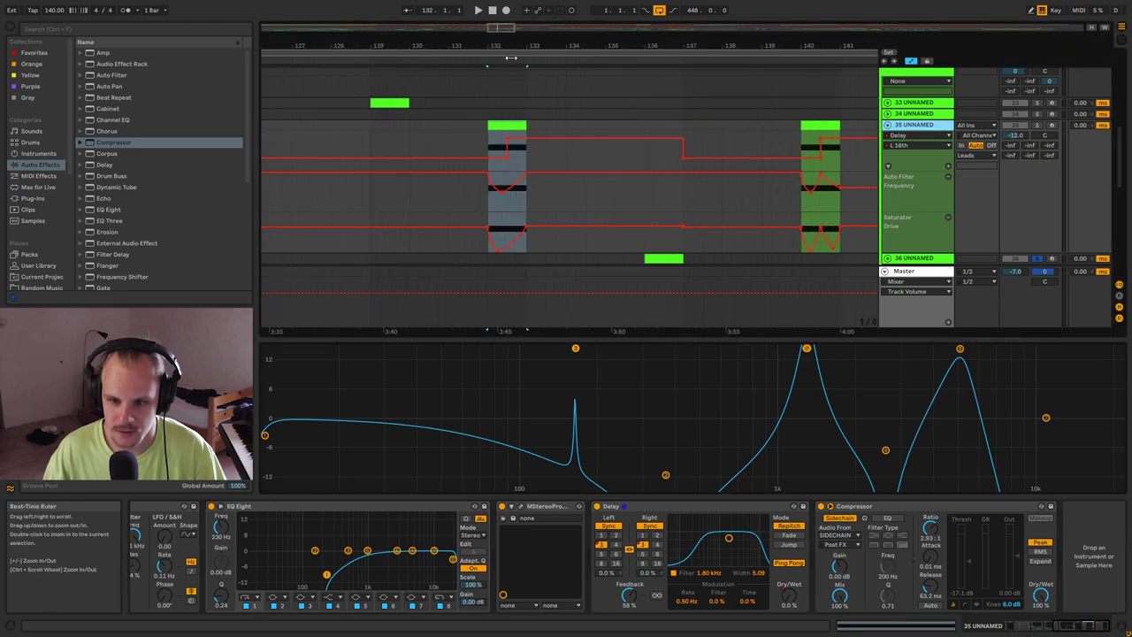
Mark the first and second halves of bar 132 in the L 16th lane to compare the delay time settings.
{"action": "left_click", "coordinate": [496, 158]}
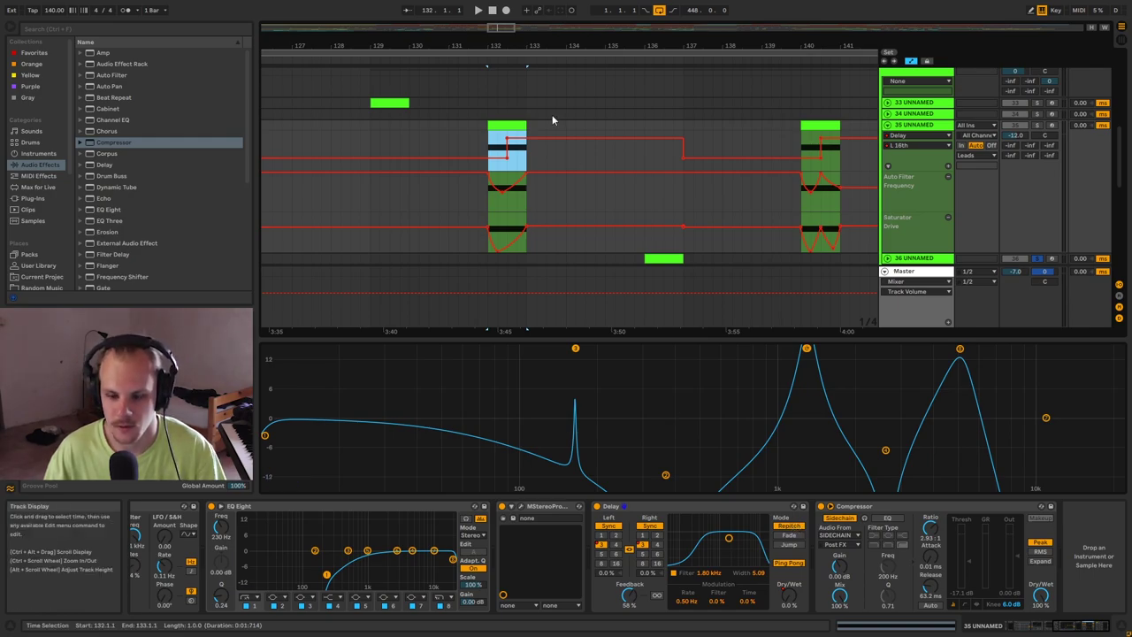
{"action": "left_click_drag", "start_coordinate": [489, 141], "coordinate": [508, 141]}
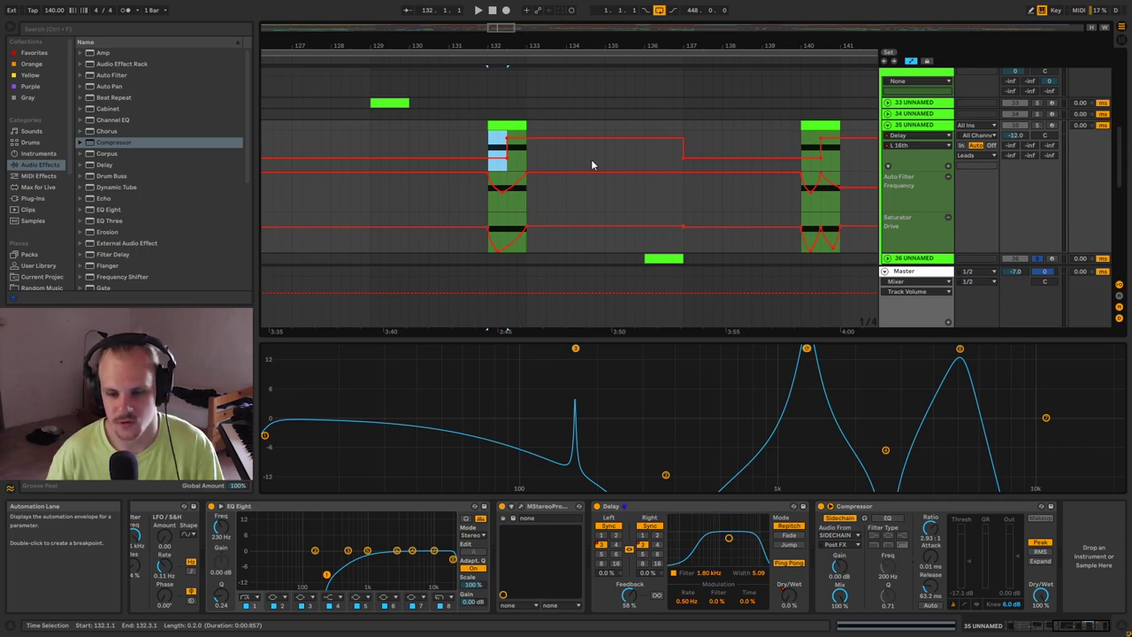
{"action": "left_click_drag", "start_coordinate": [511, 152], "coordinate": [529, 152]}
{"action": "left_click", "coordinate": [539, 152]}
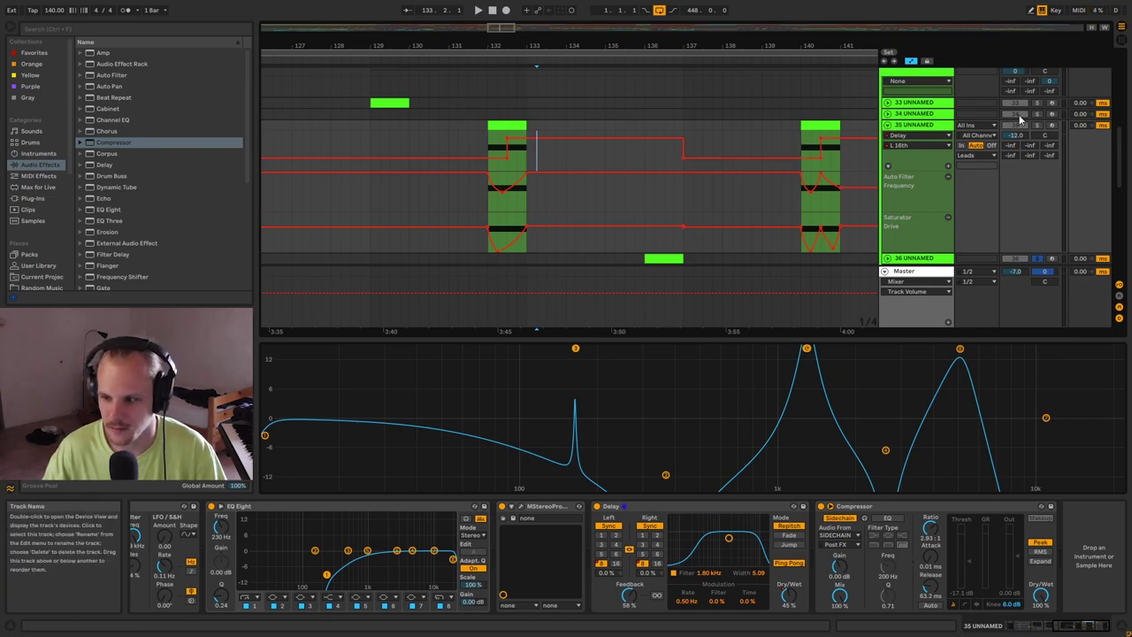
Play the soloed 35 UNNAMED clip from bar 132 to hear its delay change, and unsolo and fold the track.
{"action": "left_click", "coordinate": [505, 125]}
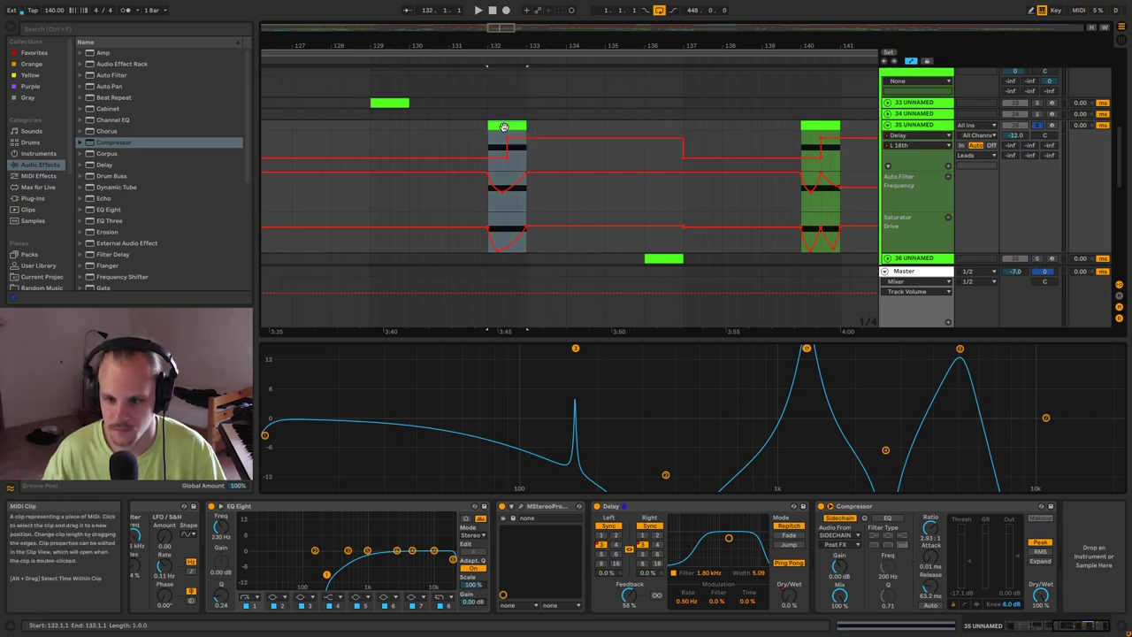
{"action": "key", "text": "space"}
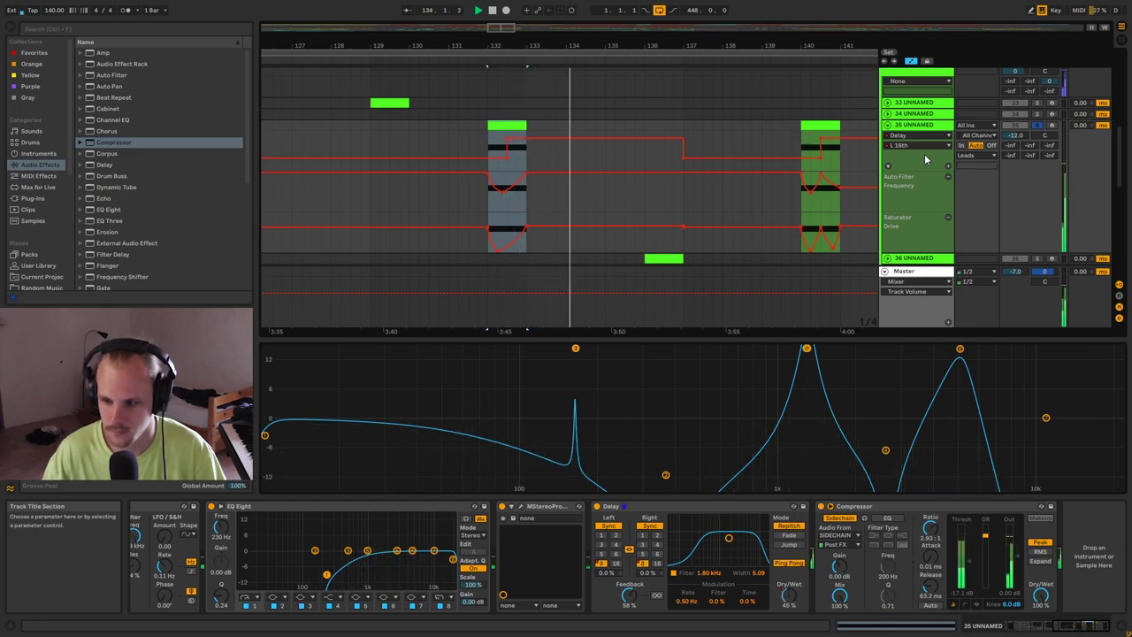
{"action": "key", "text": "space"}
{"action": "left_click", "coordinate": [1039, 126]}
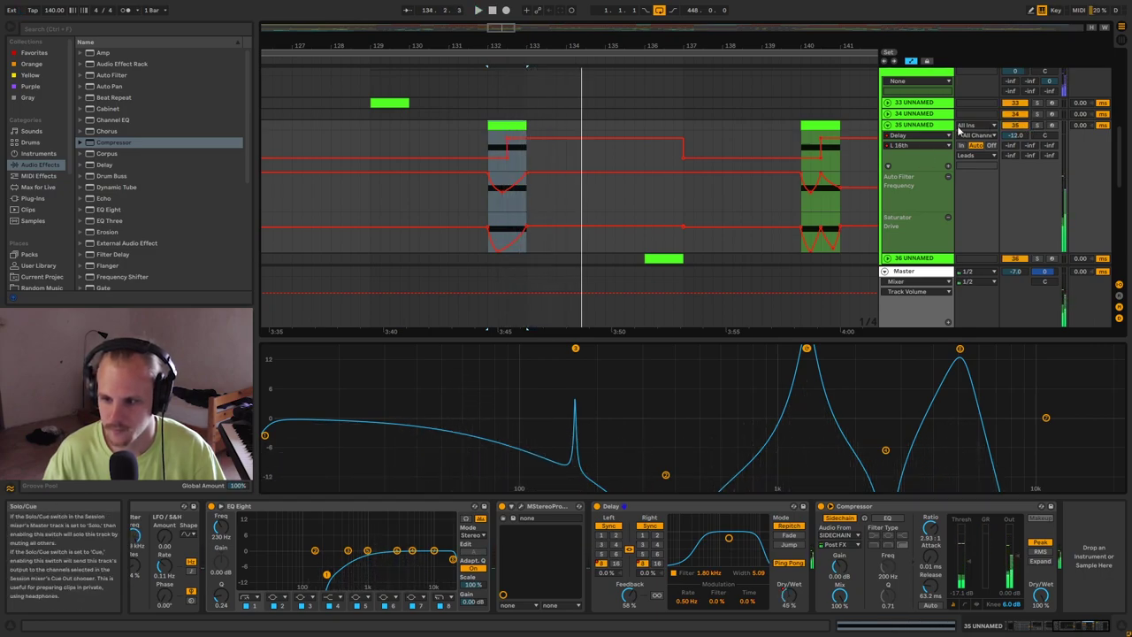
{"action": "left_click", "coordinate": [887, 125]}
Unfold and solo the 37 UNNAMED lead track and play its clip from bar 161.
{"action": "left_click_drag", "start_coordinate": [617, 67], "coordinate": [558, 78]}
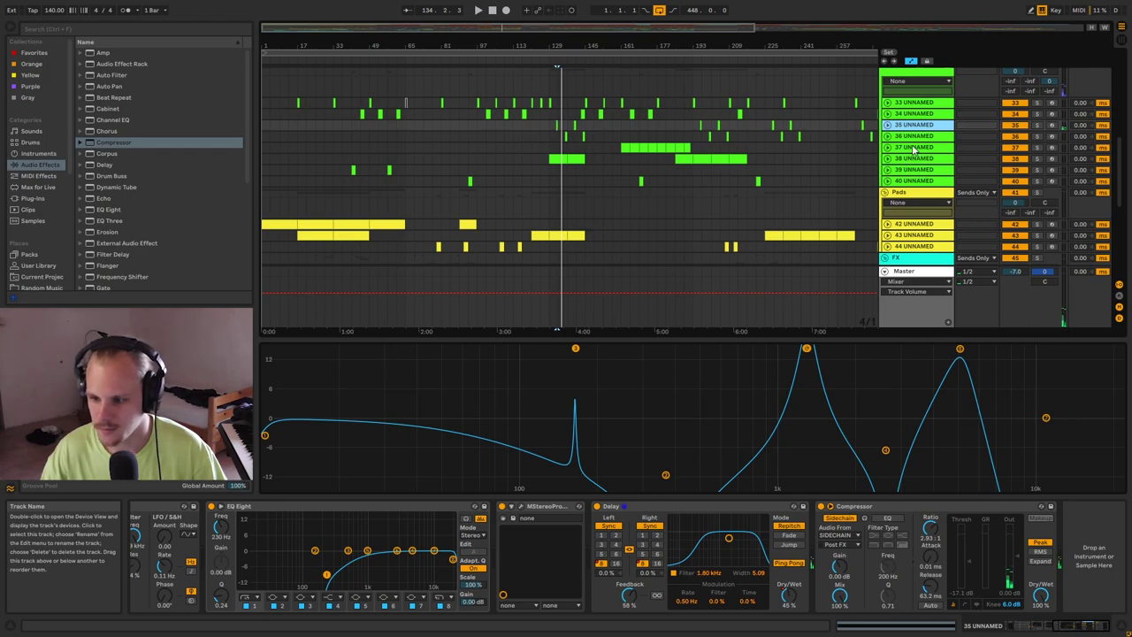
{"action": "left_click", "coordinate": [914, 148]}
{"action": "left_click", "coordinate": [887, 147]}
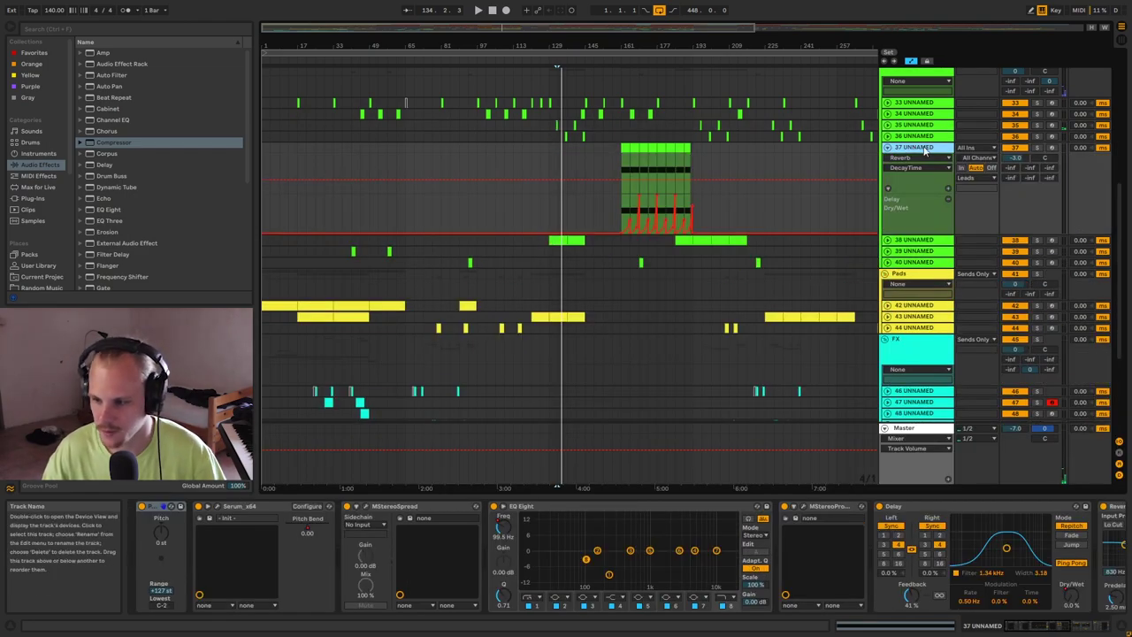
{"action": "left_click", "coordinate": [1037, 147]}
{"action": "left_click_drag", "start_coordinate": [650, 49], "coordinate": [525, 68]}
{"action": "scroll", "coordinate": [550, 170], "scroll_direction": "up", "scroll_amount": 4}
{"action": "scroll", "coordinate": [551, 170], "scroll_direction": "down", "scroll_amount": 2}
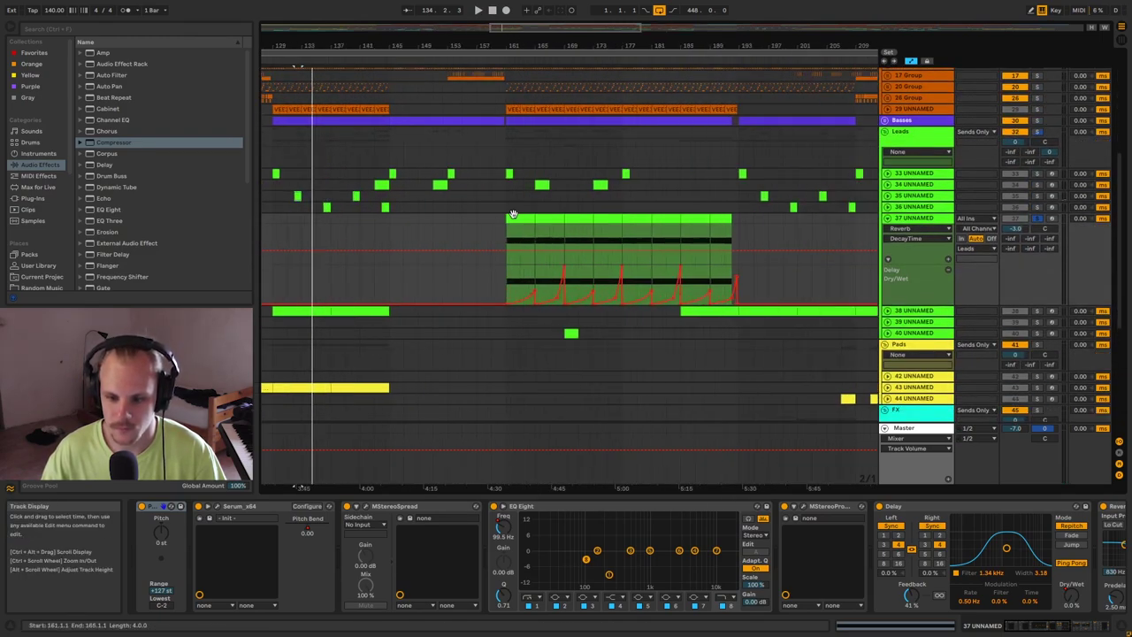
{"action": "key", "text": "space"}
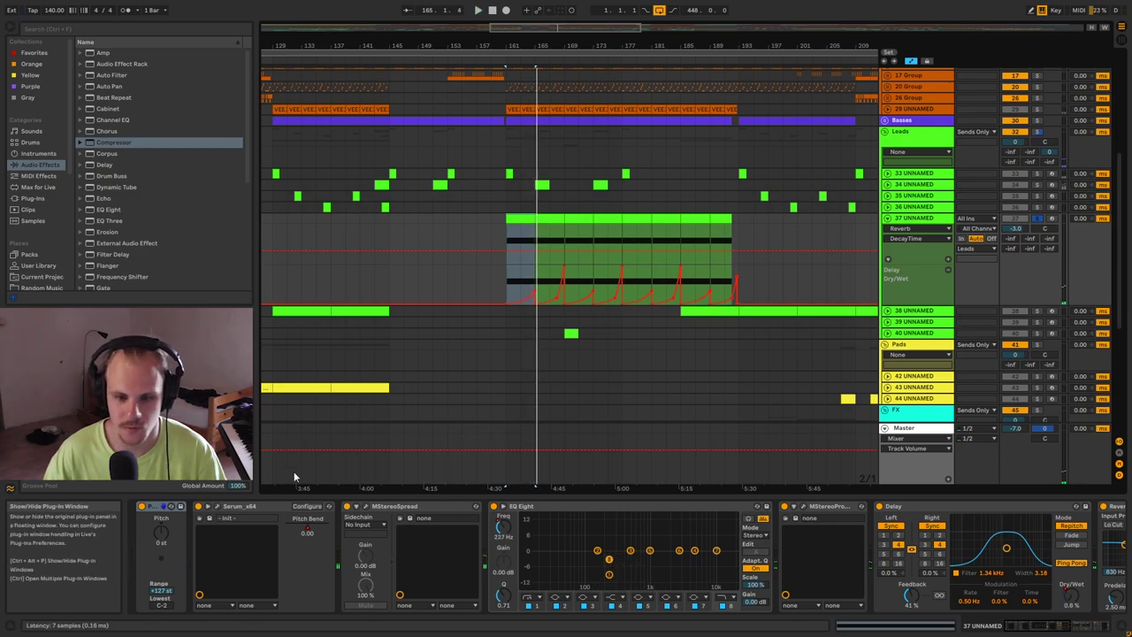
Inspect the 37 UNNAMED track's Serum patch including the LFO 2 shape, and close its window.
{"action": "left_click", "coordinate": [250, 501]}
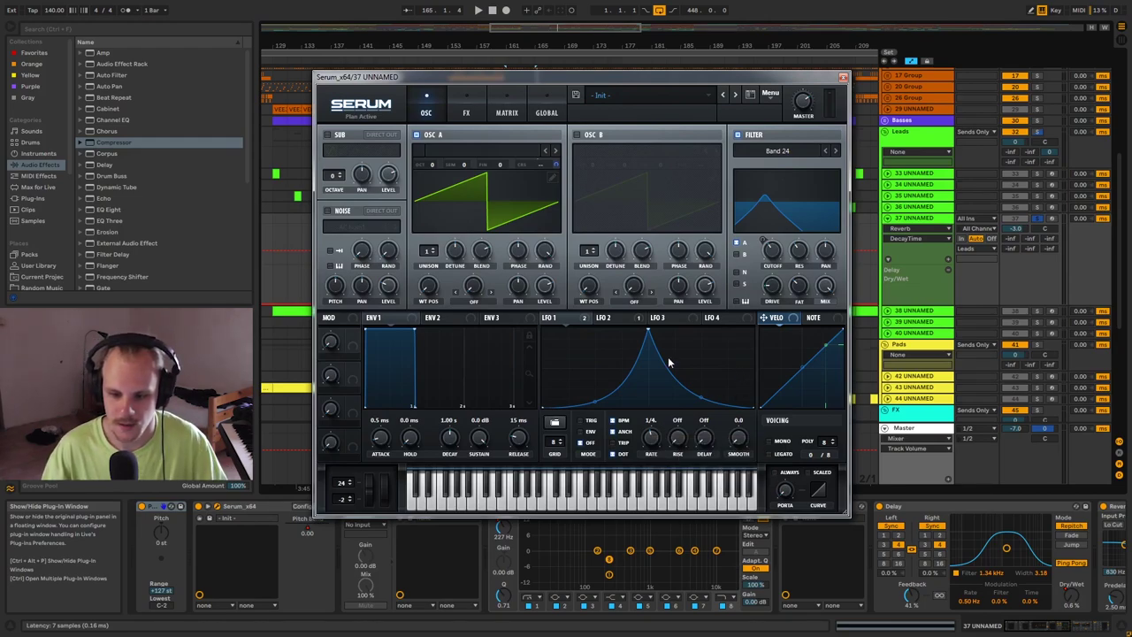
{"action": "left_click", "coordinate": [608, 317]}
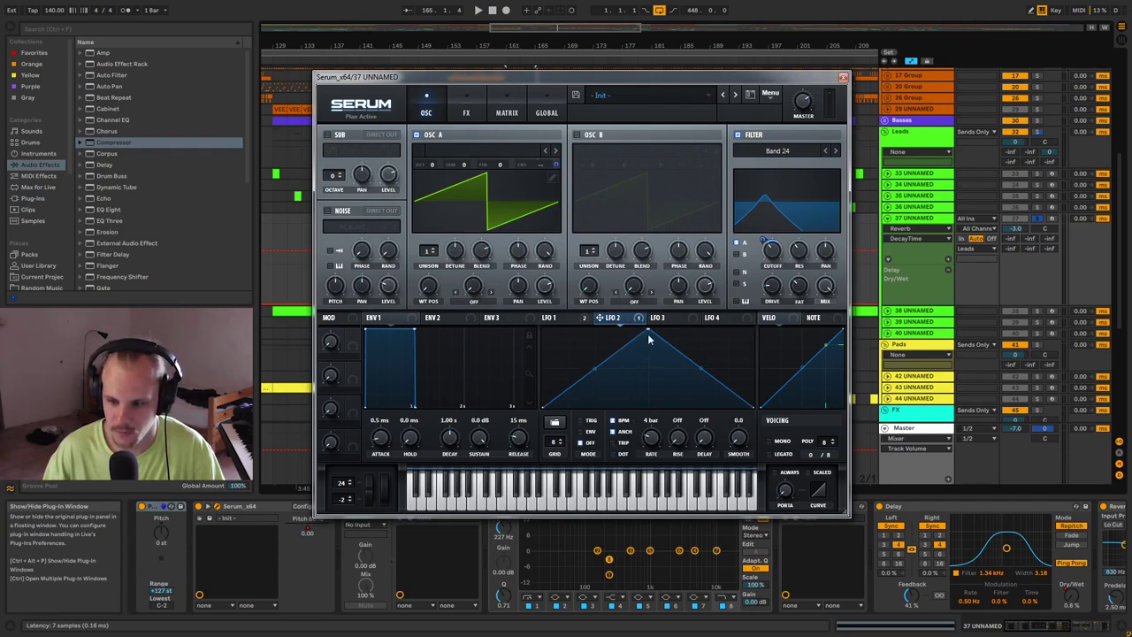
{"action": "left_click", "coordinate": [843, 76]}
Examine the 37 UNNAMED track's Delay Dry/Wet automation and play the soloed lead from bar 165.
{"action": "left_click", "coordinate": [543, 239]}
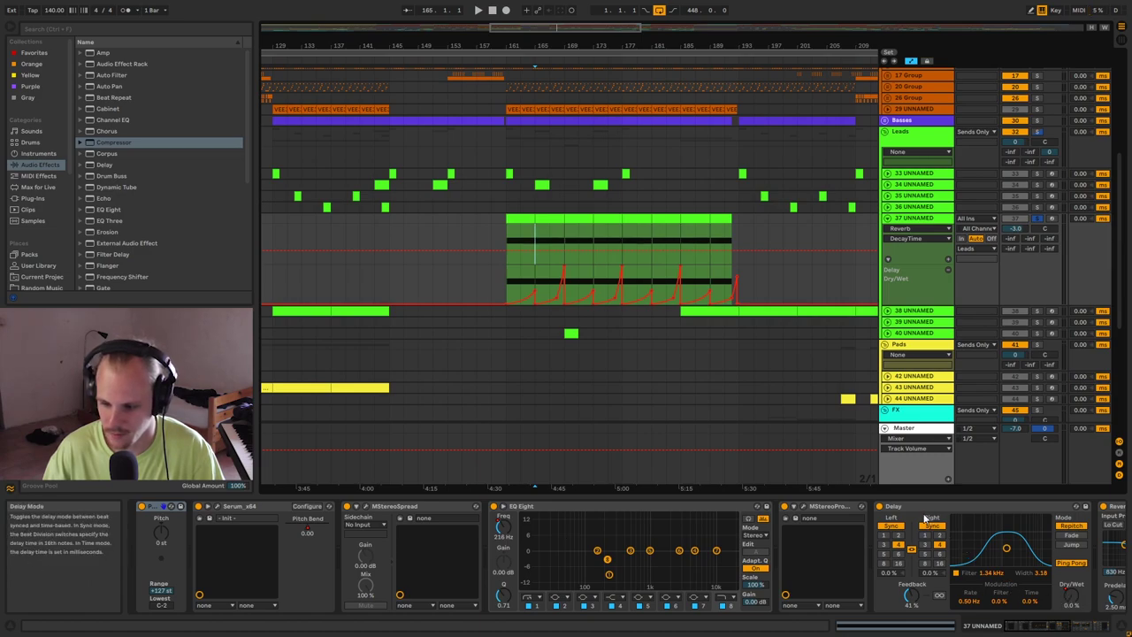
{"action": "left_click", "coordinate": [1068, 599]}
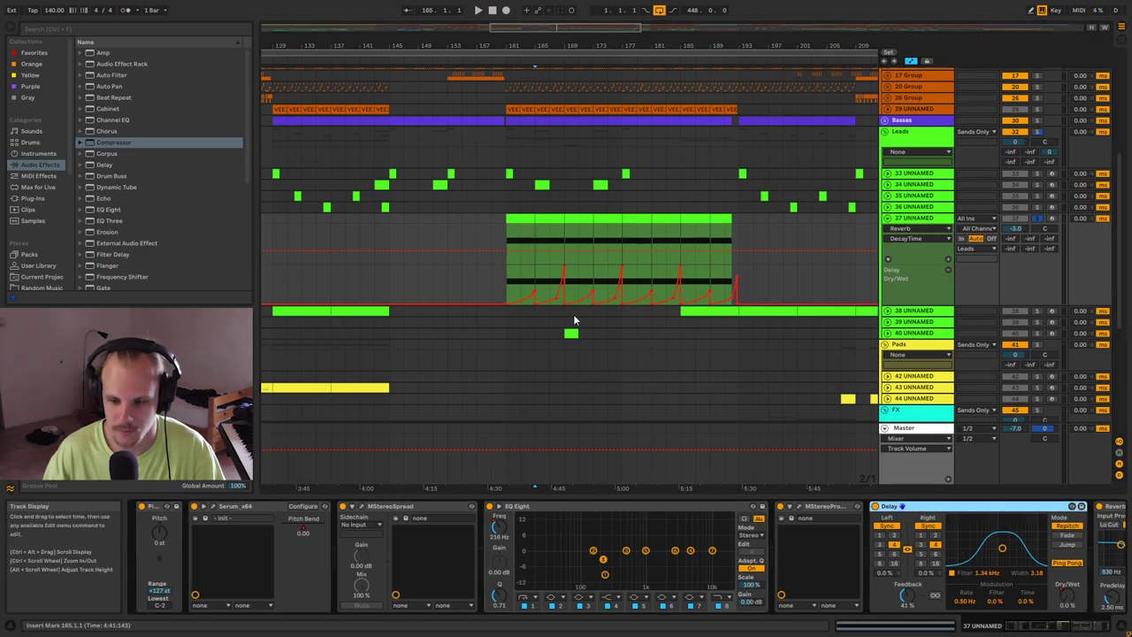
{"action": "left_click", "coordinate": [537, 281]}
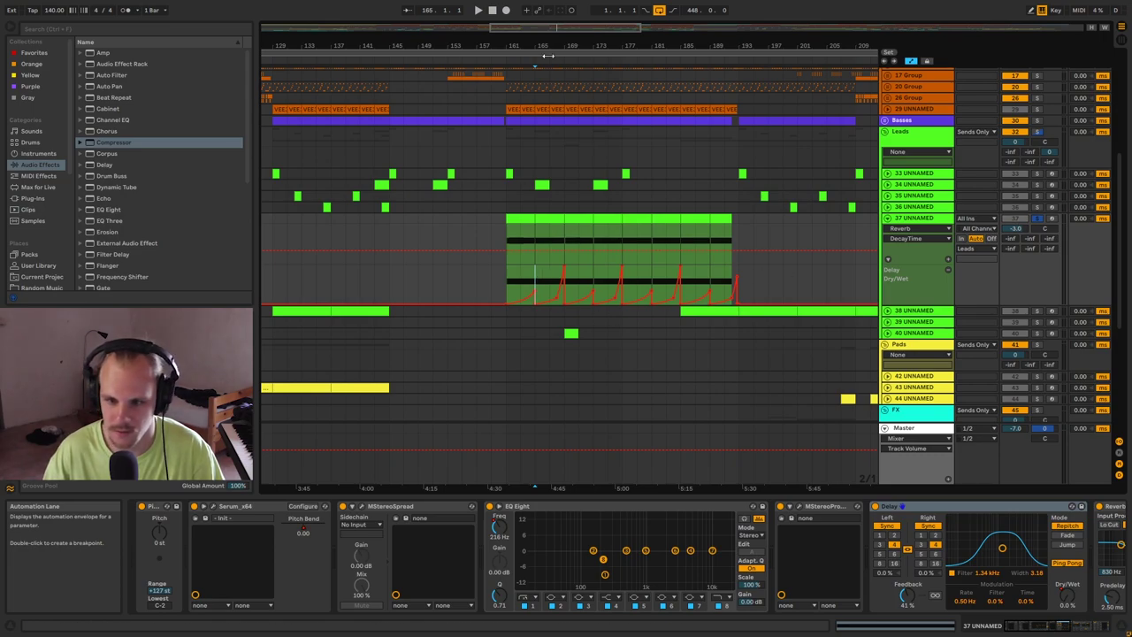
{"action": "left_click_drag", "start_coordinate": [538, 46], "coordinate": [538, 102]}
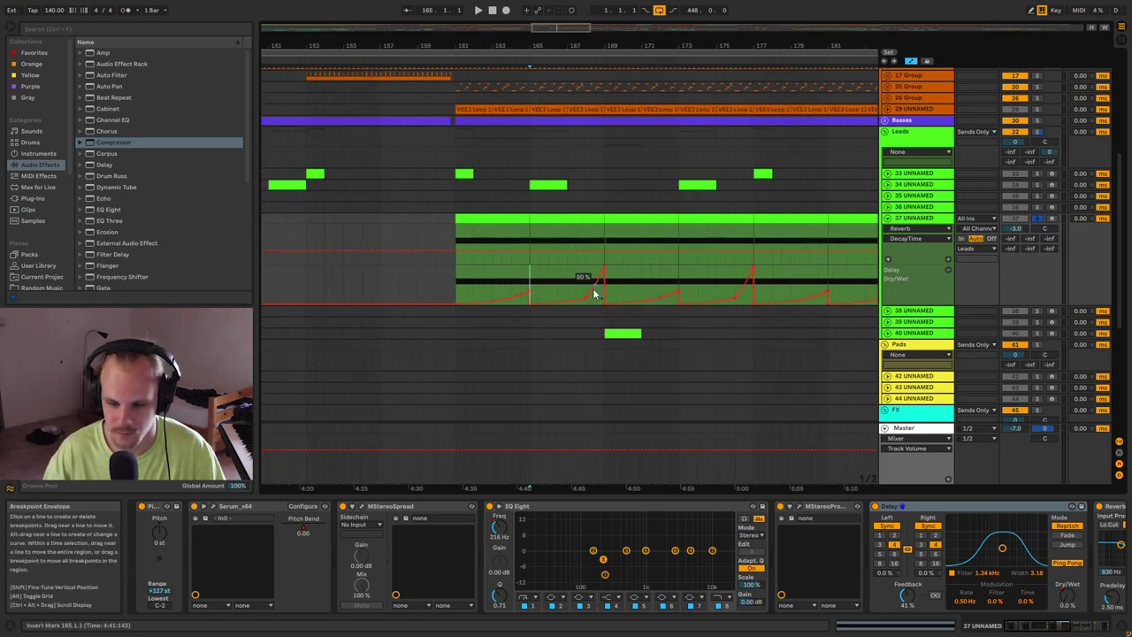
{"action": "key", "text": "space"}
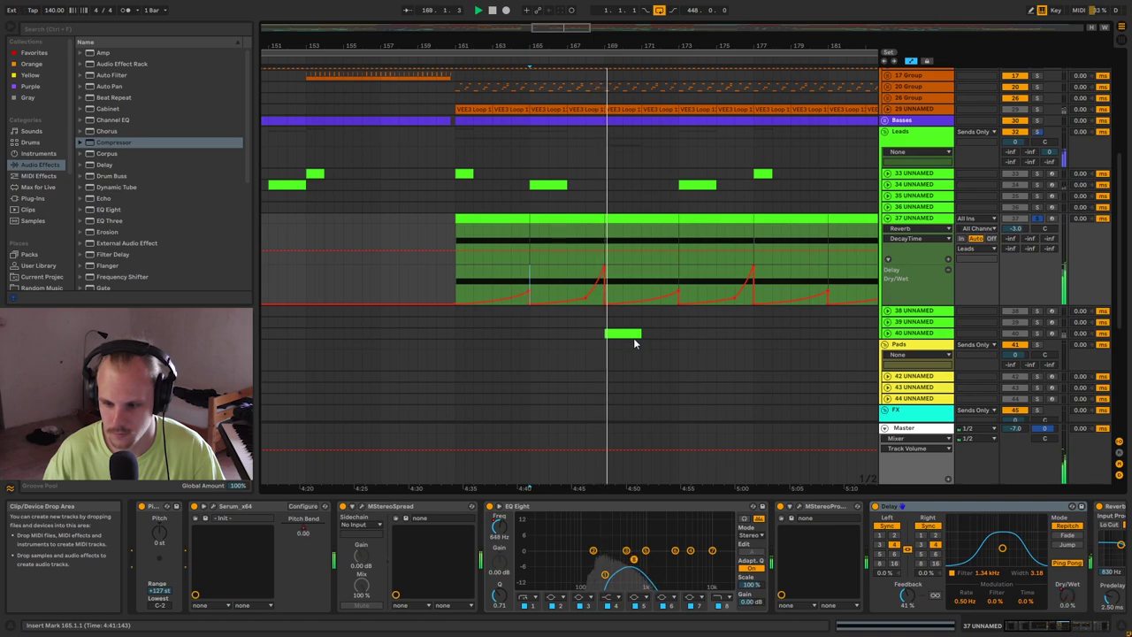
{"action": "key", "text": "space"}
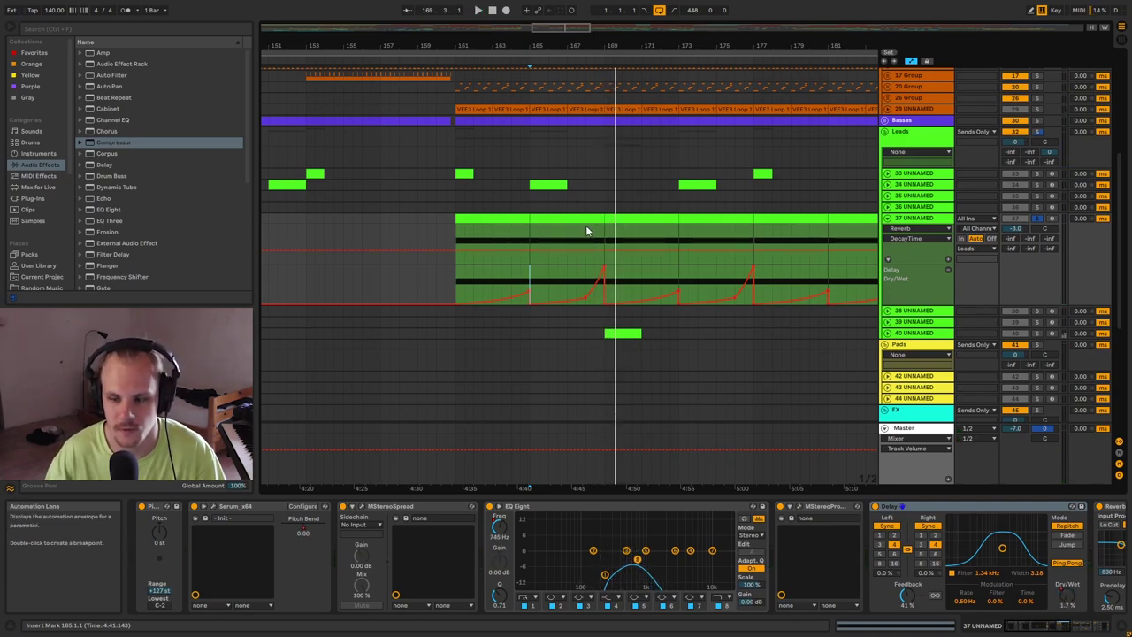
Fold the 37 UNNAMED track, select the 38 UNNAMED clip at bar 129, and unfold and solo its track.
{"action": "left_click", "coordinate": [888, 219]}
{"action": "mouse_move", "coordinate": [584, 44]}
{"action": "left_mouse_down"}
{"action": "mouse_move", "coordinate": [584, 22]}
{"action": "mouse_move", "coordinate": [624, 22]}
{"action": "left_mouse_up"}
{"action": "left_click", "coordinate": [469, 231]}
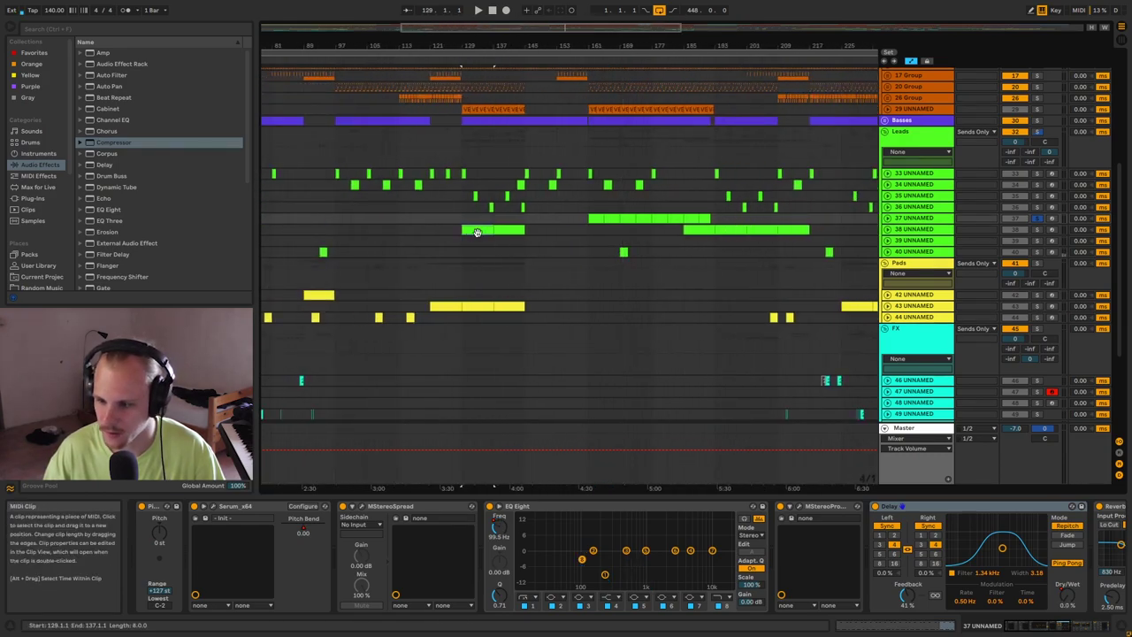
{"action": "left_click", "coordinate": [888, 230]}
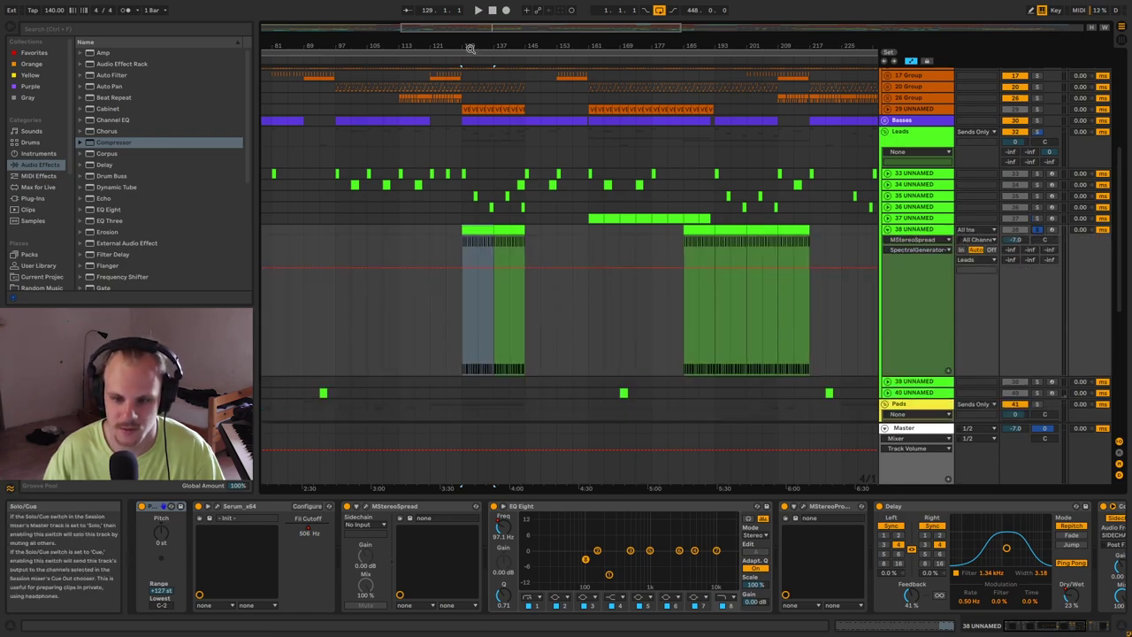
{"action": "key", "text": "z"}
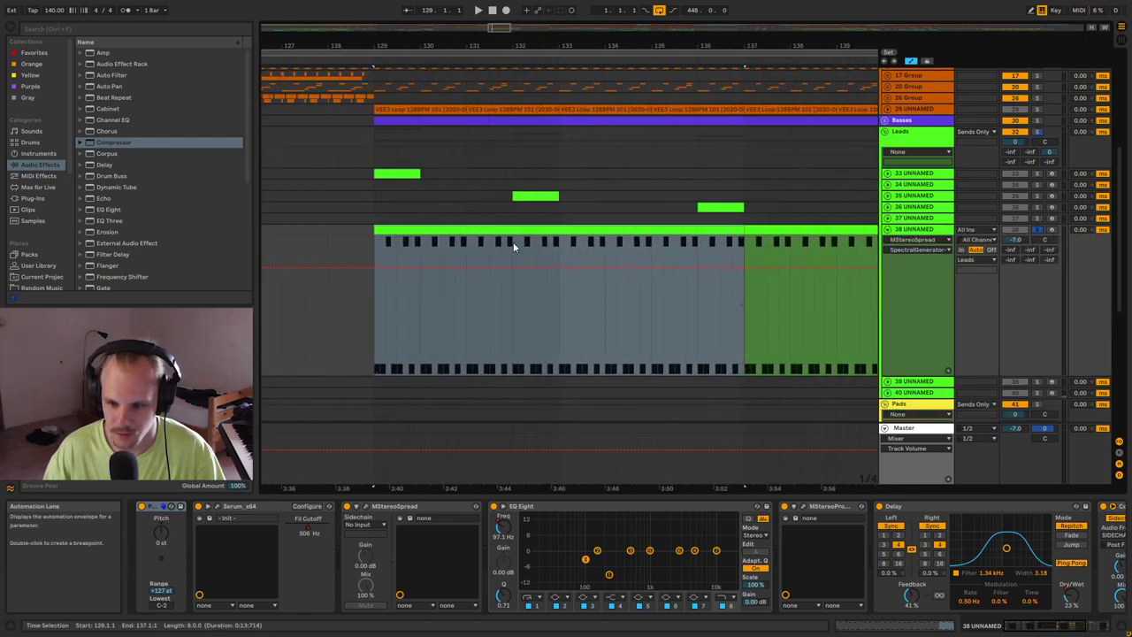
Open the 38 UNNAMED clip at bar 129 and examine its low and high MIDI notes.
{"action": "double_click", "coordinate": [511, 244]}
{"action": "left_click_drag", "start_coordinate": [386, 461], "coordinate": [1122, 482]}
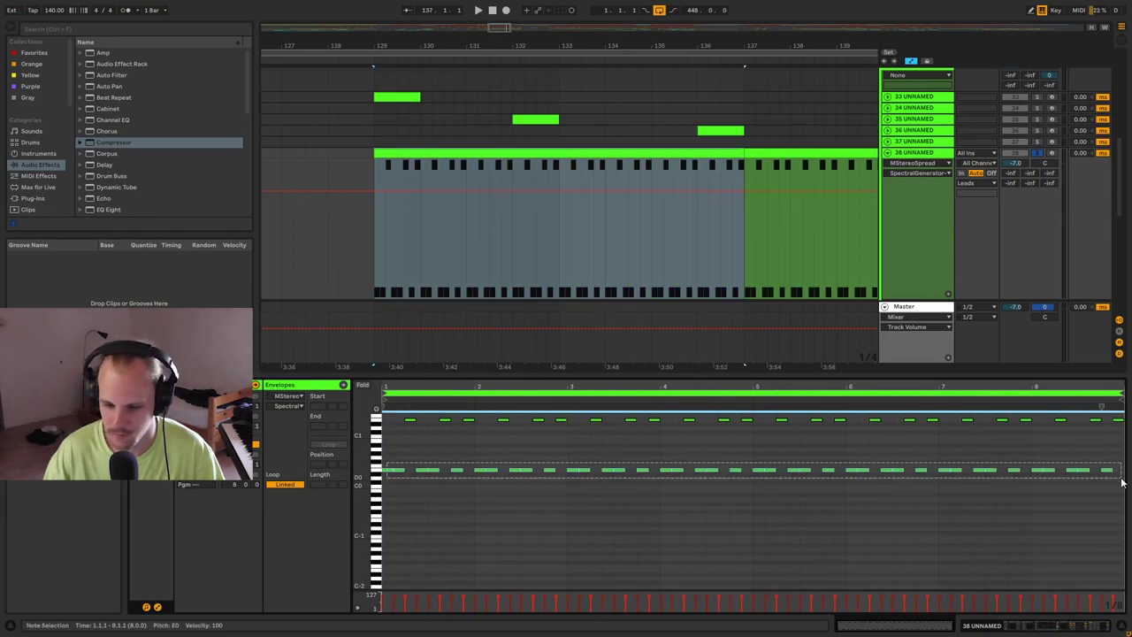
{"action": "left_click", "coordinate": [429, 425]}
{"action": "left_click_drag", "start_coordinate": [388, 417], "coordinate": [472, 486]}
{"action": "left_click", "coordinate": [463, 500]}
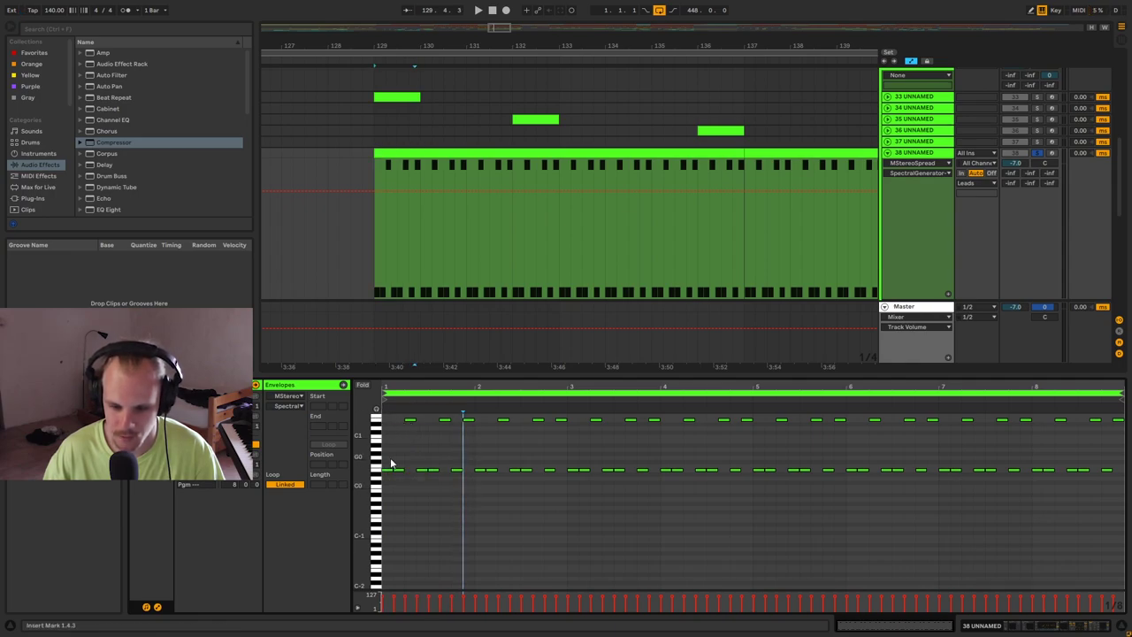
Inspect the 38 UNNAMED track's Serum patch, close its window, and show the Fil Cutoff automation on the track.
{"action": "double_click", "coordinate": [911, 154]}
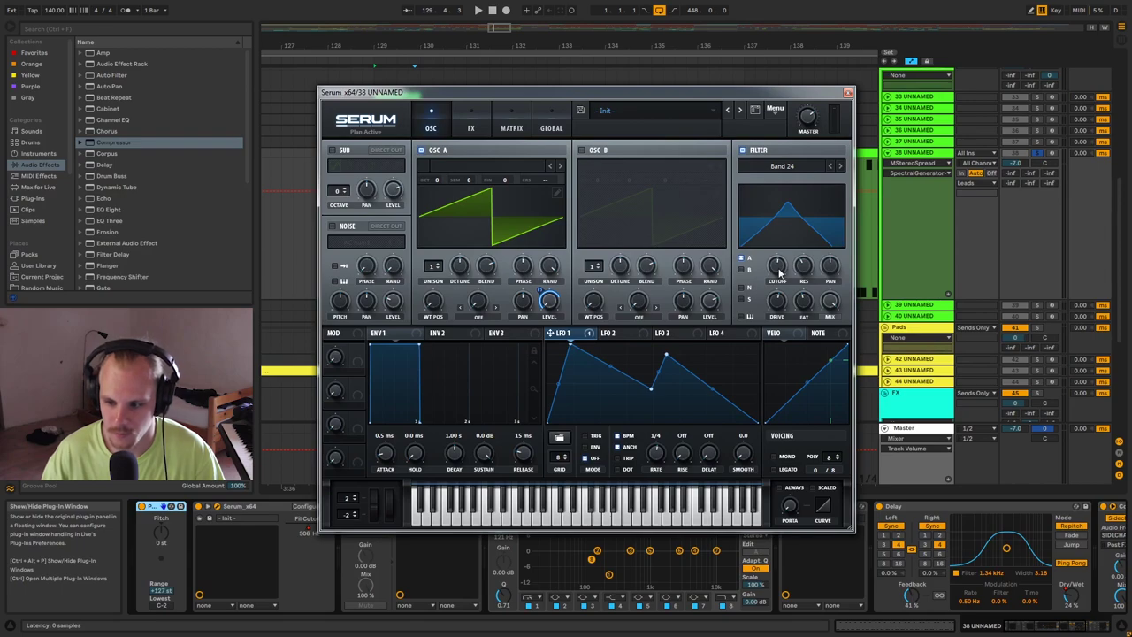
{"action": "left_click", "coordinate": [847, 94]}
{"action": "left_click", "coordinate": [920, 163]}
{"action": "left_click", "coordinate": [917, 190]}
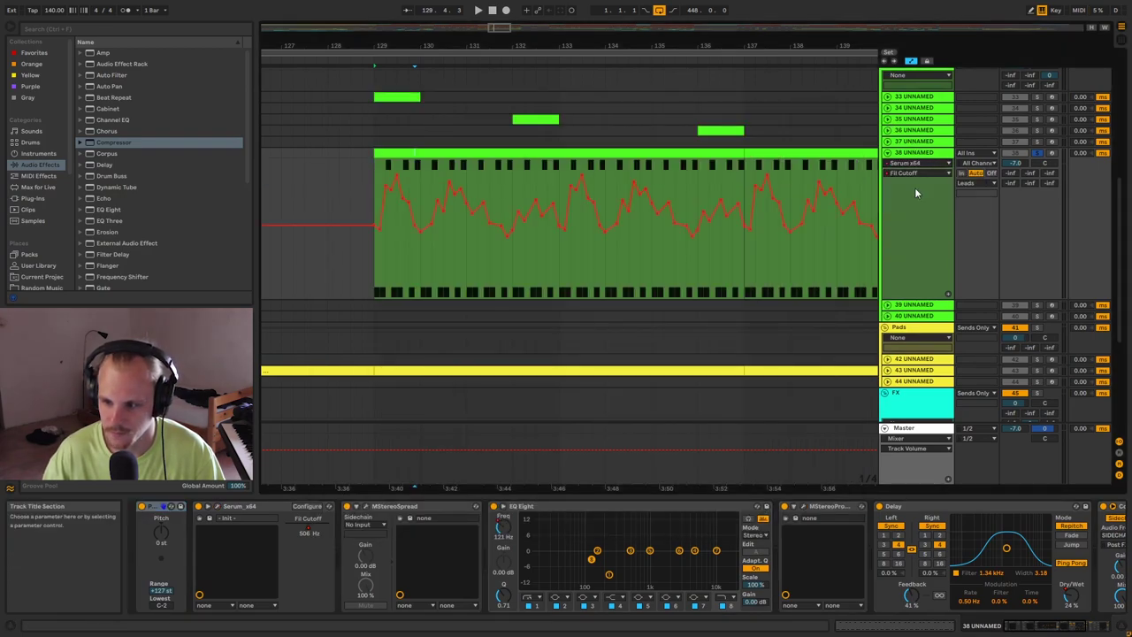
Play the soloed 38 UNNAMED lead from bar 129 and from bar 201 to hear its filter cutoff automation.
{"action": "left_click", "coordinate": [442, 153]}
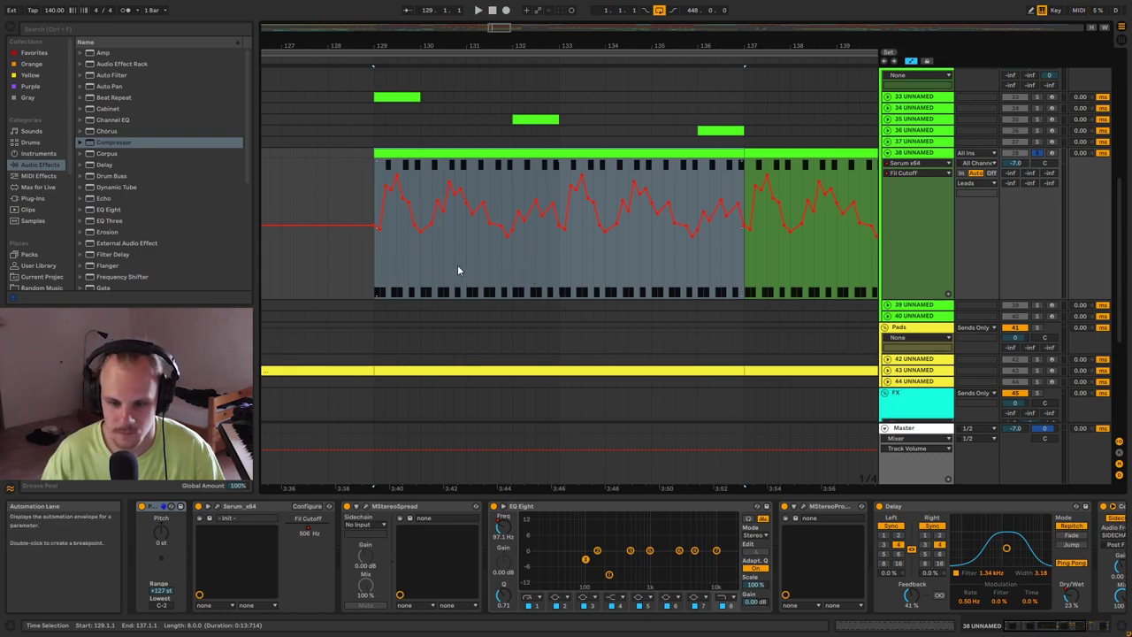
{"action": "key", "text": "space"}
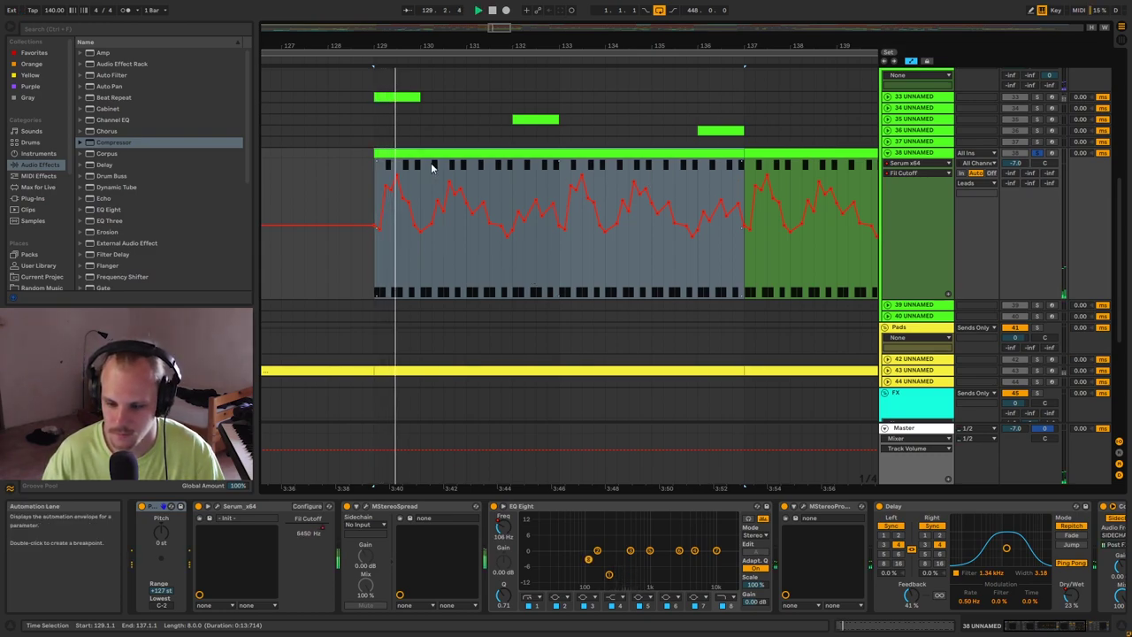
{"action": "left_click_drag", "start_coordinate": [588, 40], "coordinate": [2, 25]}
{"action": "left_click_drag", "start_coordinate": [800, 45], "coordinate": [340, 24]}
{"action": "left_click", "coordinate": [582, 272]}
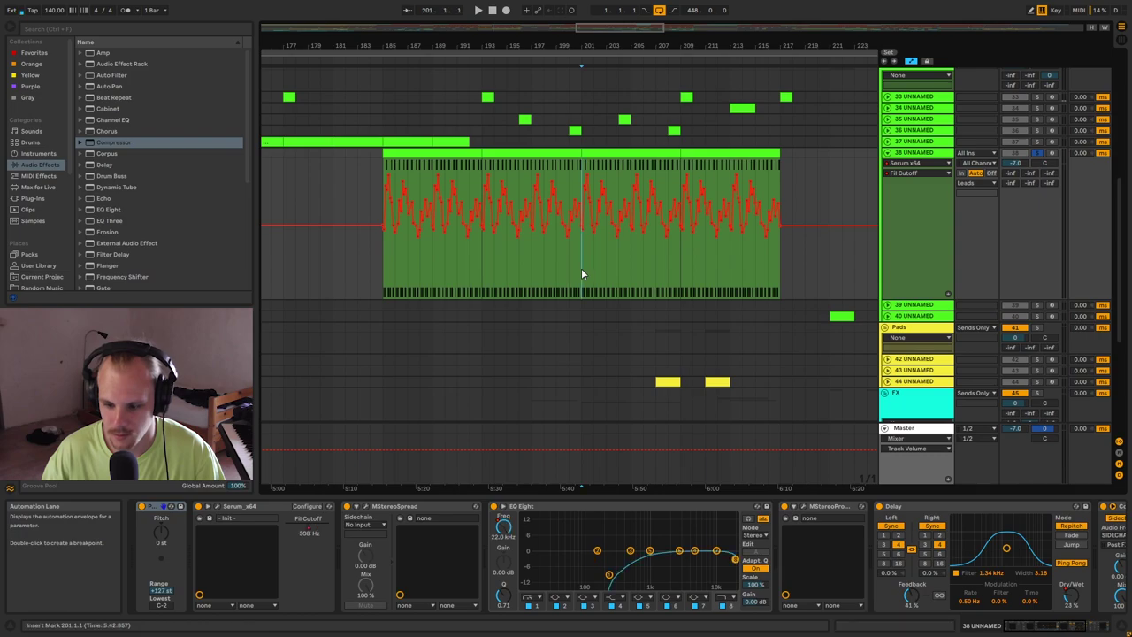
{"action": "key", "text": "space"}
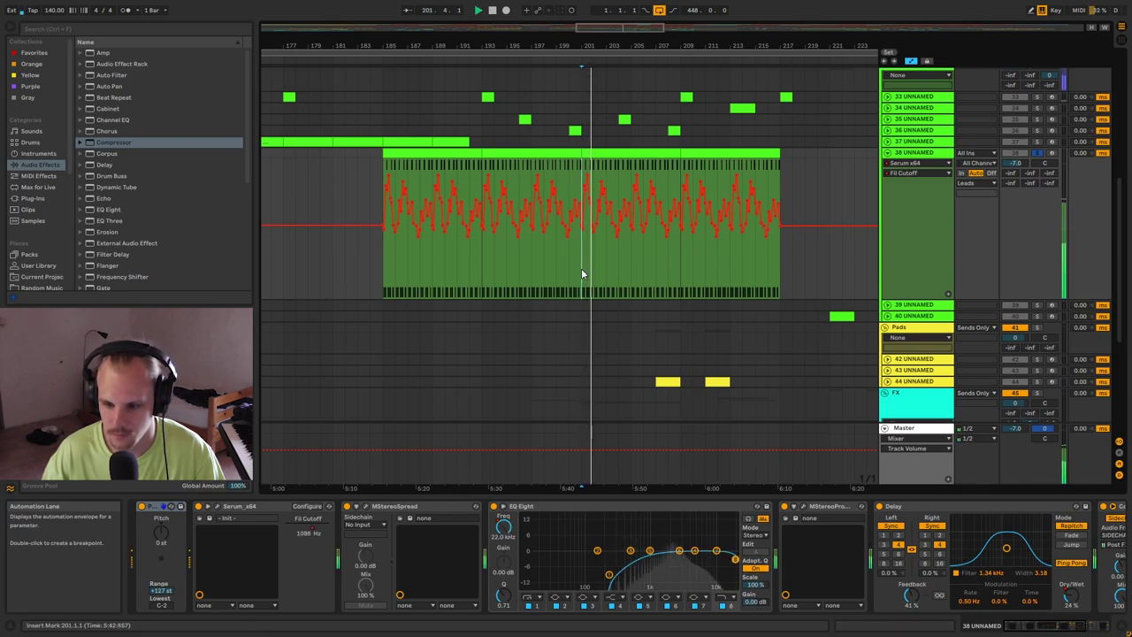
{"action": "left_click_drag", "start_coordinate": [600, 46], "coordinate": [557, 141]}
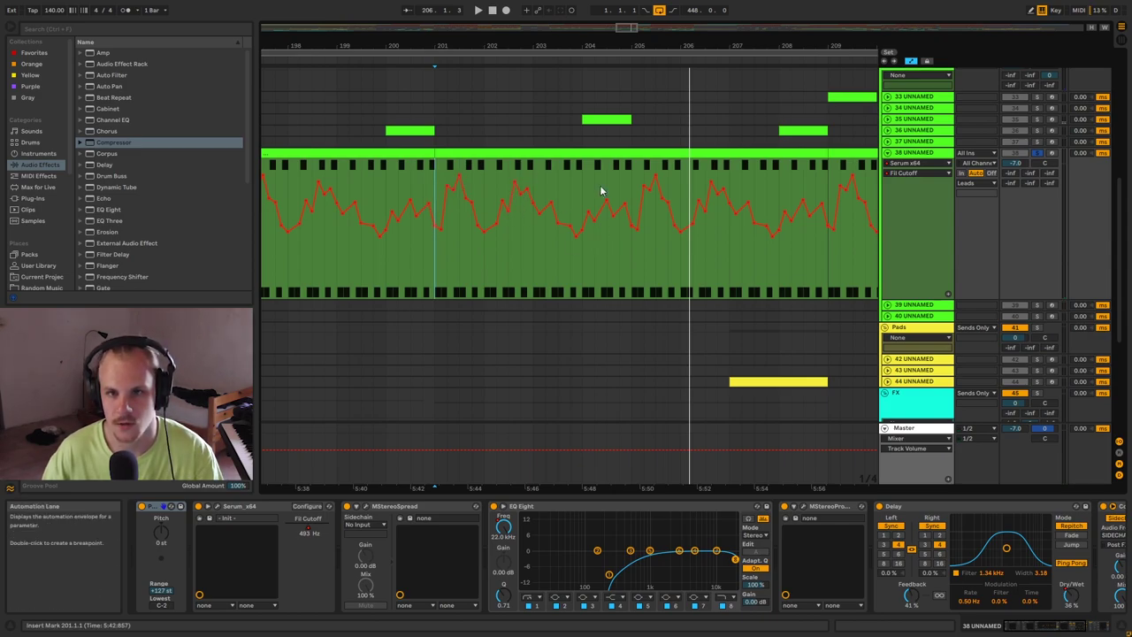
Fold the 38 UNNAMED track, unfold and solo 39 UNNAMED, and play its clip from bar 41.
{"action": "left_click_drag", "start_coordinate": [624, 36], "coordinate": [624, 4]}
{"action": "left_click", "coordinate": [888, 154]}
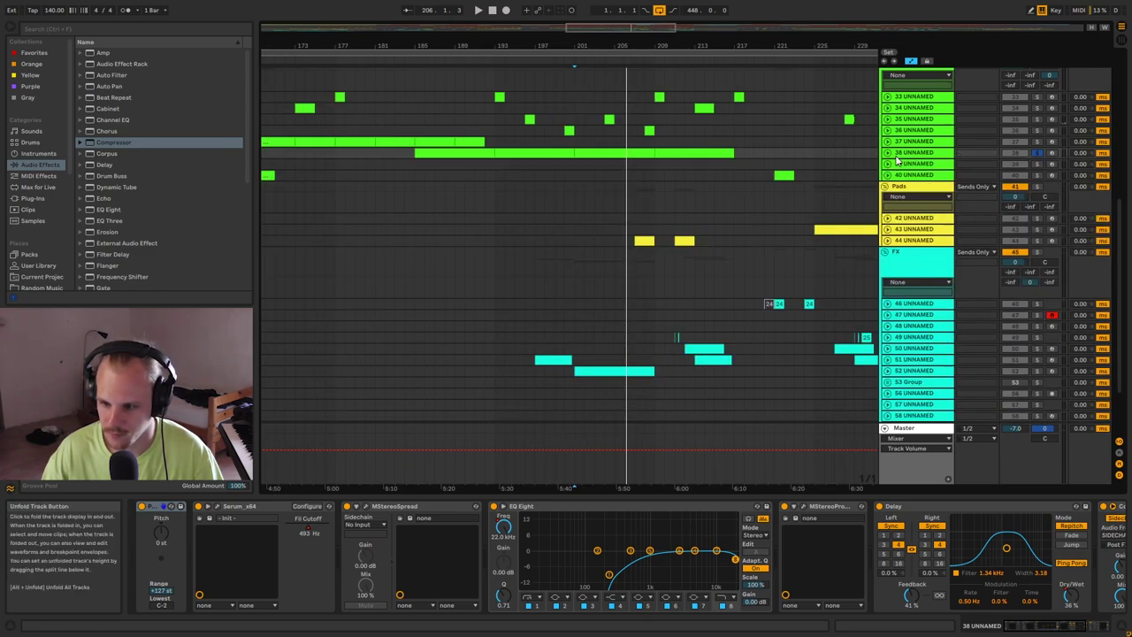
{"action": "left_click_drag", "start_coordinate": [520, 41], "coordinate": [673, 8]}
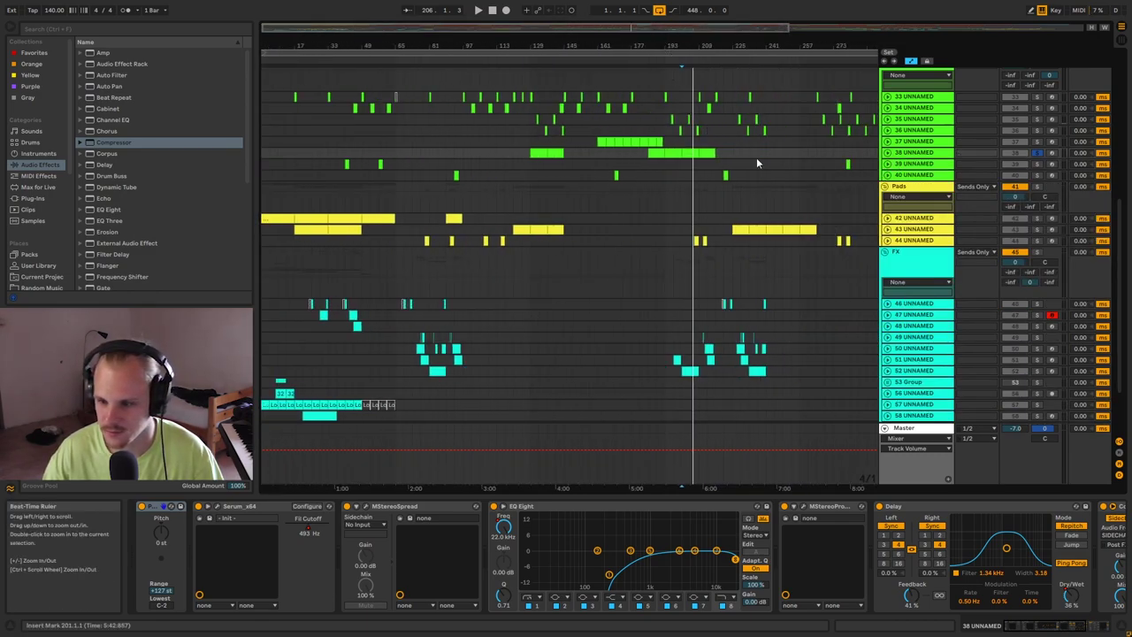
{"action": "left_click", "coordinate": [888, 164]}
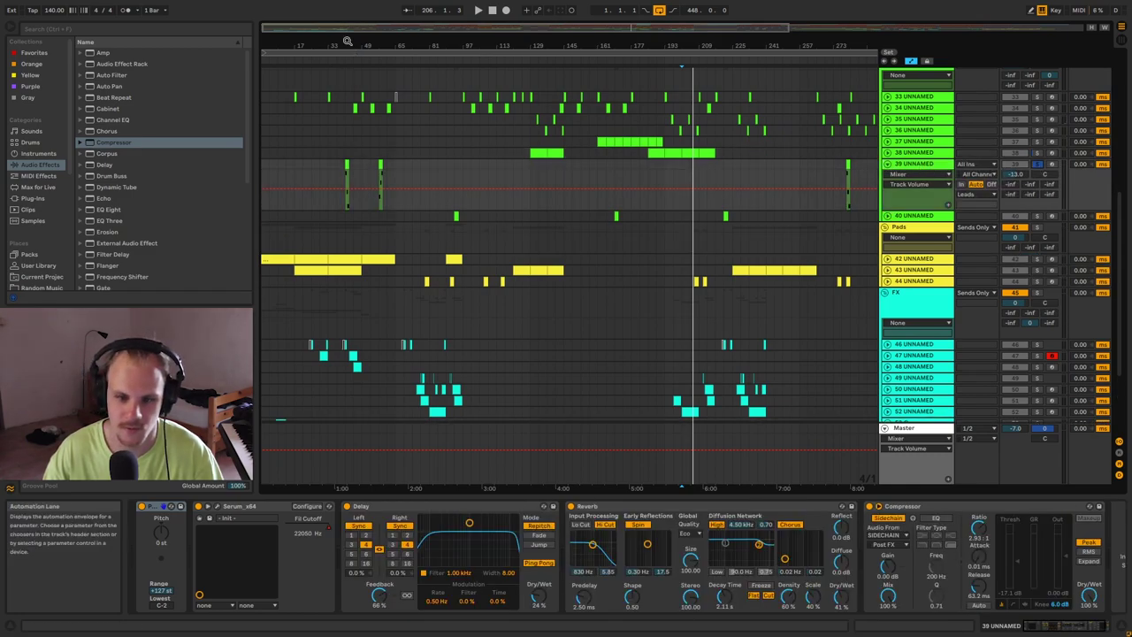
{"action": "left_click_drag", "start_coordinate": [349, 39], "coordinate": [358, 163]}
{"action": "left_click", "coordinate": [358, 164]}
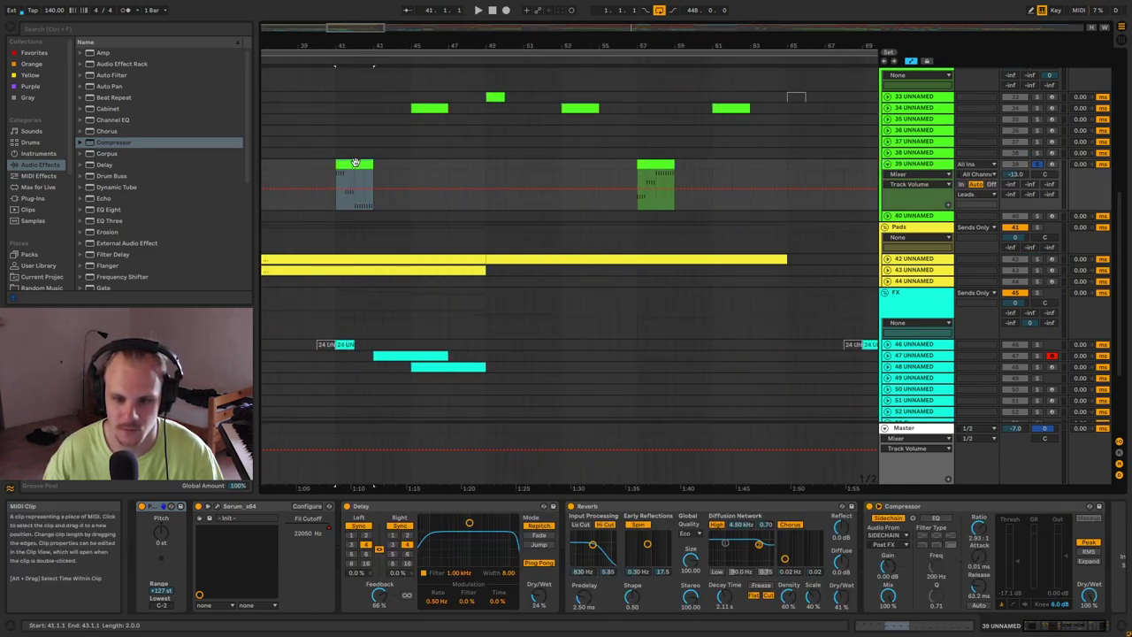
{"action": "key", "text": "space"}
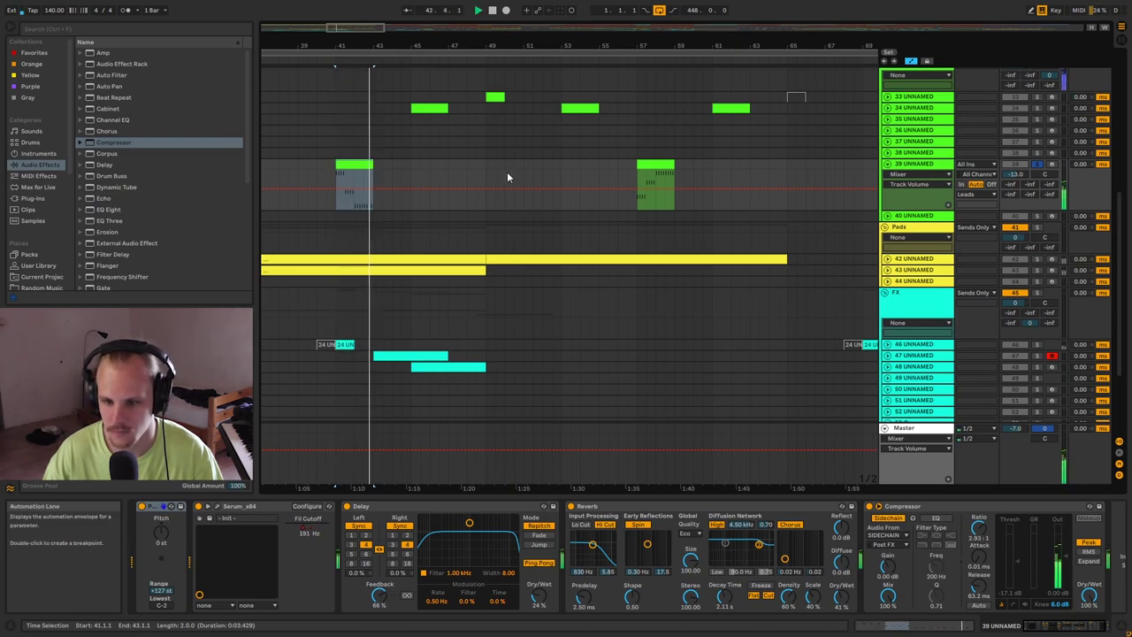
Play the second 39 UNNAMED clip from bar 57.
{"action": "left_click", "coordinate": [655, 167]}
{"action": "key", "text": "space"}
{"action": "key", "text": "space"}
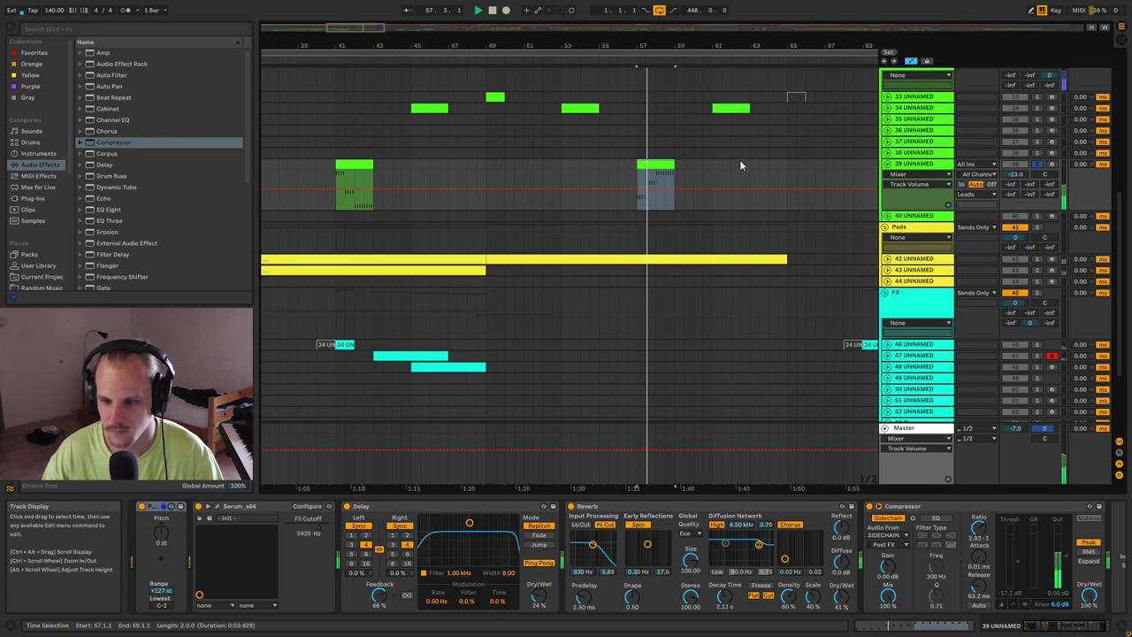
{"action": "key", "text": "space"}
{"action": "left_click_drag", "start_coordinate": [728, 47], "coordinate": [440, 9]}
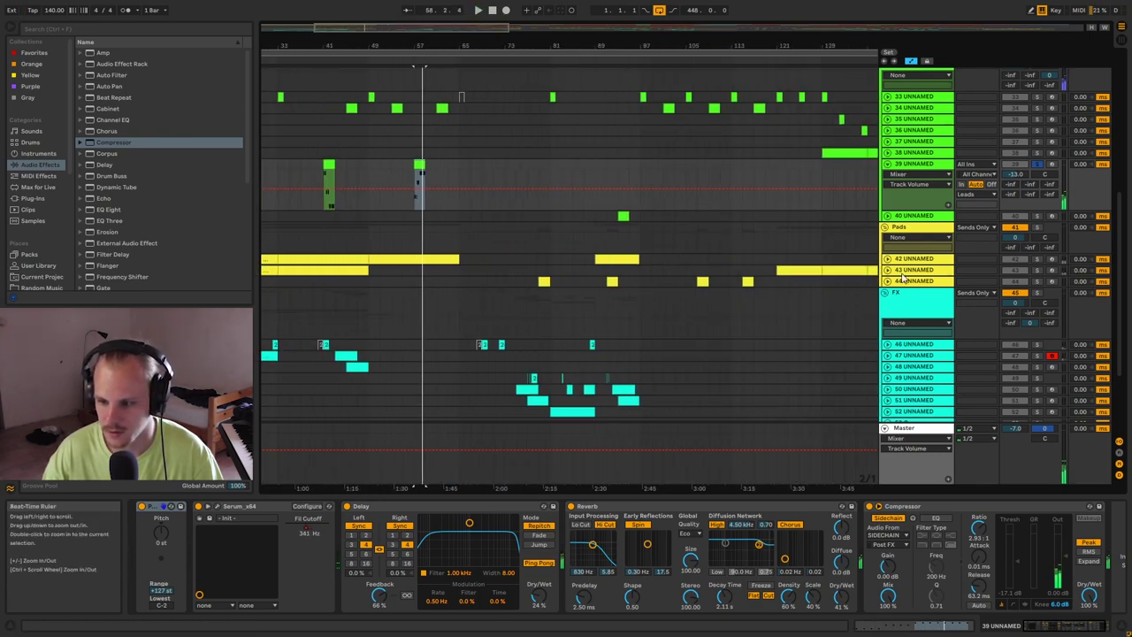
Unfold and solo the 40 UNNAMED track, play its clip from bar 93, and fold both 39 and 40 UNNAMED.
{"action": "left_click", "coordinate": [887, 216]}
{"action": "left_click", "coordinate": [624, 232]}
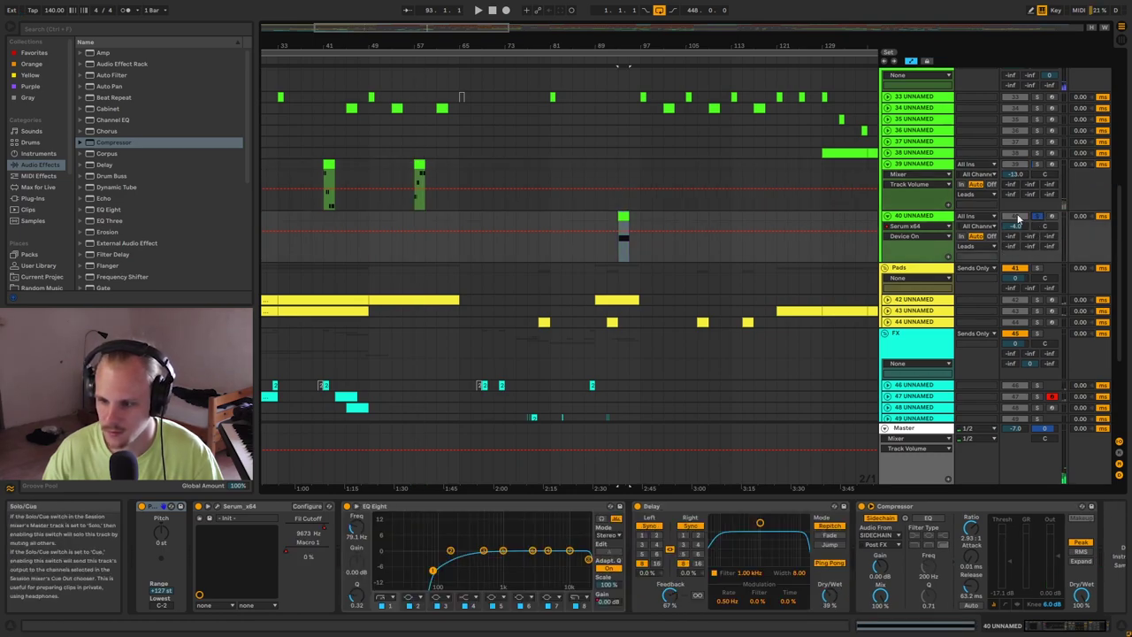
{"action": "left_click", "coordinate": [888, 164]}
{"action": "key", "text": "space"}
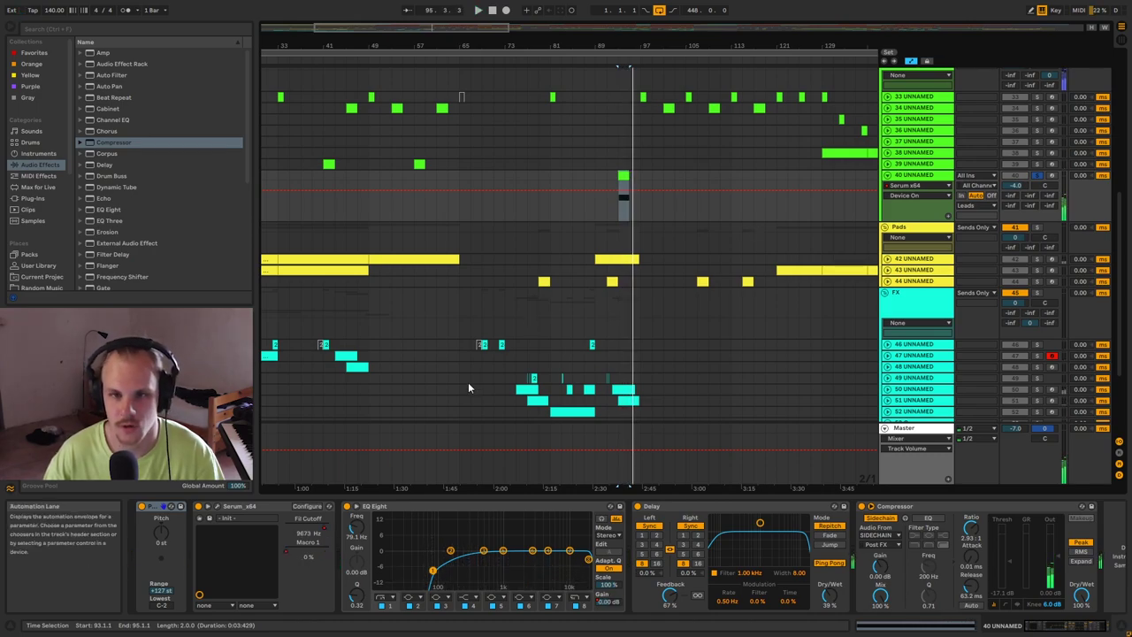
{"action": "left_click", "coordinate": [887, 176]}
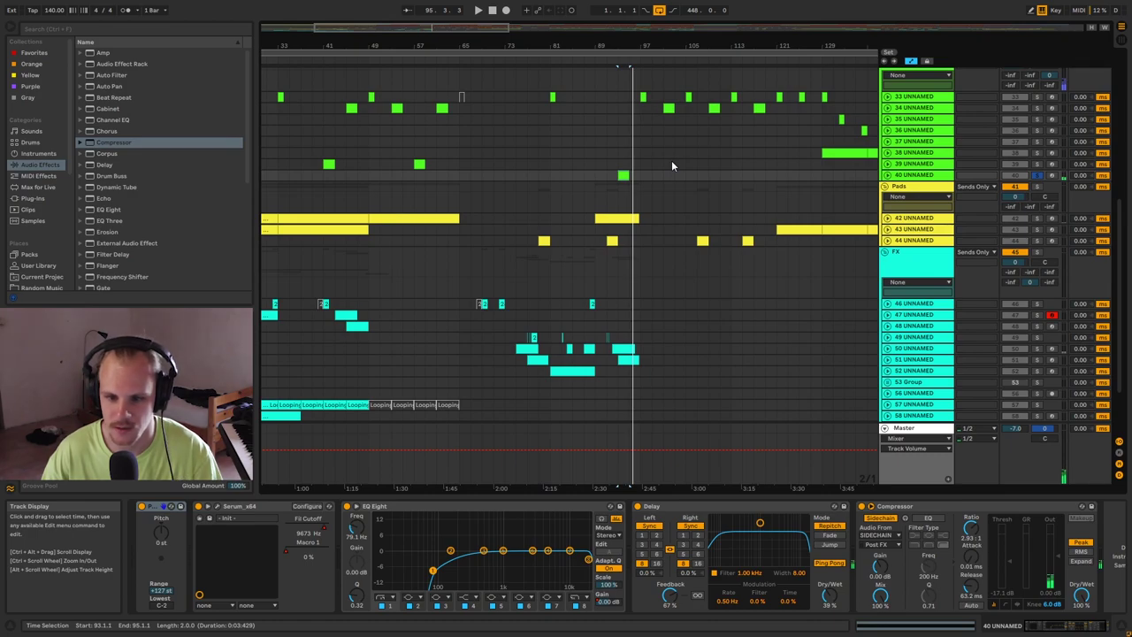
Unfold and solo the 42 UNNAMED pad track and place the insert marker at bar 1.
{"action": "left_click_drag", "start_coordinate": [616, 46], "coordinate": [493, 46]}
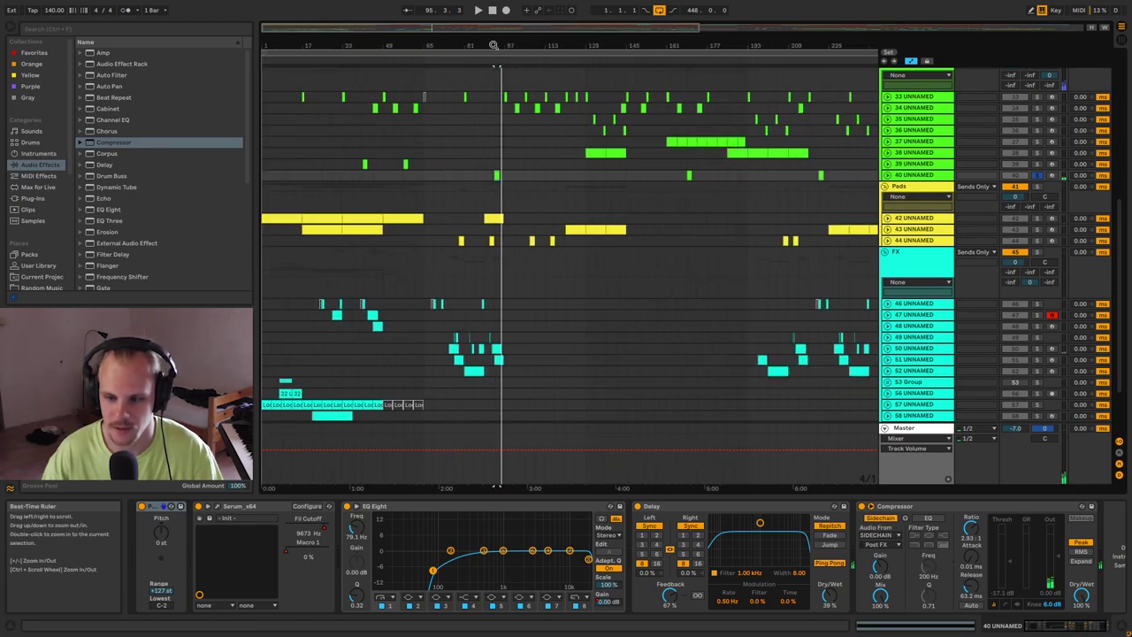
{"action": "scroll", "coordinate": [508, 57], "scroll_direction": "down", "scroll_amount": 6}
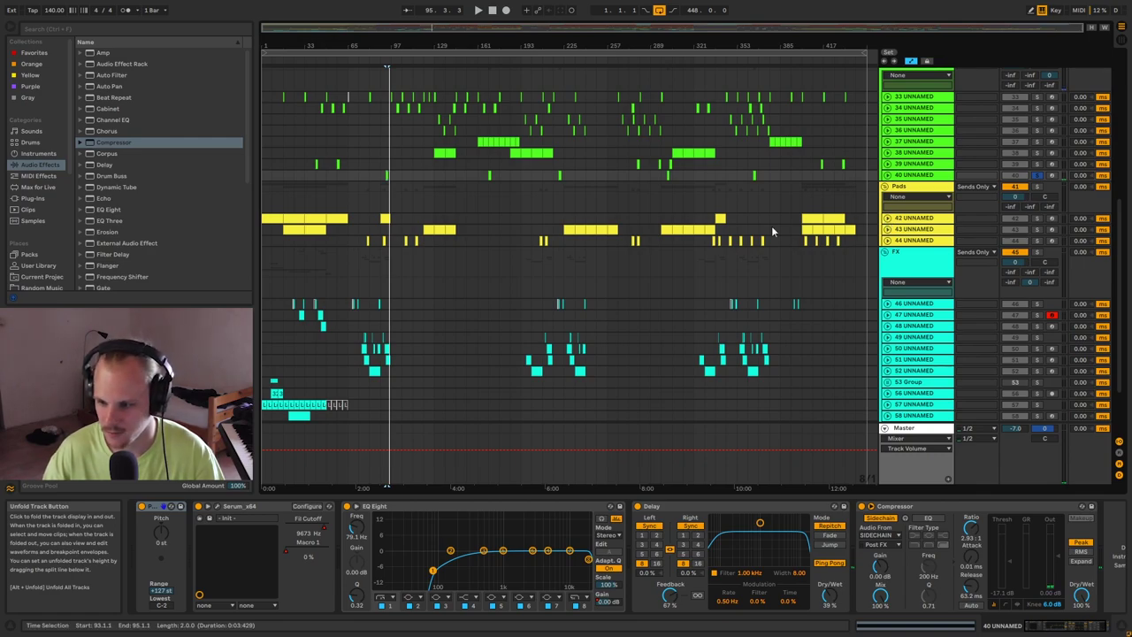
{"action": "left_click", "coordinate": [888, 217]}
{"action": "left_click", "coordinate": [1037, 219]}
{"action": "left_click", "coordinate": [296, 218]}
{"action": "mouse_move", "coordinate": [289, 48]}
{"action": "left_mouse_down"}
{"action": "mouse_move", "coordinate": [295, 72]}
{"action": "mouse_move", "coordinate": [283, 97]}
{"action": "mouse_move", "coordinate": [295, 133]}
{"action": "left_mouse_up"}
{"action": "left_click", "coordinate": [265, 242]}
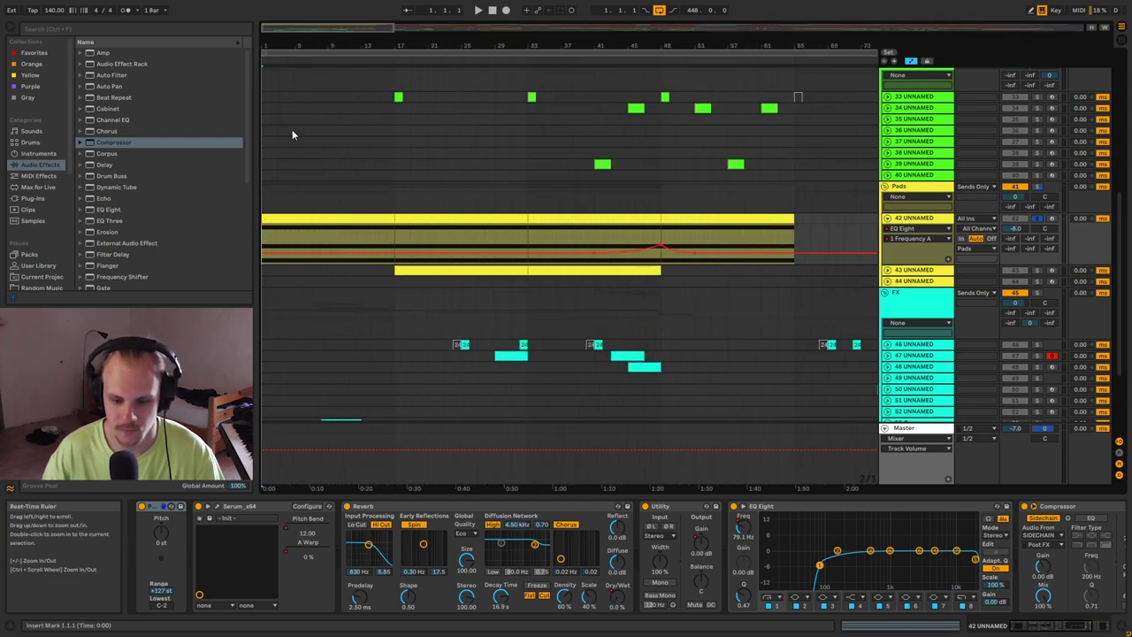
Show the 42 UNNAMED track's Serum Pitch Bend automation and play the soloed pad from bar 1.
{"action": "left_click", "coordinate": [286, 531]}
{"action": "left_click_drag", "start_coordinate": [262, 43], "coordinate": [264, 64]}
{"action": "left_click", "coordinate": [276, 219]}
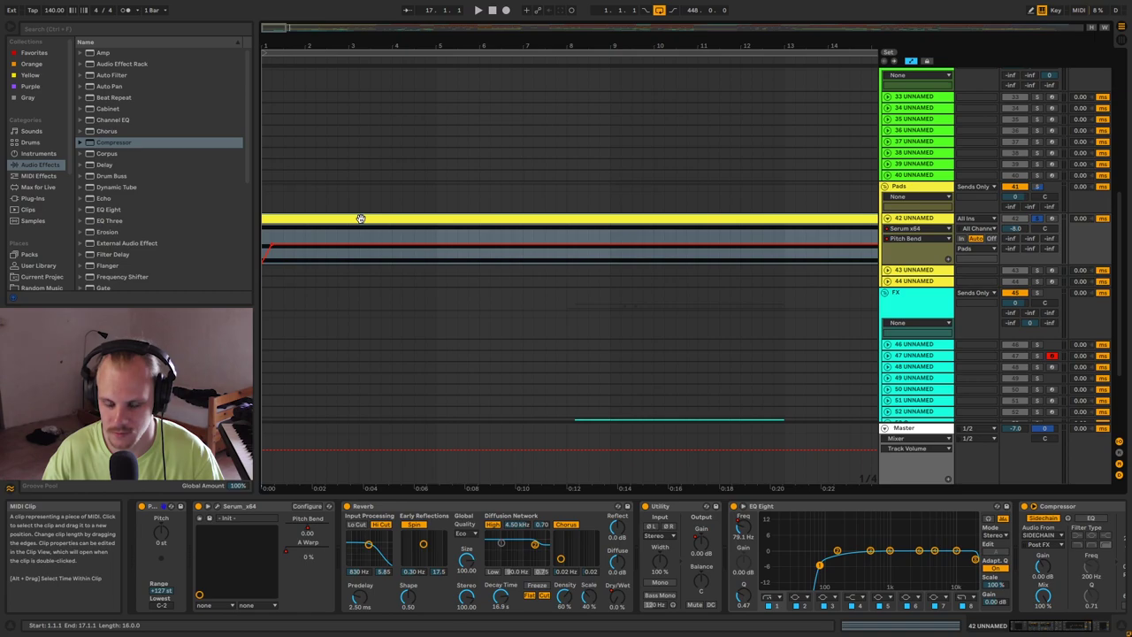
{"action": "key", "text": "space"}
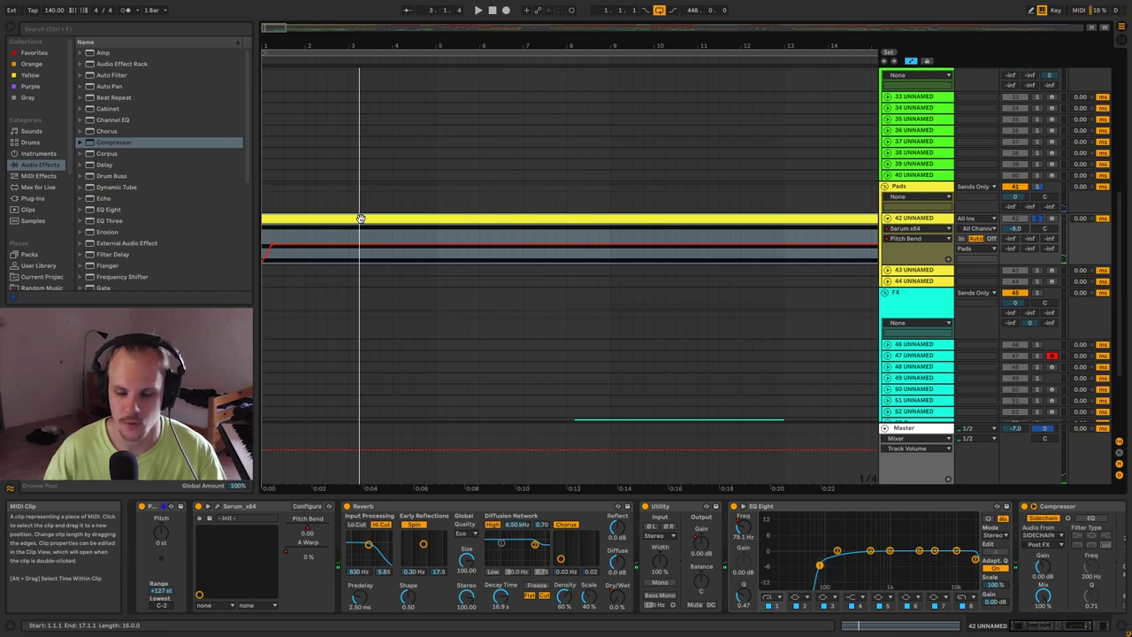
Fold the 42 UNNAMED track, unfold and solo 43 UNNAMED, and play its clip from bar 17.
{"action": "left_click_drag", "start_coordinate": [384, 45], "coordinate": [384, 10]}
{"action": "left_click_drag", "start_coordinate": [538, 45], "coordinate": [538, 32]}
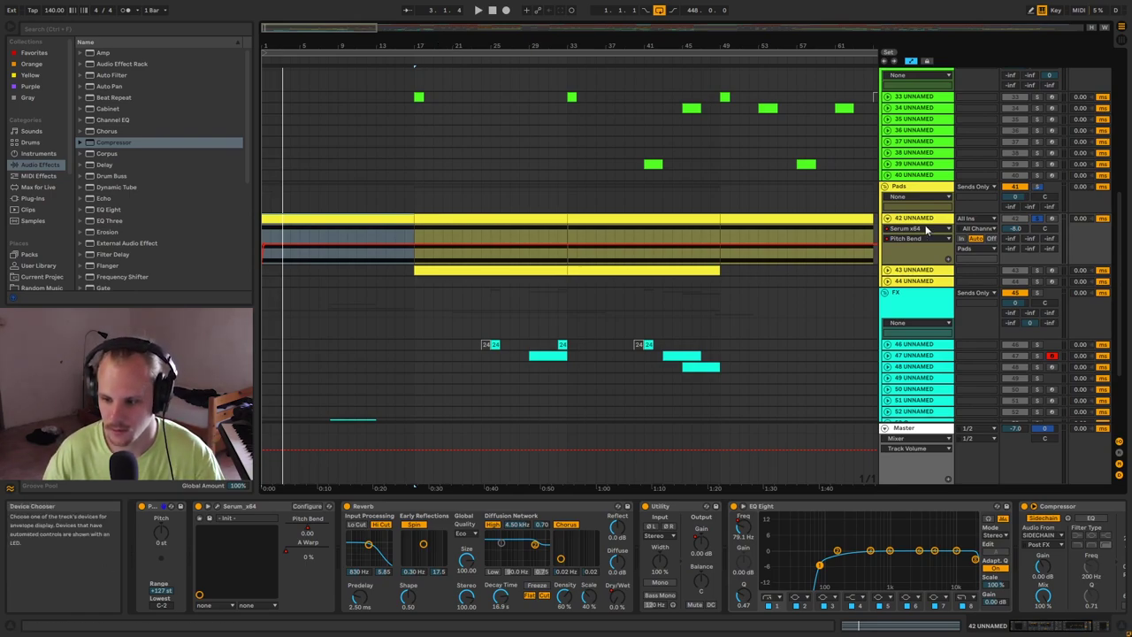
{"action": "left_click", "coordinate": [887, 217]}
{"action": "left_click", "coordinate": [888, 229]}
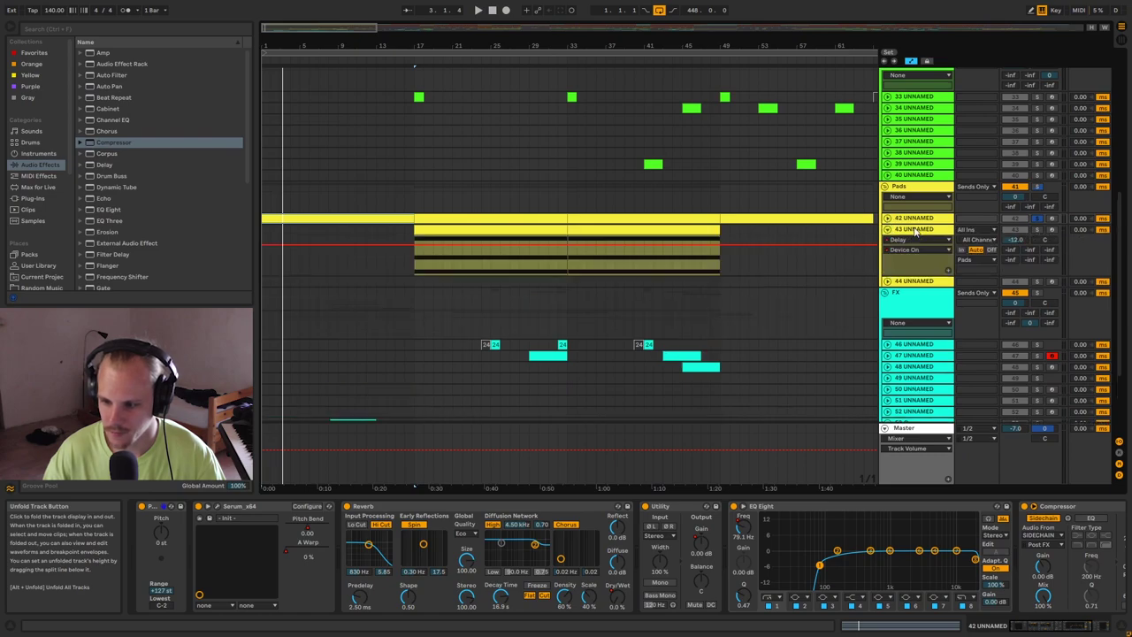
{"action": "left_click", "coordinate": [524, 231]}
{"action": "key", "text": "space"}
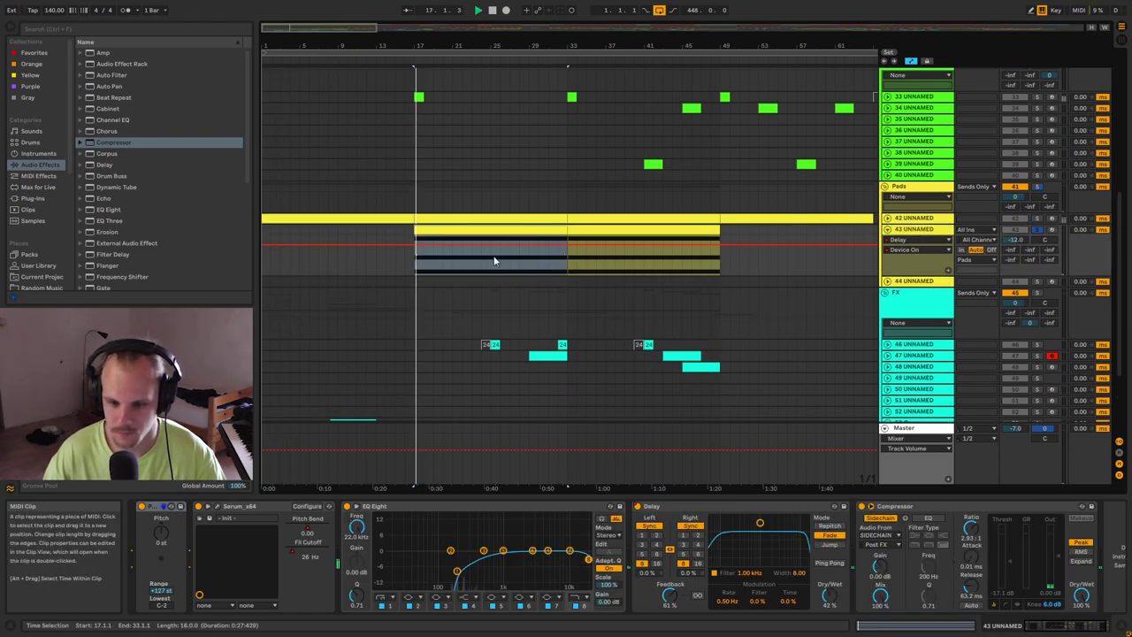
Play the 43 UNNAMED pad from bar 33 while inspecting its Serum patch, and close the plug-in window.
{"action": "left_click", "coordinate": [571, 264]}
{"action": "key", "text": "space"}
{"action": "key", "text": "space"}
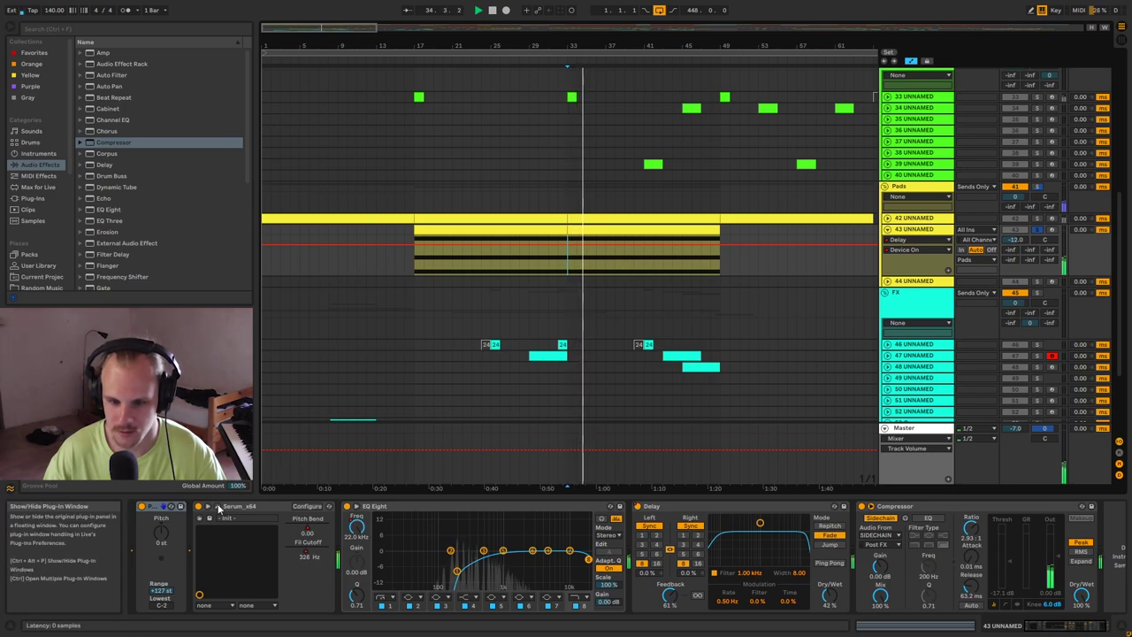
{"action": "key", "text": "ctrl+alt+p"}
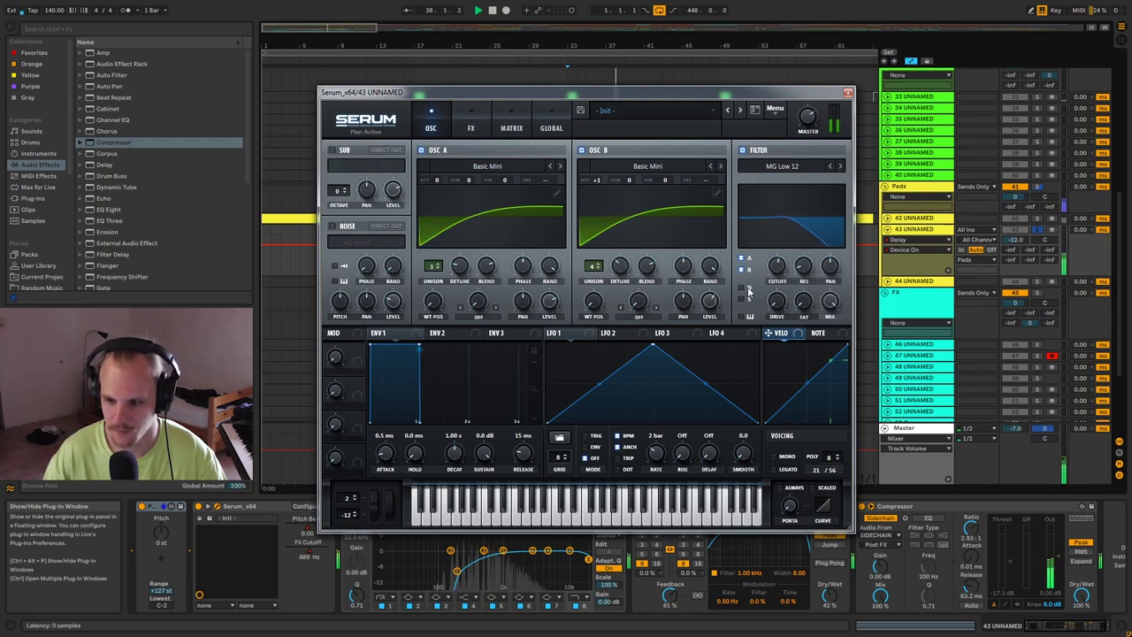
{"action": "left_click", "coordinate": [847, 93]}
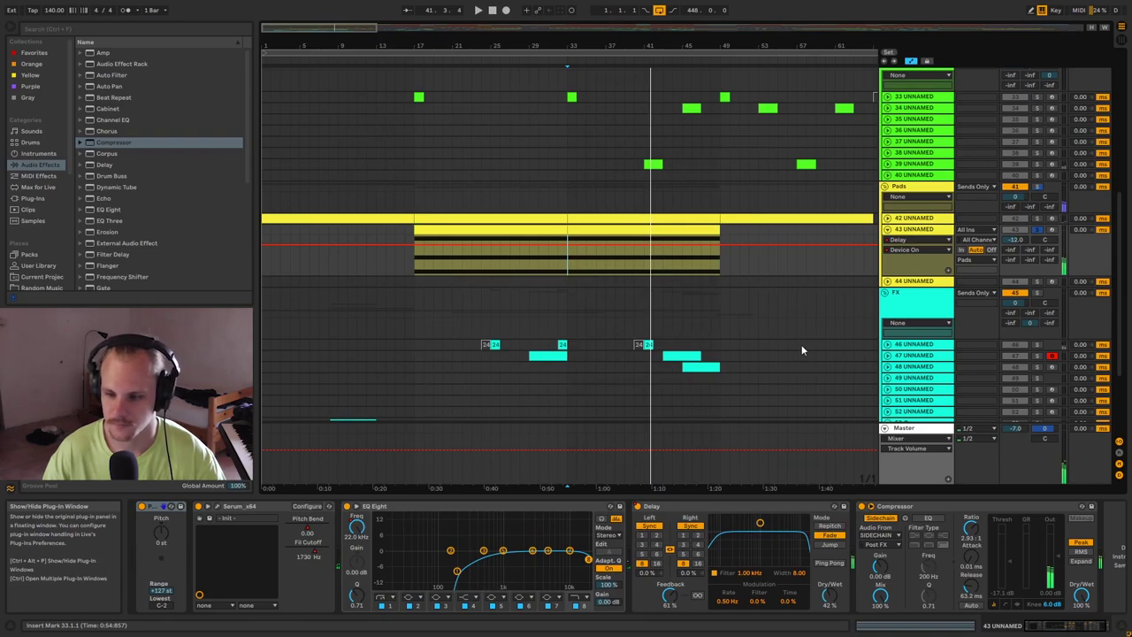
Examine the 43 UNNAMED track's Delay device settings and fold the track.
{"action": "left_click", "coordinate": [710, 254]}
{"action": "left_click_drag", "start_coordinate": [708, 49], "coordinate": [636, 33]}
{"action": "left_click", "coordinate": [737, 509]}
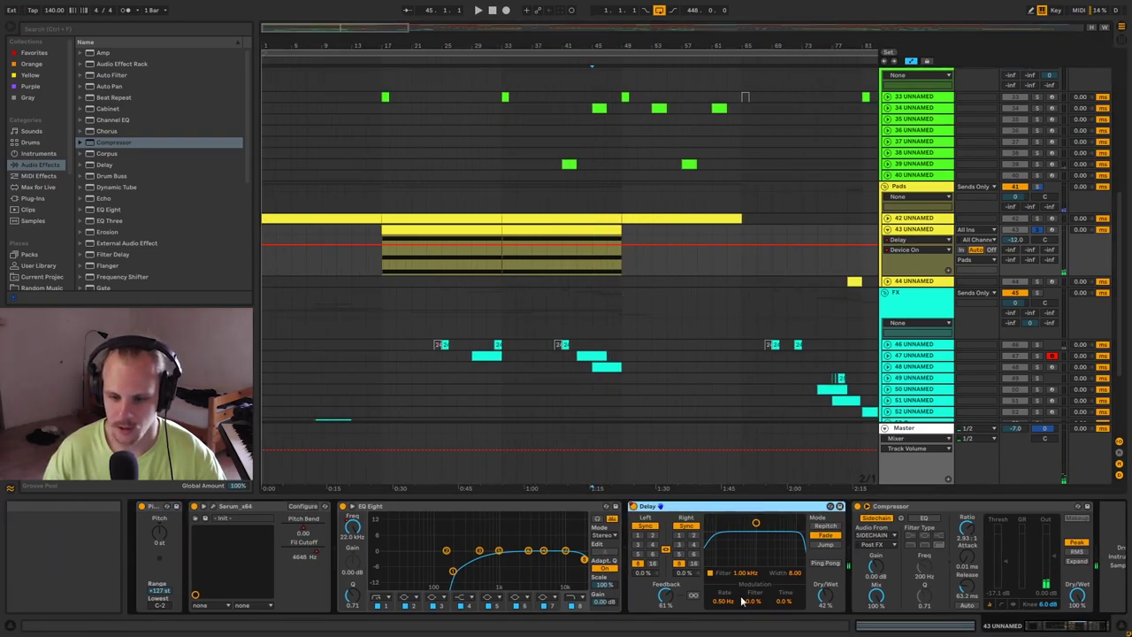
{"action": "left_click", "coordinate": [889, 230]}
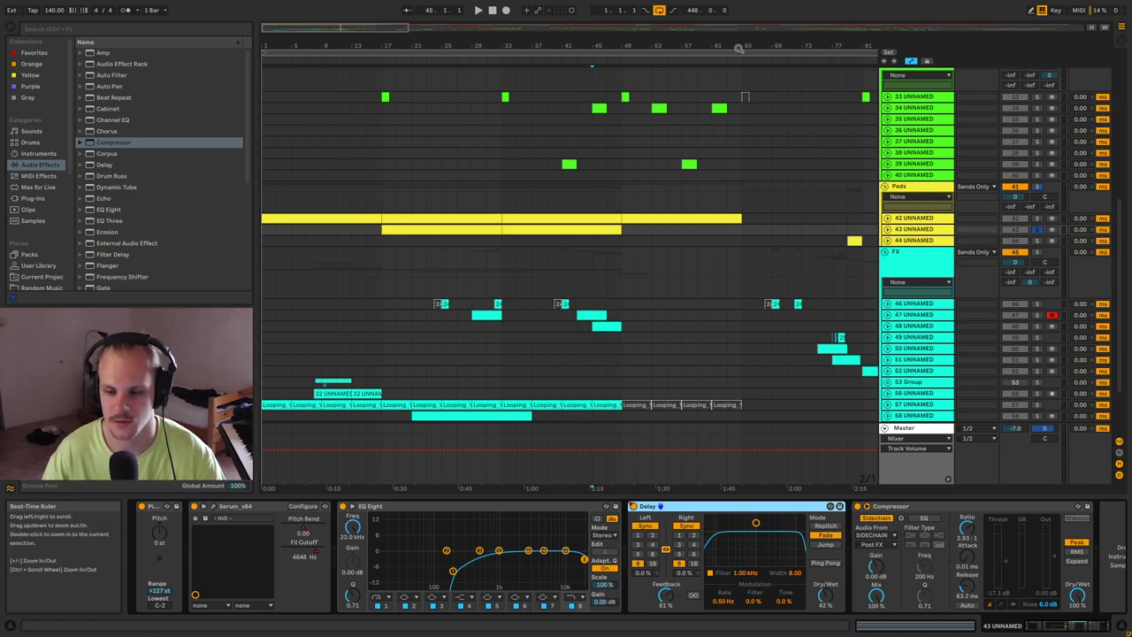
Survey how the pad, lead and FX clips are distributed across the full length of the arrangement.
{"action": "left_click_drag", "start_coordinate": [738, 49], "coordinate": [739, 22]}
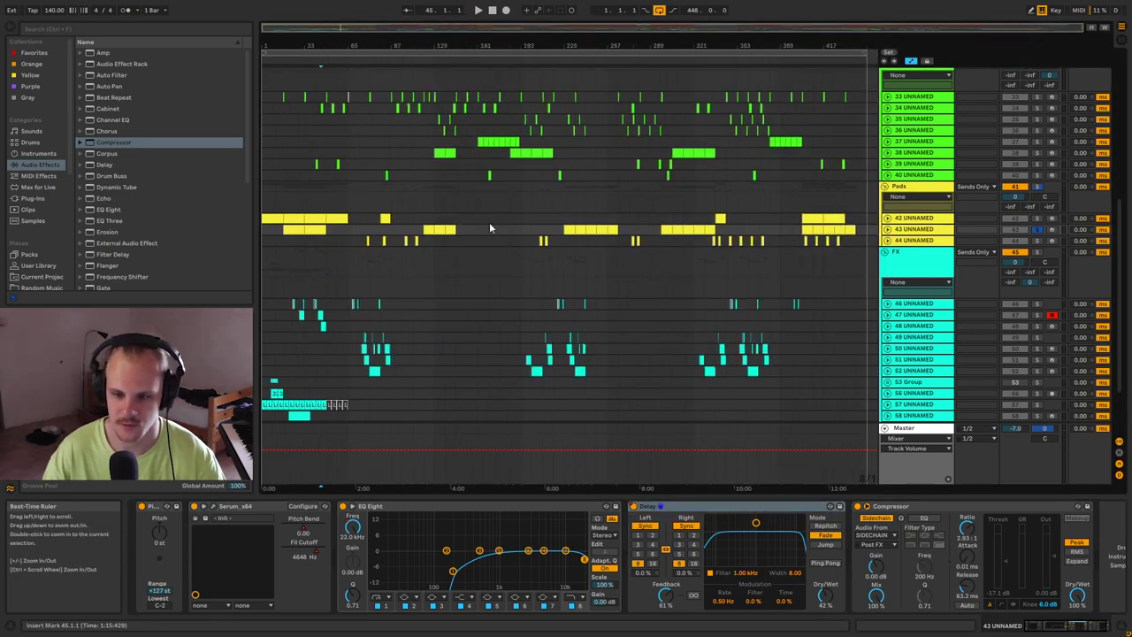
{"action": "scroll", "coordinate": [632, 271], "scroll_direction": "up", "scroll_amount": 3}
{"action": "scroll", "coordinate": [752, 279], "scroll_direction": "down", "scroll_amount": 5}
{"action": "scroll", "coordinate": [723, 280], "scroll_direction": "up", "scroll_amount": 4}
{"action": "scroll", "coordinate": [673, 279], "scroll_direction": "up", "scroll_amount": 4}
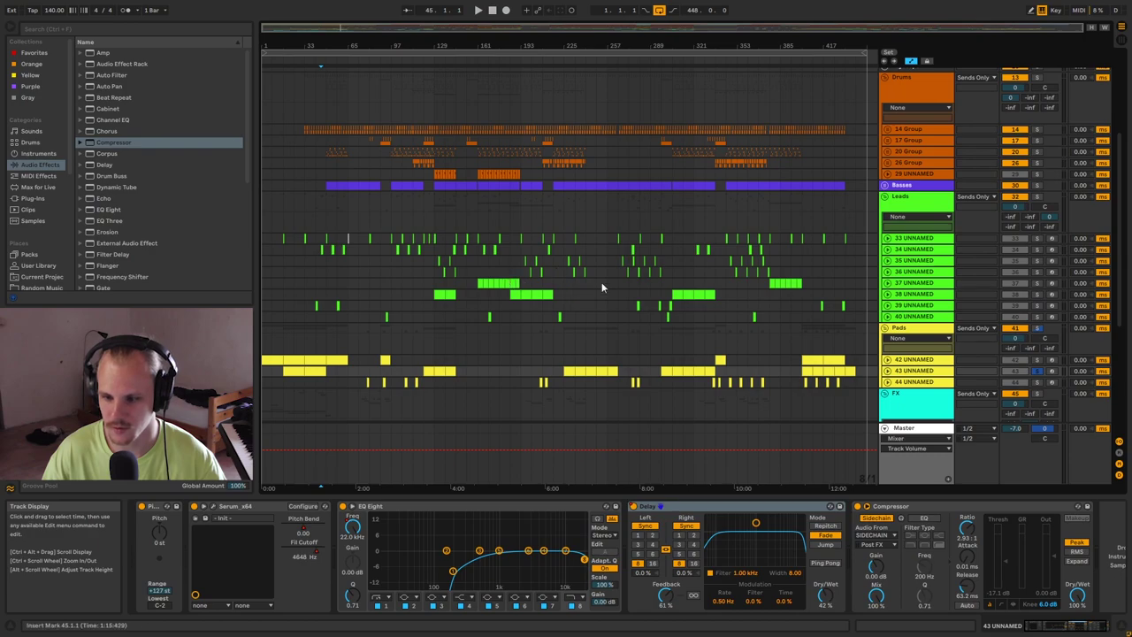
{"action": "scroll", "coordinate": [530, 281], "scroll_direction": "down", "scroll_amount": 2}
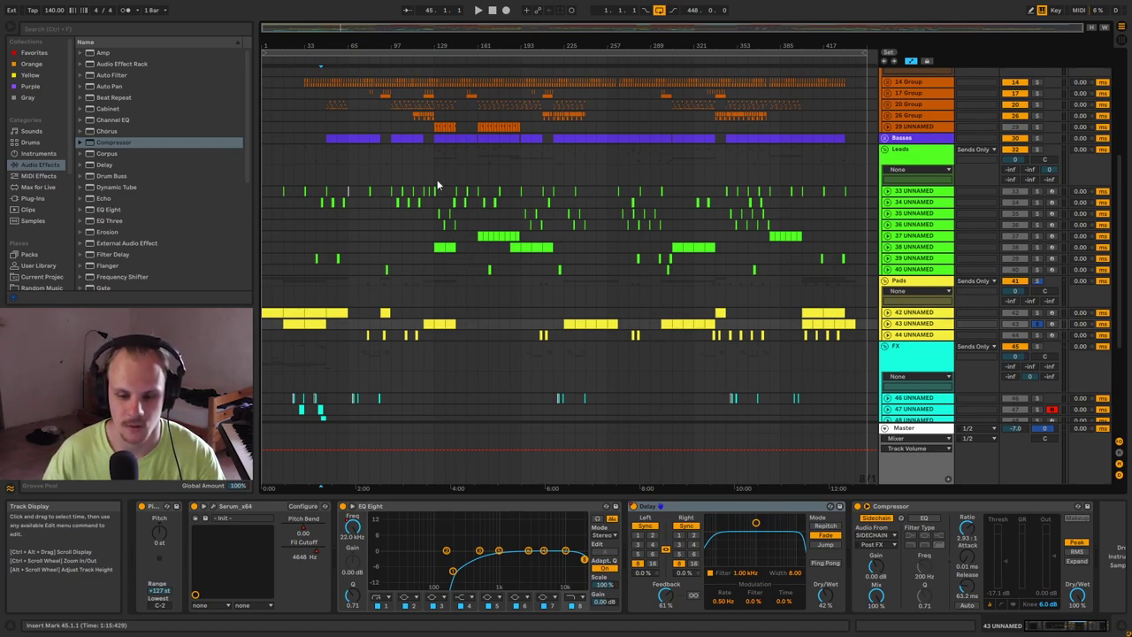
Unfold the 43 UNNAMED track and show its Delay Device On automation around bar 121.
{"action": "left_click_drag", "start_coordinate": [357, 47], "coordinate": [363, 87]}
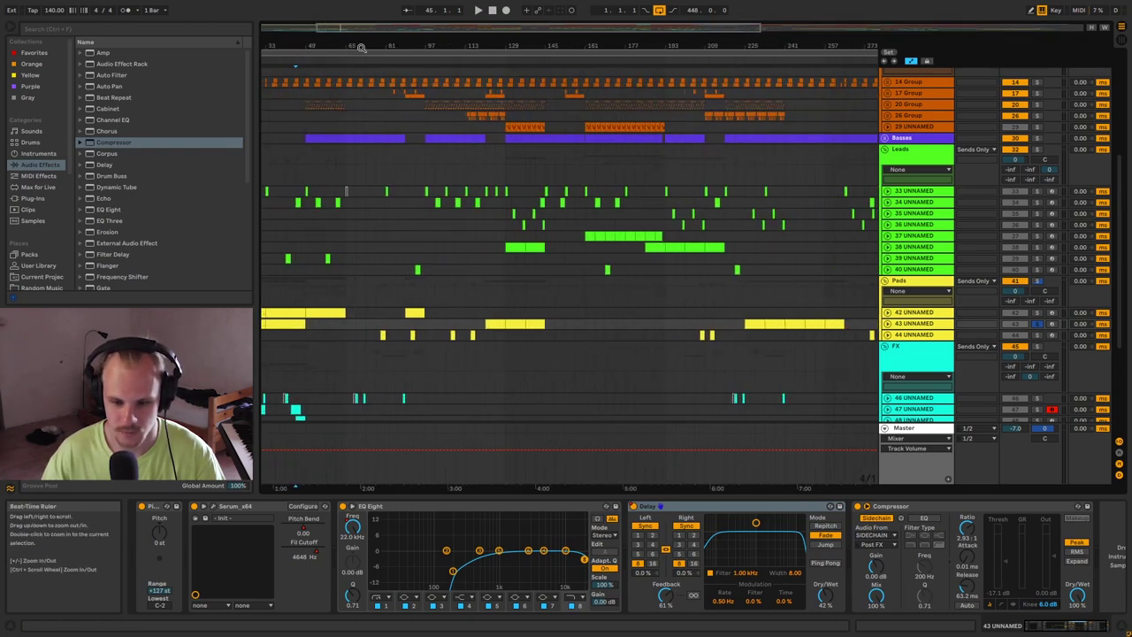
{"action": "left_click", "coordinate": [888, 325]}
{"action": "left_click", "coordinate": [500, 327]}
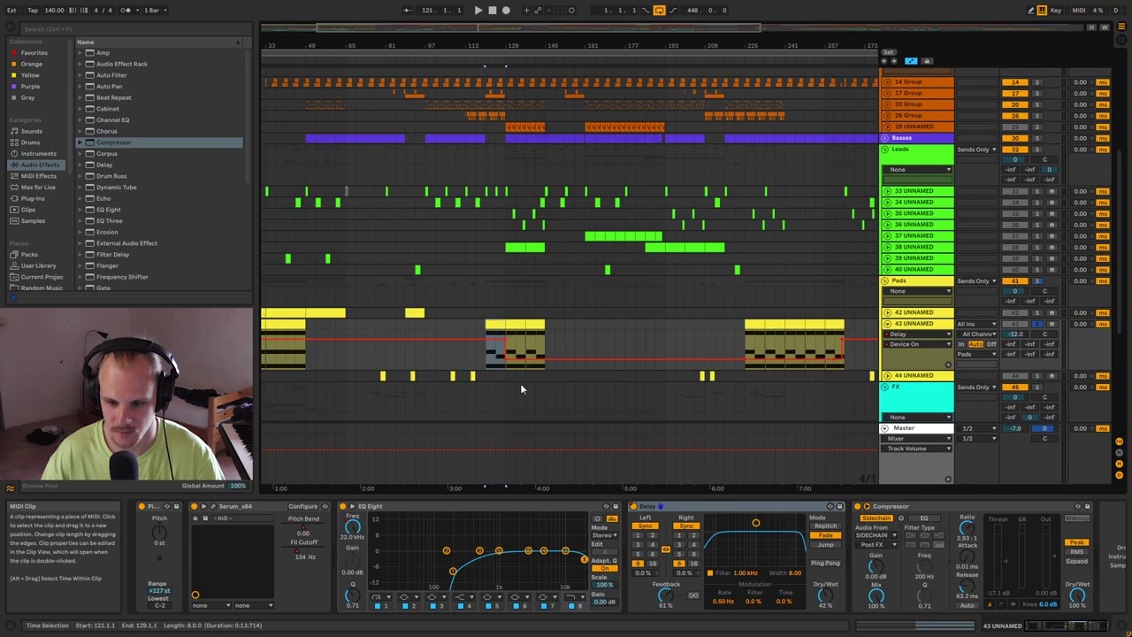
{"action": "left_click_drag", "start_coordinate": [537, 49], "coordinate": [360, 46]}
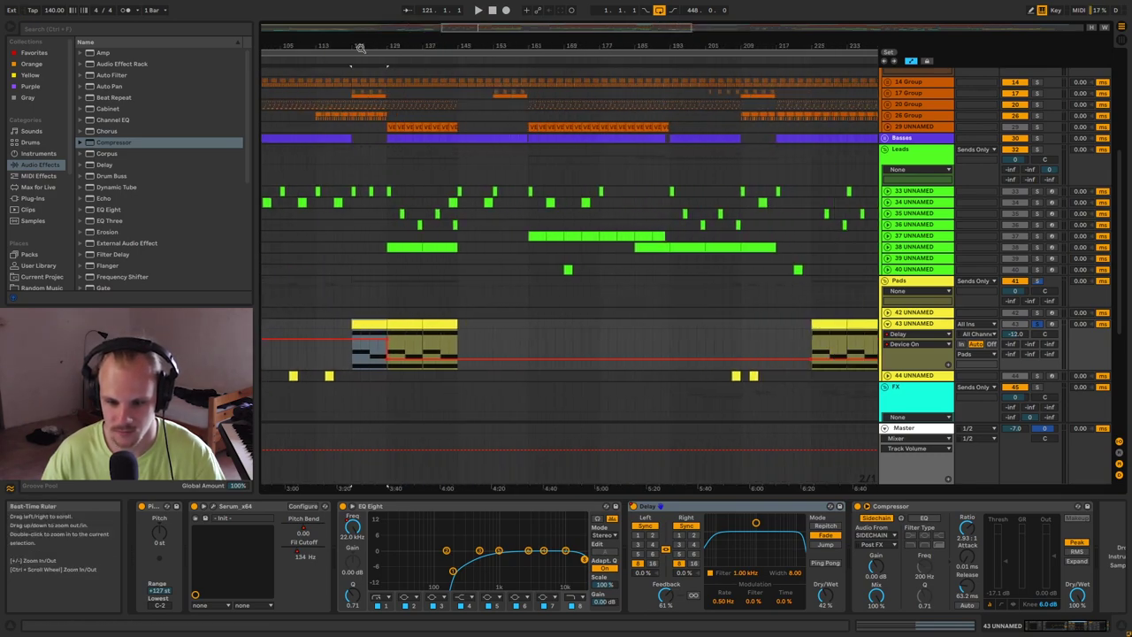
{"action": "left_click", "coordinate": [354, 350]}
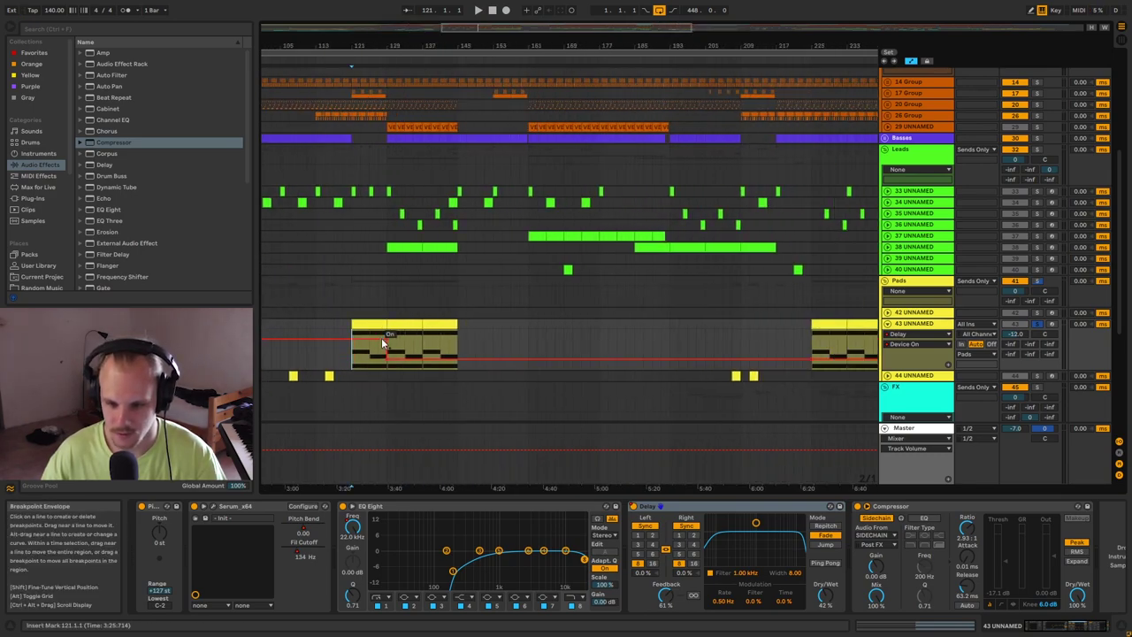
Play the soloed 43 UNNAMED pad clip from bar 129 and stop playback.
{"action": "left_click", "coordinate": [400, 323]}
{"action": "key", "text": "space"}
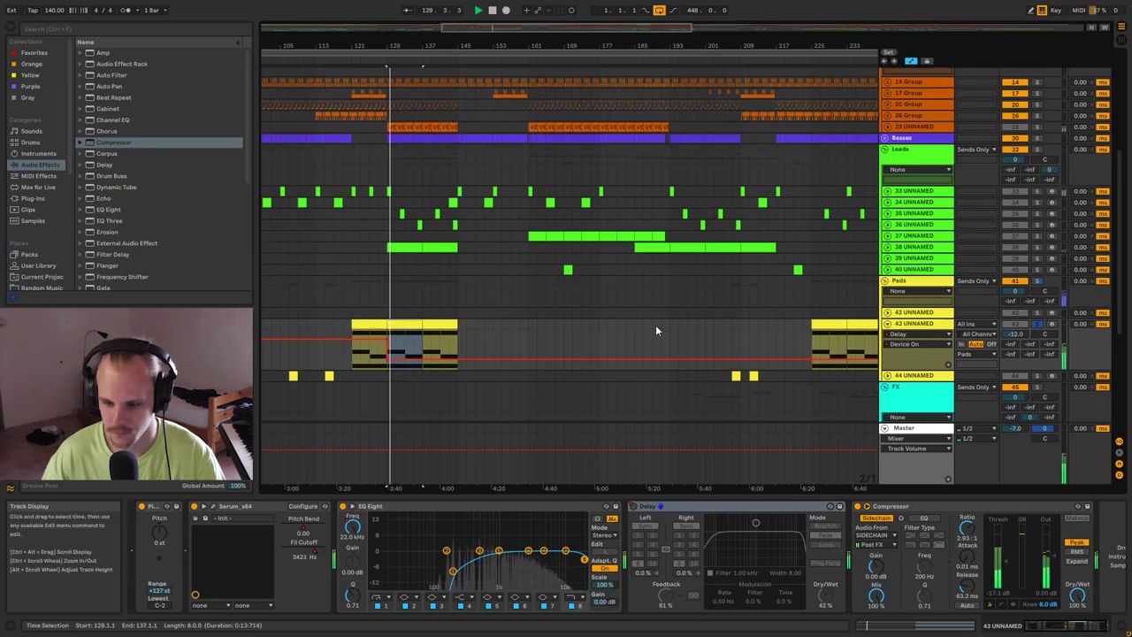
{"action": "left_click_drag", "start_coordinate": [400, 45], "coordinate": [434, 46]}
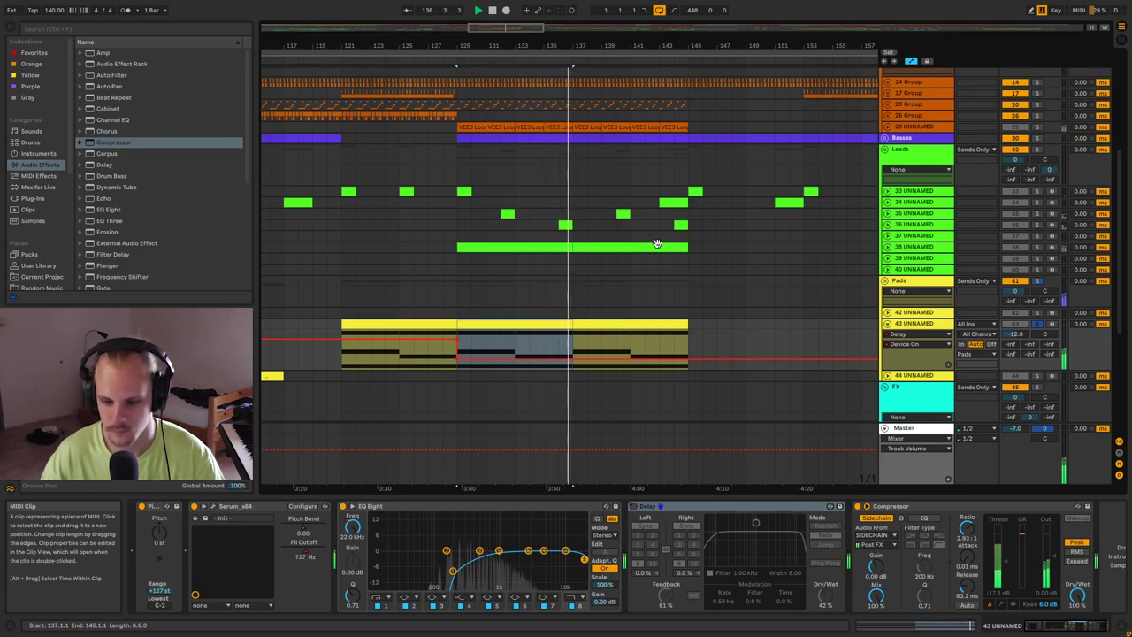
{"action": "key", "text": "space"}
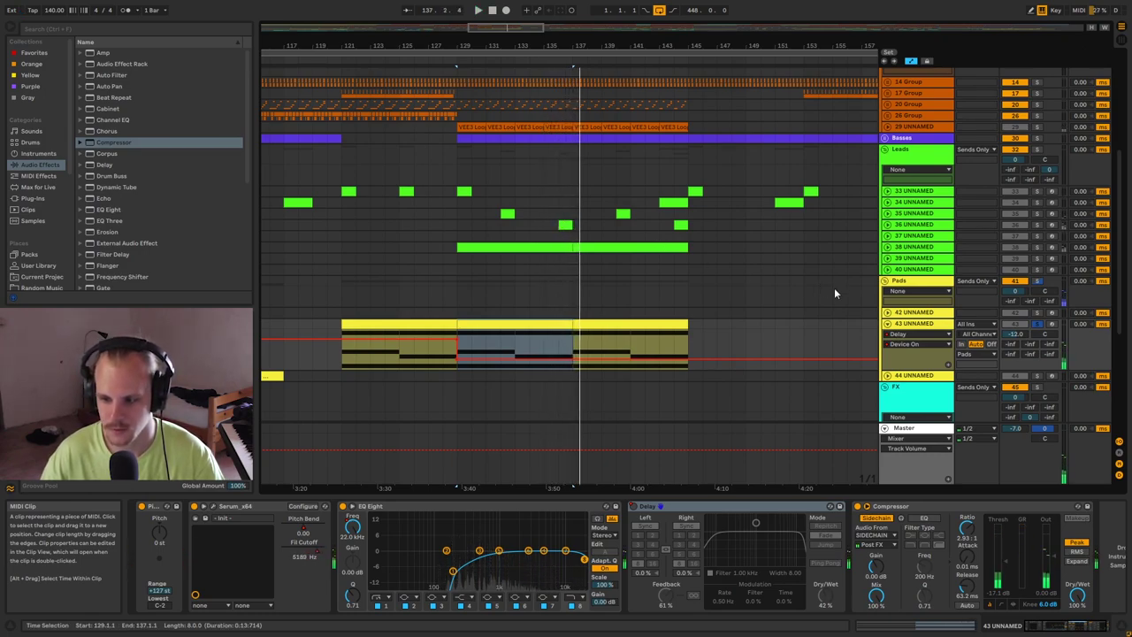
Fold the 43 UNNAMED track, unfold and solo 44 UNNAMED, and play its clip from bar 79.
{"action": "left_click", "coordinate": [888, 325]}
{"action": "left_click_drag", "start_coordinate": [479, 49], "coordinate": [593, 46]}
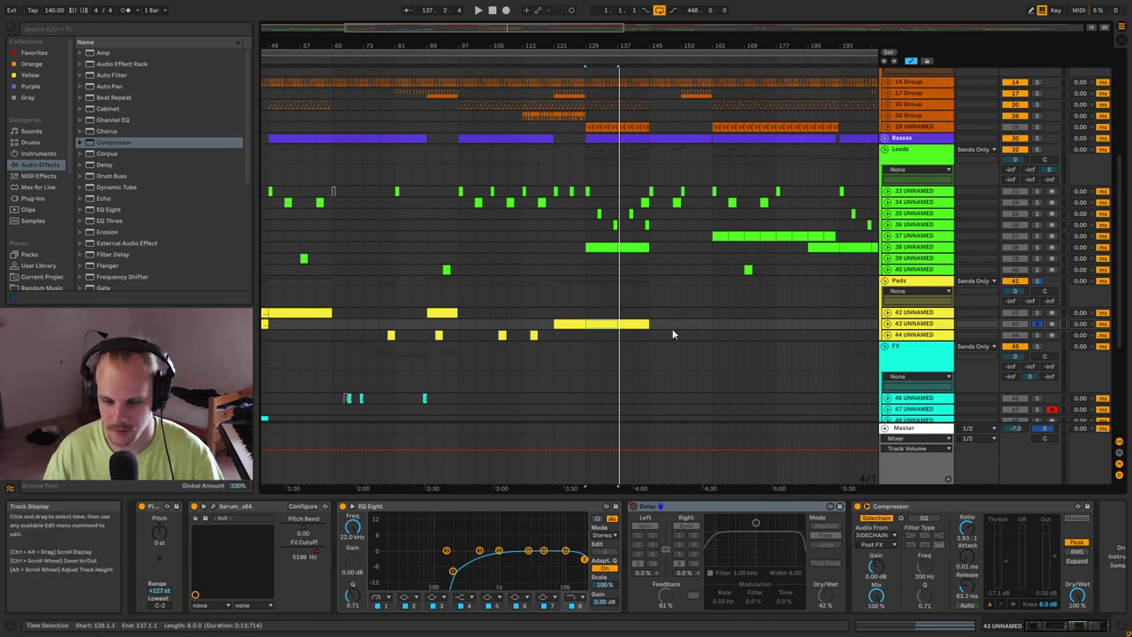
{"action": "left_click_drag", "start_coordinate": [501, 47], "coordinate": [593, 54]}
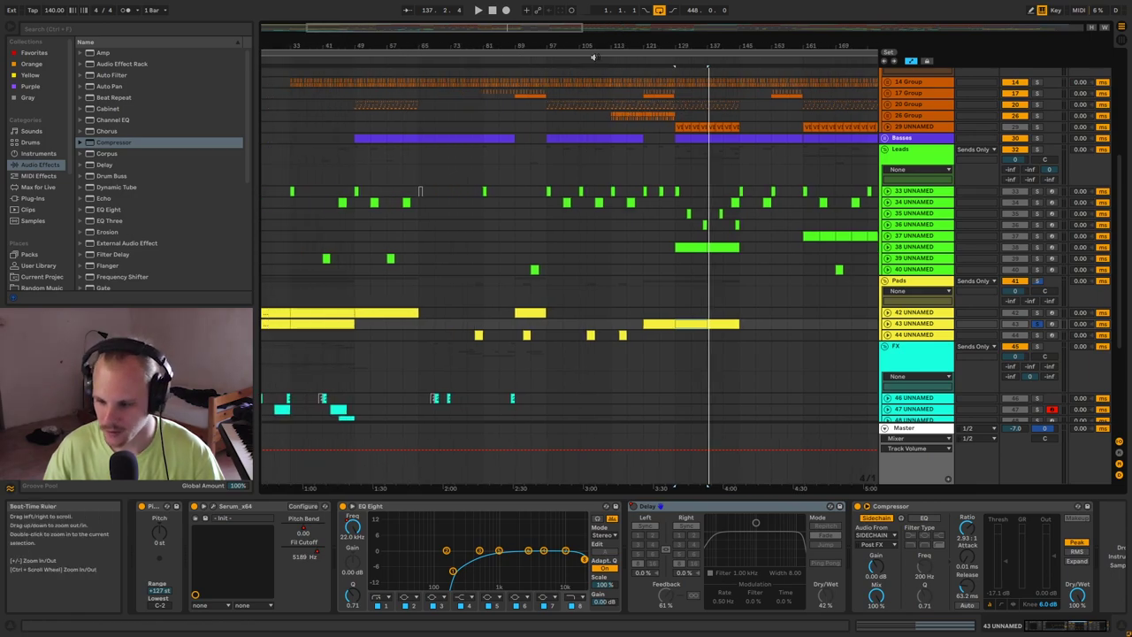
{"action": "left_click", "coordinate": [887, 334]}
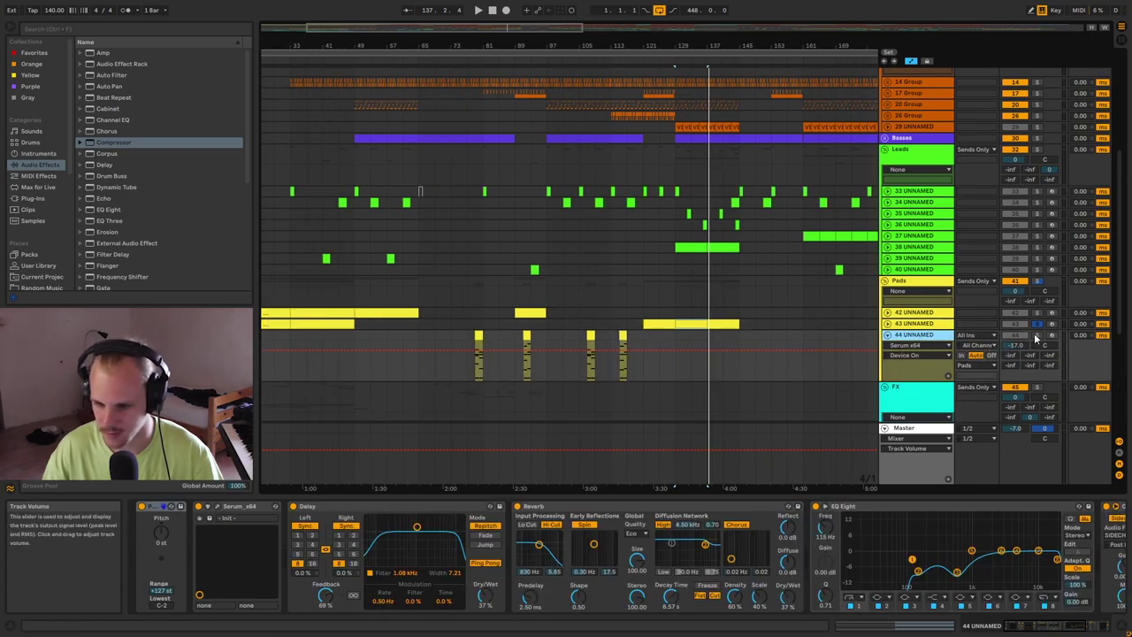
{"action": "left_click", "coordinate": [478, 334]}
{"action": "key", "text": "space"}
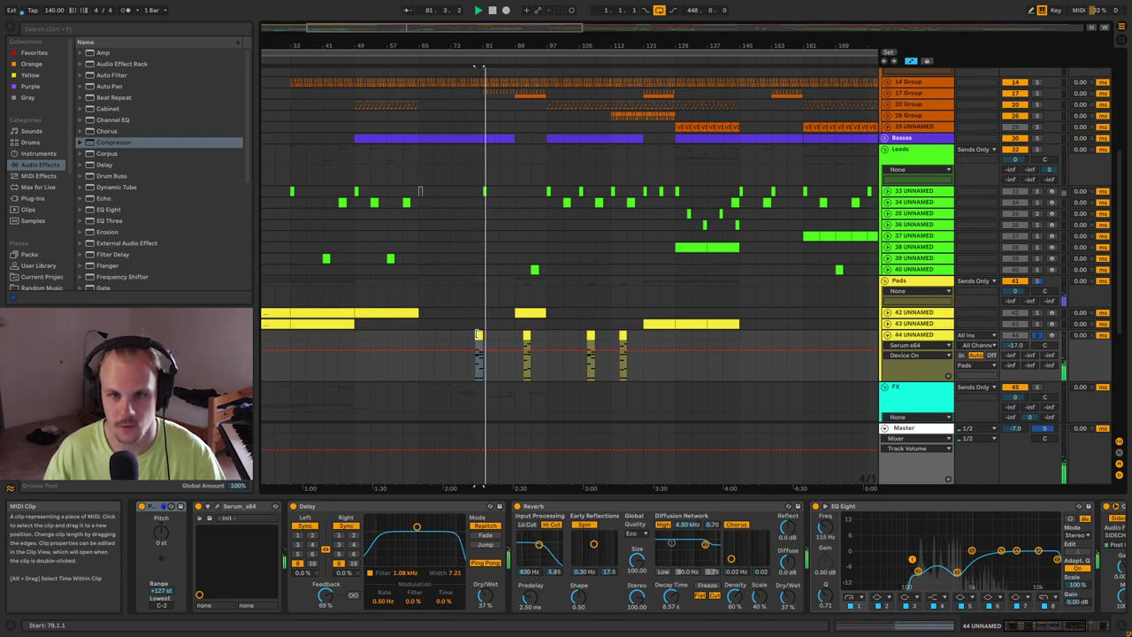
Inspect the MIDI notes of 44 UNNAMED's clips at bars 79 and 91, and play the bar 91 clip.
{"action": "left_click_drag", "start_coordinate": [484, 46], "coordinate": [483, 97]}
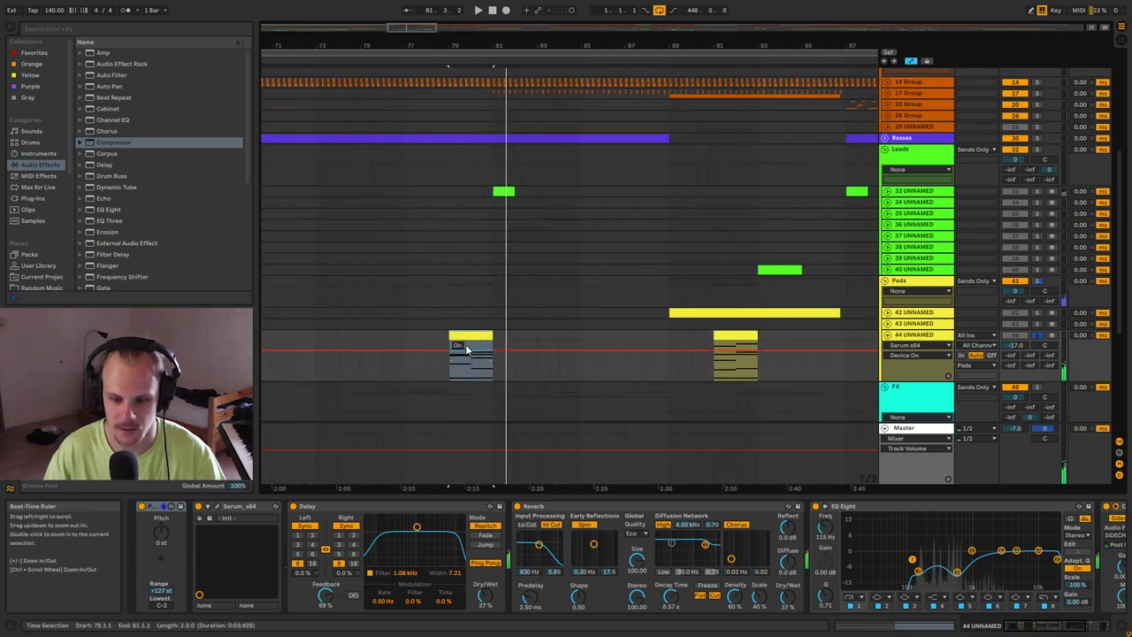
{"action": "double_click", "coordinate": [469, 349]}
{"action": "left_click", "coordinate": [614, 451]}
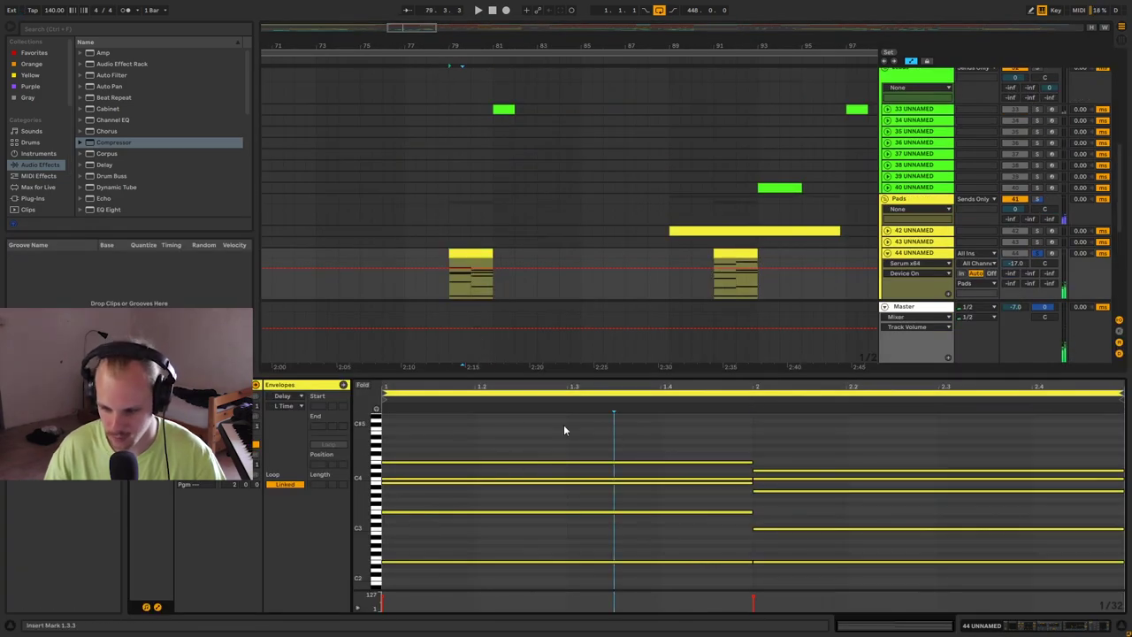
{"action": "left_click", "coordinate": [745, 252]}
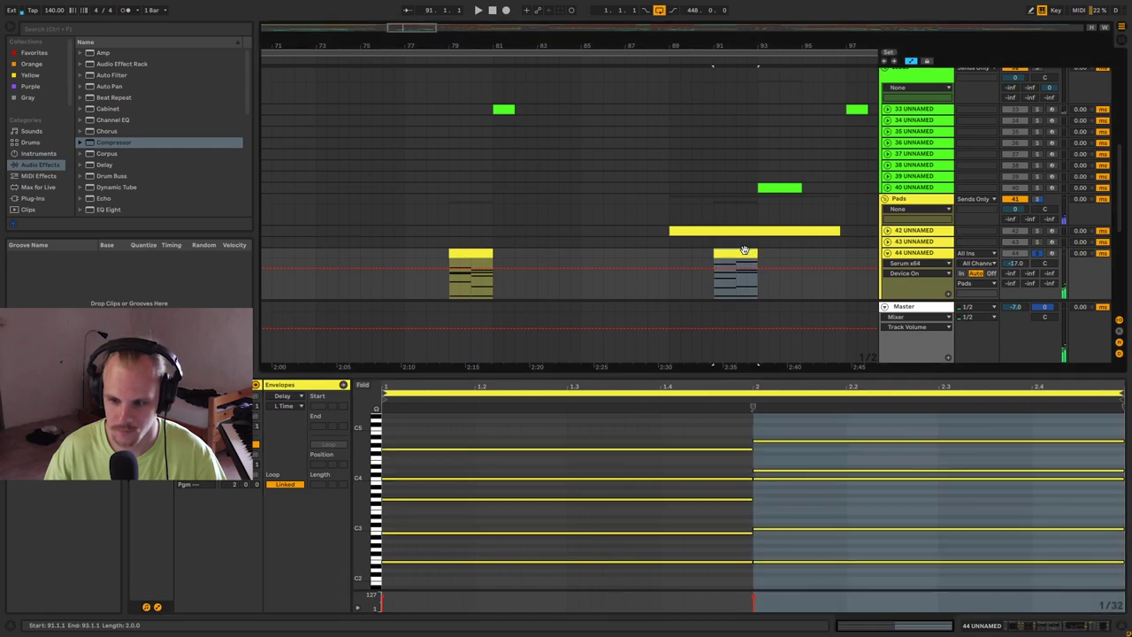
{"action": "key", "text": "space"}
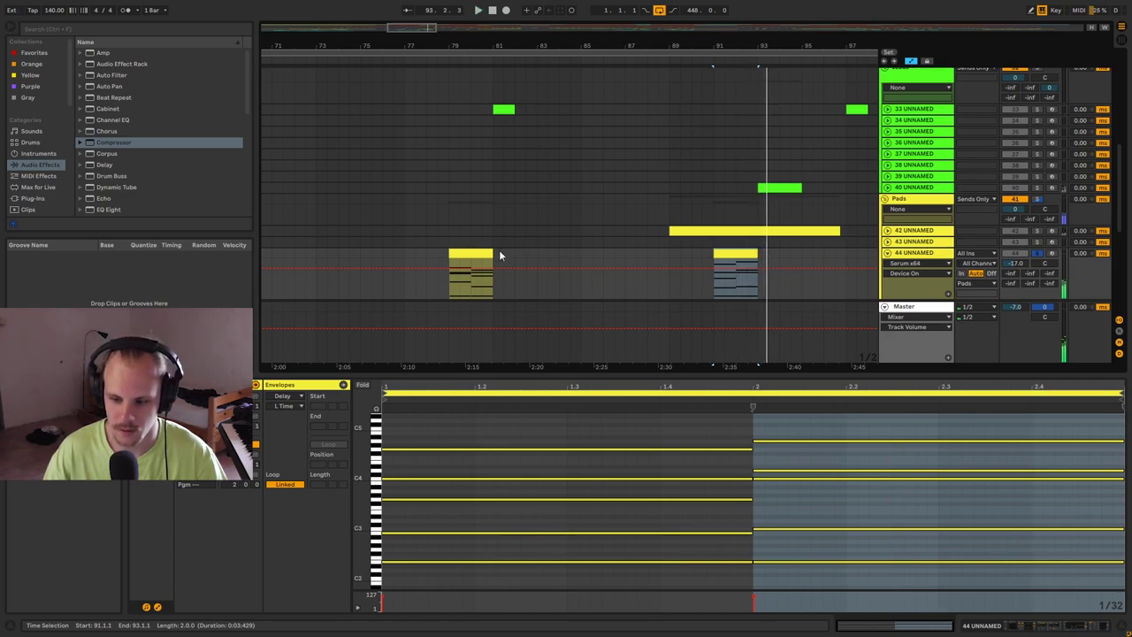
Inspect the 44 UNNAMED track's Serum oscillator and FX pages and its EQ Eight, and fold the track.
{"action": "left_click", "coordinate": [914, 252]}
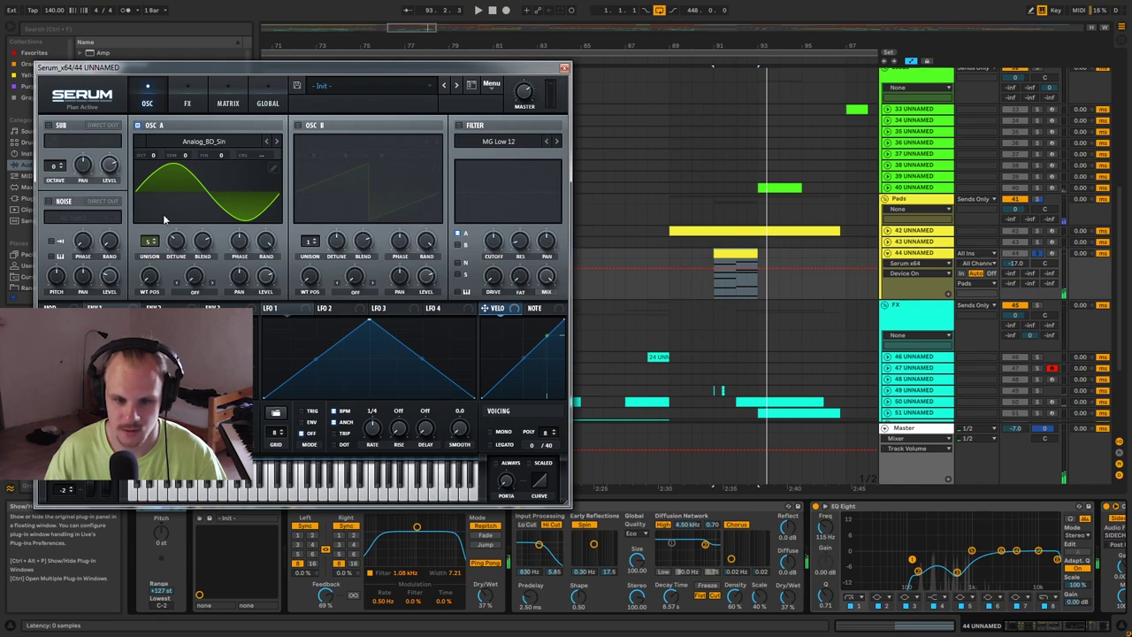
{"action": "left_click", "coordinate": [197, 104]}
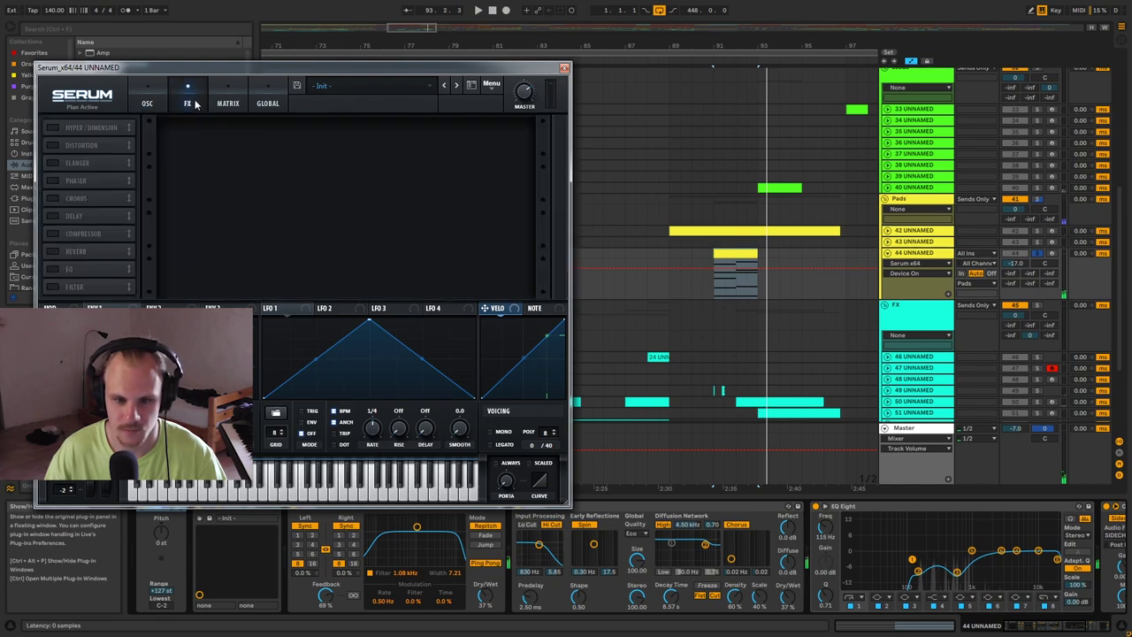
{"action": "left_click", "coordinate": [137, 99]}
{"action": "left_click", "coordinate": [564, 69]}
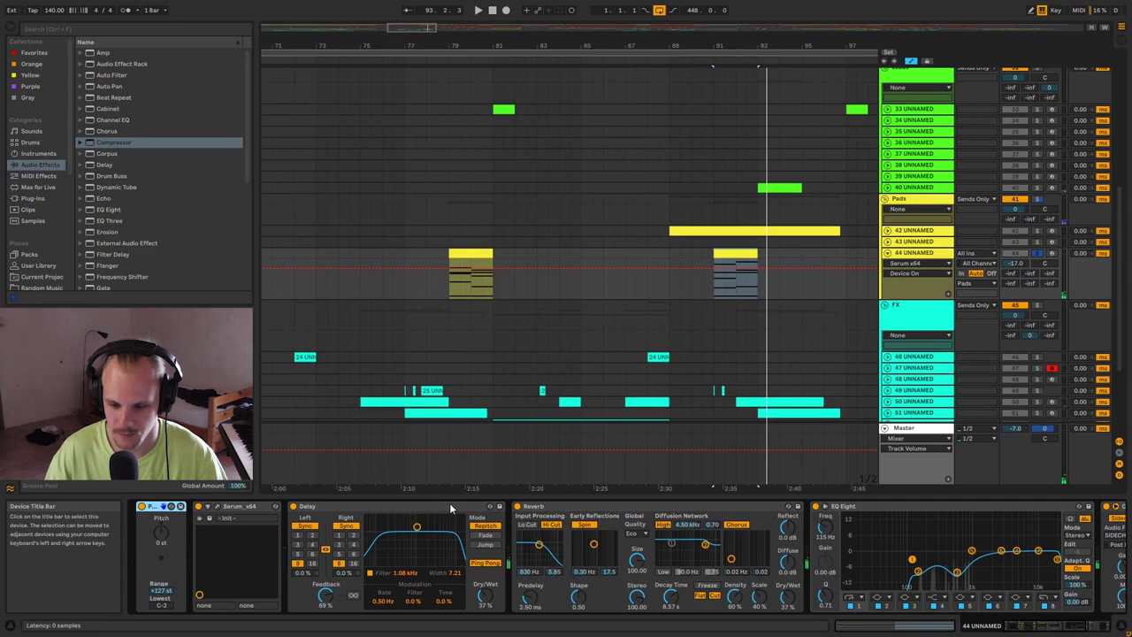
{"action": "left_click", "coordinate": [938, 538]}
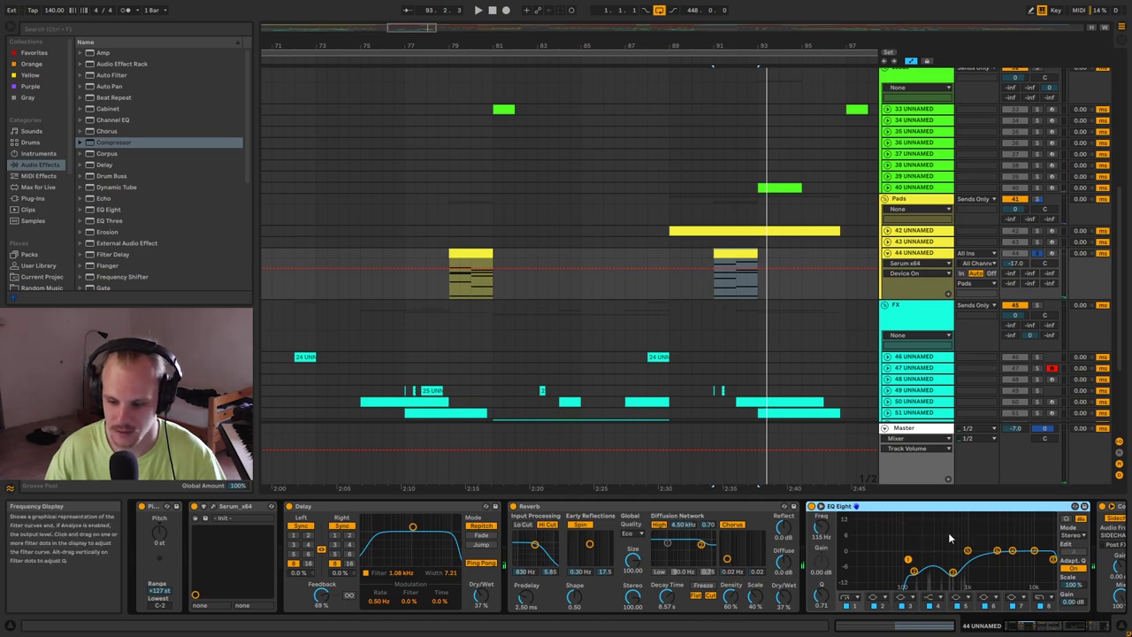
{"action": "left_click", "coordinate": [888, 253]}
Solo the FX group in place of the pads and play it from bar 1.
{"action": "left_click", "coordinate": [915, 276]}
{"action": "left_click_drag", "start_coordinate": [477, 43], "coordinate": [664, 24]}
{"action": "left_click_drag", "start_coordinate": [680, 384], "coordinate": [681, 290]}
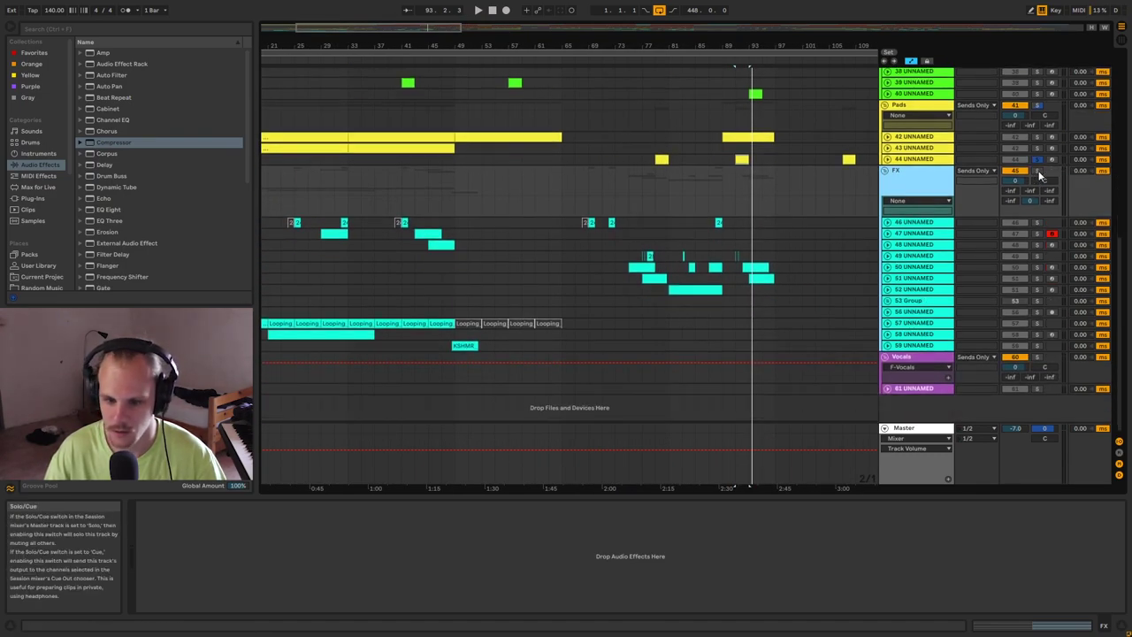
{"action": "left_click_drag", "start_coordinate": [750, 485], "coordinate": [875, 484]}
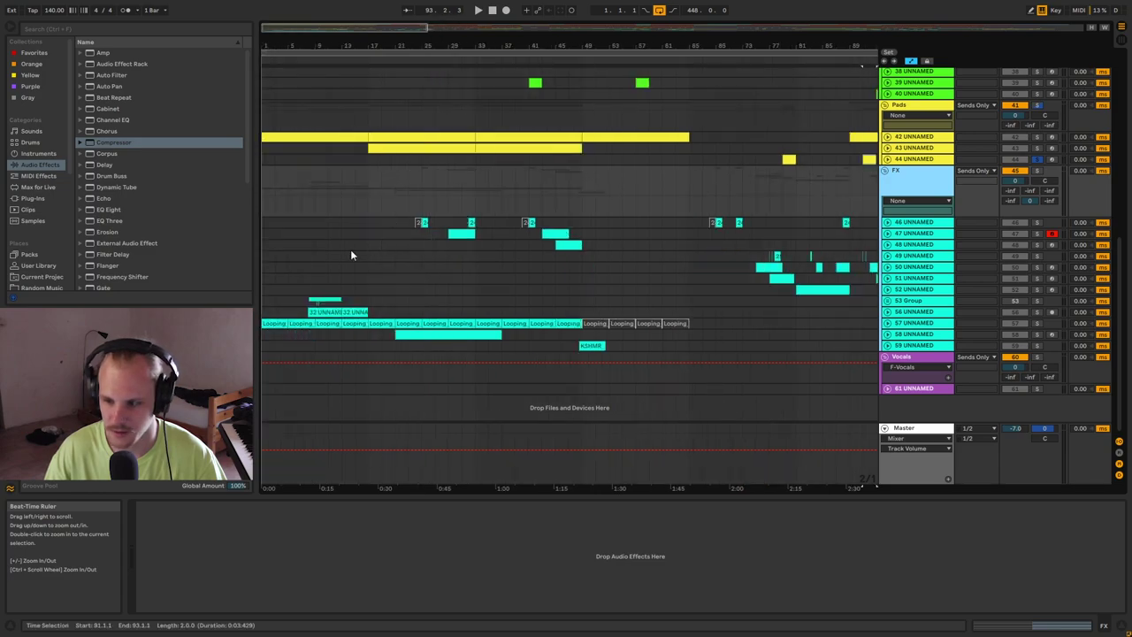
{"action": "left_click", "coordinate": [268, 232]}
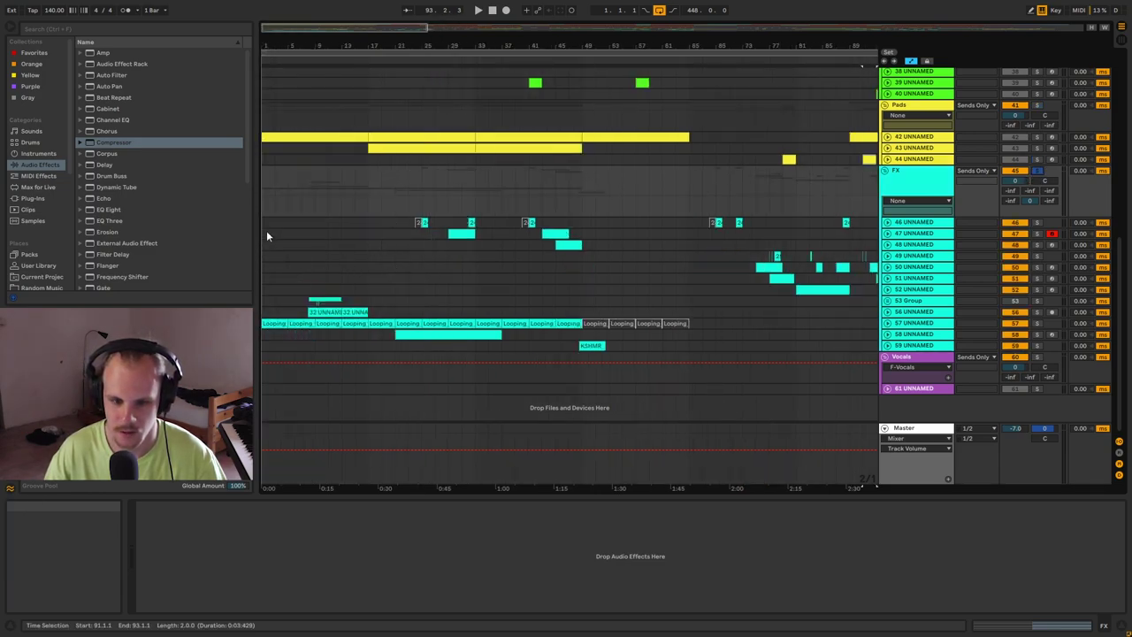
{"action": "key", "text": "space"}
Examine the 57 UNNAMED vinyl noise track's devices and EQ Eight frequency automation, and fold the track.
{"action": "left_click", "coordinate": [273, 325]}
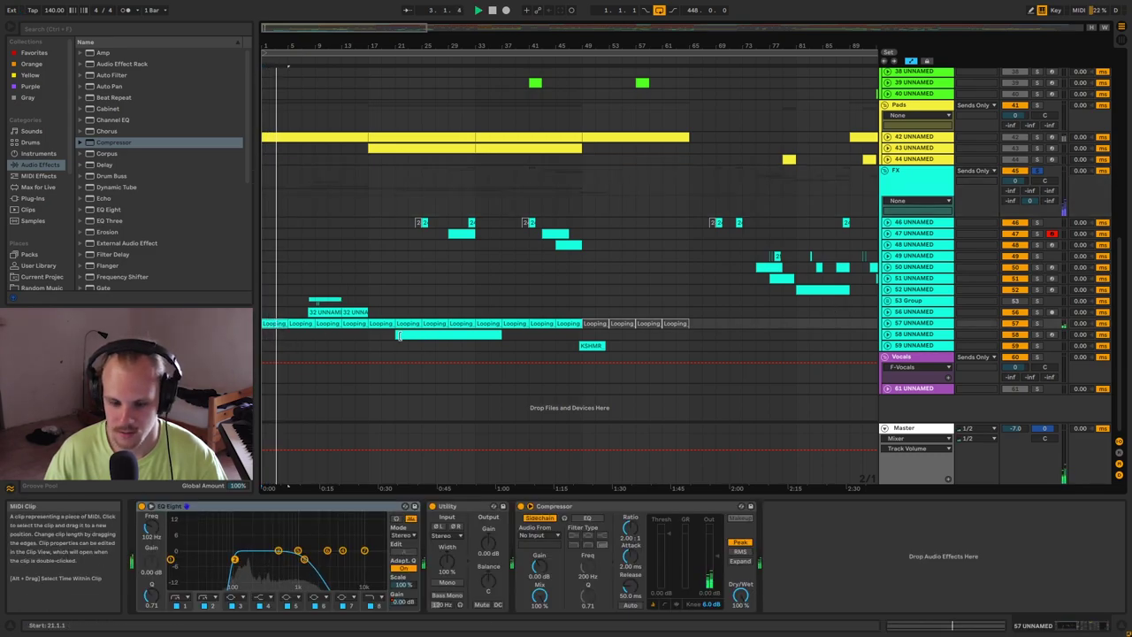
{"action": "left_click", "coordinate": [889, 324]}
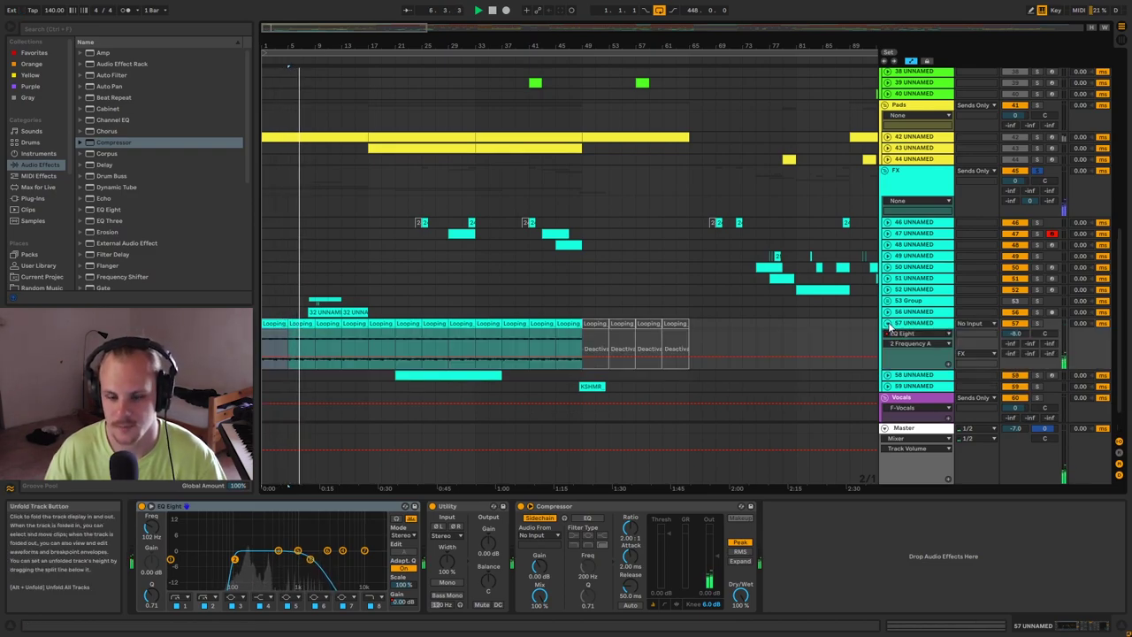
{"action": "left_click", "coordinate": [888, 324]}
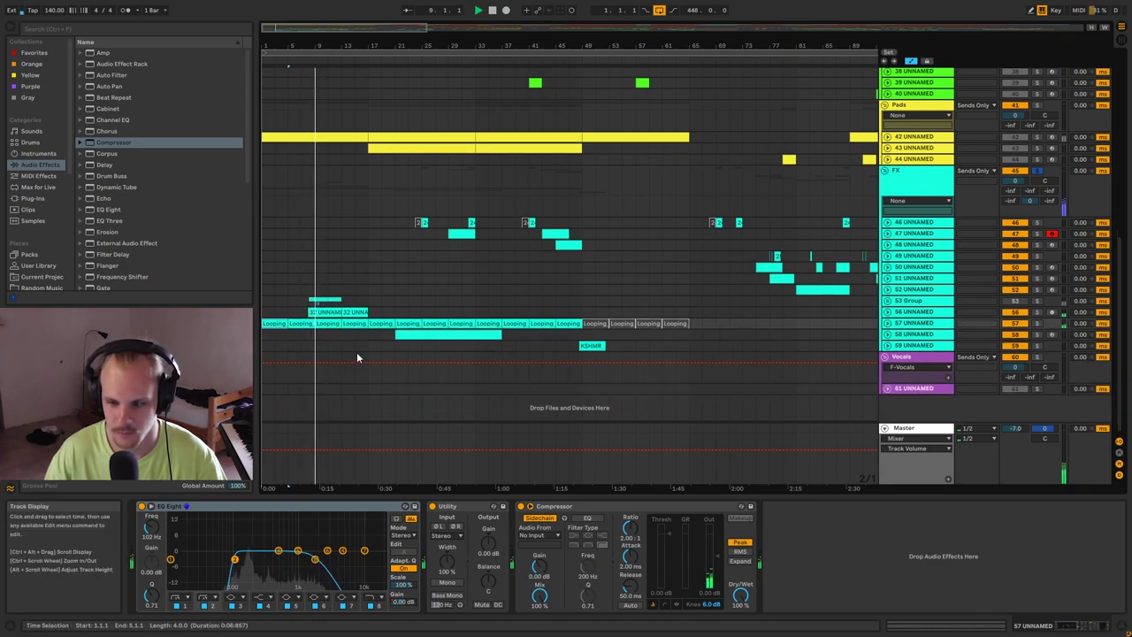
Unfold 56 UNNAMED, stop playback, and inspect the 53 Group's source clips and device chain around bars 8 to 13.
{"action": "left_click", "coordinate": [888, 312]}
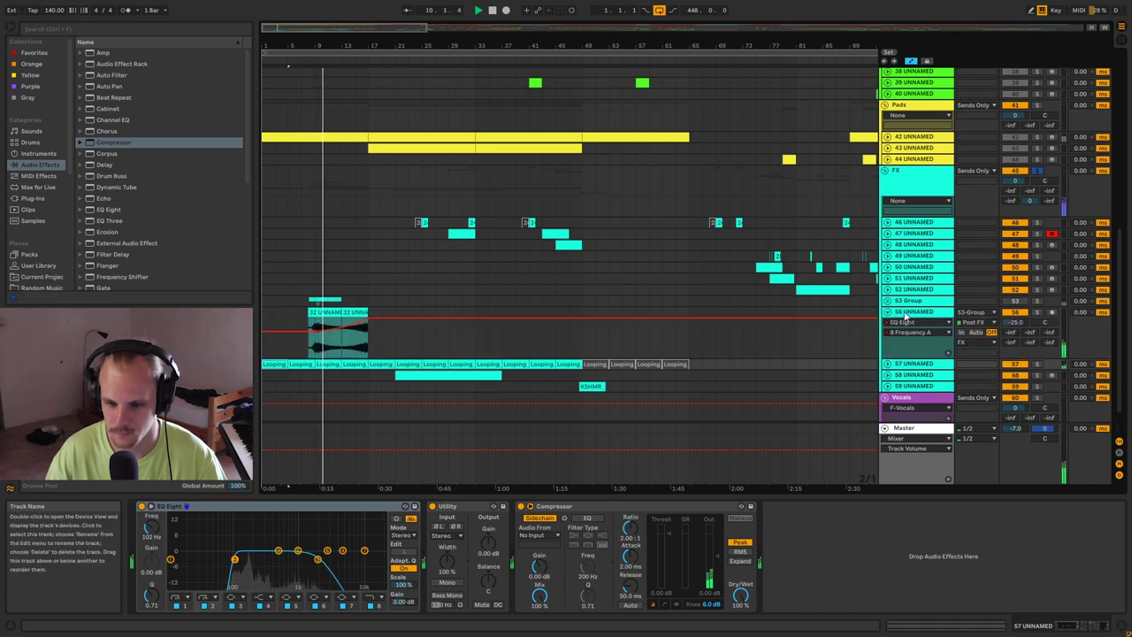
{"action": "left_click", "coordinate": [905, 315]}
{"action": "mouse_move", "coordinate": [306, 40]}
{"action": "left_mouse_down"}
{"action": "mouse_move", "coordinate": [329, 93]}
{"action": "mouse_move", "coordinate": [345, 93]}
{"action": "left_mouse_up"}
{"action": "key", "text": "space"}
{"action": "left_click_drag", "start_coordinate": [357, 301], "coordinate": [488, 305]}
{"action": "left_click", "coordinate": [476, 305]}
{"action": "left_click_drag", "start_coordinate": [375, 306], "coordinate": [426, 302]}
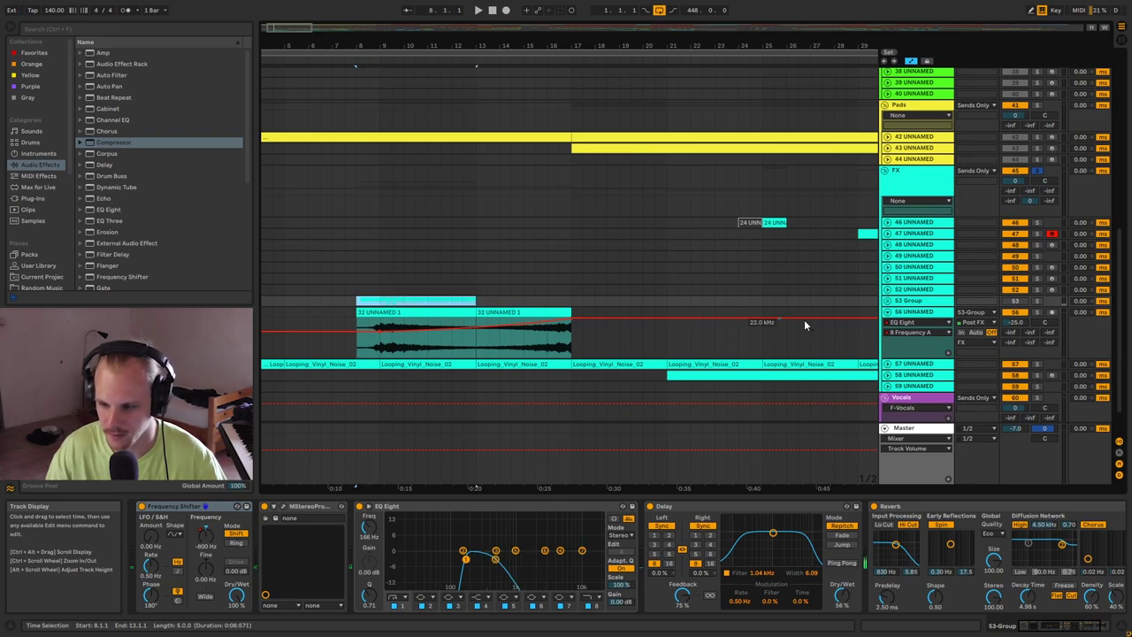
Show 56 UNNAMED's EQ Eight frequency automation over its audio clips, play them from bar 9, and fold the track.
{"action": "left_click_drag", "start_coordinate": [464, 343], "coordinate": [595, 347]}
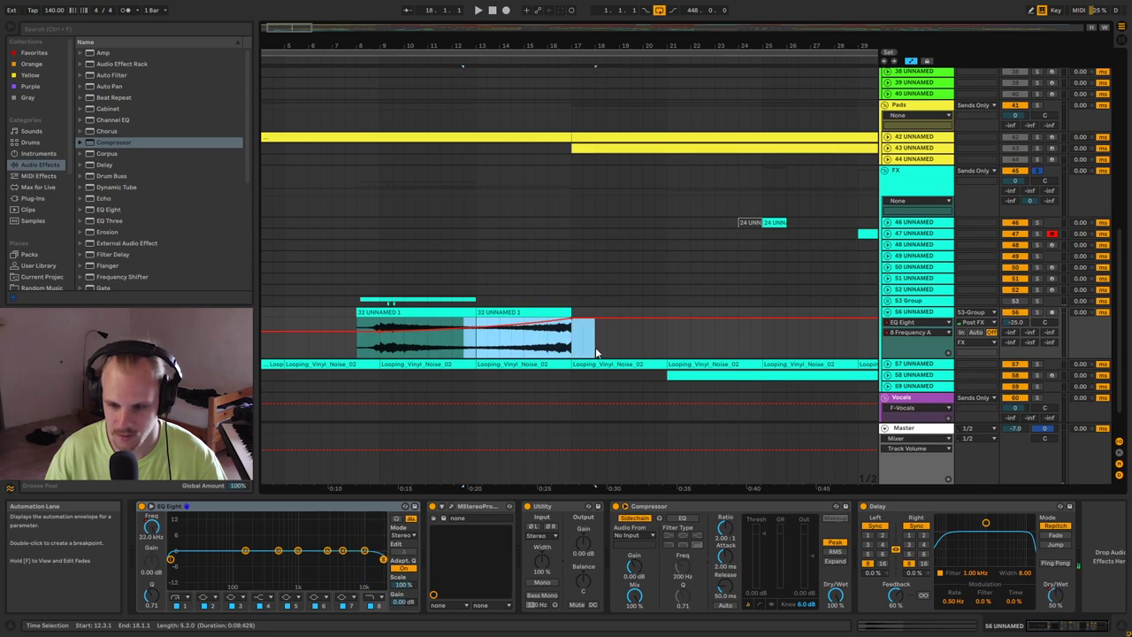
{"action": "left_click", "coordinate": [536, 350]}
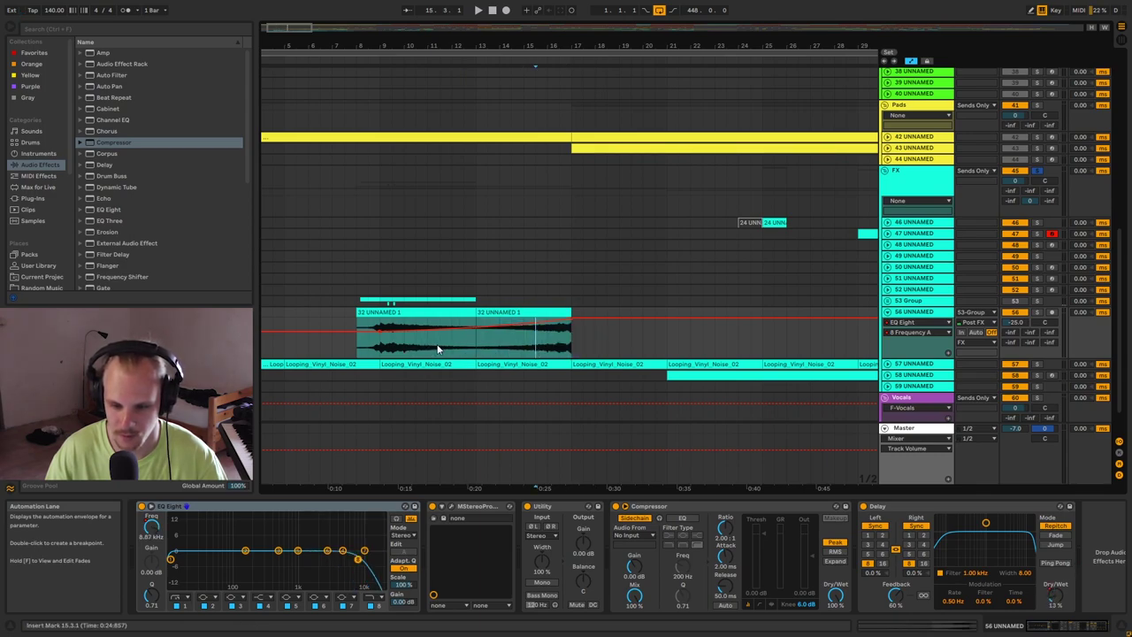
{"action": "key", "text": "space"}
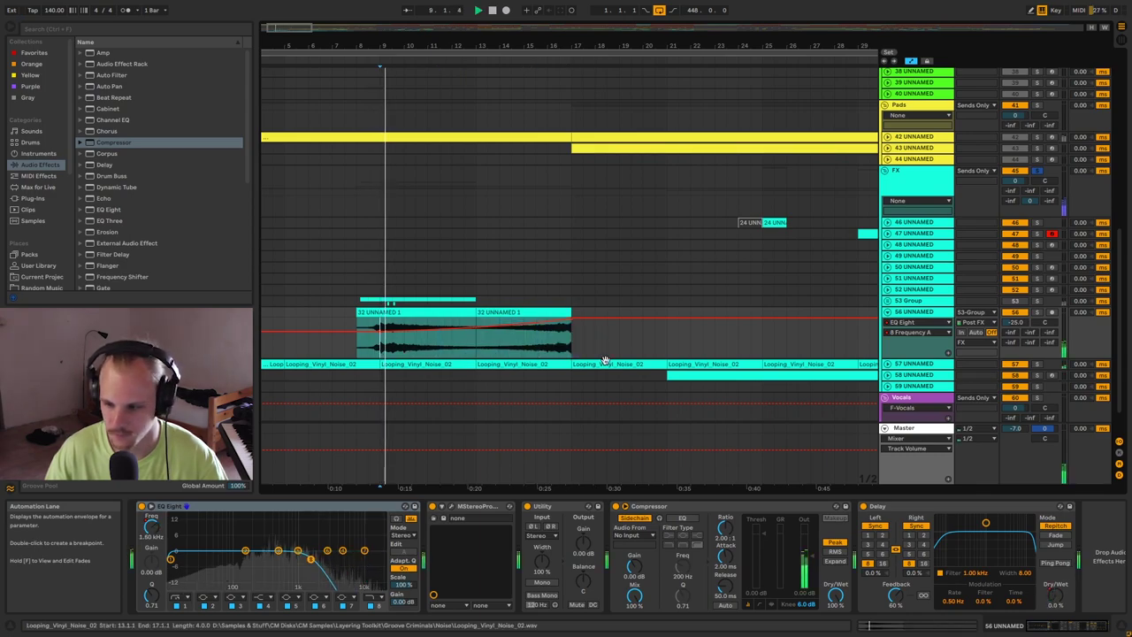
{"action": "left_click", "coordinate": [889, 313]}
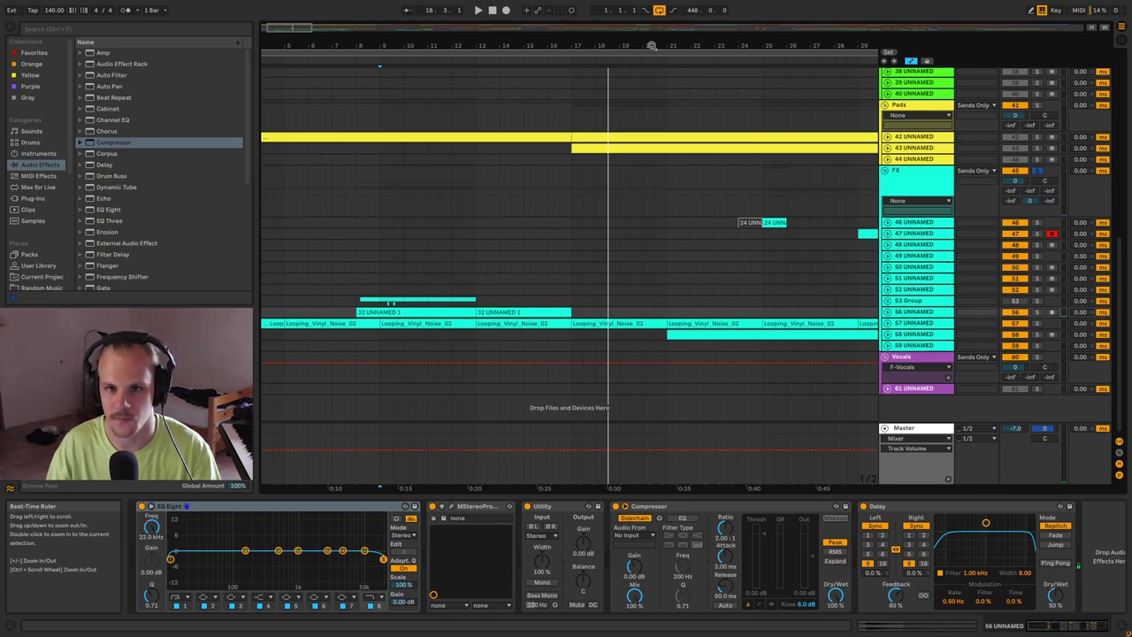
Solo the 46 UNNAMED track and play its clip from bar 25.
{"action": "left_click_drag", "start_coordinate": [651, 45], "coordinate": [500, 48]}
{"action": "left_click", "coordinate": [1038, 223]}
{"action": "left_click", "coordinate": [516, 222]}
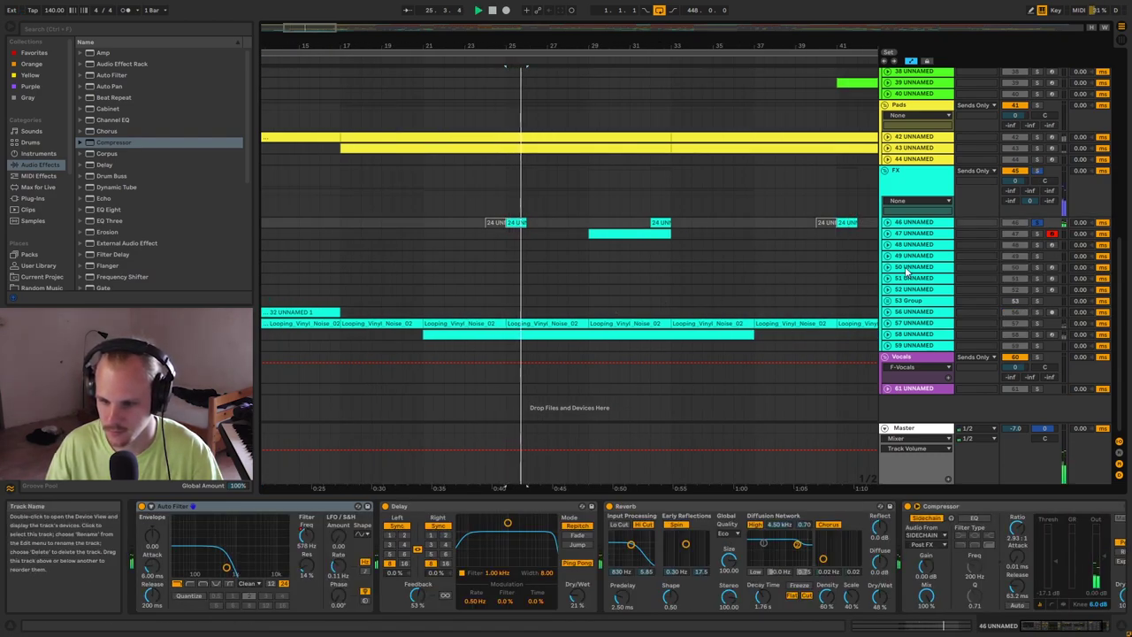
Play the 46 UNNAMED clip at bar 32, examine the track's Auto Filter frequency automation around it, and fold the track.
{"action": "left_click", "coordinate": [663, 222]}
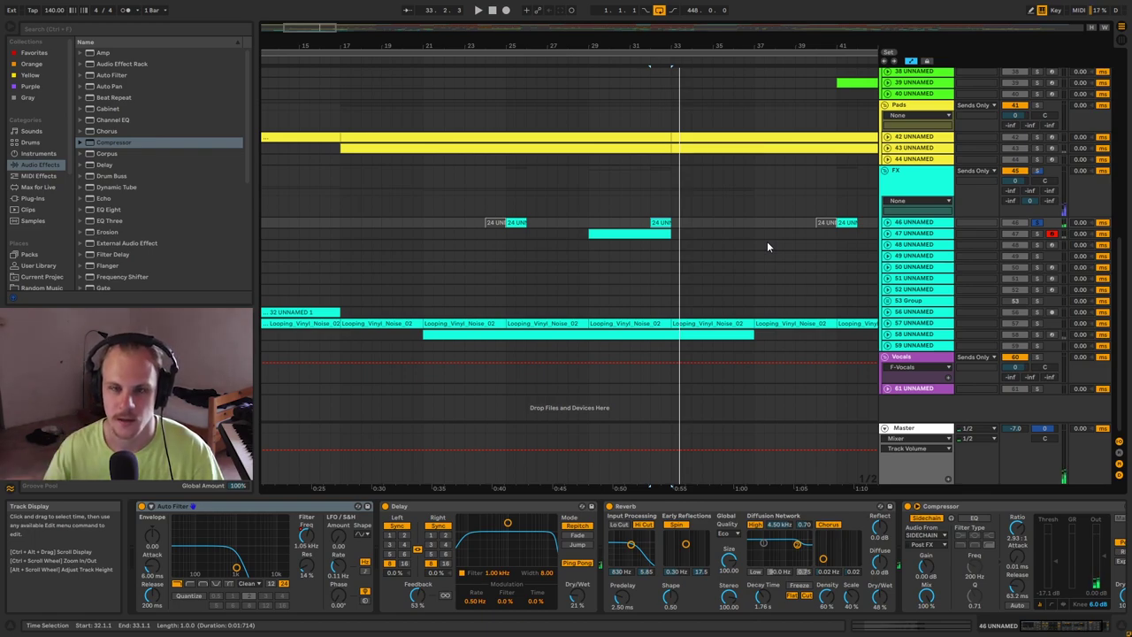
{"action": "left_click", "coordinate": [888, 224]}
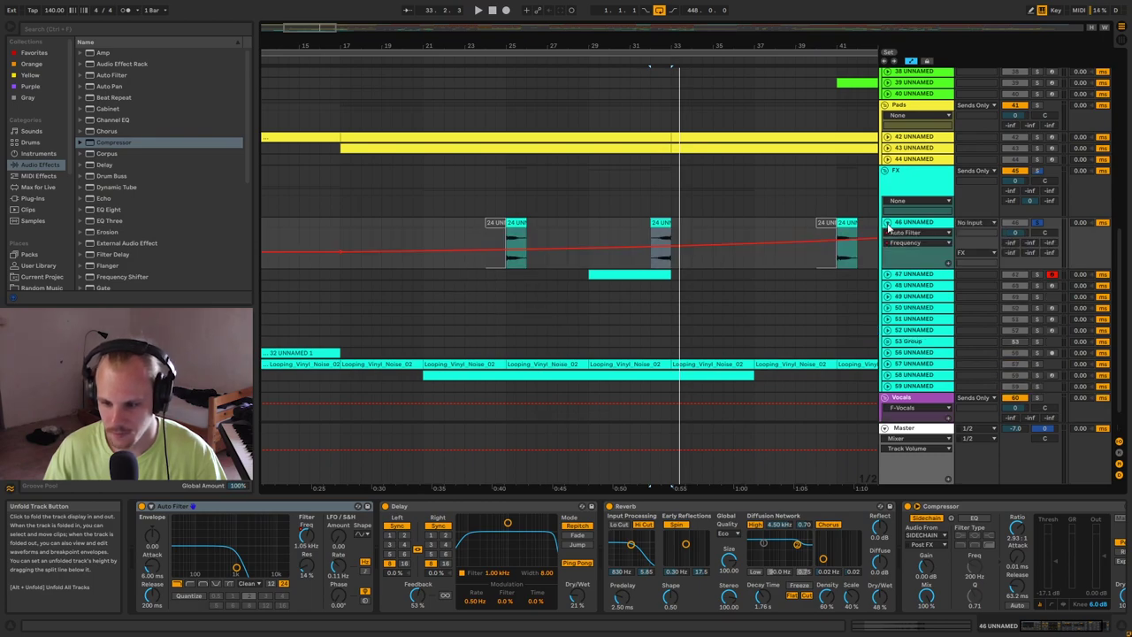
{"action": "left_click", "coordinate": [889, 223]}
{"action": "left_click_drag", "start_coordinate": [663, 45], "coordinate": [622, 99]}
{"action": "left_click", "coordinate": [888, 223]}
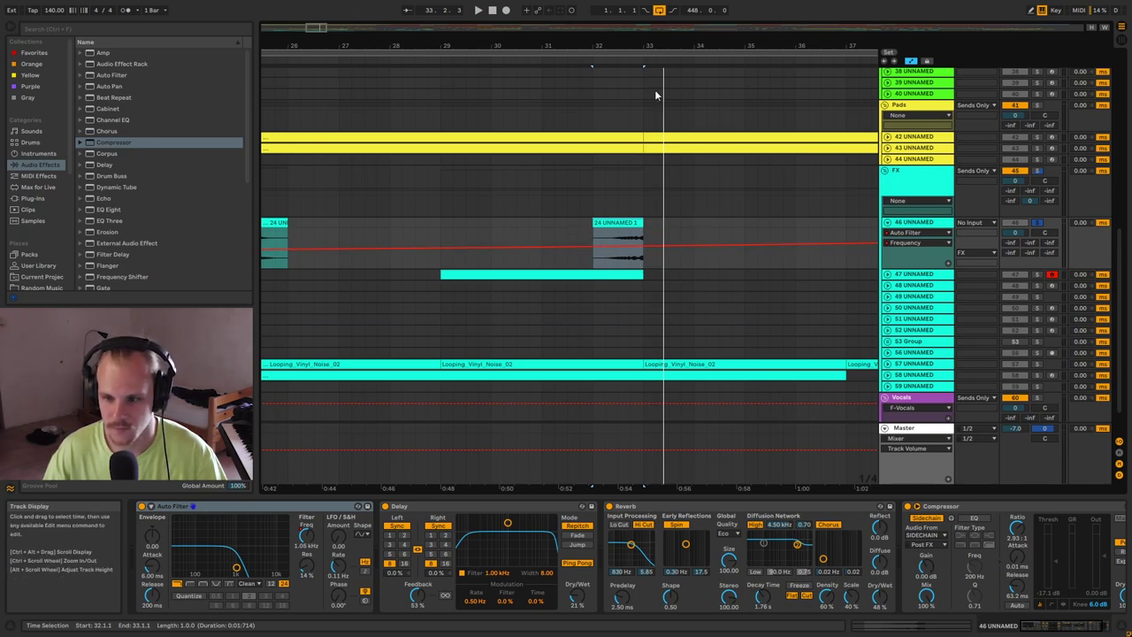
{"action": "left_click_drag", "start_coordinate": [643, 46], "coordinate": [572, 276]}
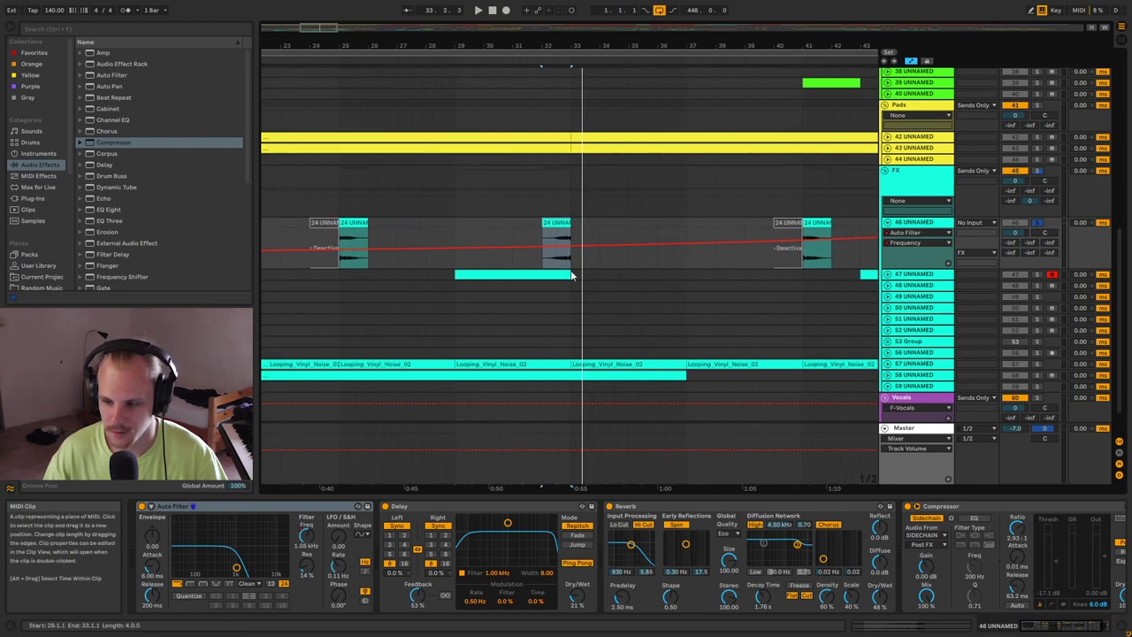
{"action": "left_click", "coordinate": [888, 223]}
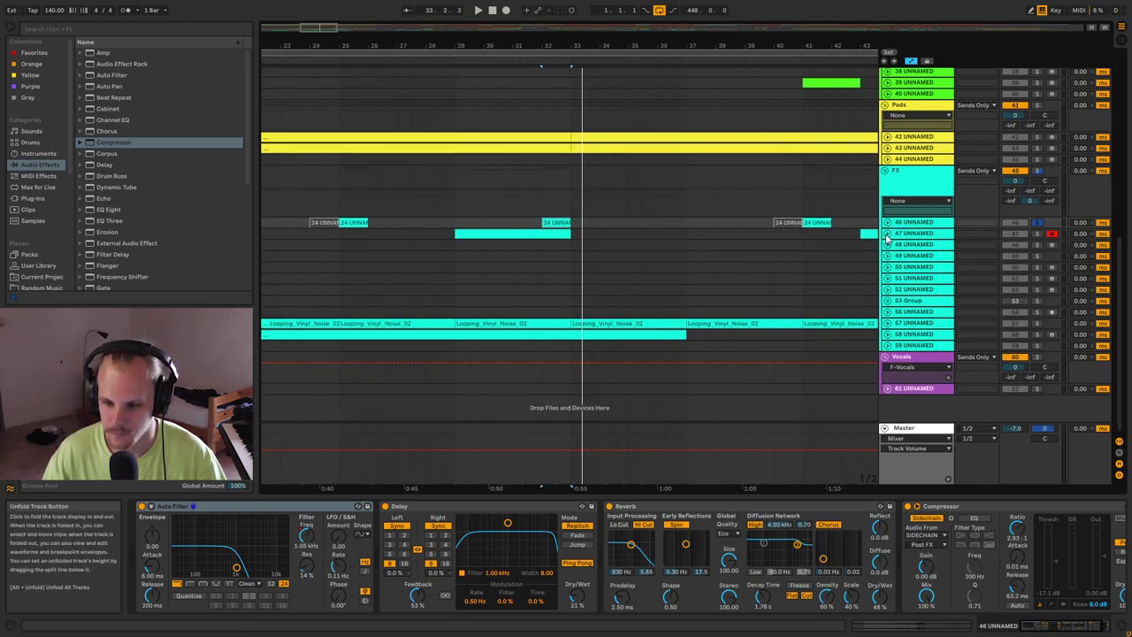
Unfold 47 UNNAMED to show its devices and Serum filter cutoff automation, play its clip from bar 29 soloed, and fold the track.
{"action": "left_click", "coordinate": [887, 232]}
{"action": "left_click", "coordinate": [914, 233]}
{"action": "left_click", "coordinate": [566, 241]}
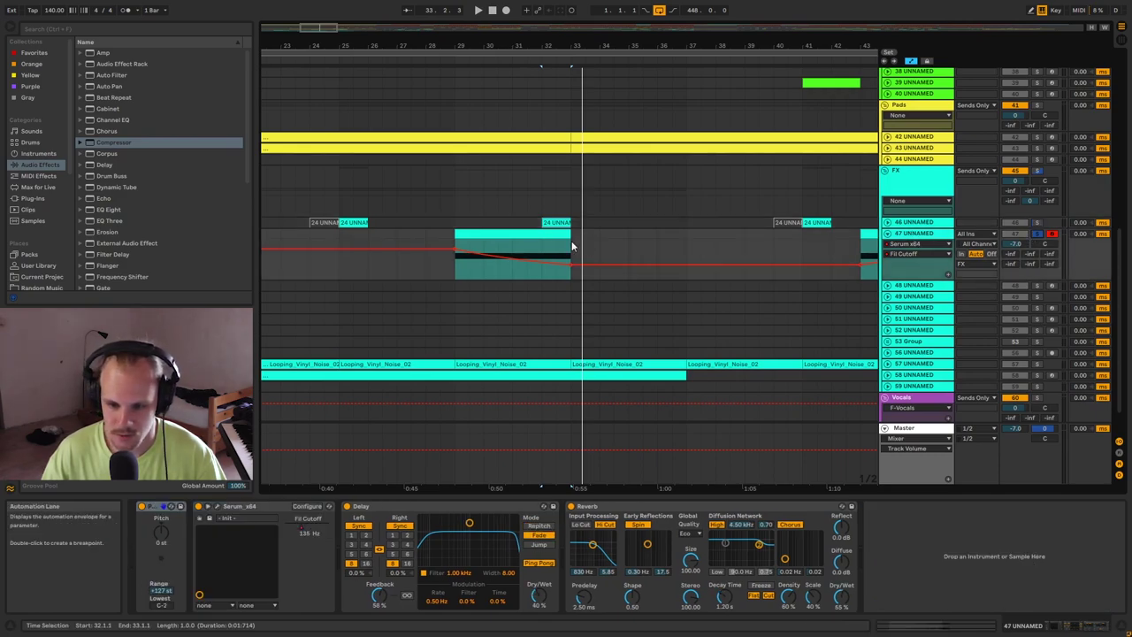
{"action": "key", "text": "space"}
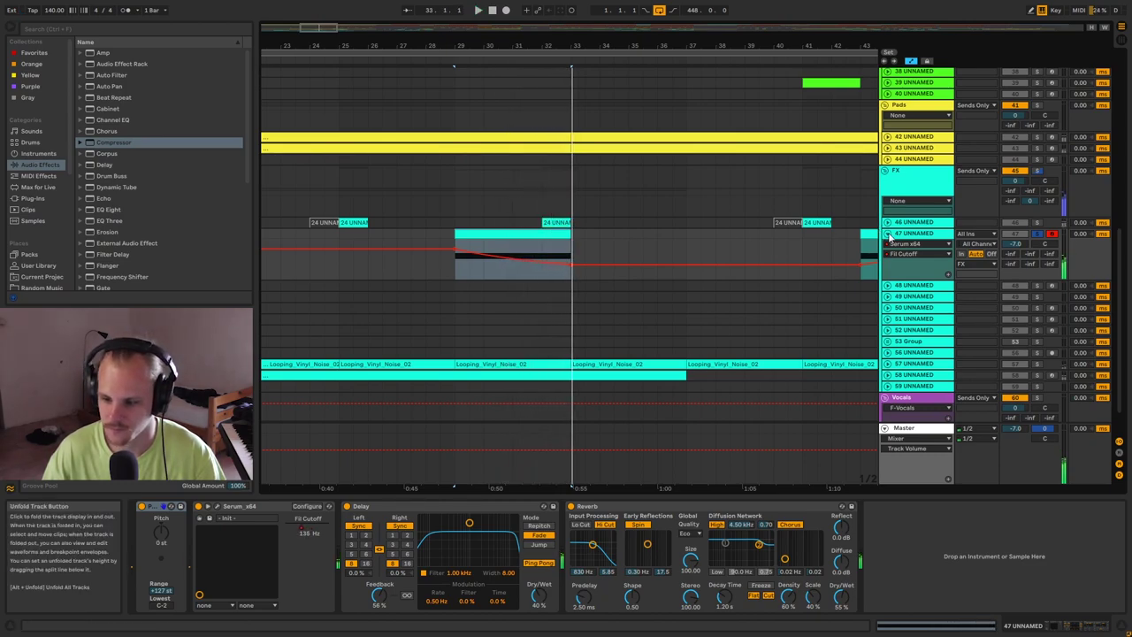
{"action": "left_click", "coordinate": [888, 235]}
Unfold 58 UNNAMED, play its clip from bar 21 soloed with its device chain shown, and clear the solos and fold the track.
{"action": "left_click", "coordinate": [888, 336]}
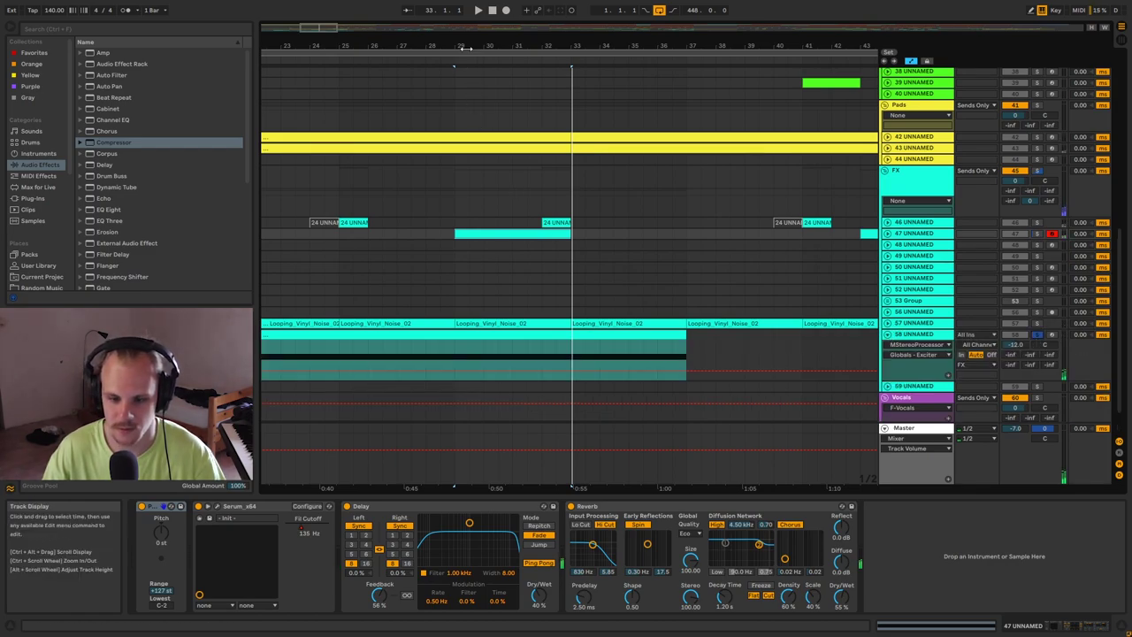
{"action": "scroll", "coordinate": [443, 300], "scroll_direction": "left", "scroll_amount": 3}
{"action": "left_click", "coordinate": [411, 338]}
{"action": "key", "text": "space"}
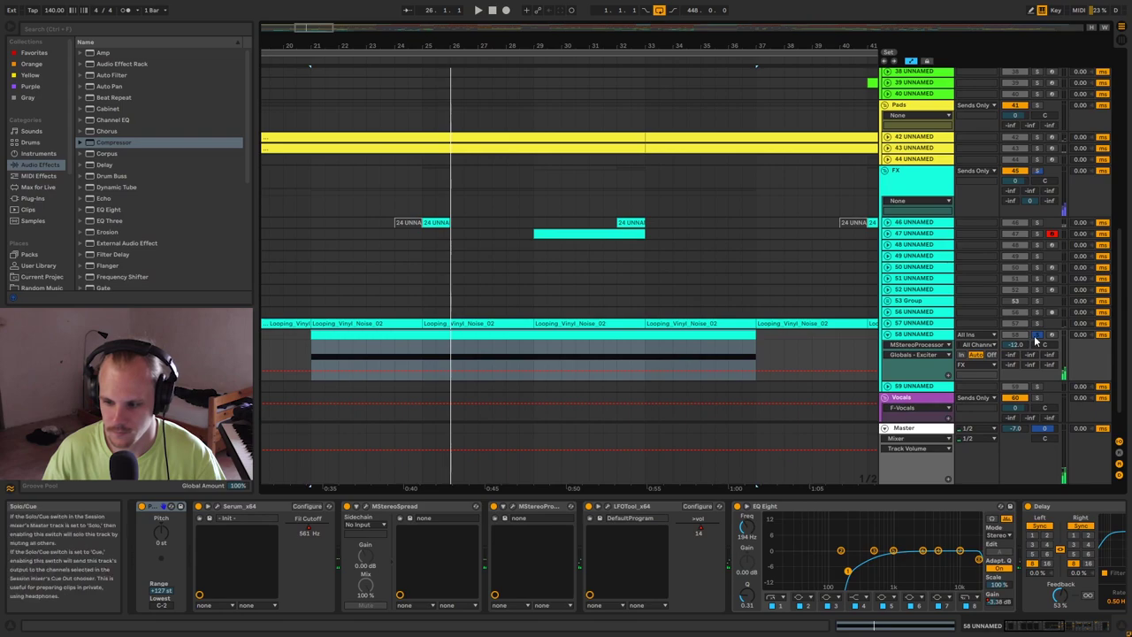
{"action": "left_click", "coordinate": [887, 334]}
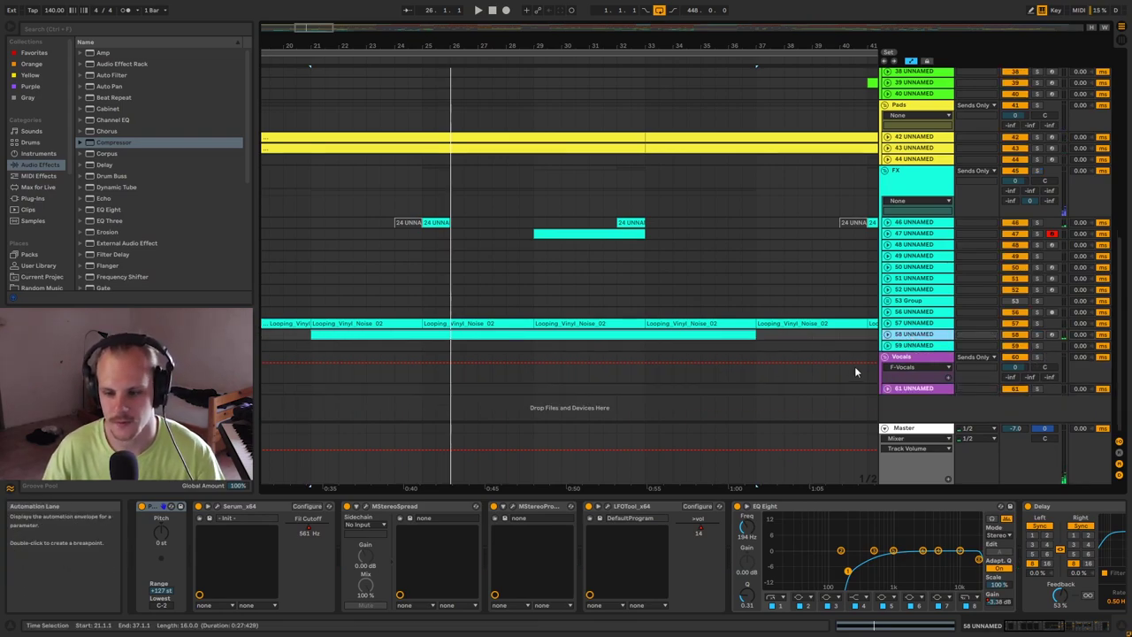
Survey the lead, pad and FX clips across the opening 77 bars, placing the insert marker at bar 65.
{"action": "left_click_drag", "start_coordinate": [538, 73], "coordinate": [539, 39]}
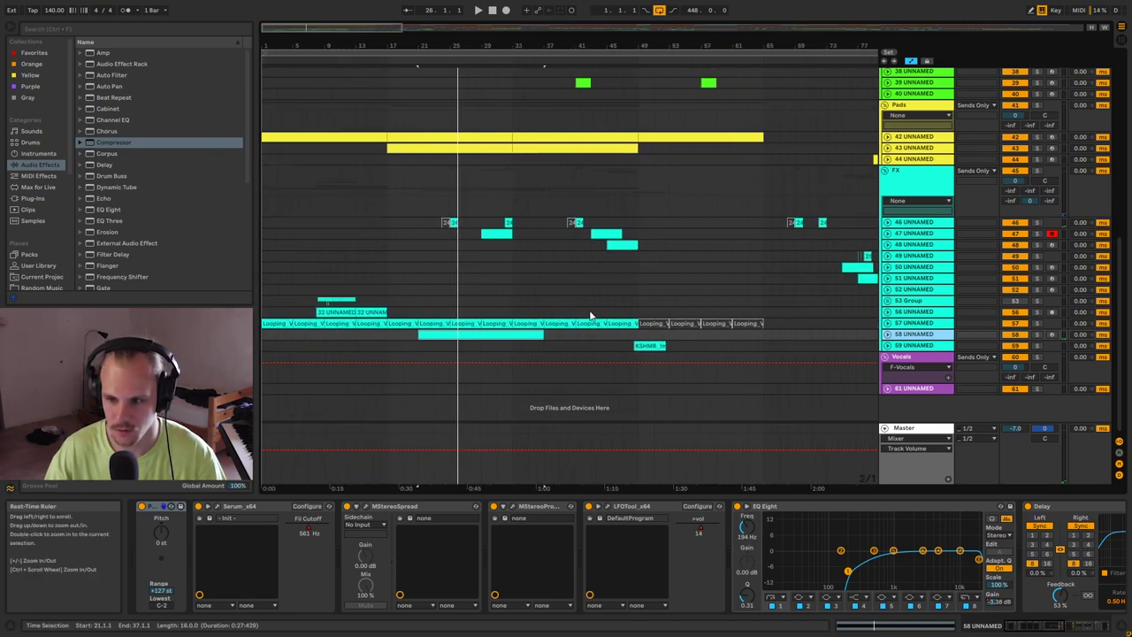
{"action": "scroll", "coordinate": [591, 314], "scroll_direction": "up", "scroll_amount": 8}
{"action": "scroll", "coordinate": [590, 311], "scroll_direction": "down", "scroll_amount": 3}
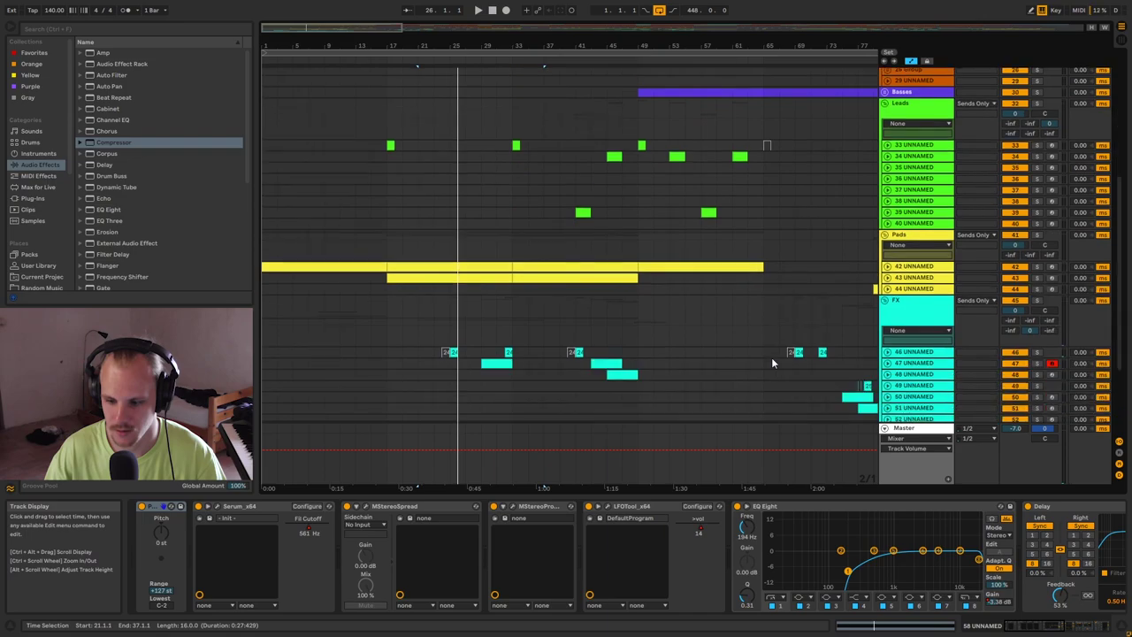
{"action": "scroll", "coordinate": [766, 354], "scroll_direction": "down", "scroll_amount": 3}
{"action": "left_click", "coordinate": [766, 379]}
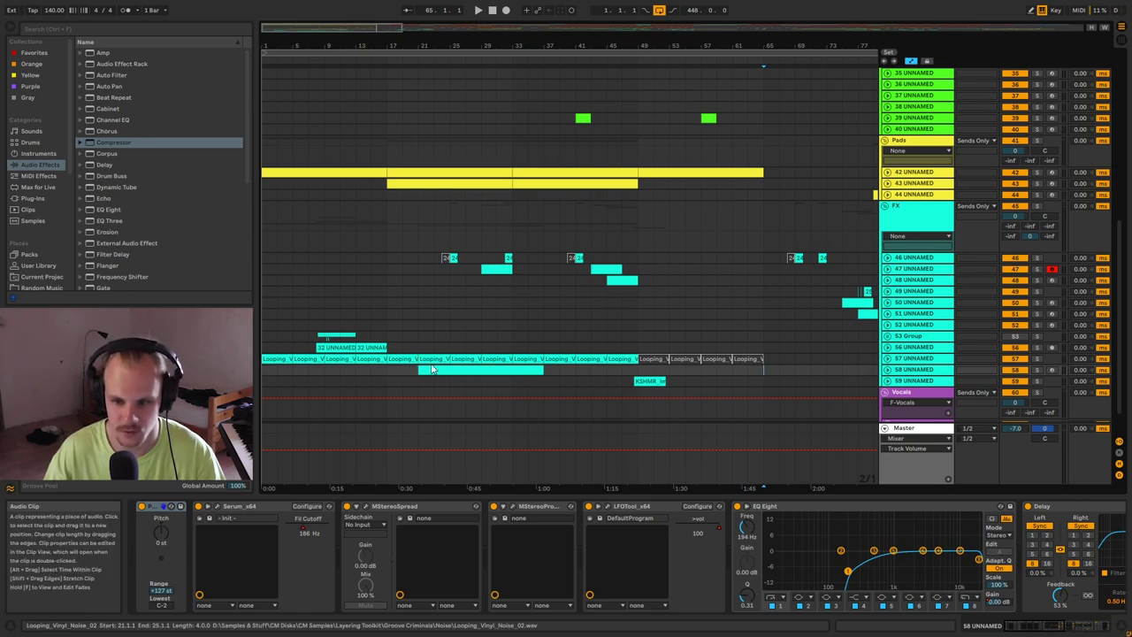
{"action": "scroll", "coordinate": [654, 354], "scroll_direction": "down", "scroll_amount": 1}
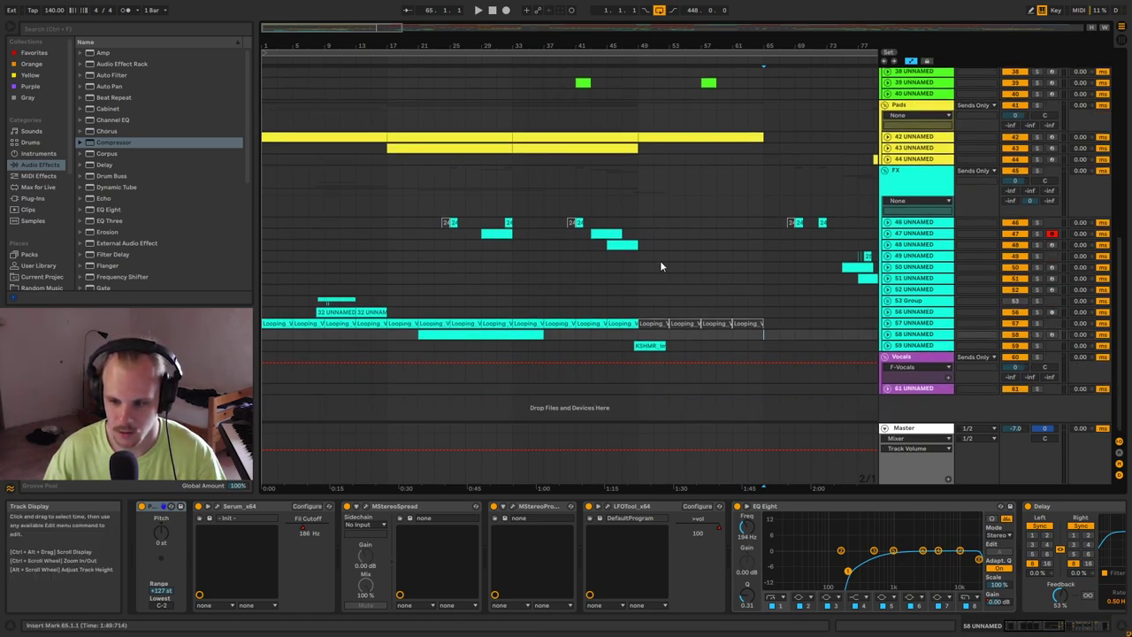
Unfold 59 UNNAMED, show its devices, and play its KSHMR impact clip near bar 48 soloed.
{"action": "scroll", "coordinate": [650, 306], "scroll_direction": "up", "scroll_amount": 3, "text": "ctrl"}
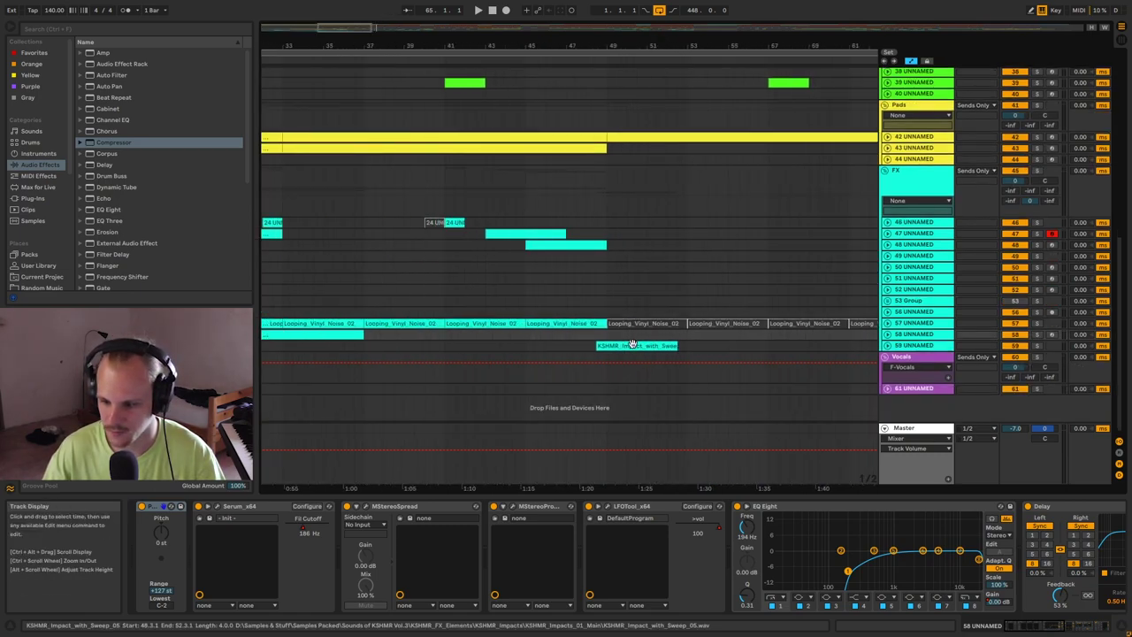
{"action": "left_click", "coordinate": [645, 345]}
{"action": "left_click", "coordinate": [888, 345]}
{"action": "left_click", "coordinate": [921, 347]}
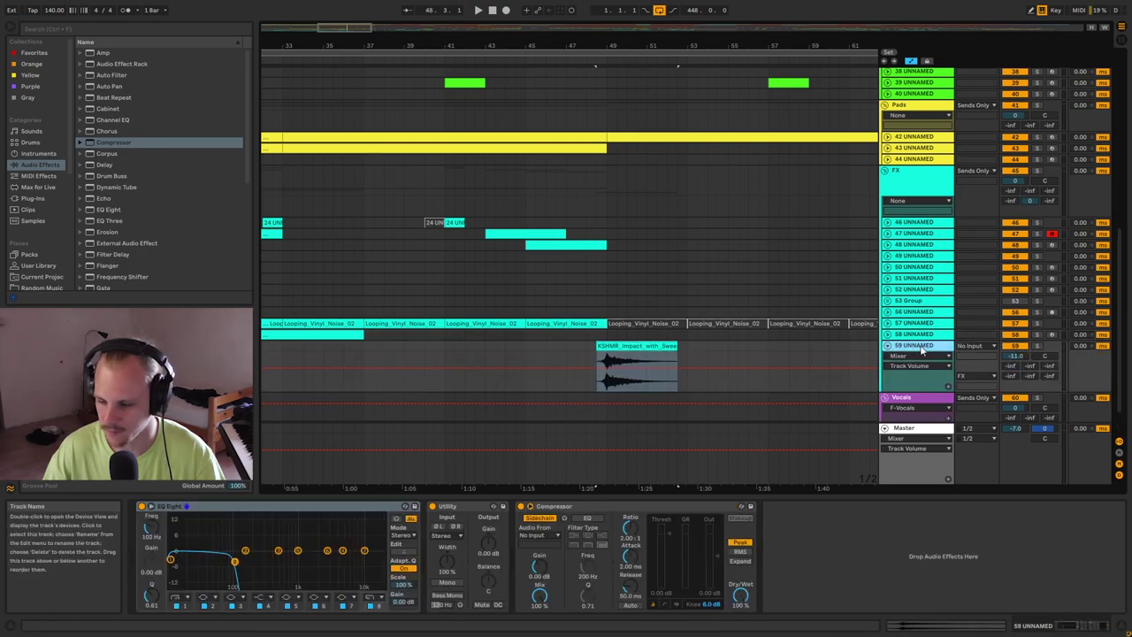
{"action": "left_click", "coordinate": [1038, 346]}
{"action": "key", "text": "space"}
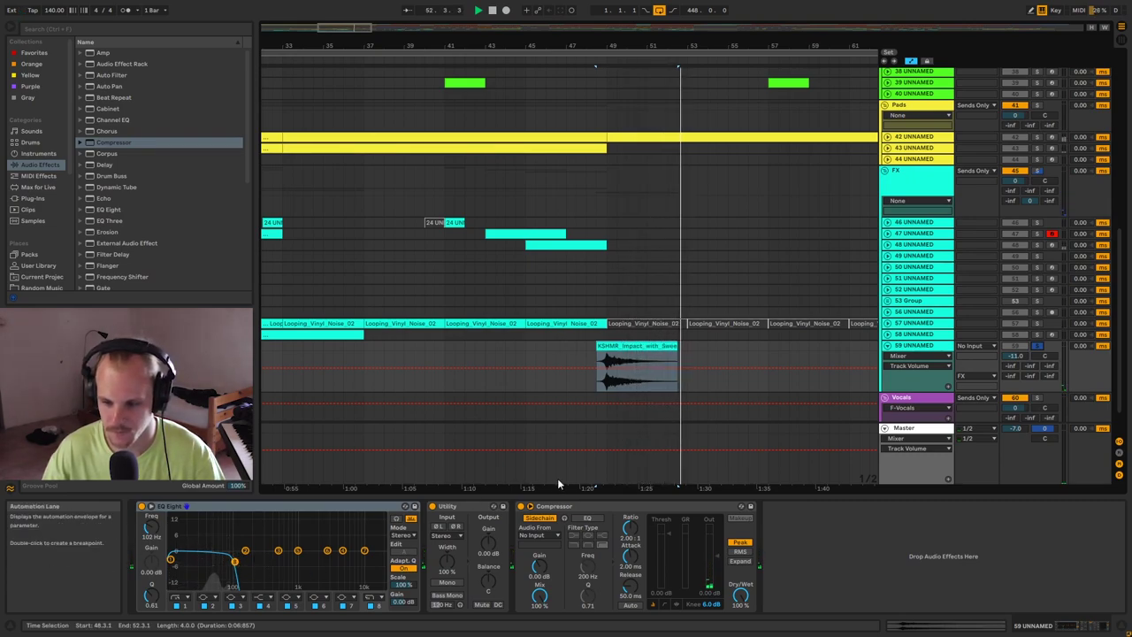
{"action": "key", "text": "space"}
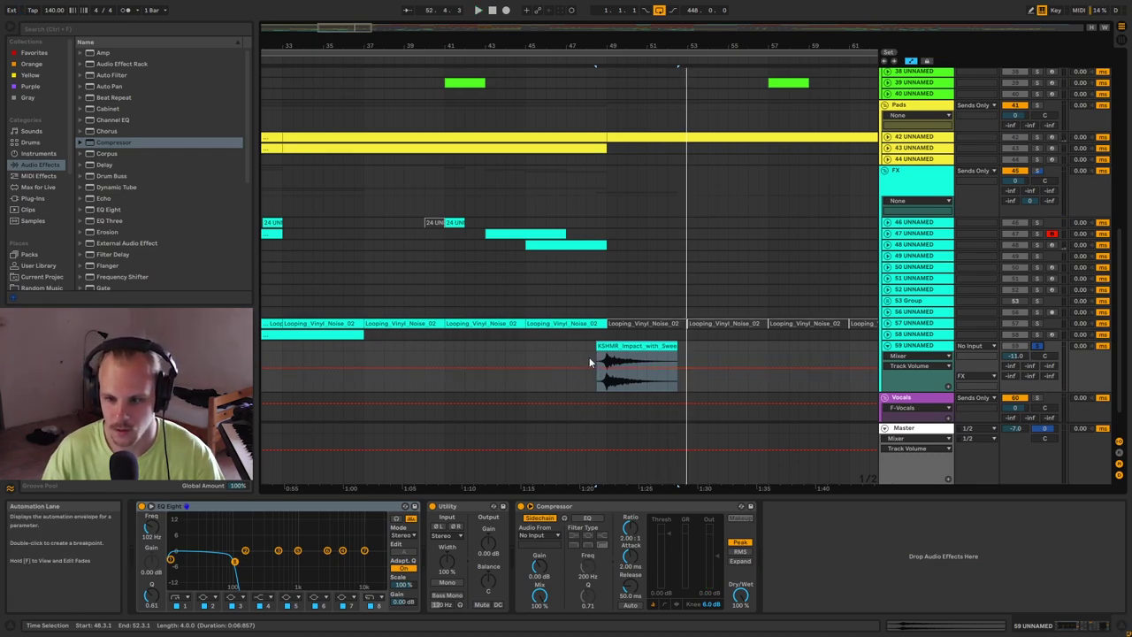
Examine how the drum, bass, lead, pad and FX clips line up around bars 33 to 77, and fold 59 UNNAMED.
{"action": "scroll", "coordinate": [592, 337], "scroll_direction": "up", "scroll_amount": 5}
{"action": "scroll", "coordinate": [592, 330], "scroll_direction": "up", "scroll_amount": 2}
{"action": "scroll", "coordinate": [589, 354], "scroll_direction": "down", "scroll_amount": 6}
{"action": "scroll", "coordinate": [573, 347], "scroll_direction": "up", "scroll_amount": 4}
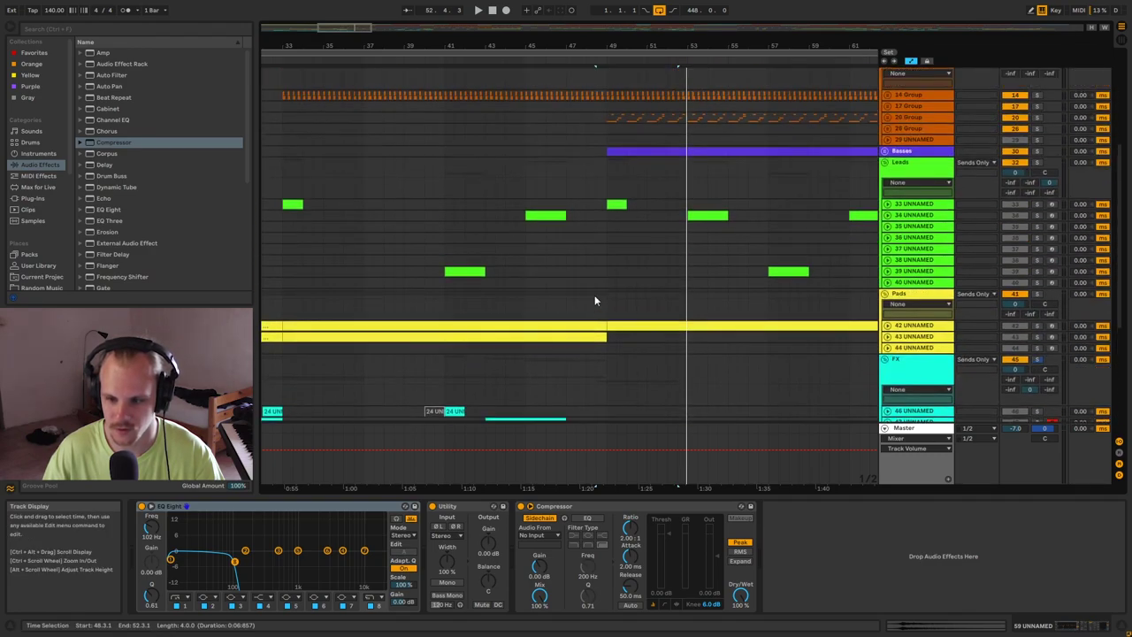
{"action": "scroll", "coordinate": [772, 239], "scroll_direction": "down", "scroll_amount": 4}
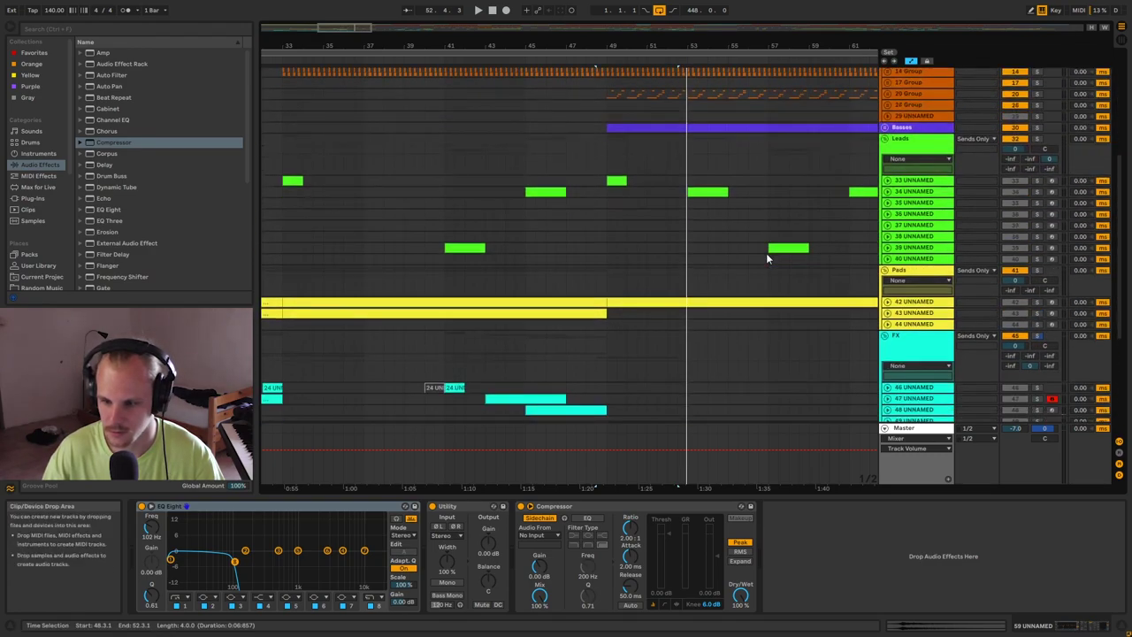
{"action": "scroll", "coordinate": [661, 125], "scroll_direction": "up", "scroll_amount": 2}
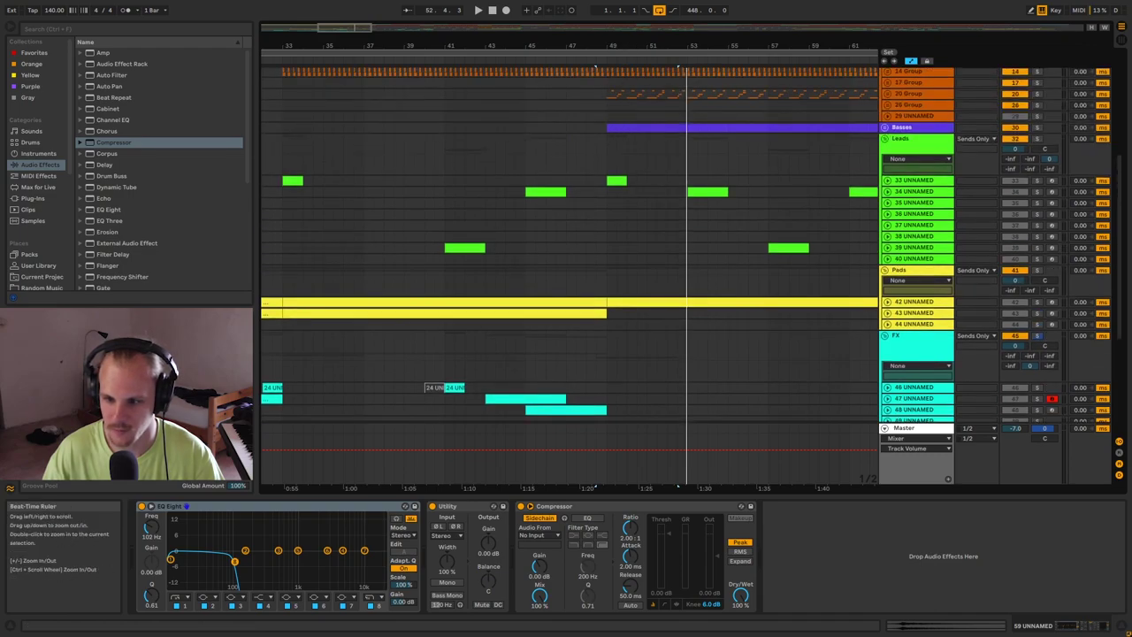
{"action": "scroll", "coordinate": [599, 268], "scroll_direction": "down", "scroll_amount": 3, "text": "ctrl"}
{"action": "scroll", "coordinate": [598, 296], "scroll_direction": "down", "scroll_amount": 6}
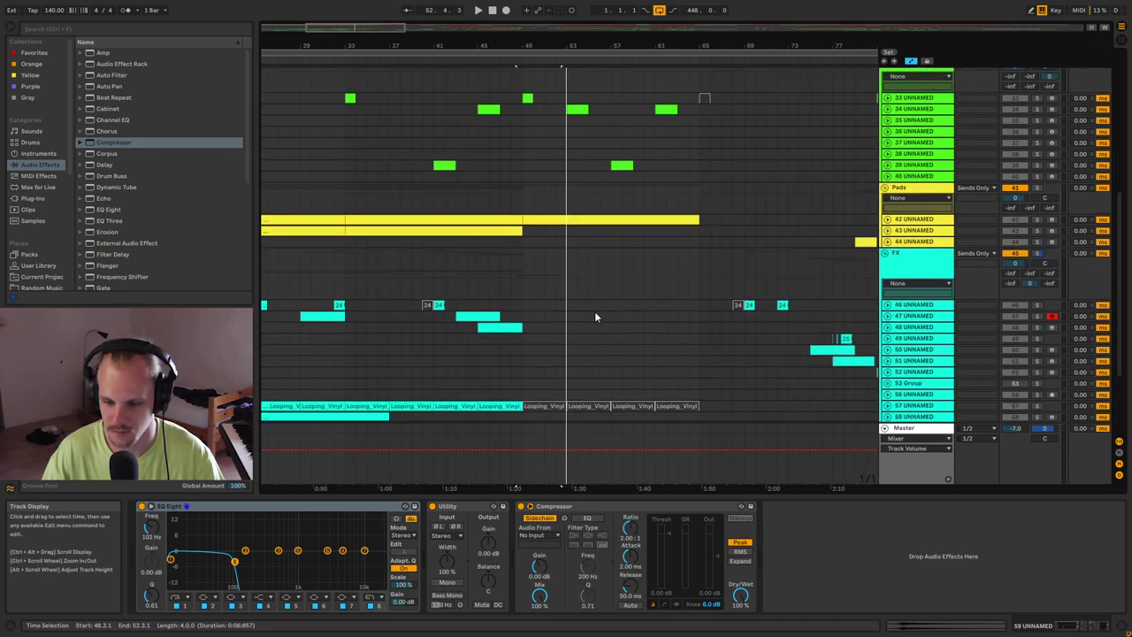
{"action": "left_click", "coordinate": [888, 325]}
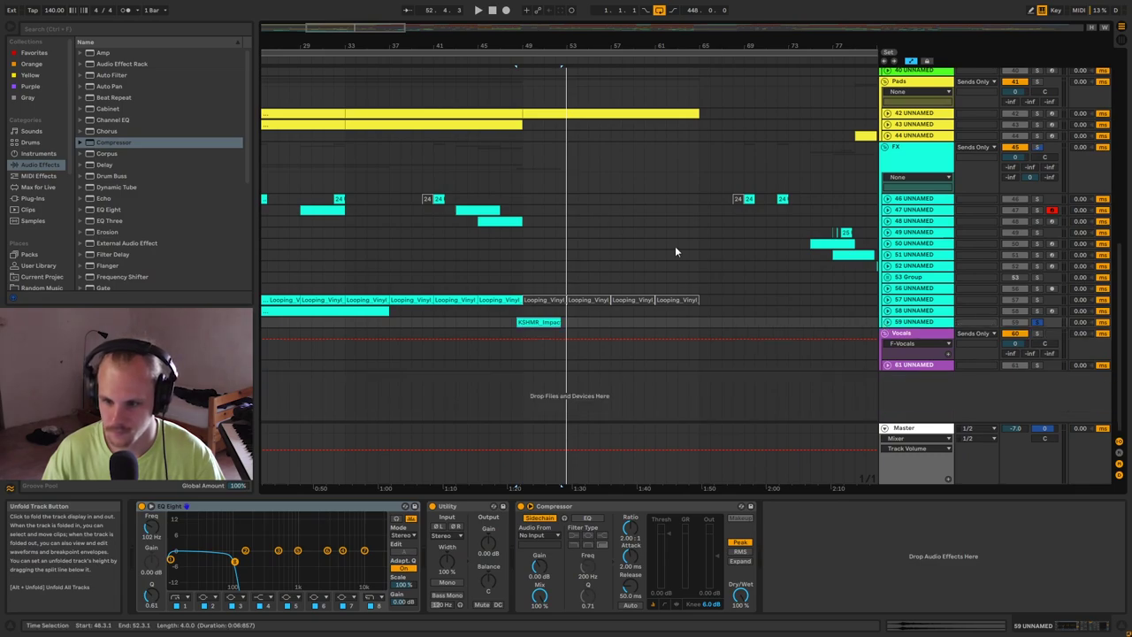
Play the soloed FX group from bar 75 through the clips up to bar 92, and stop playback.
{"action": "left_click_drag", "start_coordinate": [531, 45], "coordinate": [524, 118]}
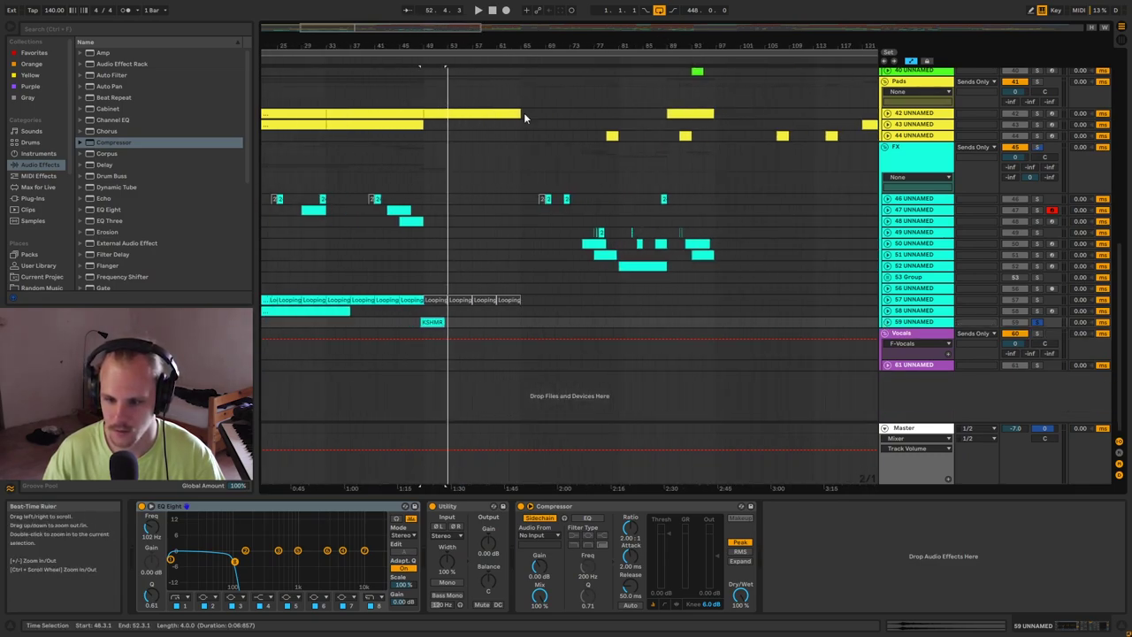
{"action": "left_click", "coordinate": [596, 239]}
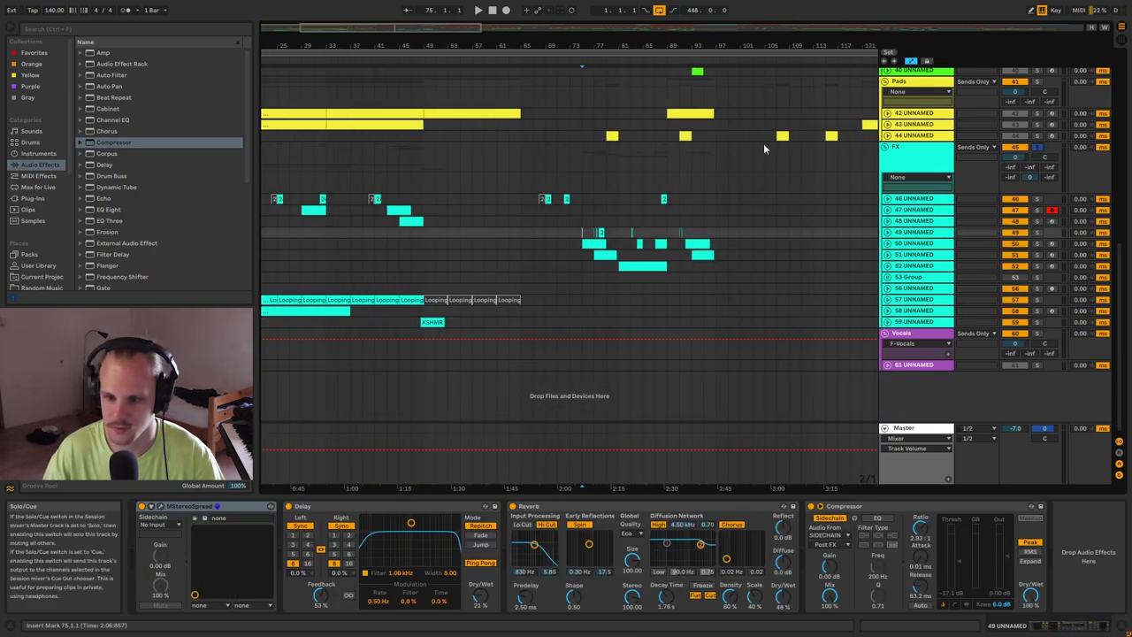
{"action": "left_click_drag", "start_coordinate": [624, 44], "coordinate": [565, 80]}
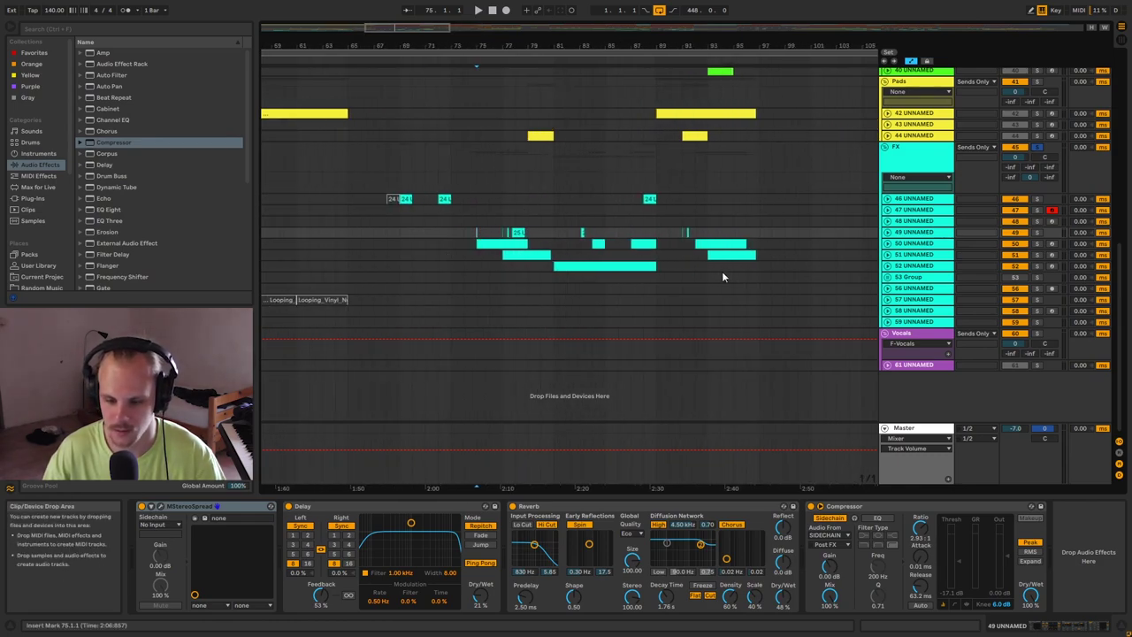
{"action": "key", "text": "space"}
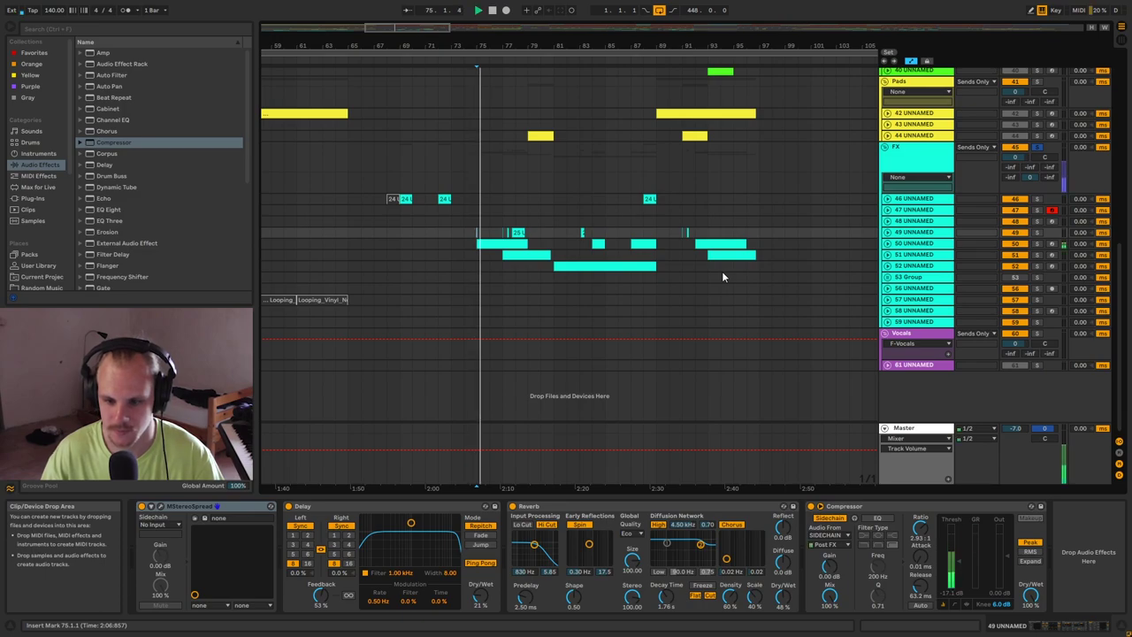
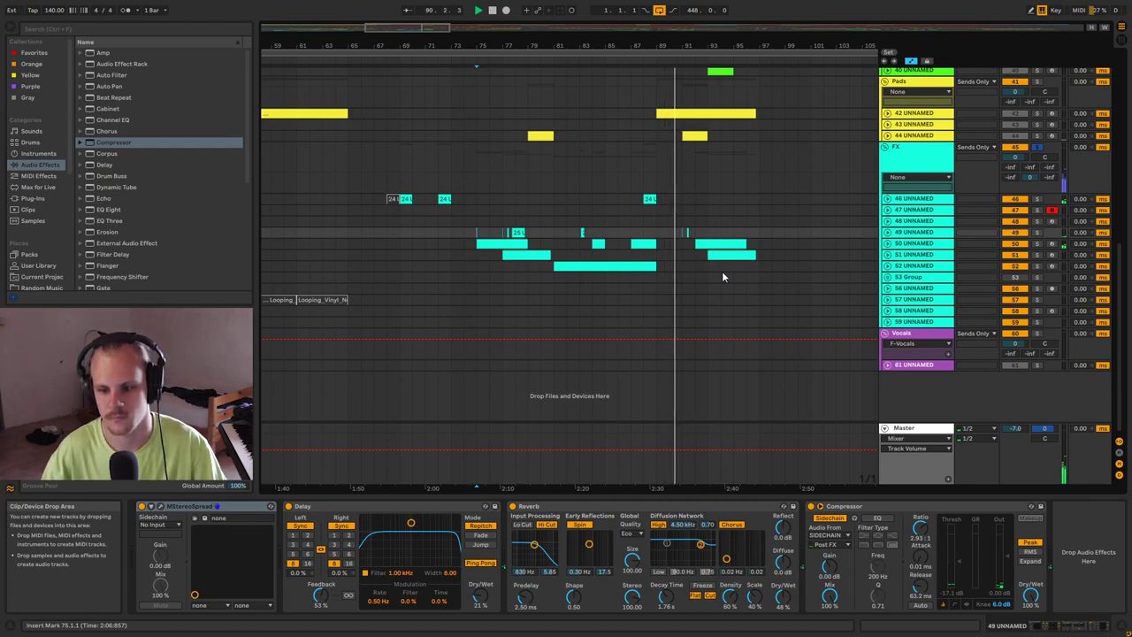
{"action": "left_click_drag", "start_coordinate": [738, 46], "coordinate": [770, 55]}
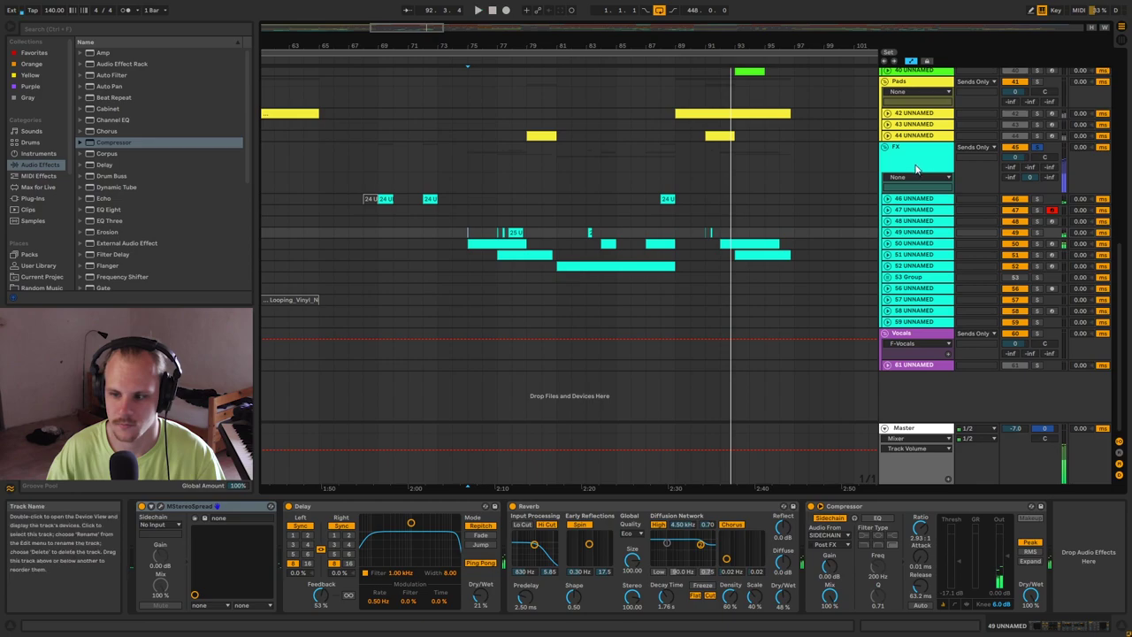
Unfold 50 UNNAMED, inspect its device chain and Serum patch, close the plug-in window, and fold the track.
{"action": "left_click", "coordinate": [777, 164]}
{"action": "scroll", "coordinate": [649, 263], "scroll_direction": "up", "scroll_amount": 2}
{"action": "scroll", "coordinate": [649, 263], "scroll_direction": "up", "scroll_amount": 2}
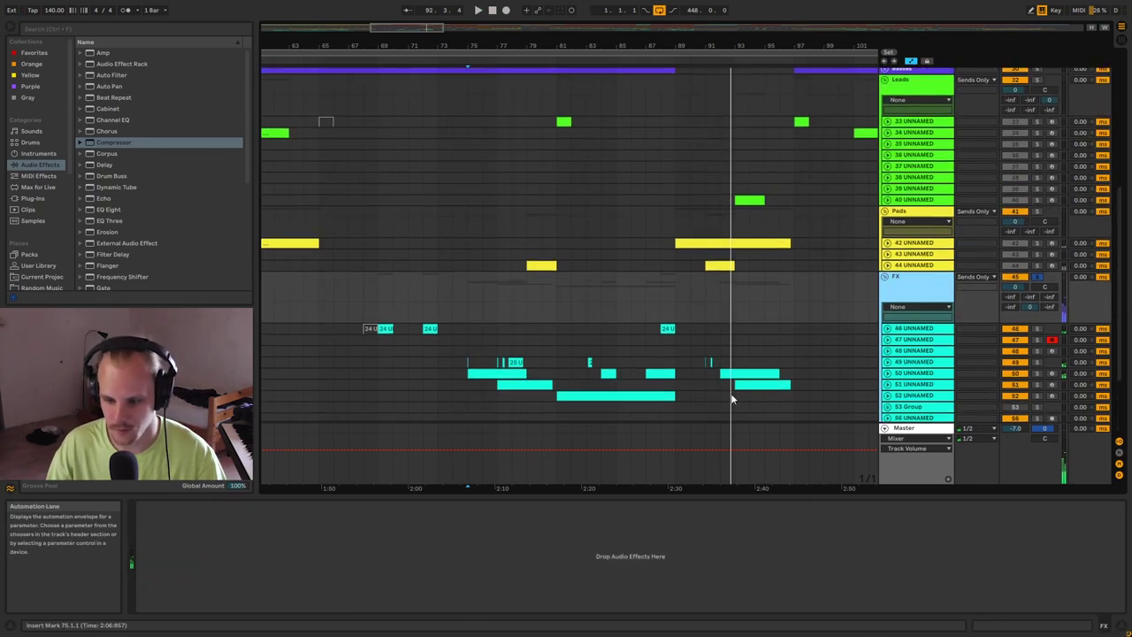
{"action": "left_click", "coordinate": [895, 373]}
{"action": "left_click", "coordinate": [889, 373]}
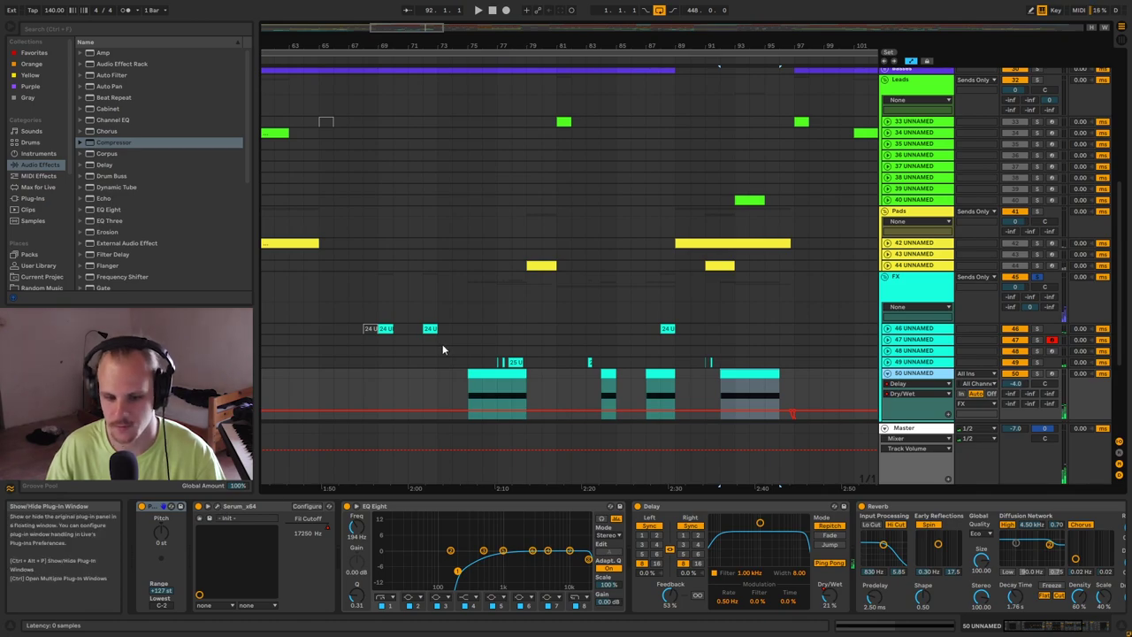
{"action": "key", "text": "ctrl+alt+p"}
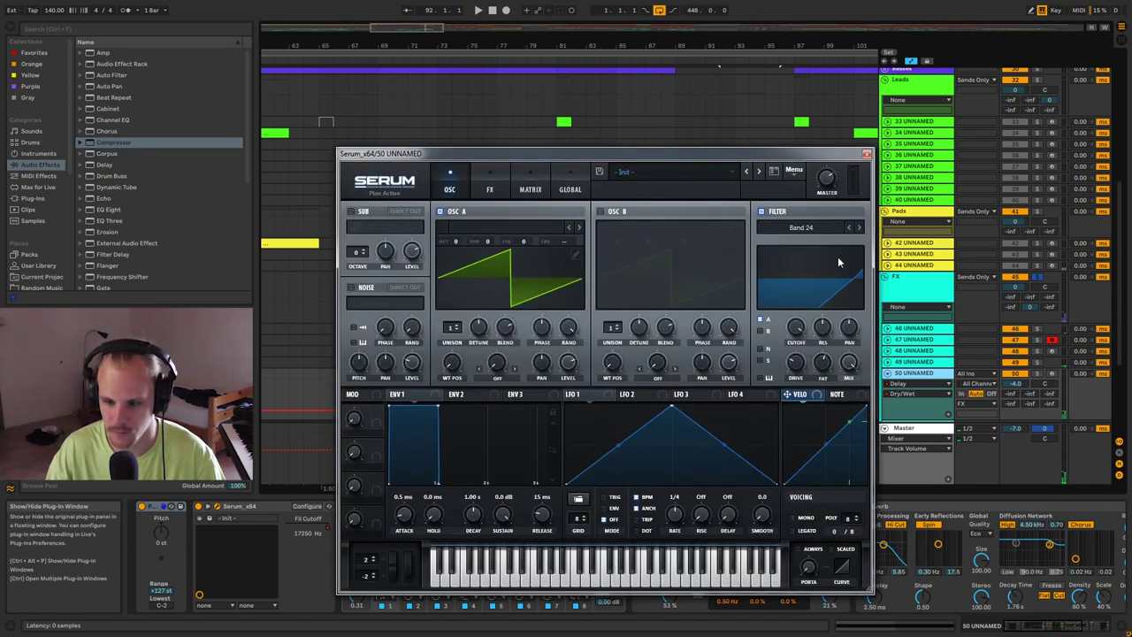
{"action": "left_click", "coordinate": [867, 155]}
{"action": "scroll", "coordinate": [703, 422], "scroll_direction": "down", "scroll_amount": 3}
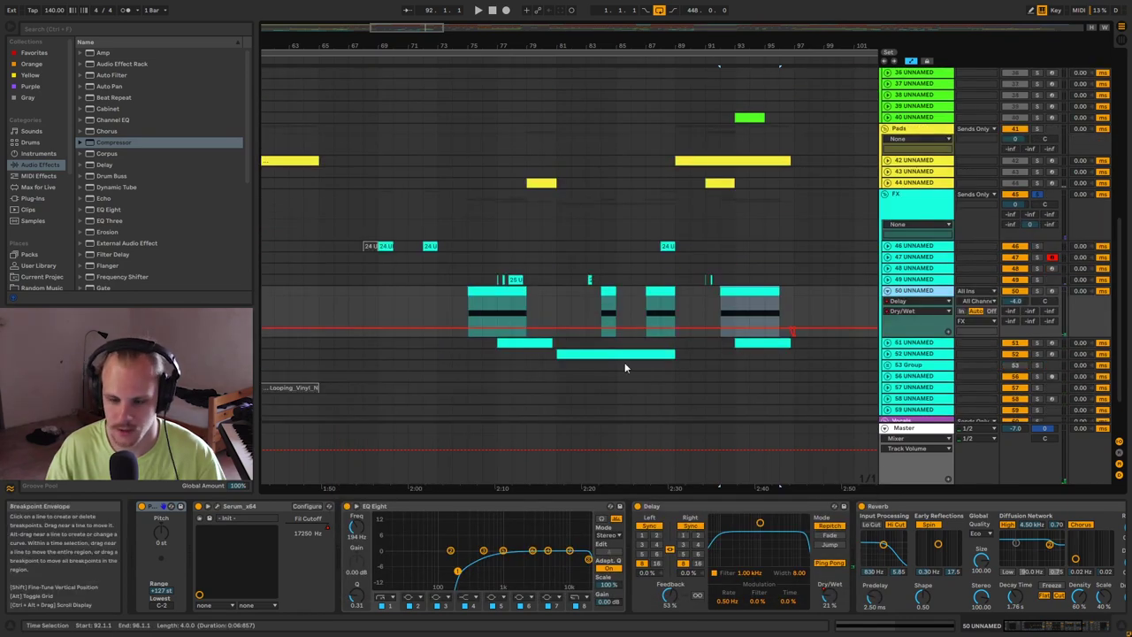
{"action": "left_click", "coordinate": [887, 291]}
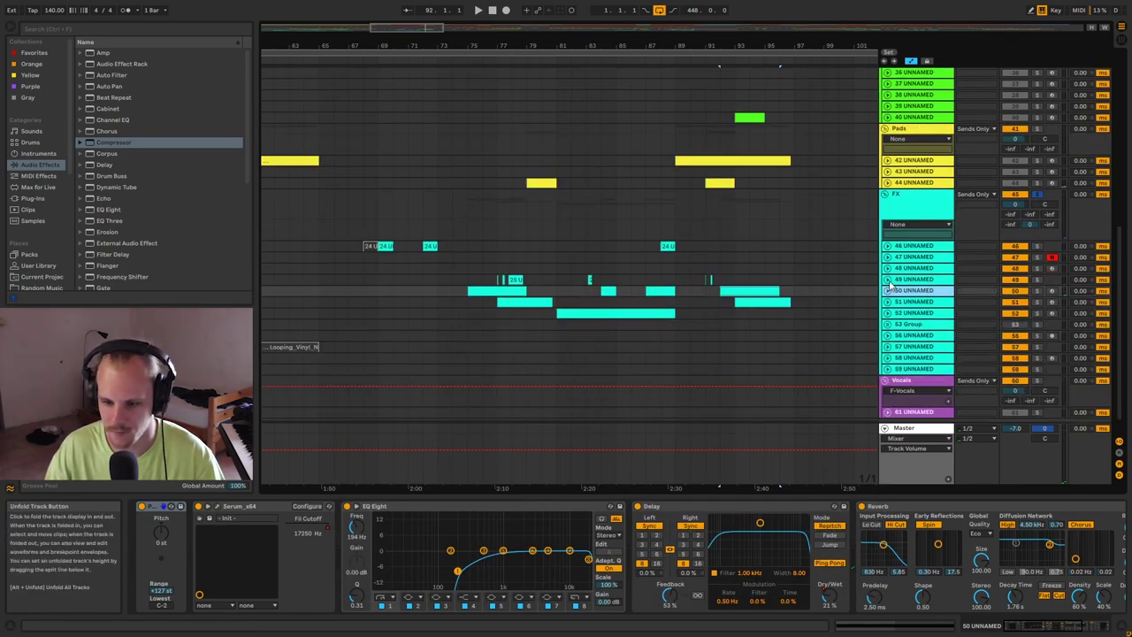
Unfold 49 UNNAMED and examine the waveforms of its short audio clips around bar 77.
{"action": "left_click", "coordinate": [888, 279]}
{"action": "scroll", "coordinate": [491, 291], "scroll_direction": "up", "scroll_amount": 10}
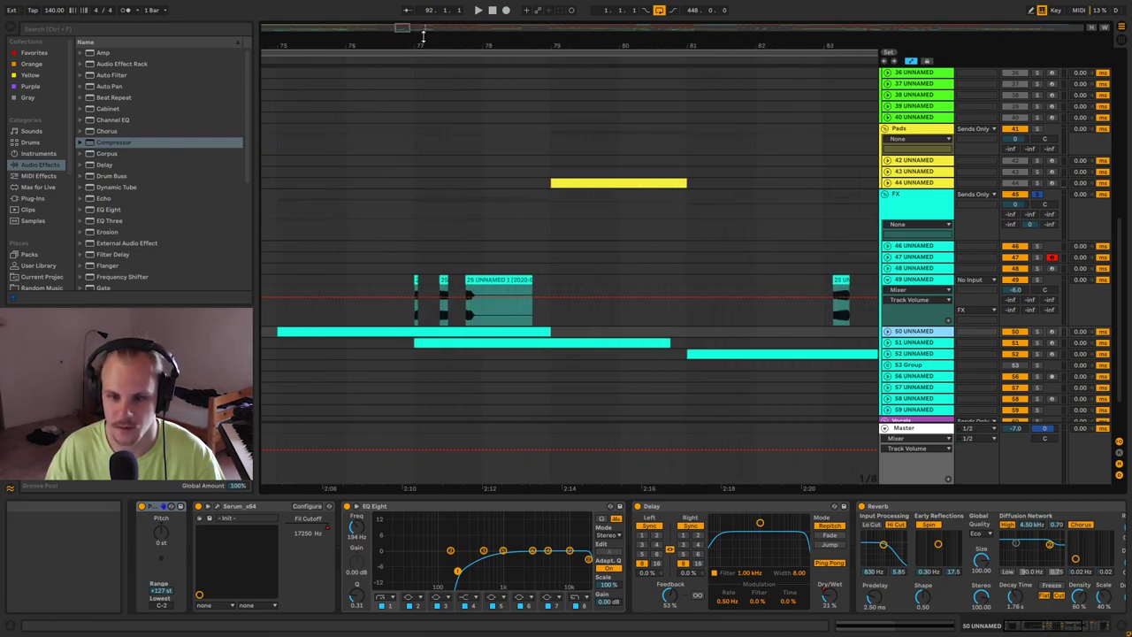
{"action": "left_click_drag", "start_coordinate": [423, 40], "coordinate": [423, 121]}
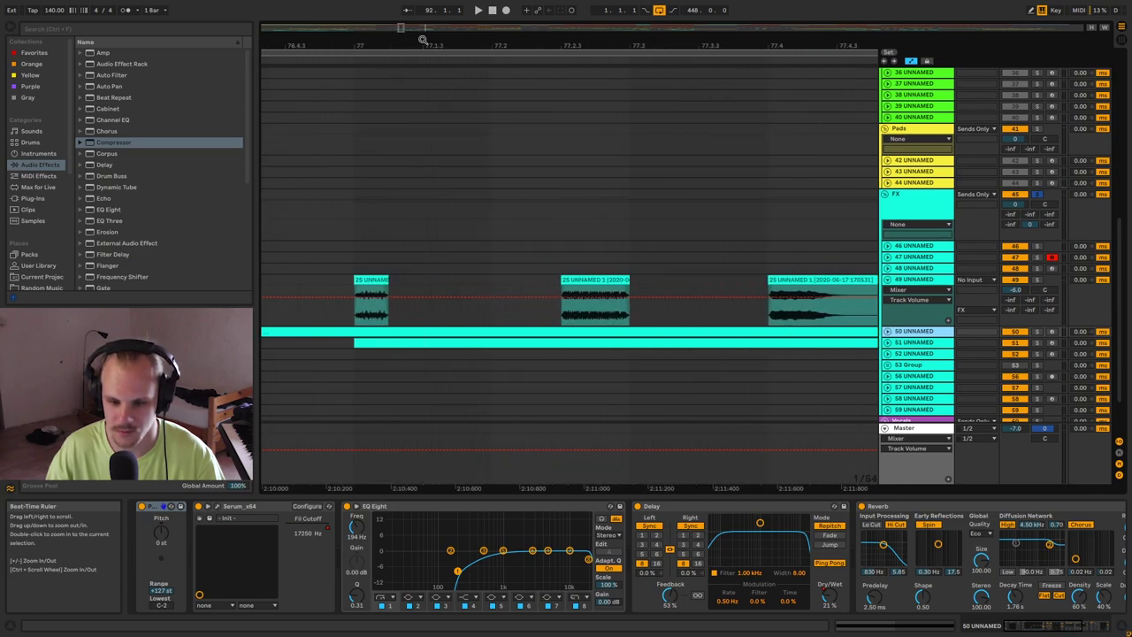
{"action": "left_click_drag", "start_coordinate": [576, 45], "coordinate": [583, 124]}
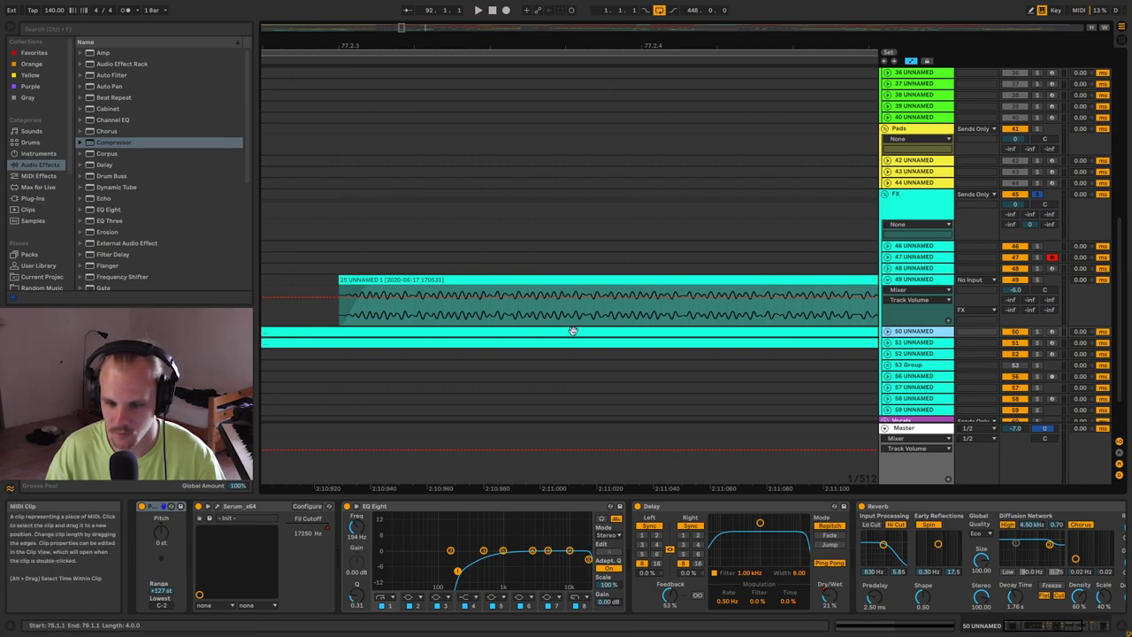
{"action": "left_click_drag", "start_coordinate": [539, 49], "coordinate": [526, 16]}
{"action": "left_click_drag", "start_coordinate": [471, 44], "coordinate": [407, 11]}
Show 49 UNNAMED's device chain, compare its clips between bars 77 and 79 in the clip view, and fold the track.
{"action": "left_click", "coordinate": [409, 291]}
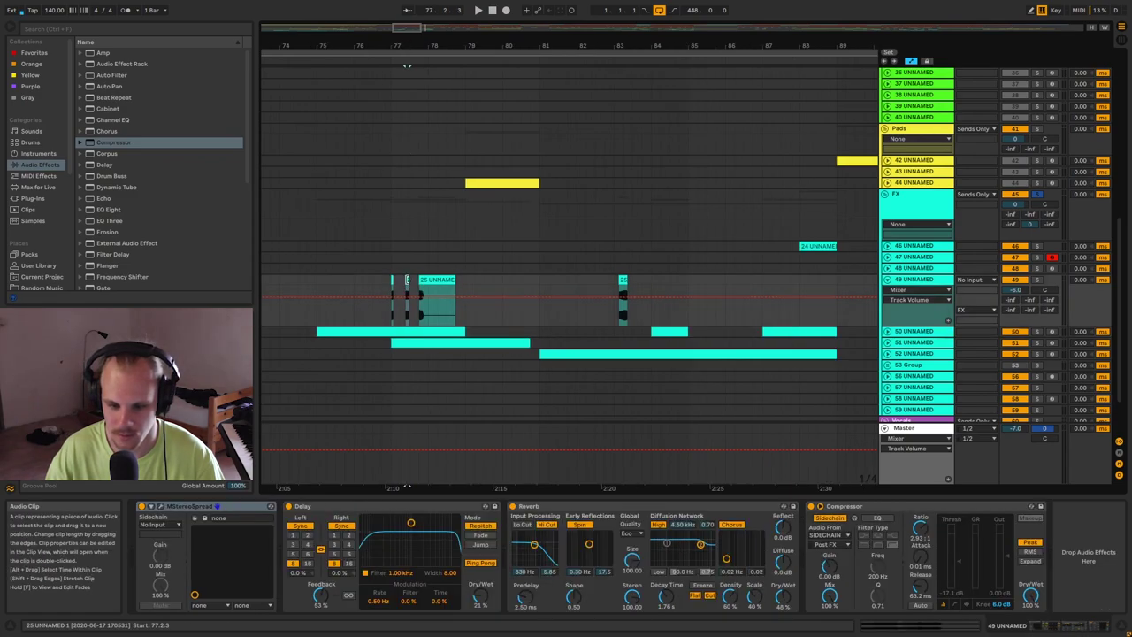
{"action": "double_click", "coordinate": [432, 292]}
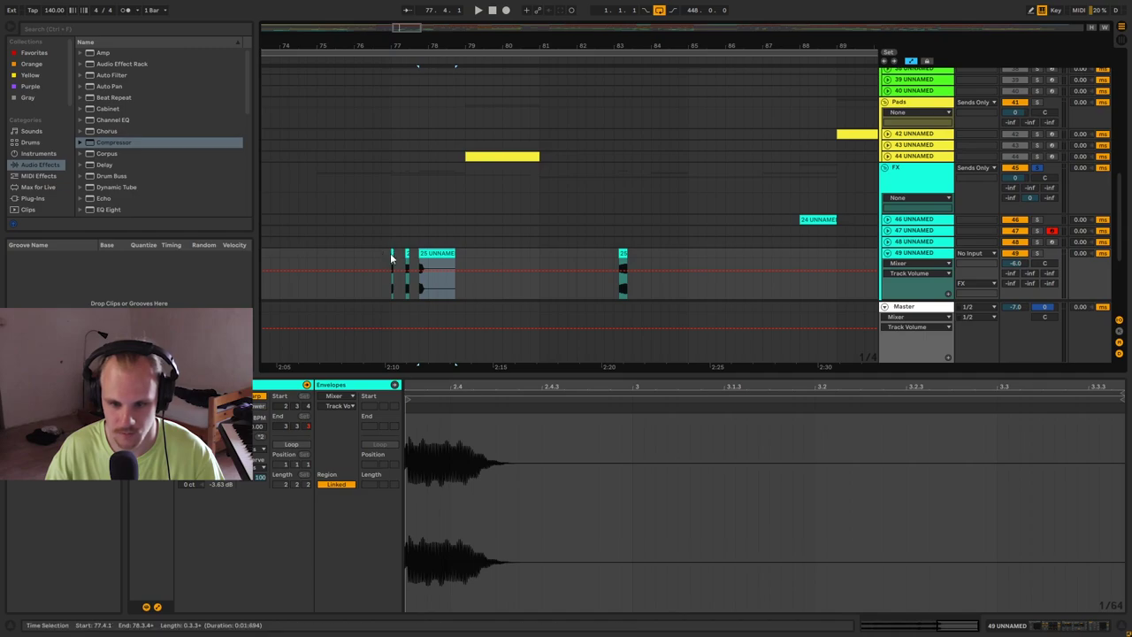
{"action": "left_click", "coordinate": [393, 255]}
{"action": "left_click", "coordinate": [407, 257]}
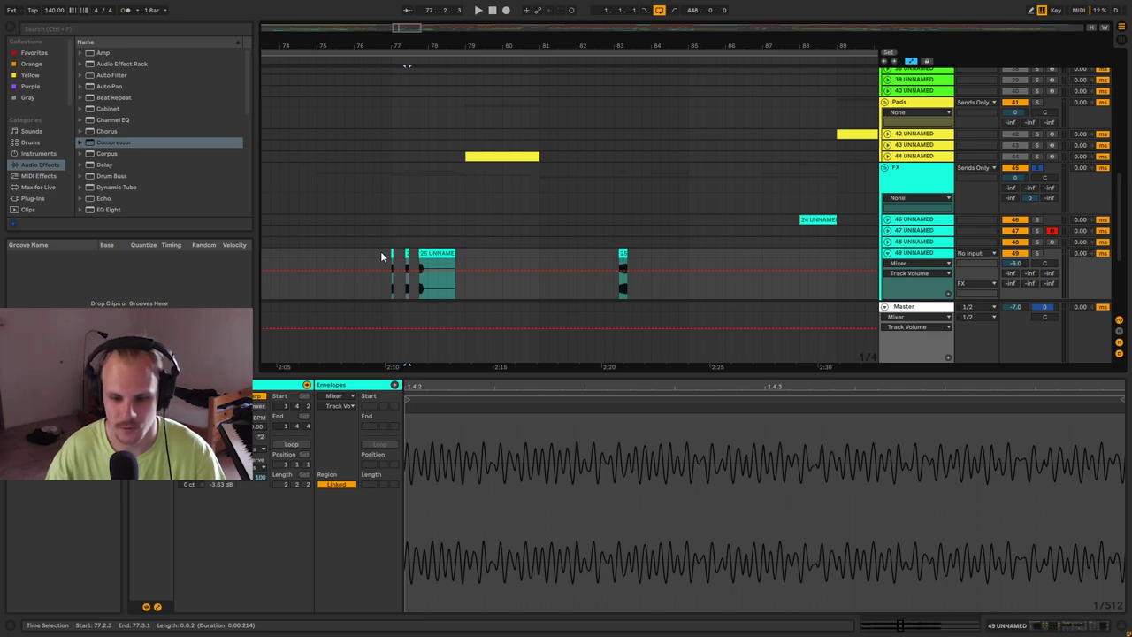
{"action": "left_click", "coordinate": [382, 256]}
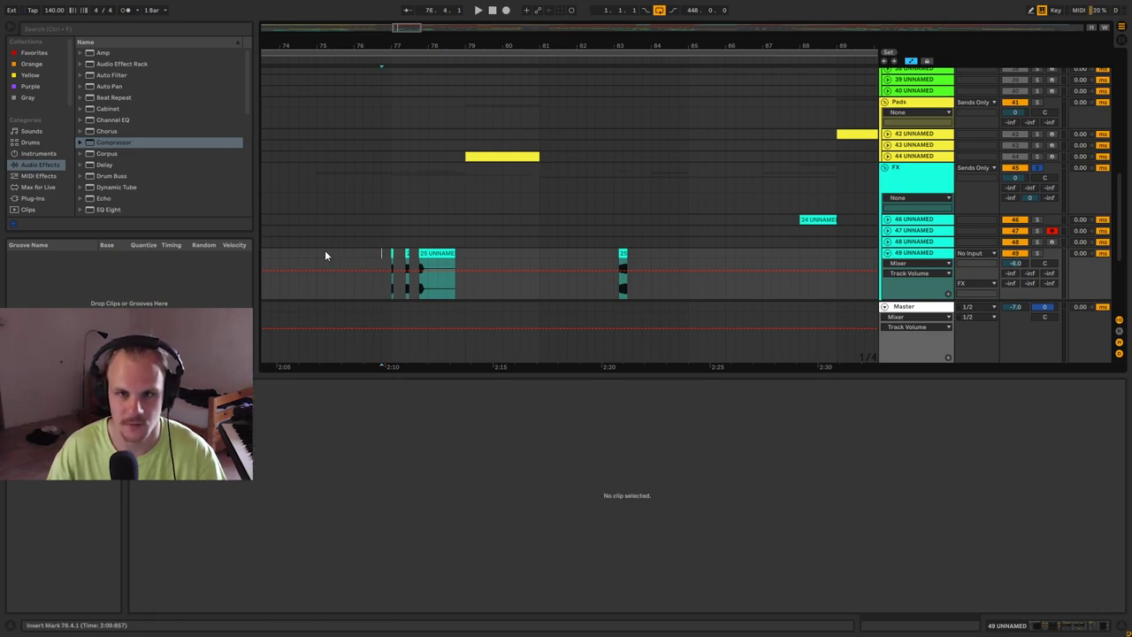
{"action": "left_click", "coordinate": [441, 251]}
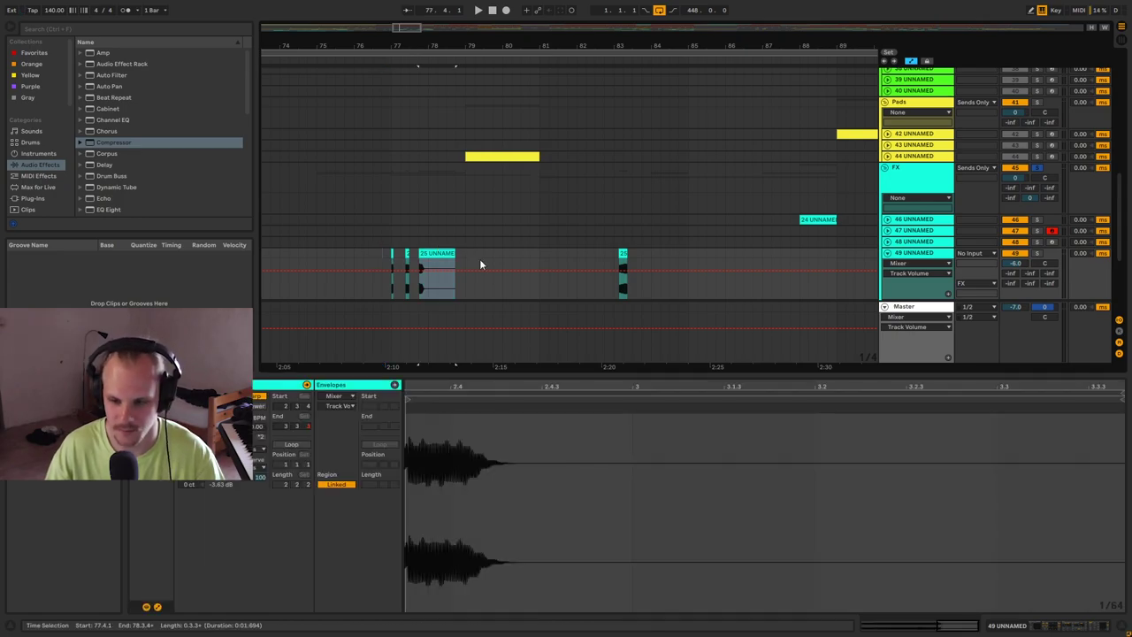
{"action": "left_click", "coordinate": [888, 254]}
Inspect the MIDI notes of the 51 UNNAMED clip at bar 77 and the 52 UNNAMED clip at bar 81.
{"action": "left_click_drag", "start_coordinate": [543, 47], "coordinate": [511, 14]}
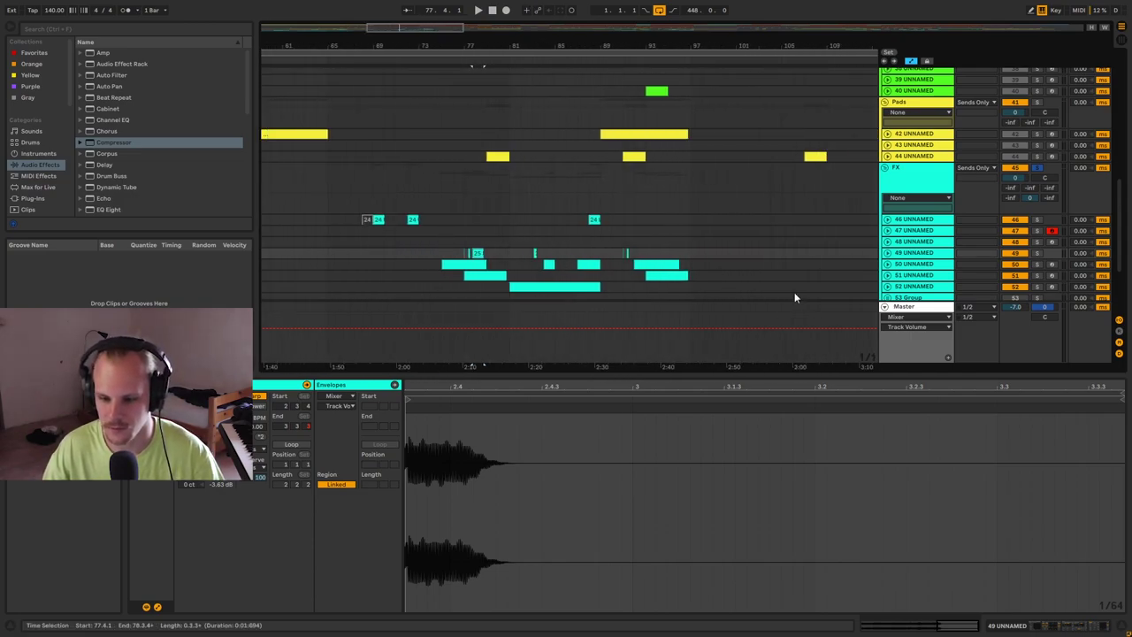
{"action": "scroll", "coordinate": [761, 281], "scroll_direction": "down", "scroll_amount": 2}
{"action": "left_click", "coordinate": [491, 229]}
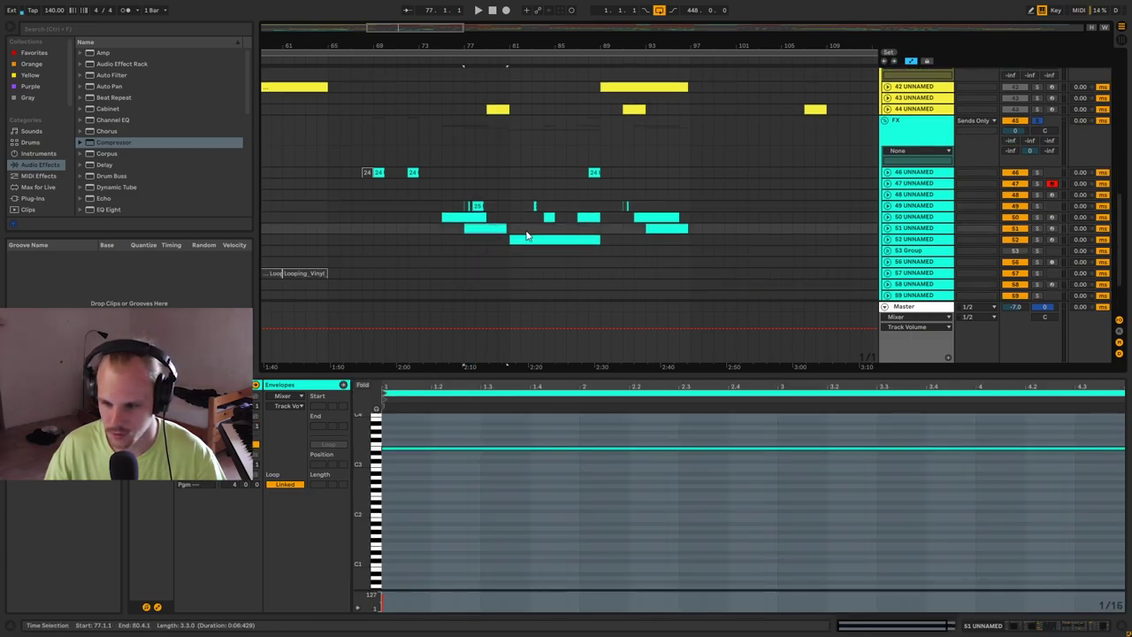
{"action": "left_click", "coordinate": [555, 237]}
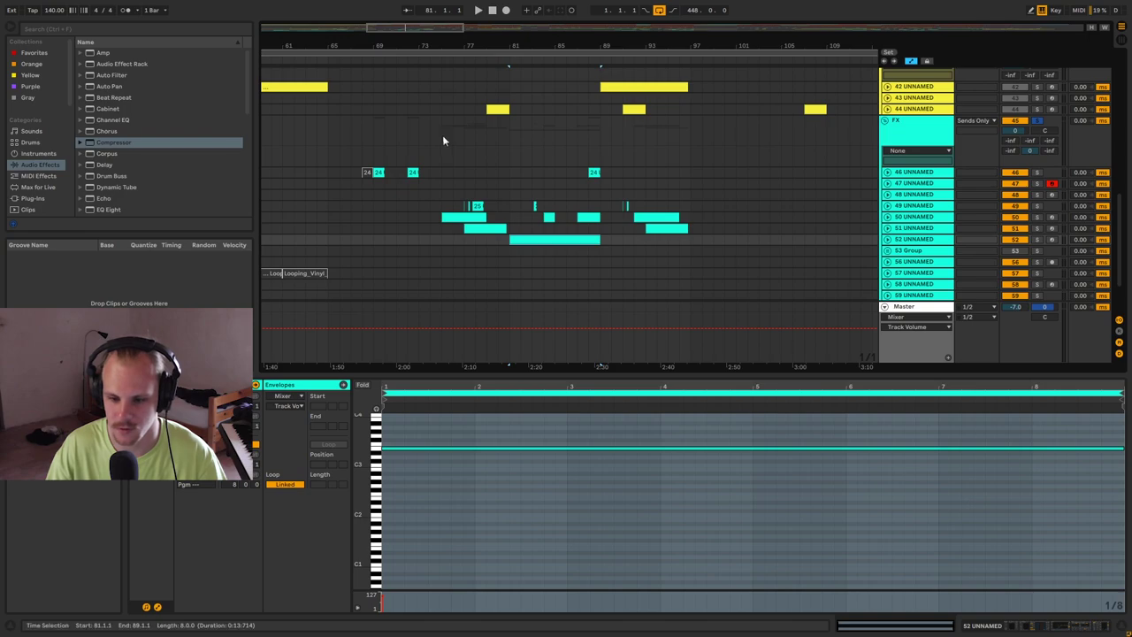
{"action": "left_click_drag", "start_coordinate": [519, 49], "coordinate": [425, 17]}
{"action": "scroll", "coordinate": [441, 177], "scroll_direction": "down", "scroll_amount": 3}
{"action": "scroll", "coordinate": [515, 200], "scroll_direction": "up", "scroll_amount": 3}
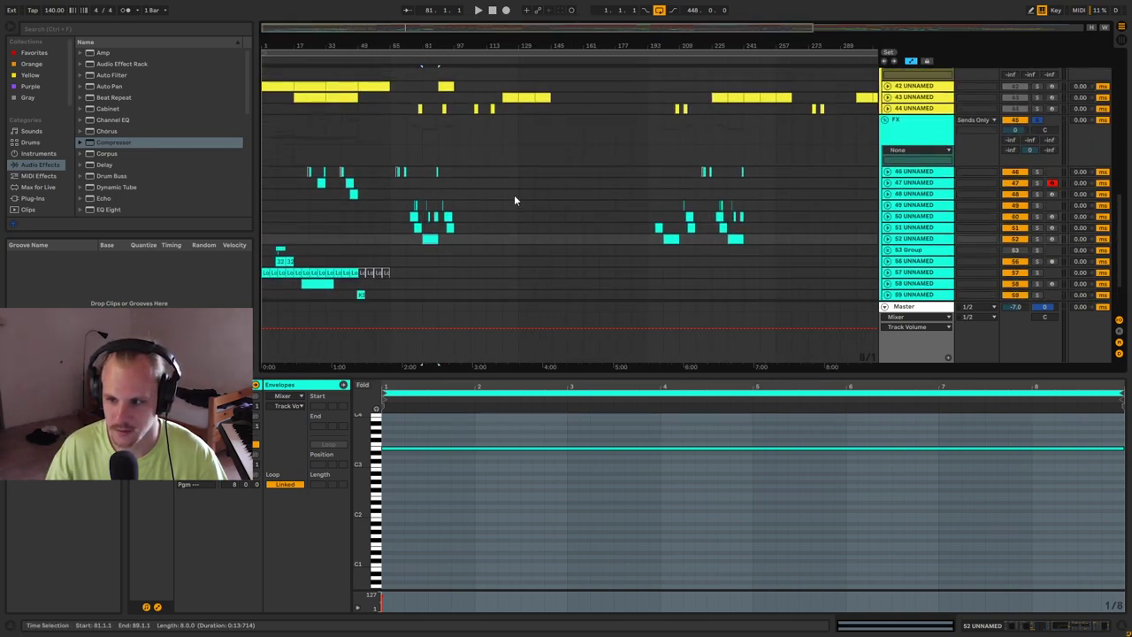
Fold the FX group and examine how the drums, bass, leads and pads are arranged in the section from bar 241 to 265.
{"action": "left_click", "coordinate": [885, 120]}
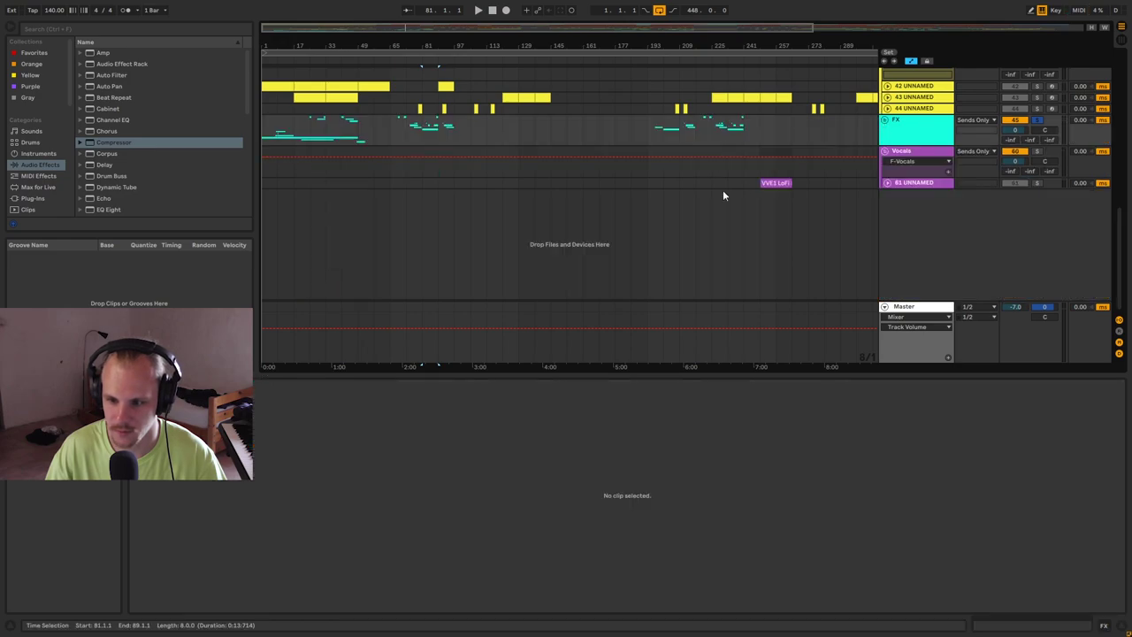
{"action": "left_click", "coordinate": [765, 129]}
{"action": "scroll", "coordinate": [621, 207], "scroll_direction": "right", "scroll_amount": 5}
{"action": "scroll", "coordinate": [612, 221], "scroll_direction": "up", "scroll_amount": 5}
{"action": "scroll", "coordinate": [612, 222], "scroll_direction": "up", "scroll_amount": 6}
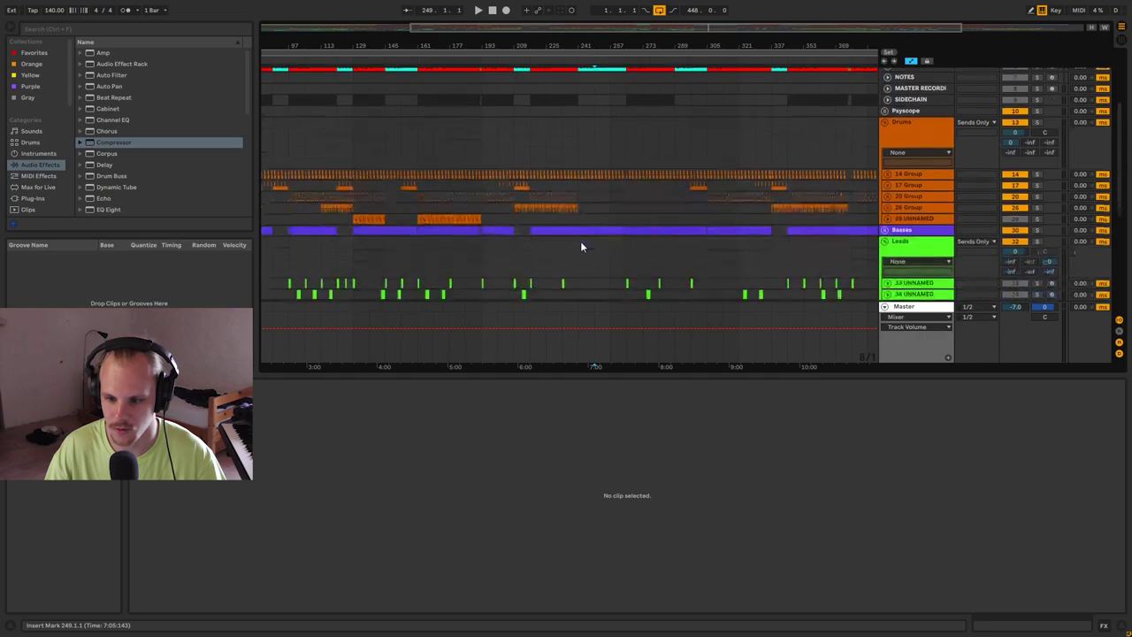
{"action": "left_click_drag", "start_coordinate": [576, 223], "coordinate": [626, 228]}
{"action": "left_click", "coordinate": [611, 232]}
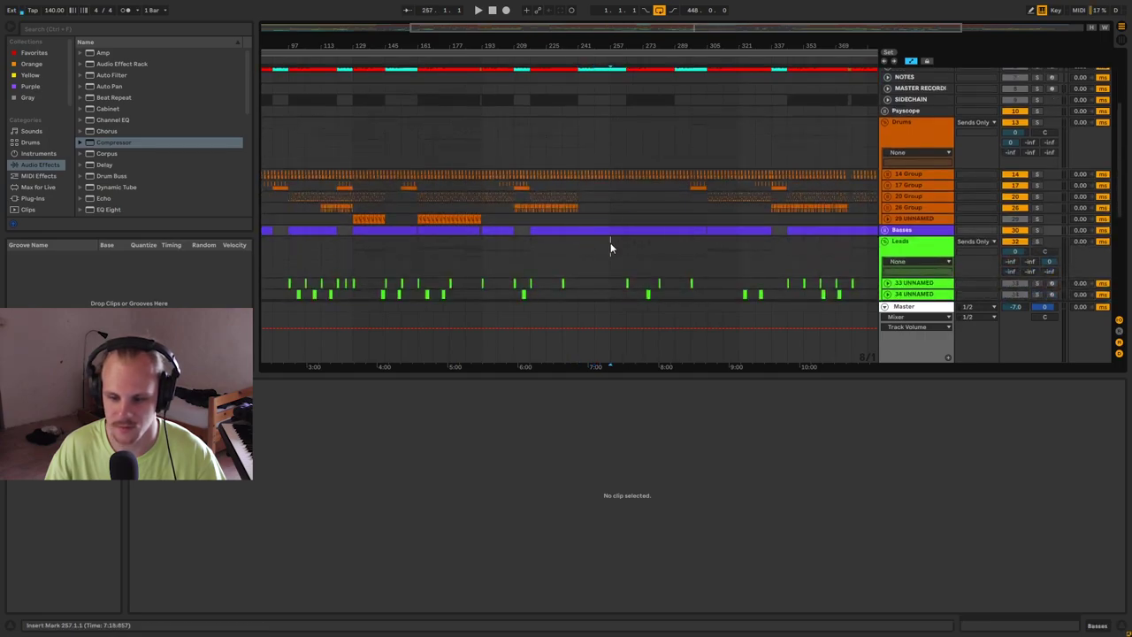
{"action": "left_click", "coordinate": [610, 248]}
{"action": "left_click_drag", "start_coordinate": [615, 45], "coordinate": [614, 51]}
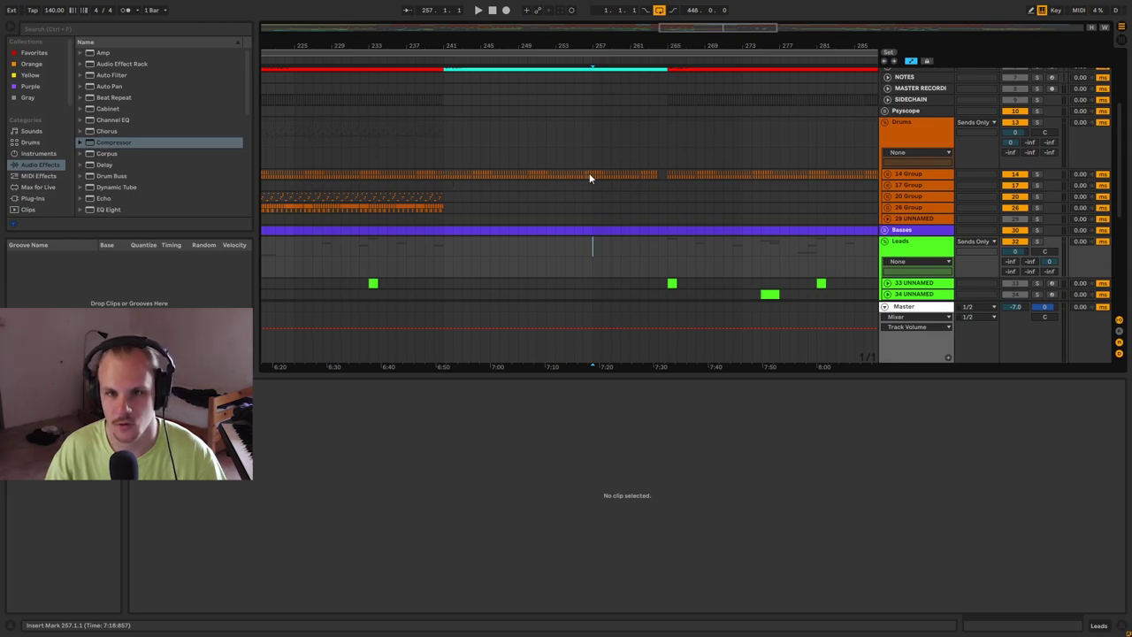
{"action": "scroll", "coordinate": [553, 212], "scroll_direction": "down", "scroll_amount": 10}
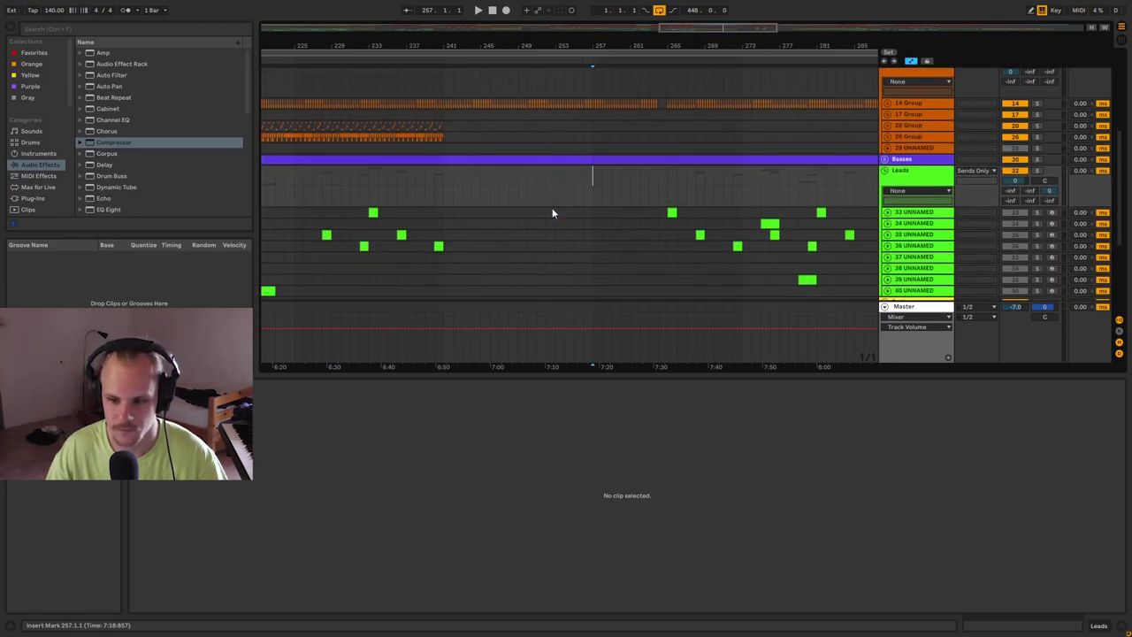
{"action": "scroll", "coordinate": [593, 131], "scroll_direction": "up", "scroll_amount": 5}
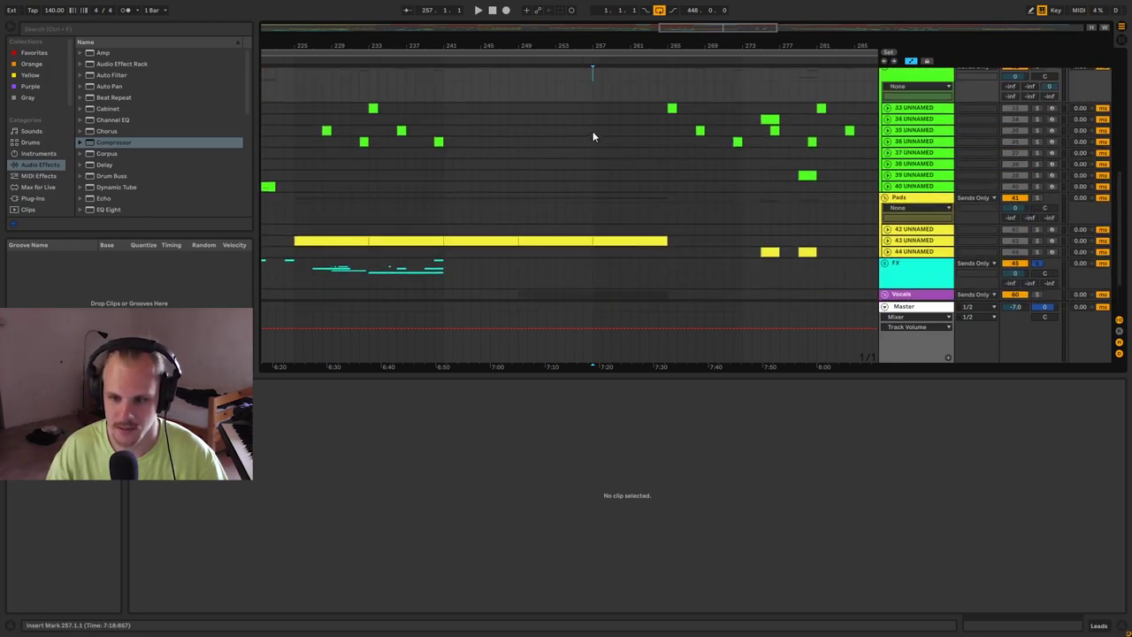
{"action": "scroll", "coordinate": [613, 124], "scroll_direction": "down", "scroll_amount": 5}
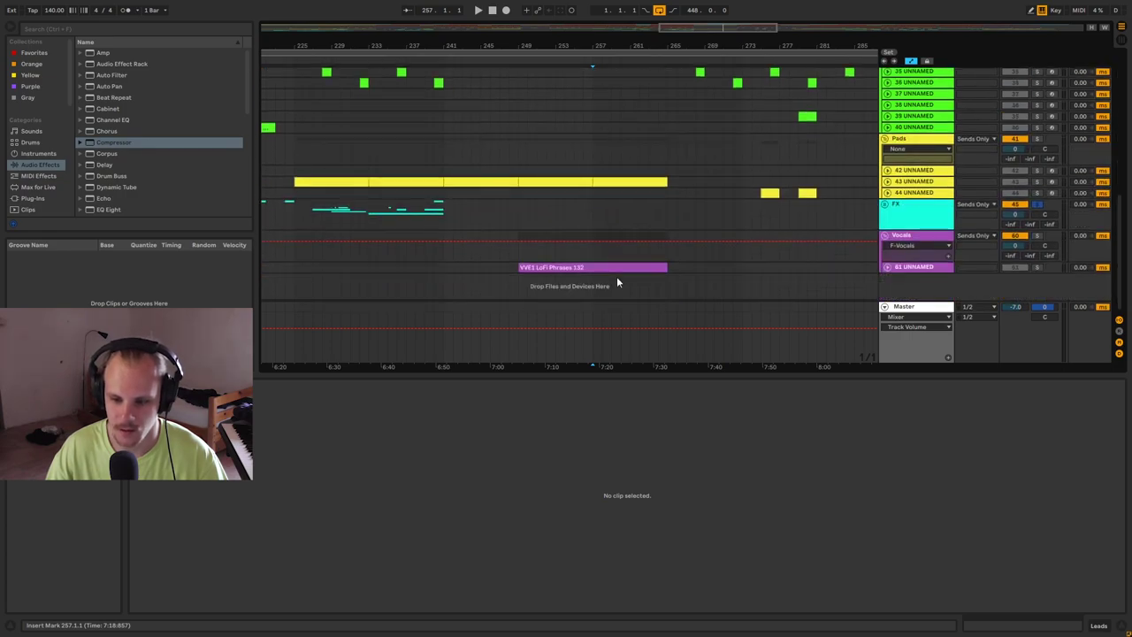
Show the waveform of the VVE1 LoFi Phrases 132 clip on 61 UNNAMED and examine its span from bar 249 to 265.
{"action": "left_click", "coordinate": [575, 265]}
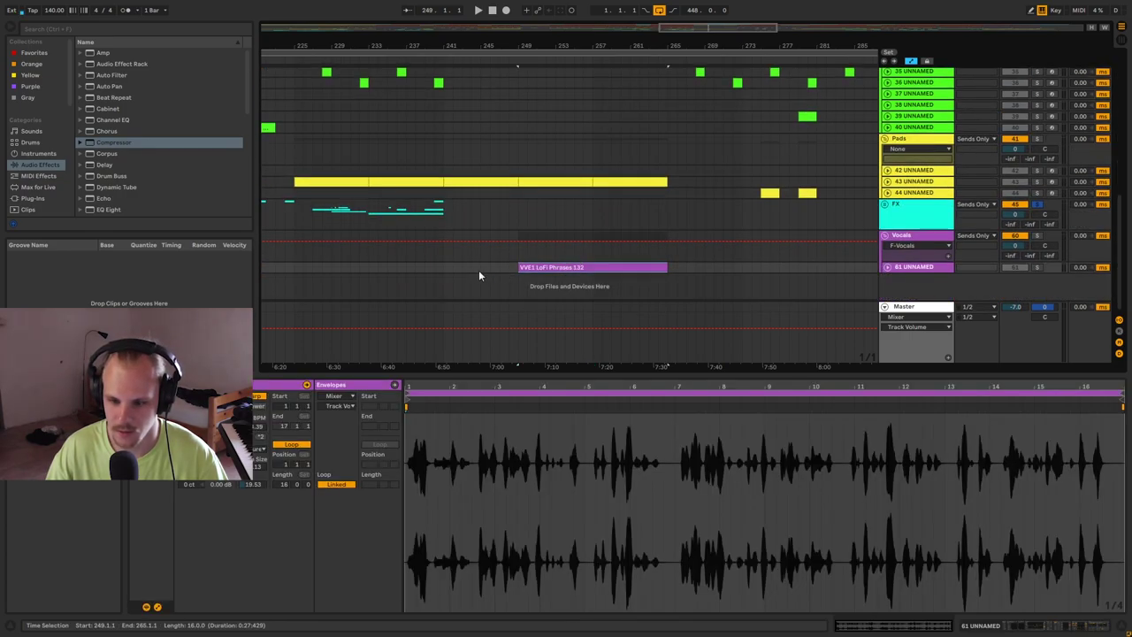
{"action": "scroll", "coordinate": [501, 269], "scroll_direction": "up", "scroll_amount": 5}
{"action": "scroll", "coordinate": [501, 269], "scroll_direction": "down", "scroll_amount": 5}
{"action": "left_click_drag", "start_coordinate": [500, 267], "coordinate": [669, 266]}
{"action": "left_click", "coordinate": [669, 266]}
{"action": "left_click", "coordinate": [648, 266]}
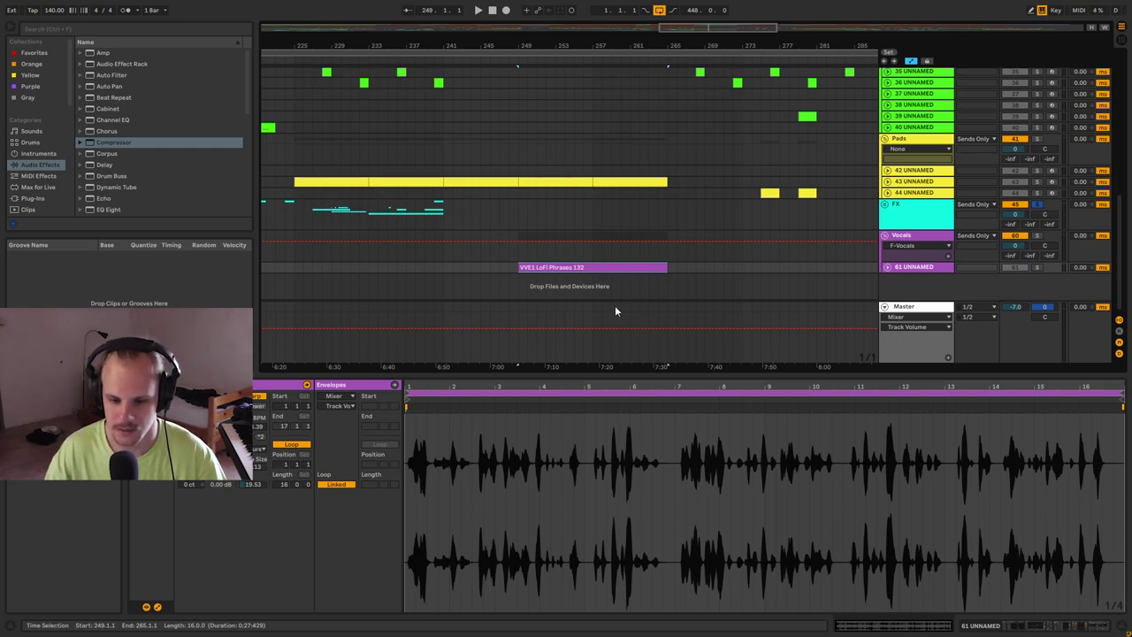
Unfold 61 UNNAMED, play its vocal clip soloed from bar 249, and turn off the solo.
{"action": "left_click", "coordinate": [897, 269]}
{"action": "key", "text": "space"}
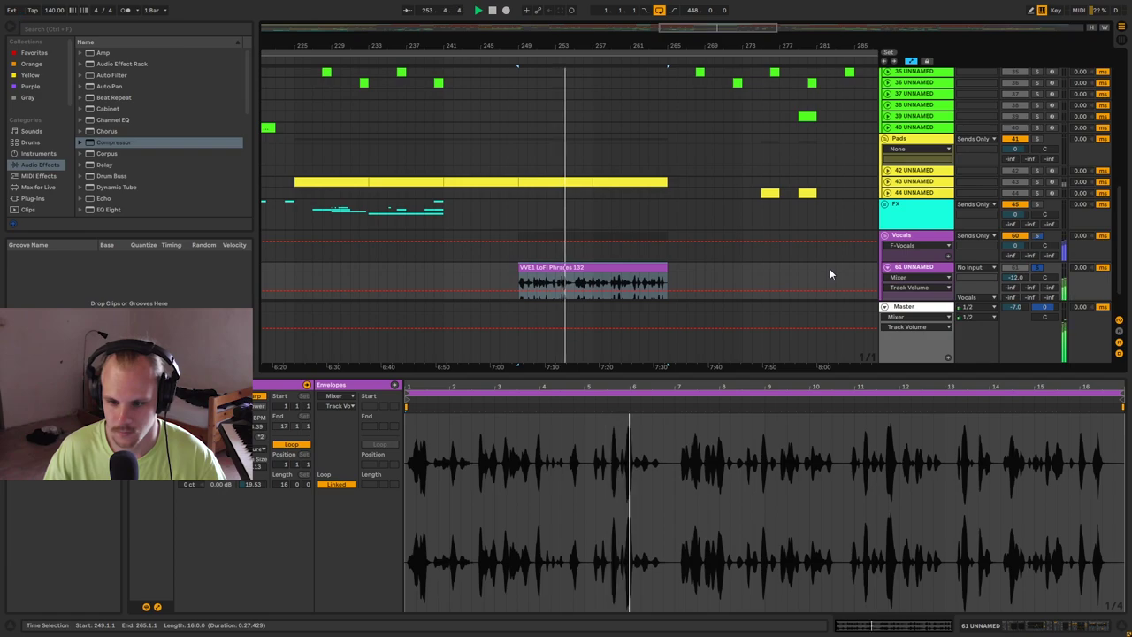
{"action": "left_click", "coordinate": [1037, 267]}
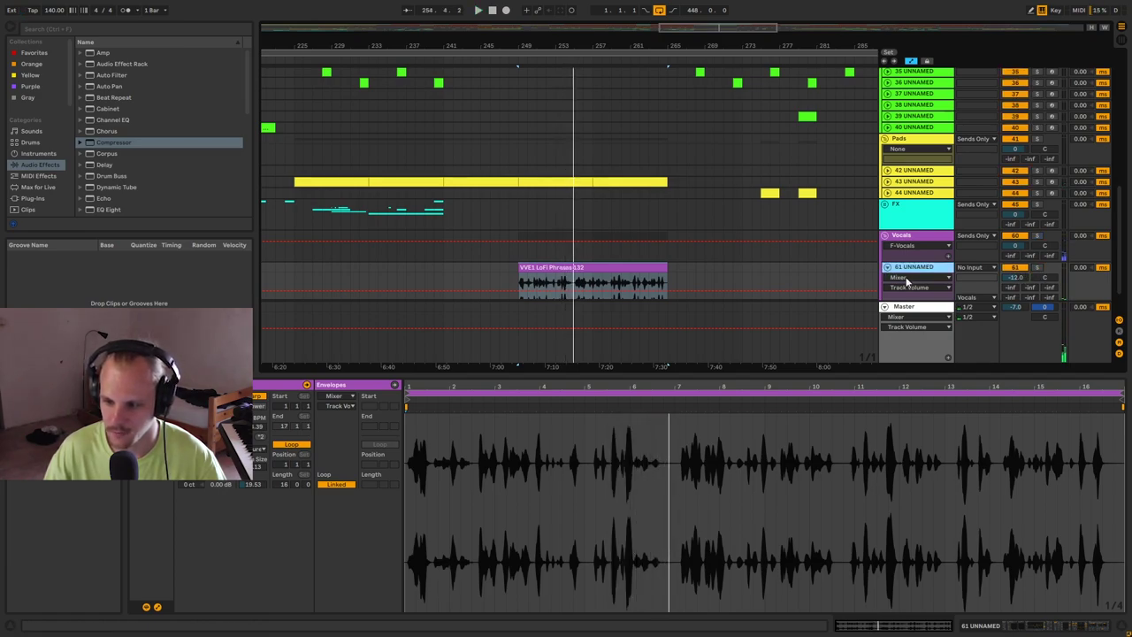
View the Delay's L 16th automation on 61 UNNAMED, and switch the lane to the Delay's Dry/Wet automation.
{"action": "left_click", "coordinate": [906, 278]}
{"action": "left_click", "coordinate": [911, 348]}
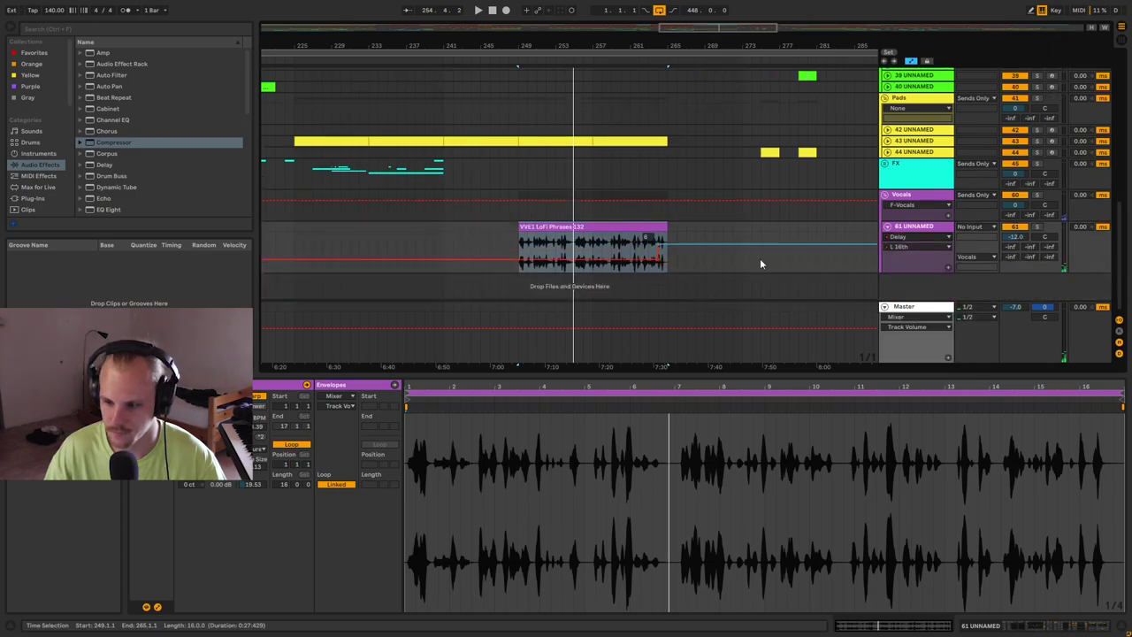
{"action": "left_click", "coordinate": [926, 245]}
{"action": "left_click", "coordinate": [920, 243]}
{"action": "left_click", "coordinate": [918, 237]}
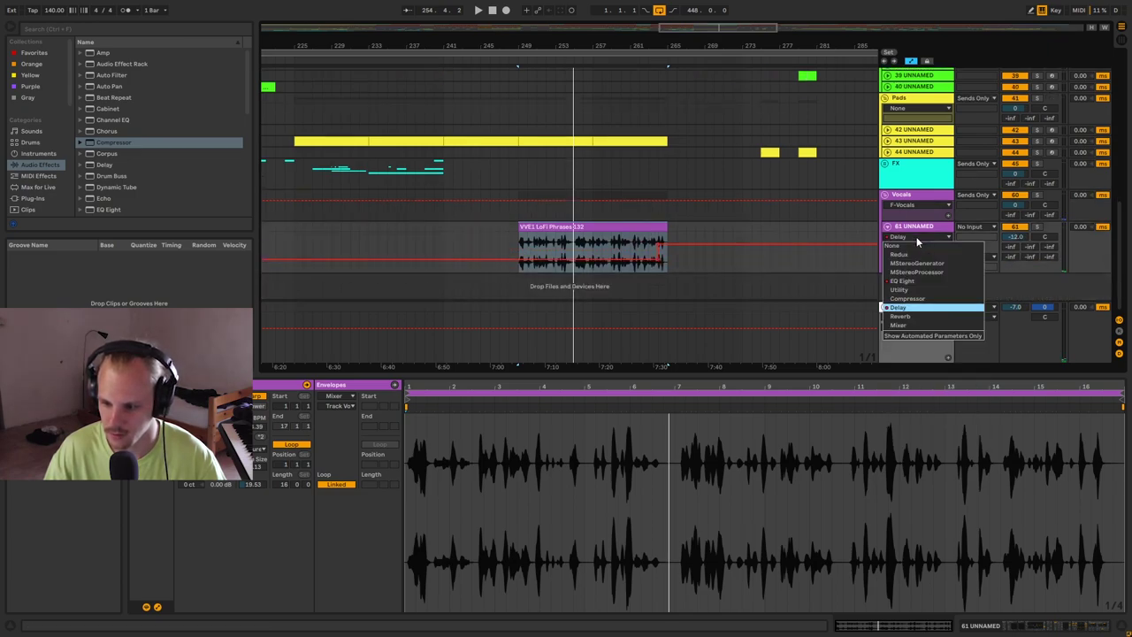
{"action": "left_click", "coordinate": [911, 307]}
{"action": "left_click", "coordinate": [917, 247]}
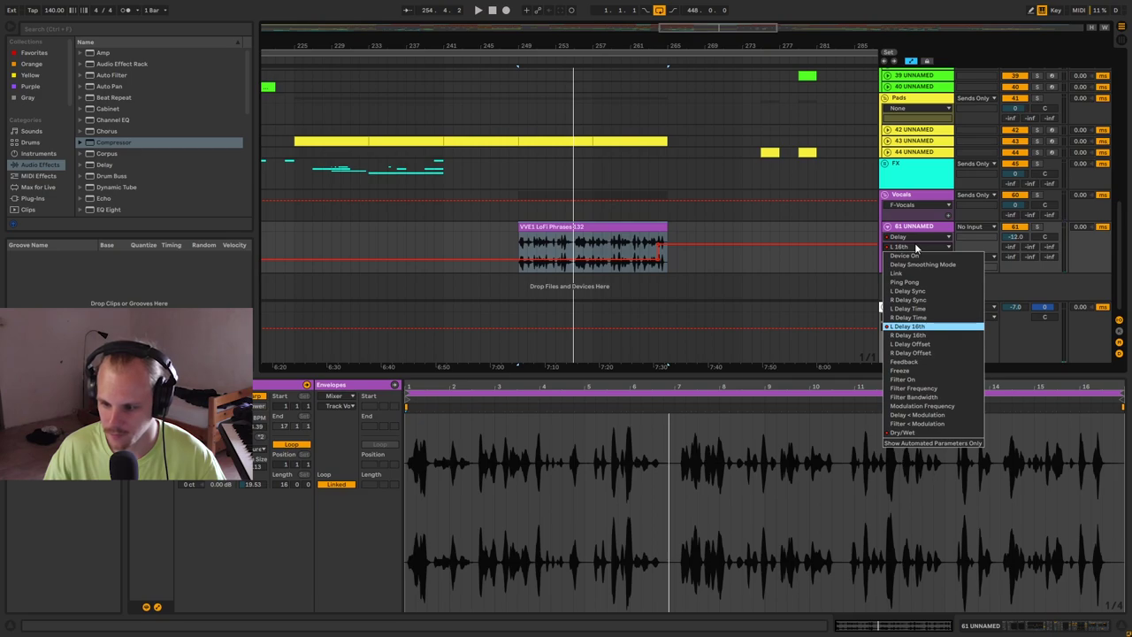
{"action": "left_click", "coordinate": [903, 433]}
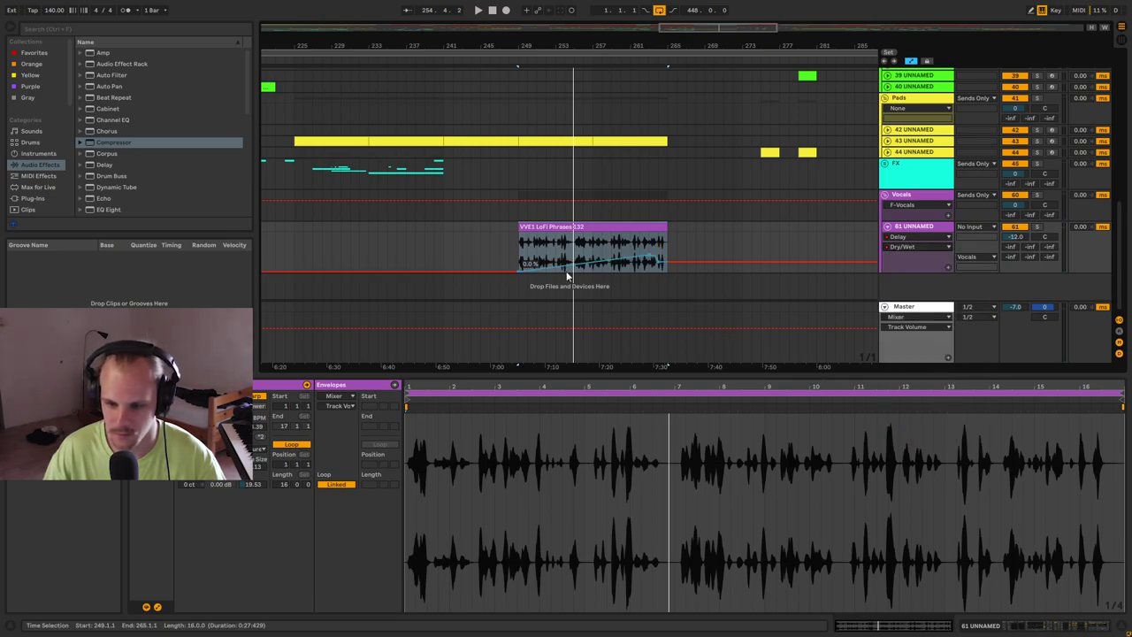
Examine the Dry/Wet automation across the vocal clip, including bars 261 to 265, and fold 61 UNNAMED.
{"action": "left_click", "coordinate": [509, 249]}
{"action": "left_click_drag", "start_coordinate": [520, 249], "coordinate": [668, 247]}
{"action": "left_click", "coordinate": [575, 248]}
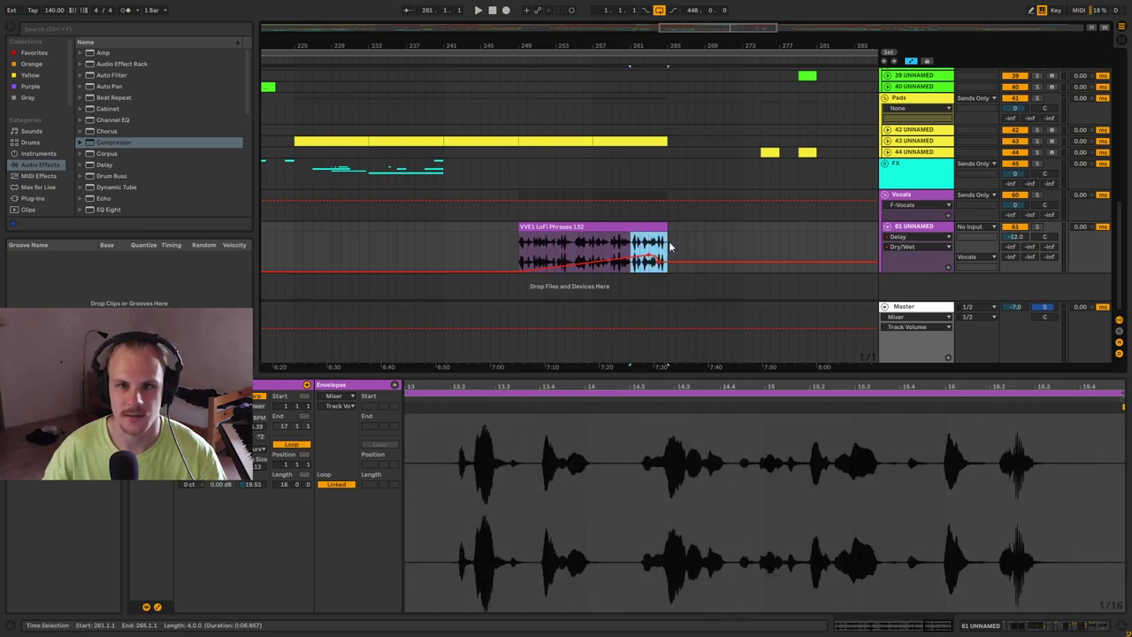
{"action": "left_click", "coordinate": [887, 228]}
Set the insert marker at bar 264 and examine how the leads and drums enter around the end of the vocal clip.
{"action": "left_click", "coordinate": [625, 212]}
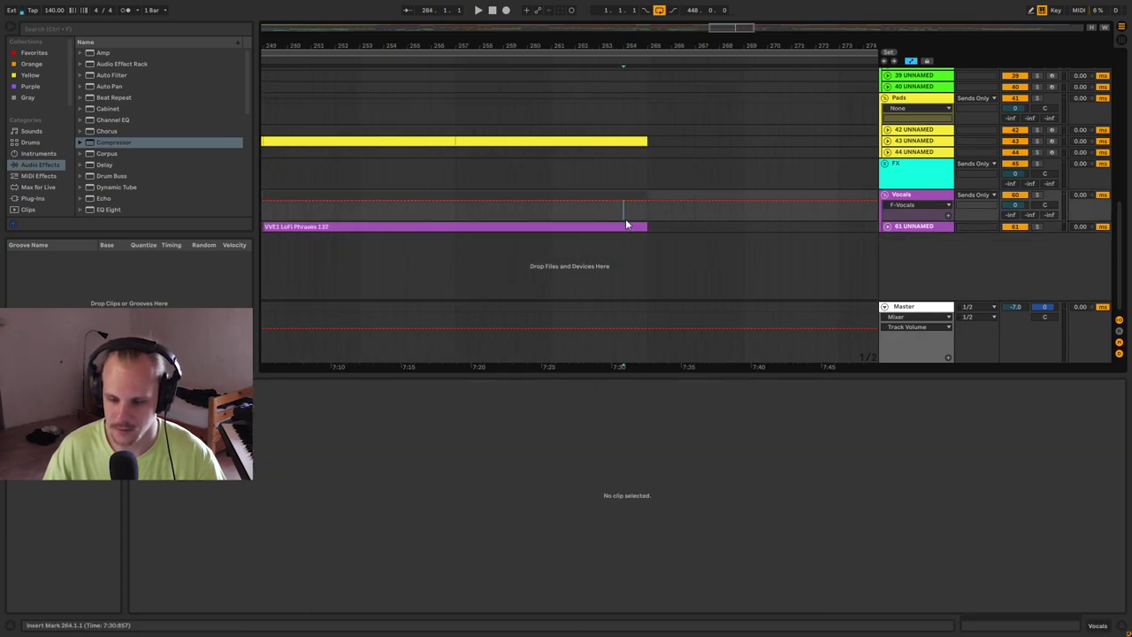
{"action": "scroll", "coordinate": [708, 221], "scroll_direction": "up", "scroll_amount": 5}
{"action": "scroll", "coordinate": [718, 147], "scroll_direction": "up", "scroll_amount": 1}
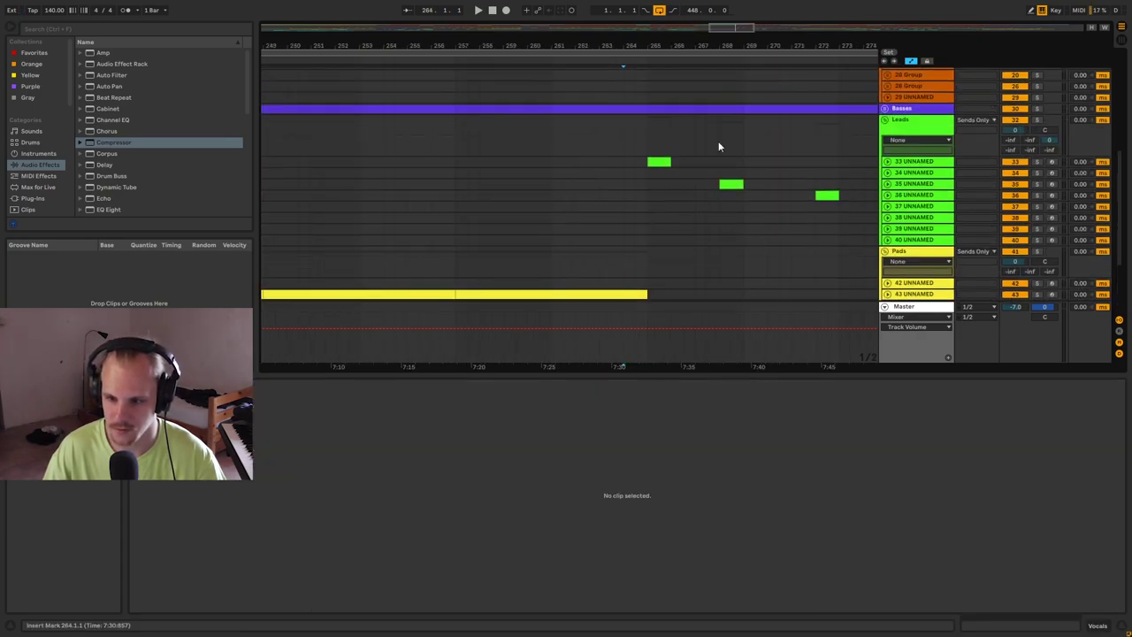
{"action": "scroll", "coordinate": [682, 137], "scroll_direction": "up", "scroll_amount": 4}
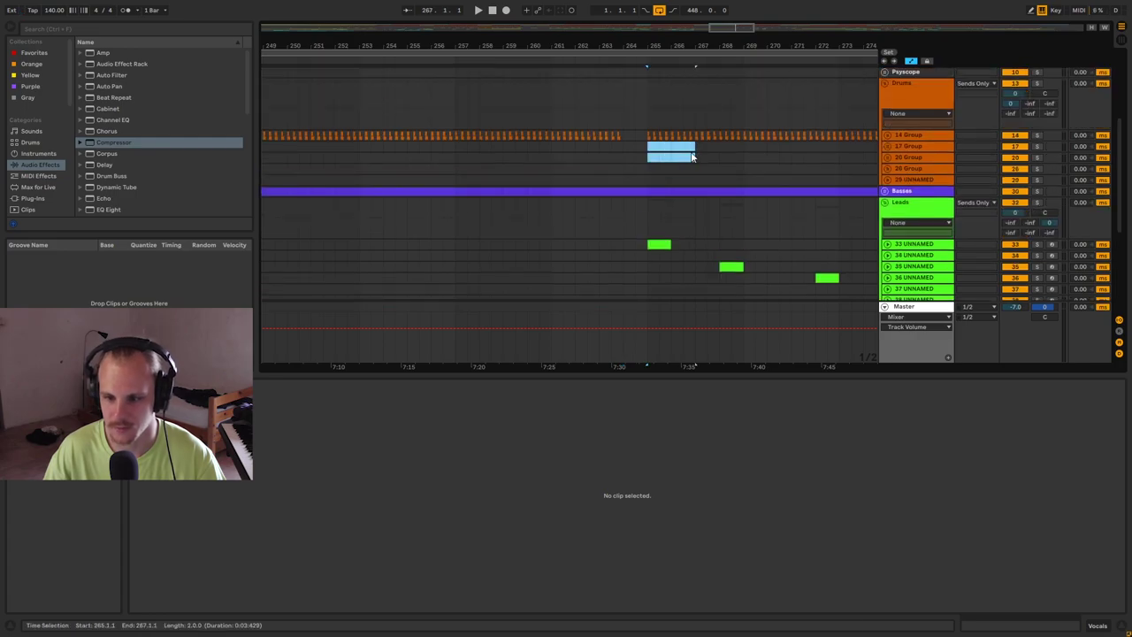